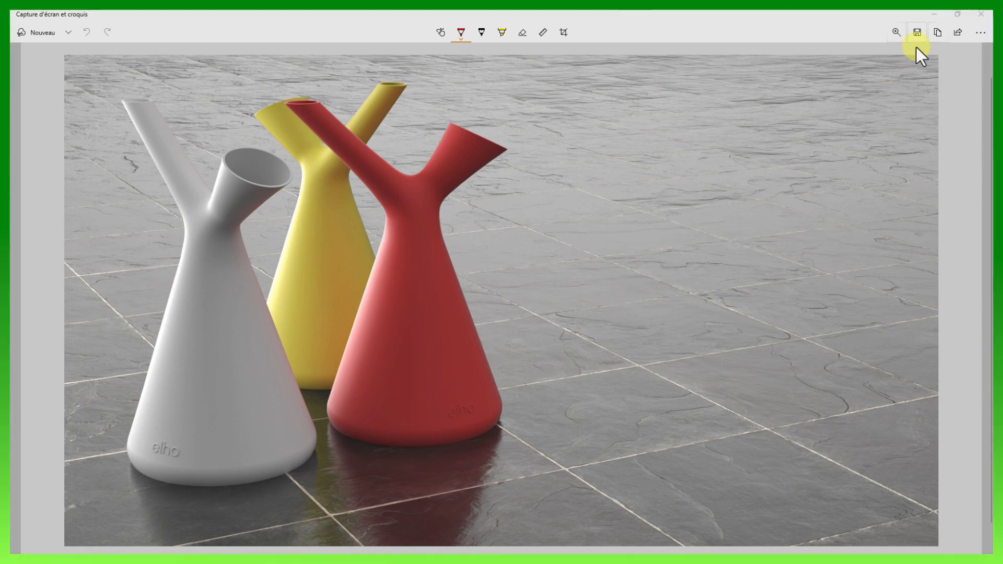
Leave the reference image and switch to SOLIDWORKS to start a new sketch on Plan de face.
{"action": "left_click", "coordinate": [933, 14]}
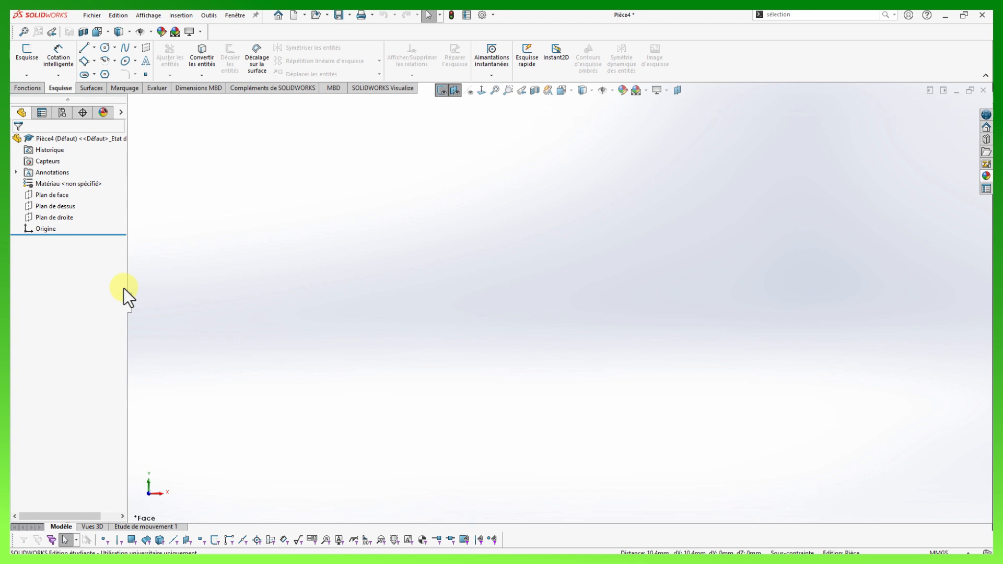
{"action": "left_click", "coordinate": [29, 196]}
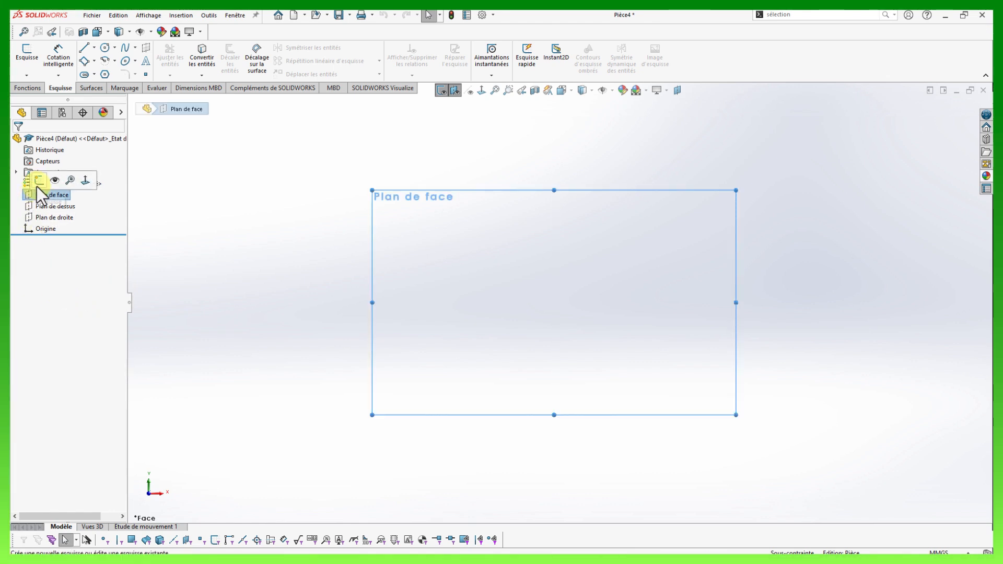
{"action": "left_click", "coordinate": [38, 181]}
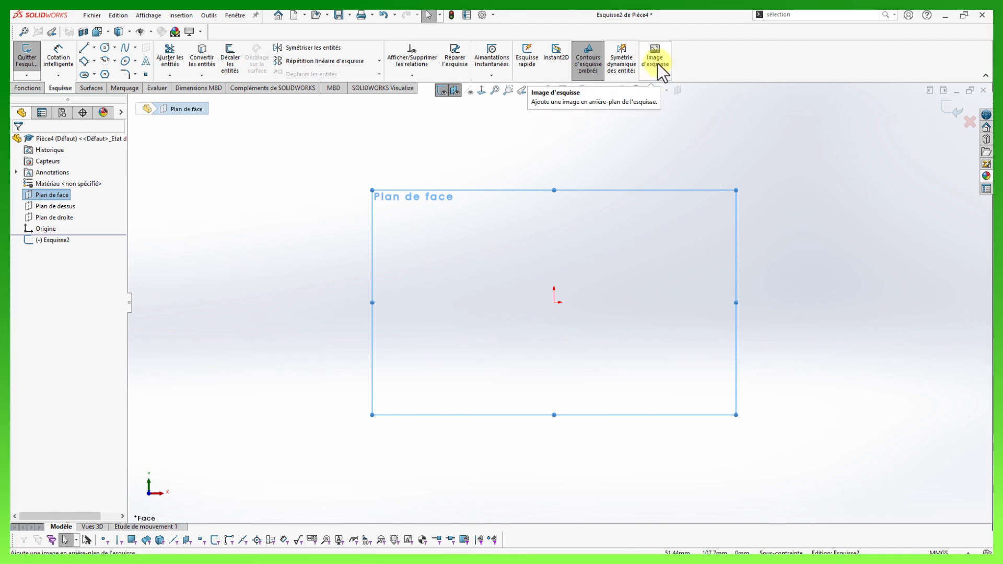
{"action": "left_click", "coordinate": [209, 15]}
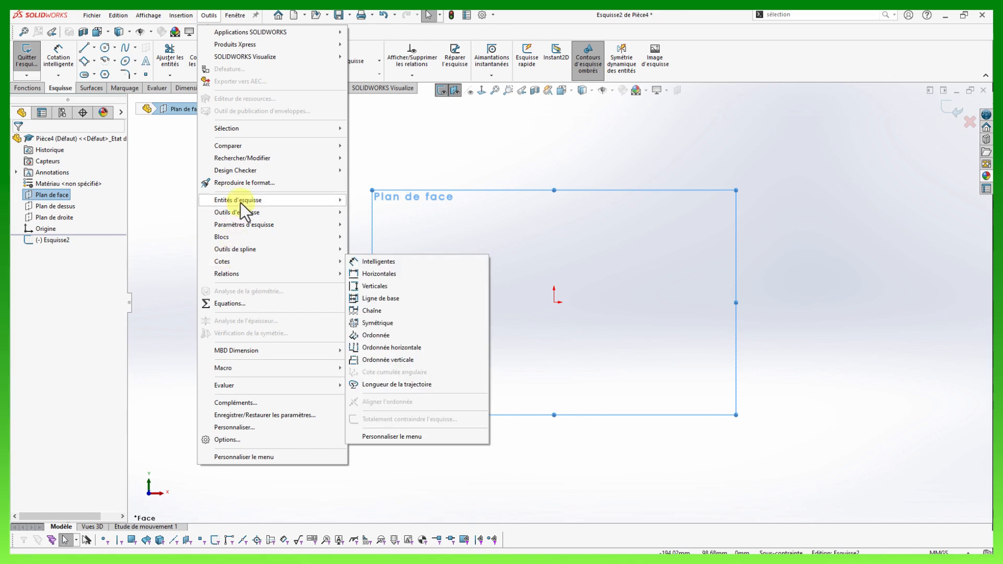
{"action": "mouse_move", "coordinate": [281, 214]}
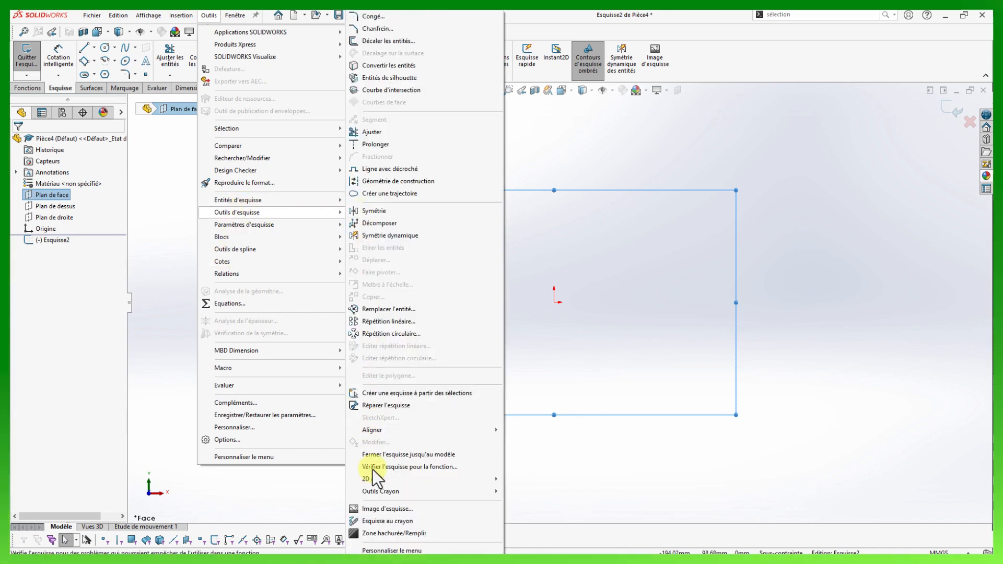
{"action": "left_click", "coordinate": [379, 509]}
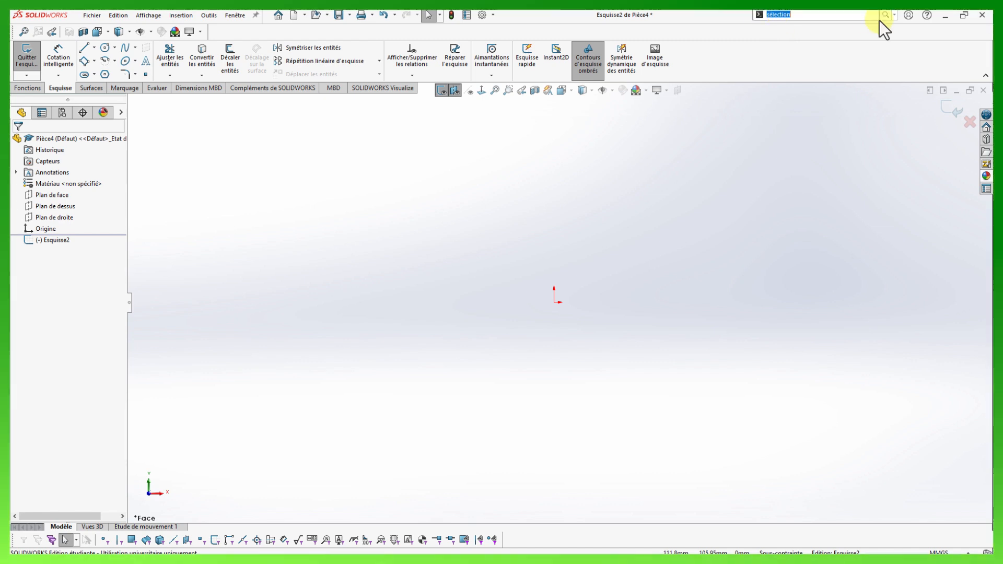
{"action": "left_click", "coordinate": [894, 16]}
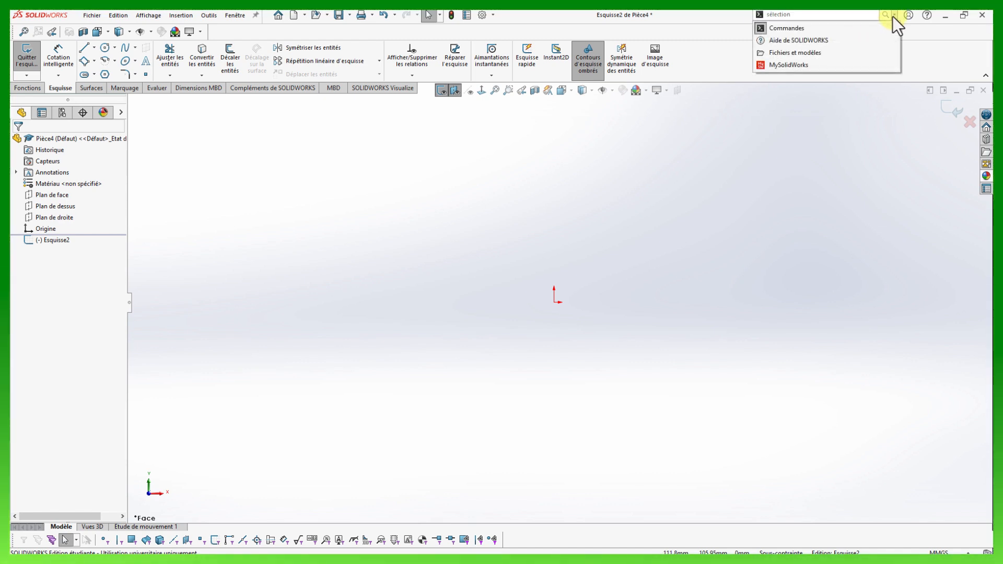
{"action": "left_click", "coordinate": [770, 29]}
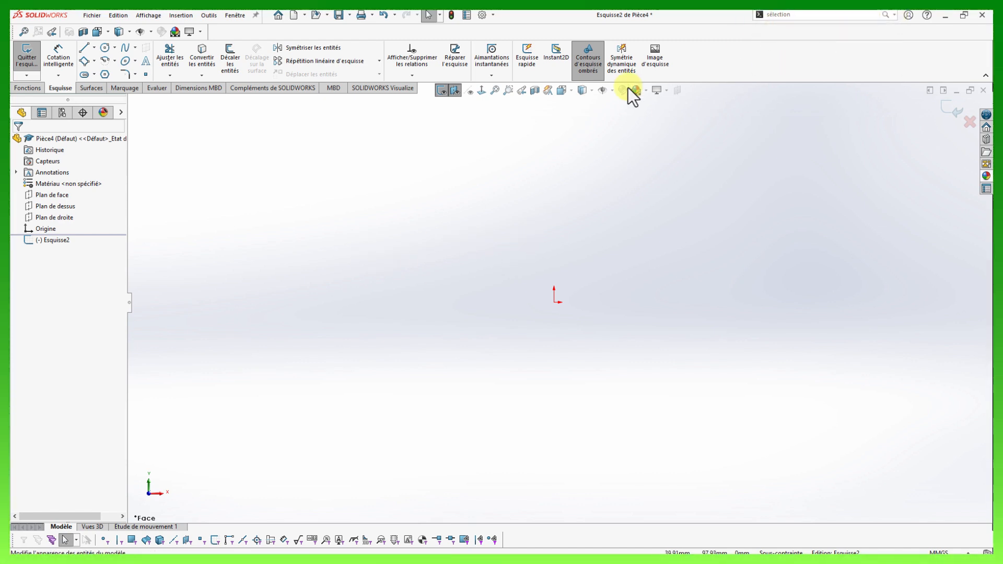
Insert the image "arrosoir vue face.jpg" as a sketch picture.
{"action": "left_click", "coordinate": [654, 56]}
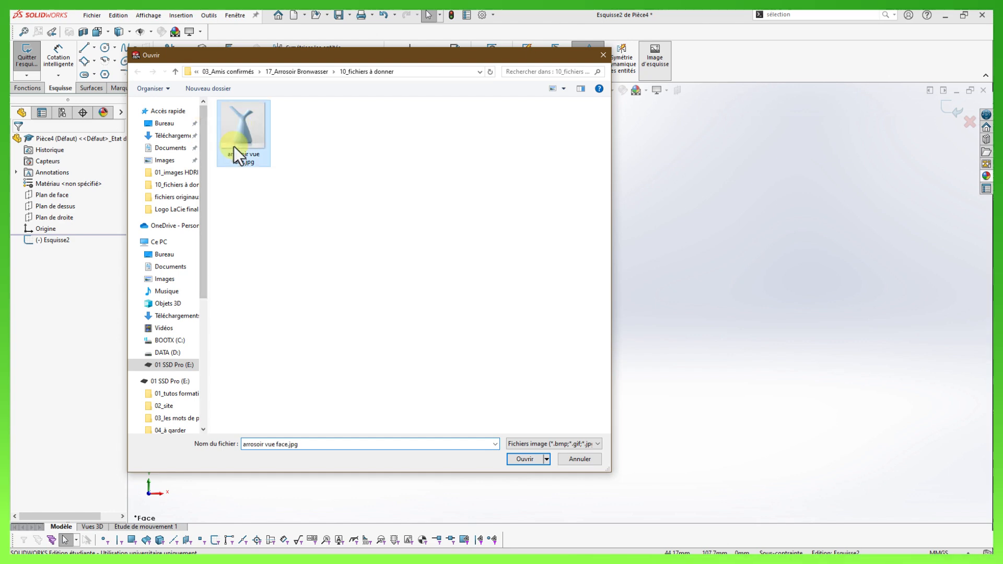
{"action": "left_click", "coordinate": [525, 460]}
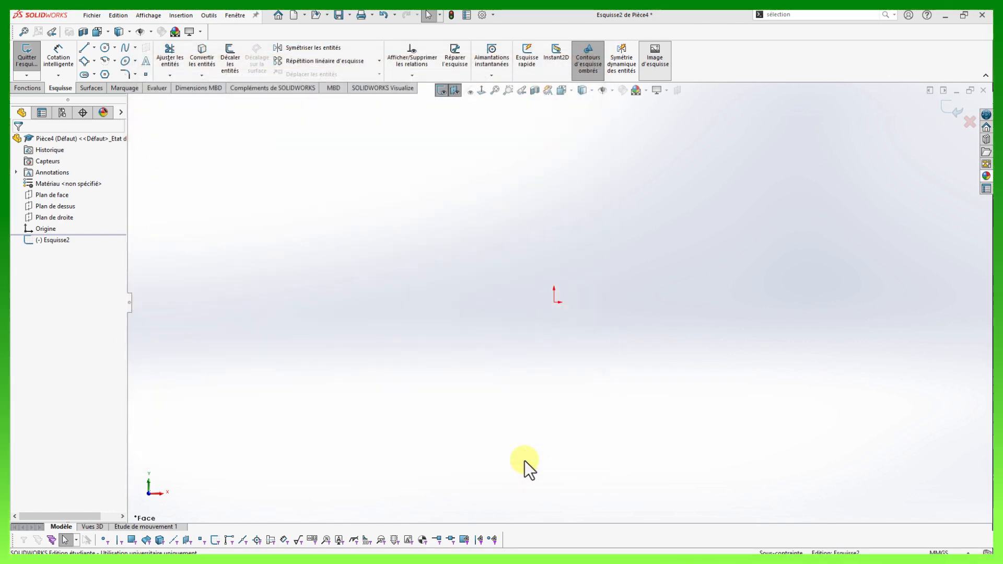
{"action": "scroll", "coordinate": [659, 400], "scroll_direction": "up", "scroll_amount": 10}
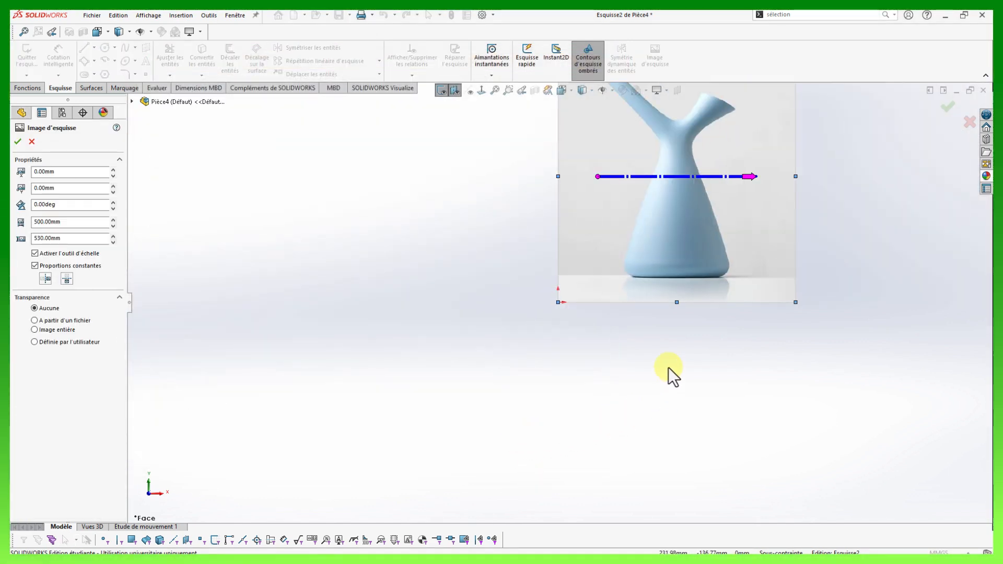
Place the start point of the picture's scale line on the left edge of the watering can's base.
{"action": "scroll", "coordinate": [638, 245], "scroll_direction": "down", "scroll_amount": 5}
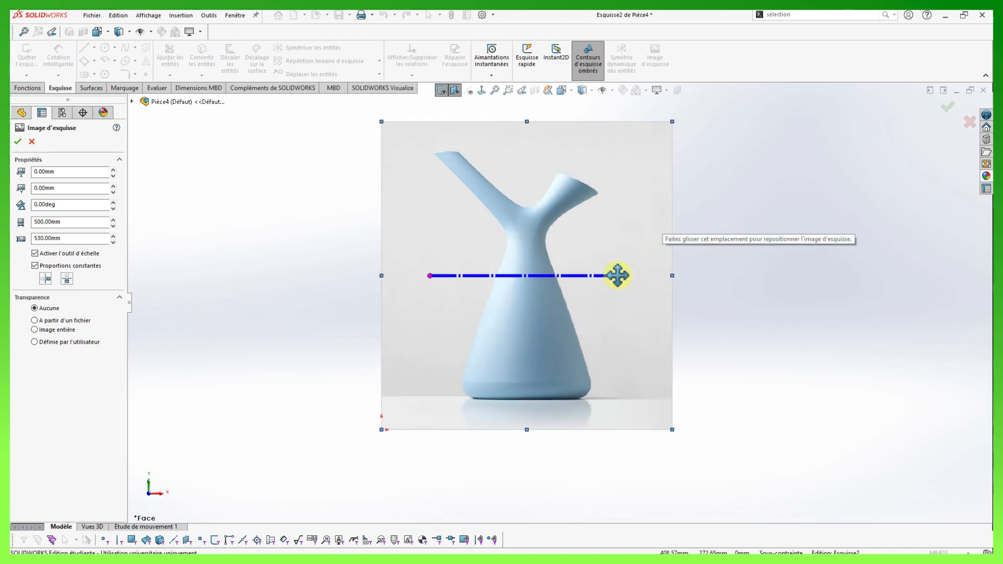
{"action": "scroll", "coordinate": [585, 389], "scroll_direction": "down", "scroll_amount": 1}
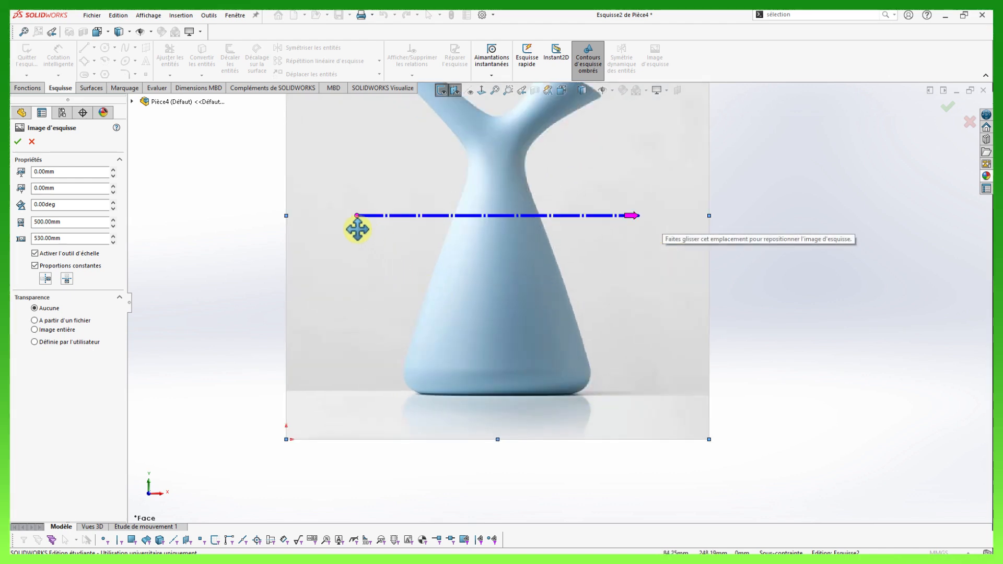
{"action": "left_click_drag", "start_coordinate": [358, 229], "coordinate": [417, 389]}
{"action": "scroll", "coordinate": [412, 388], "scroll_direction": "down", "scroll_amount": 8}
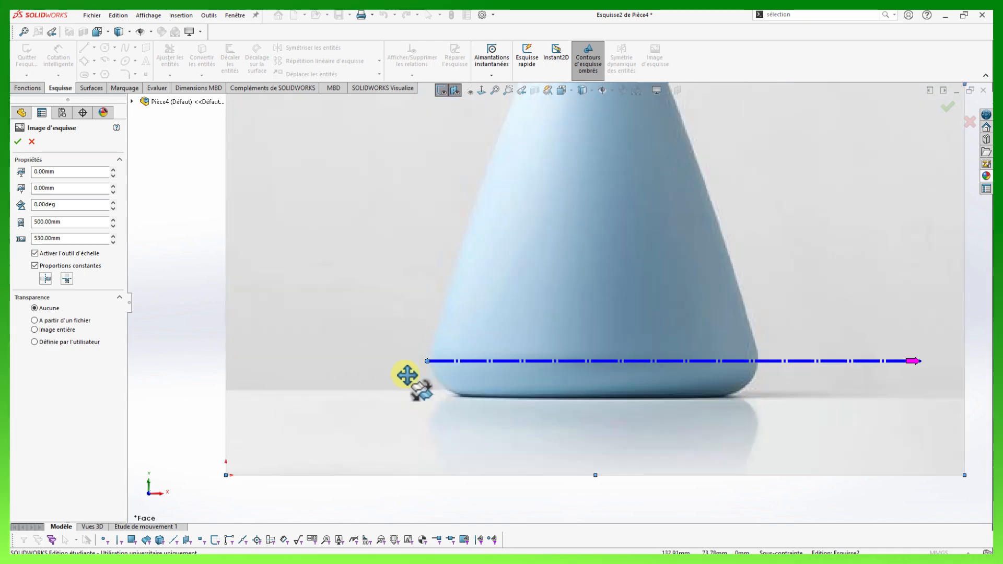
{"action": "scroll", "coordinate": [458, 351], "scroll_direction": "down", "scroll_amount": 1}
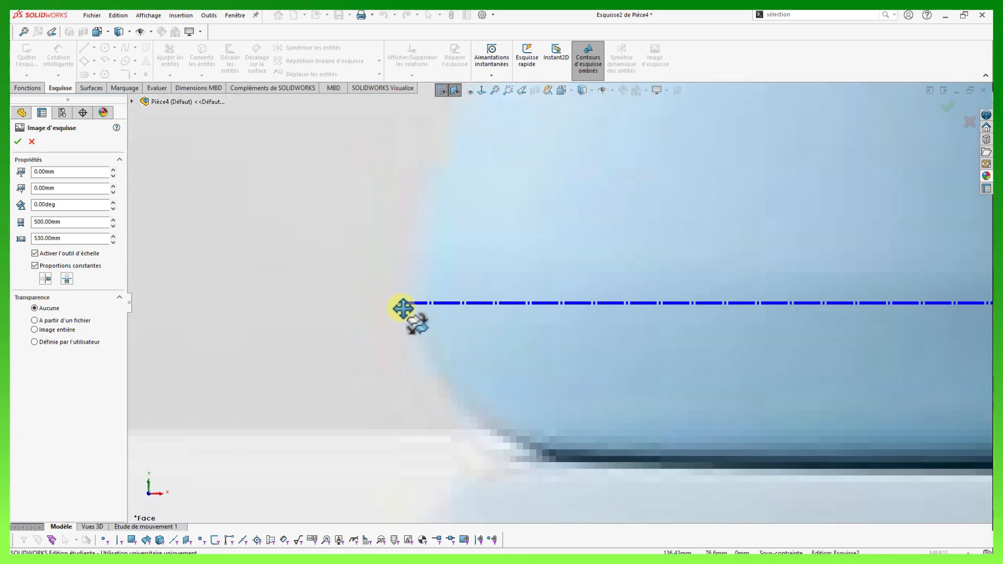
{"action": "scroll", "coordinate": [453, 261], "scroll_direction": "up", "scroll_amount": 2}
{"action": "left_click_drag", "start_coordinate": [400, 304], "coordinate": [456, 278]}
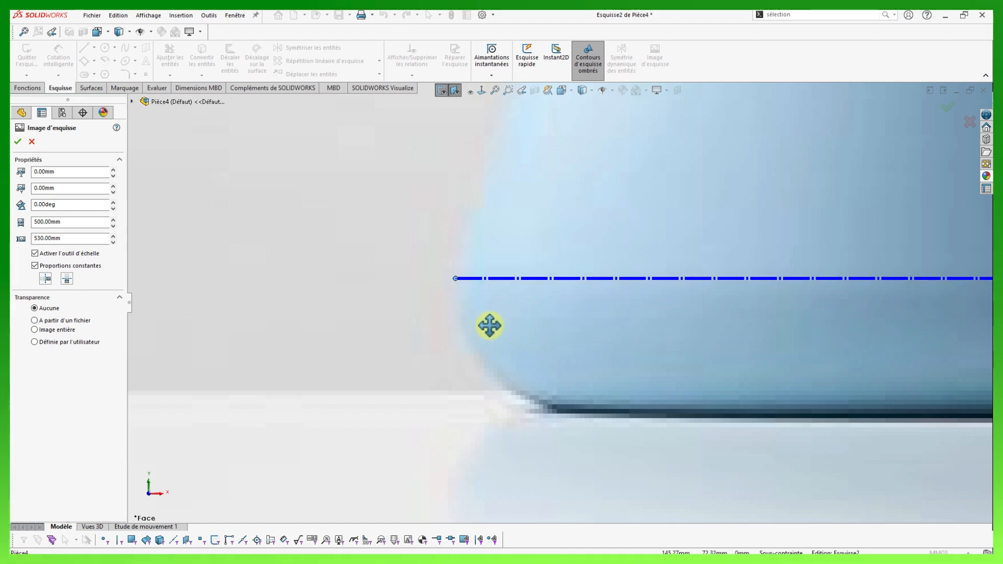
Place the scale line's end point on the right edge of the watering can's base and set its length to 210 mm.
{"action": "scroll", "coordinate": [490, 324], "scroll_direction": "up", "scroll_amount": 5}
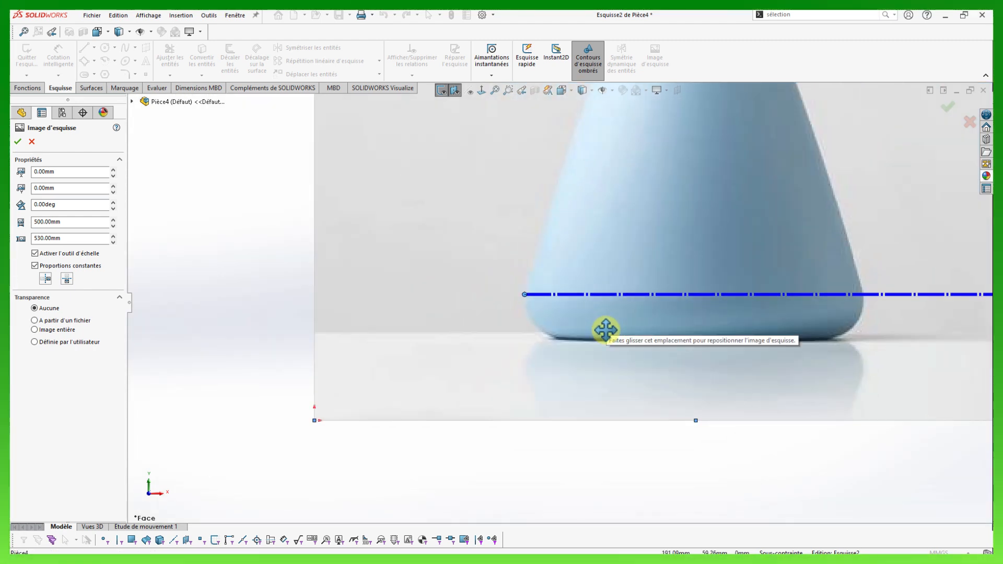
{"action": "scroll", "coordinate": [839, 324], "scroll_direction": "up", "scroll_amount": 3}
{"action": "scroll", "coordinate": [831, 327], "scroll_direction": "down", "scroll_amount": 4}
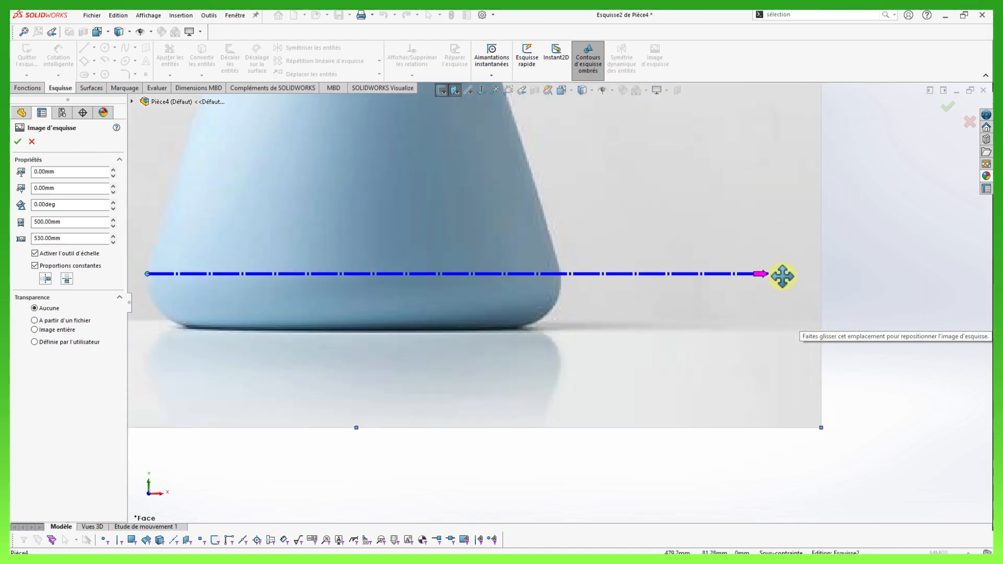
{"action": "scroll", "coordinate": [781, 275], "scroll_direction": "down", "scroll_amount": 4}
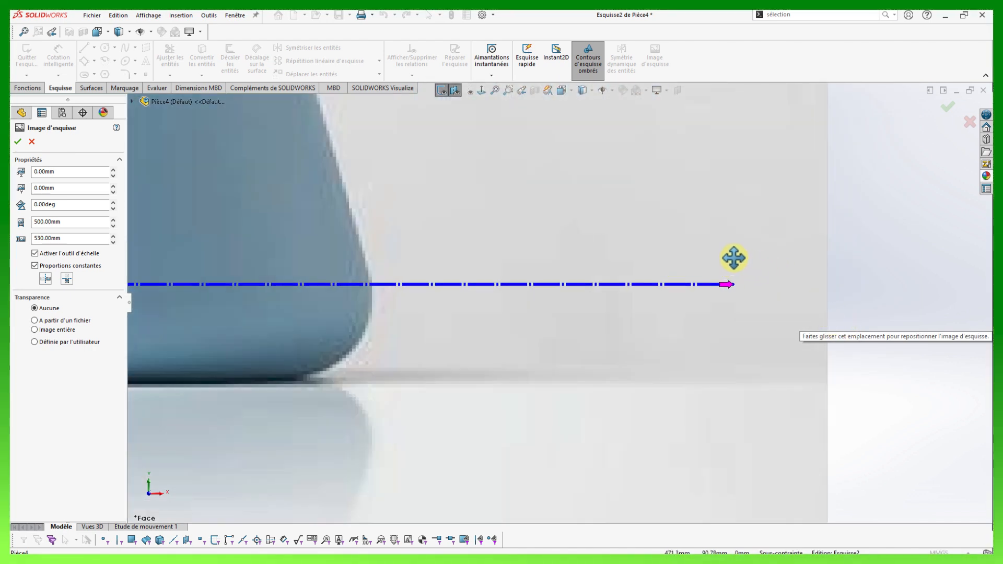
{"action": "left_click_drag", "start_coordinate": [722, 285], "coordinate": [360, 285]}
{"action": "left_click_drag", "start_coordinate": [39, 253], "coordinate": [521, 265]}
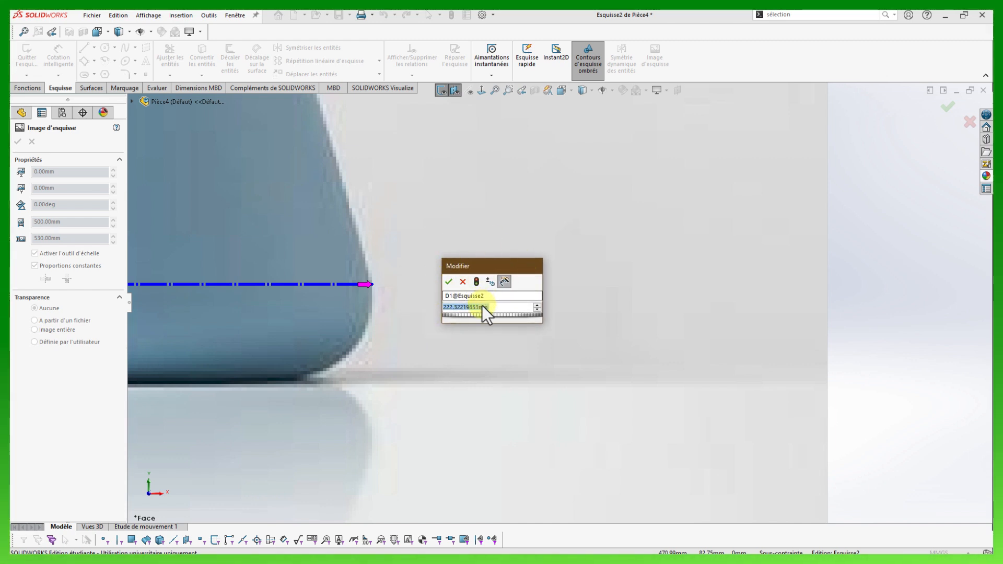
{"action": "left_click_drag", "start_coordinate": [503, 307], "coordinate": [440, 307]}
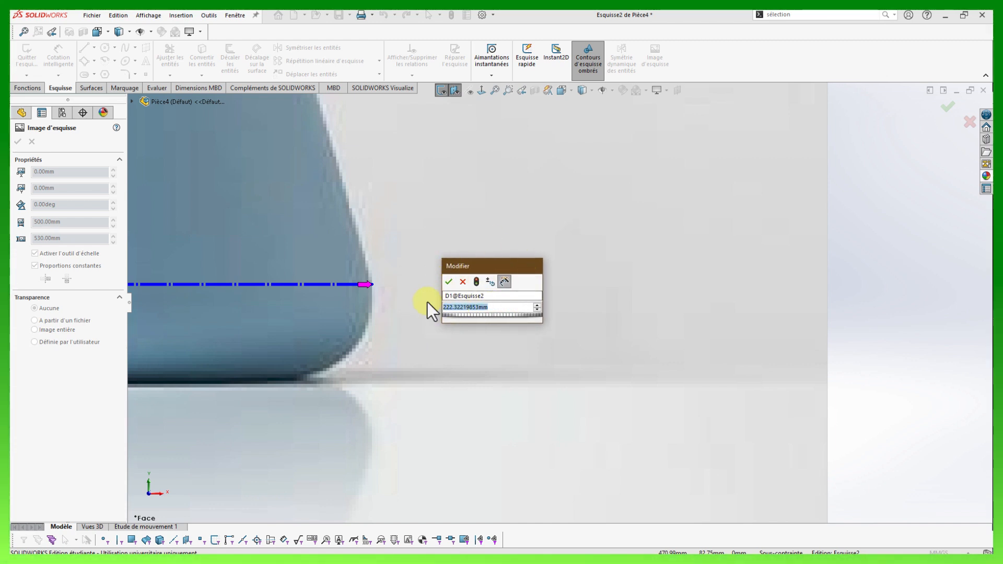
{"action": "type", "text": "210"}
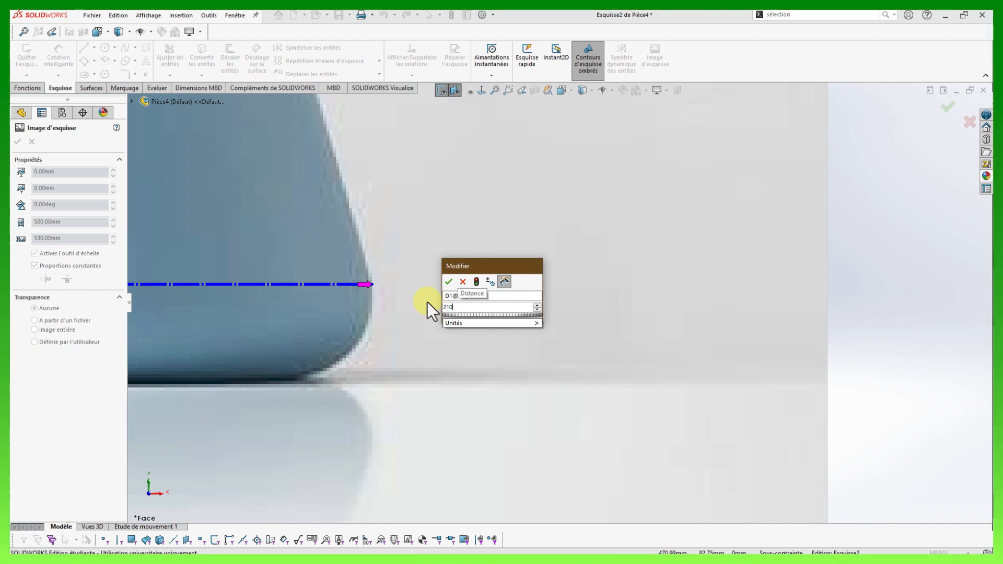
{"action": "key", "text": "Return"}
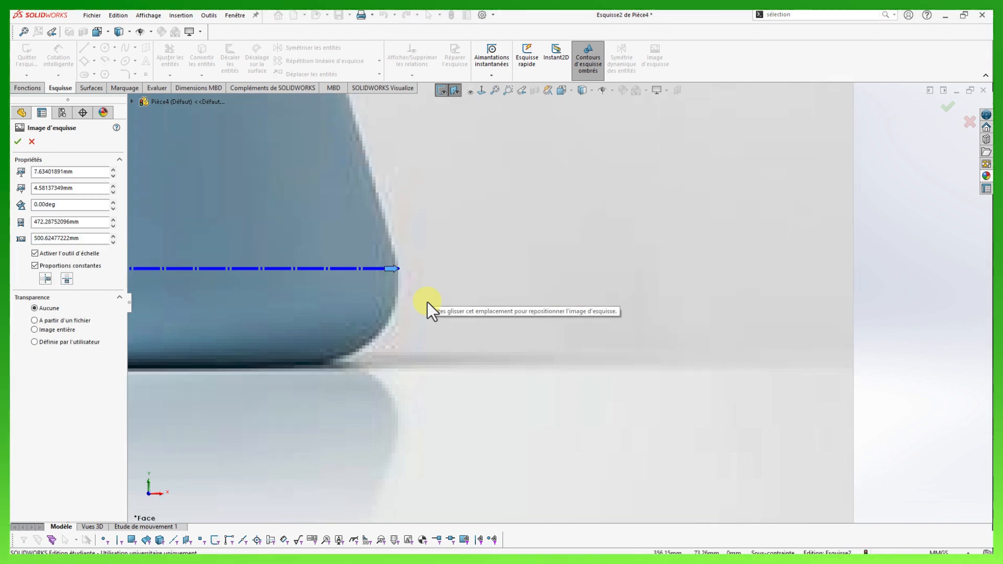
Change the document units to CGS (centimetre, gram, second) and accept the sketch picture's settings.
{"action": "left_click", "coordinate": [939, 552]}
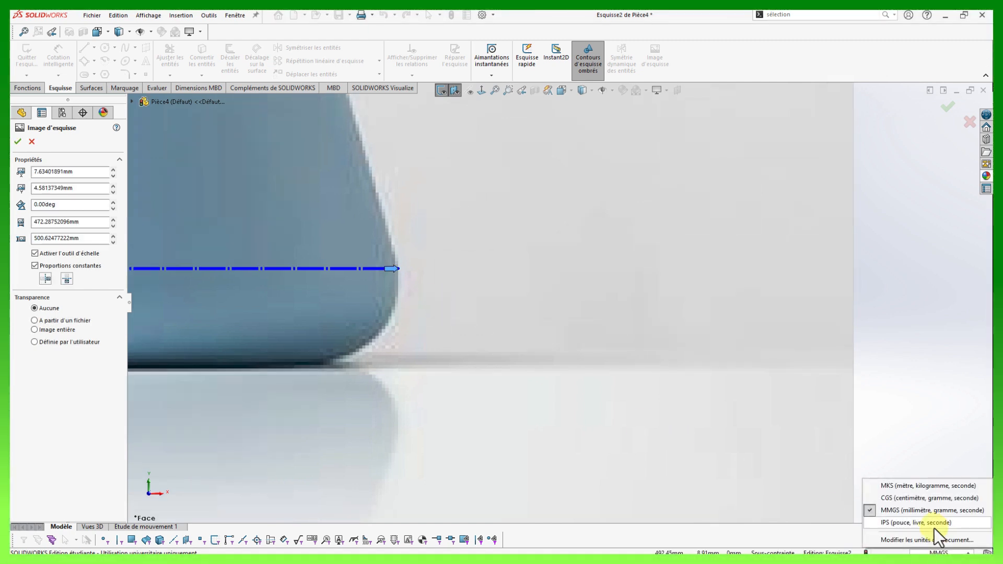
{"action": "left_click", "coordinate": [921, 499]}
{"action": "scroll", "coordinate": [575, 365], "scroll_direction": "up", "scroll_amount": 5}
{"action": "scroll", "coordinate": [560, 301], "scroll_direction": "up", "scroll_amount": 2}
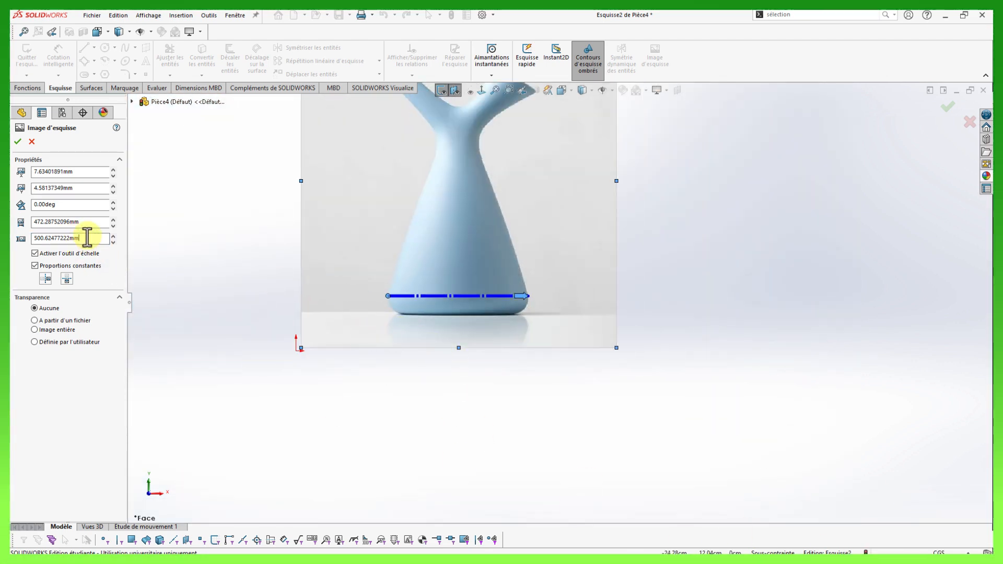
{"action": "left_click", "coordinate": [18, 142]}
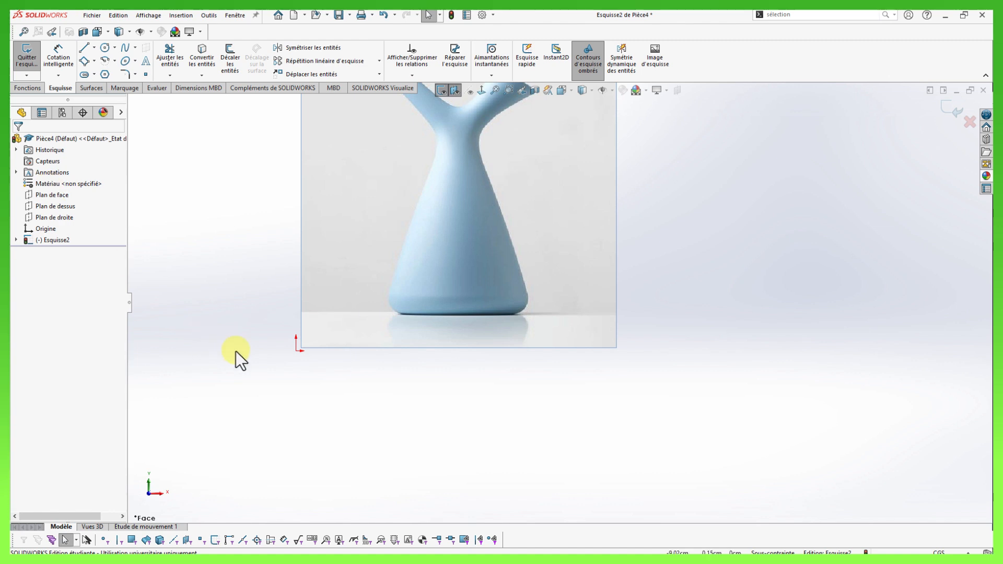
Edit the sketch picture and set its horizontal position to minus half its width, -47.2287521 cm/2, to centre it on the origin.
{"action": "scroll", "coordinate": [435, 410], "scroll_direction": "up", "scroll_amount": 1}
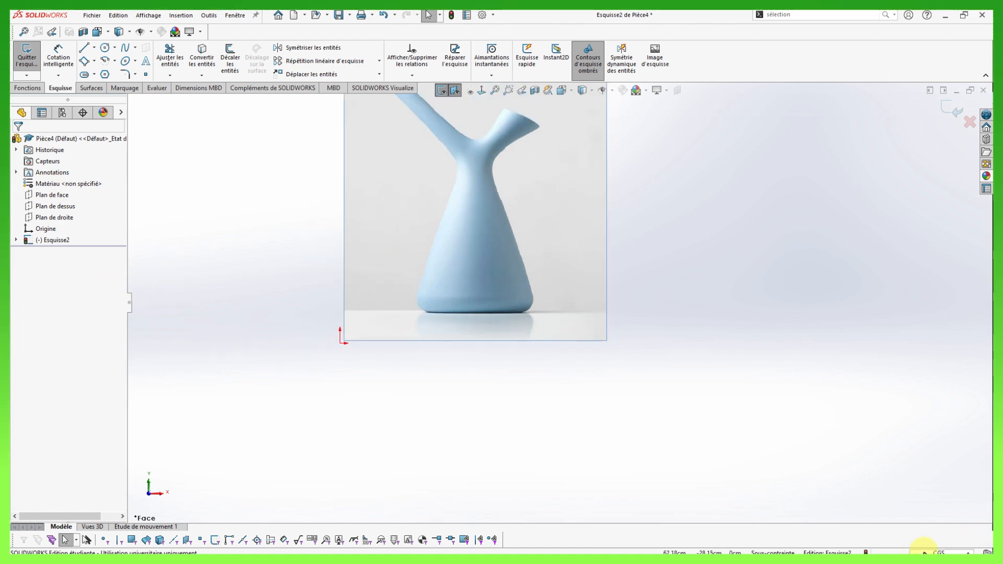
{"action": "left_click", "coordinate": [16, 239]}
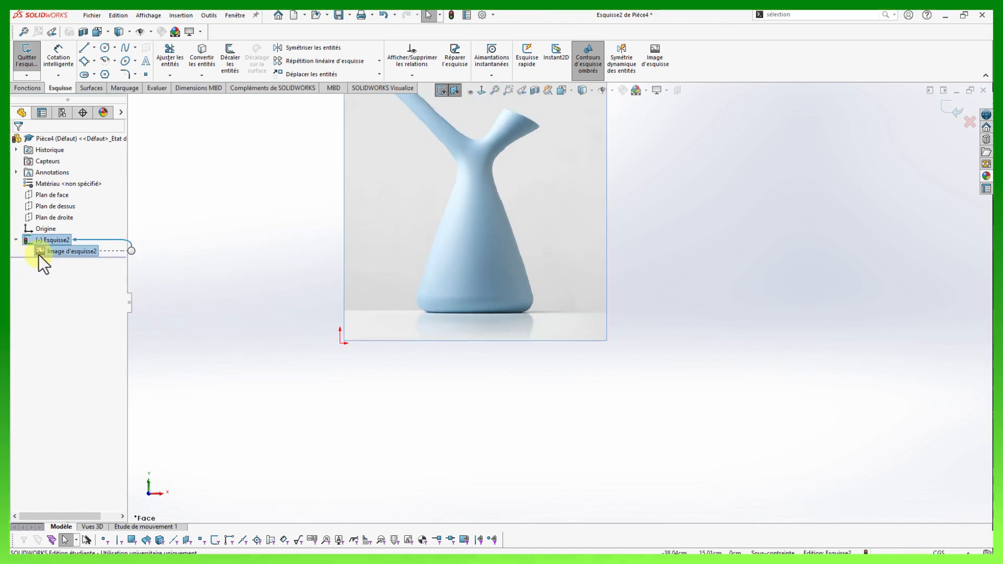
{"action": "double_click", "coordinate": [41, 253]}
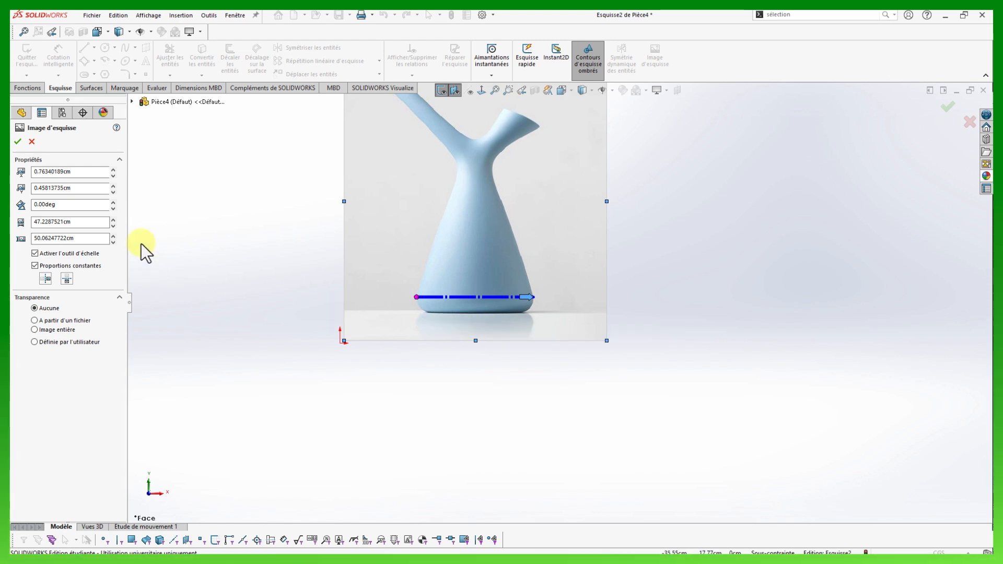
{"action": "left_click_drag", "start_coordinate": [81, 222], "coordinate": [29, 218]}
{"action": "key", "text": "ctrl+c"}
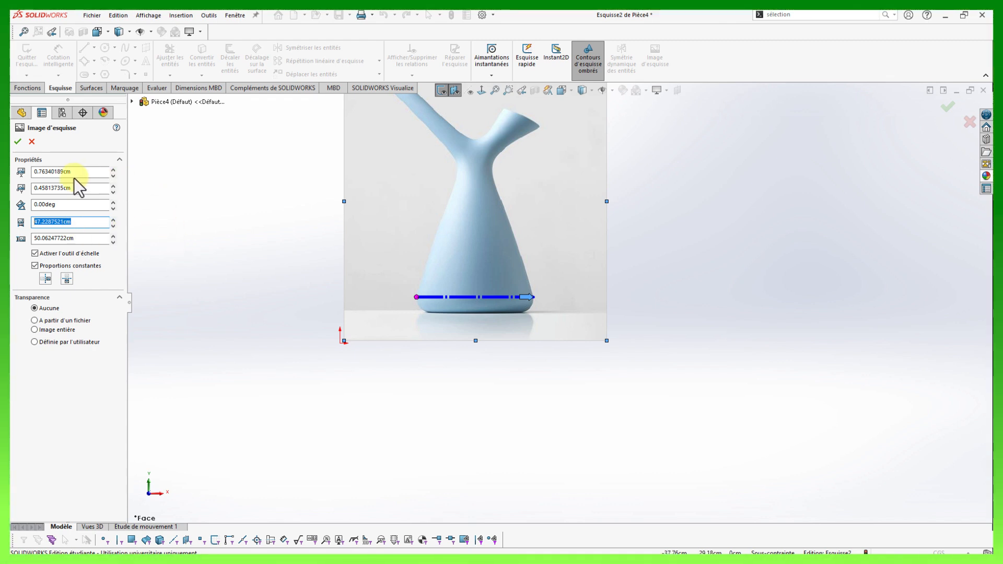
{"action": "left_click", "coordinate": [90, 174]}
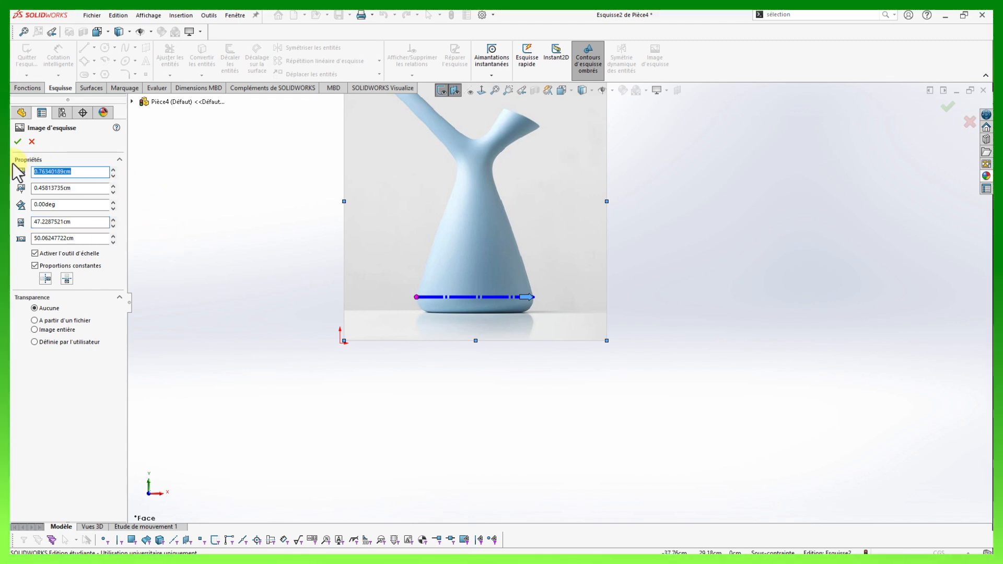
{"action": "type", "text": "-"}
{"action": "key", "text": "ctrl+v"}
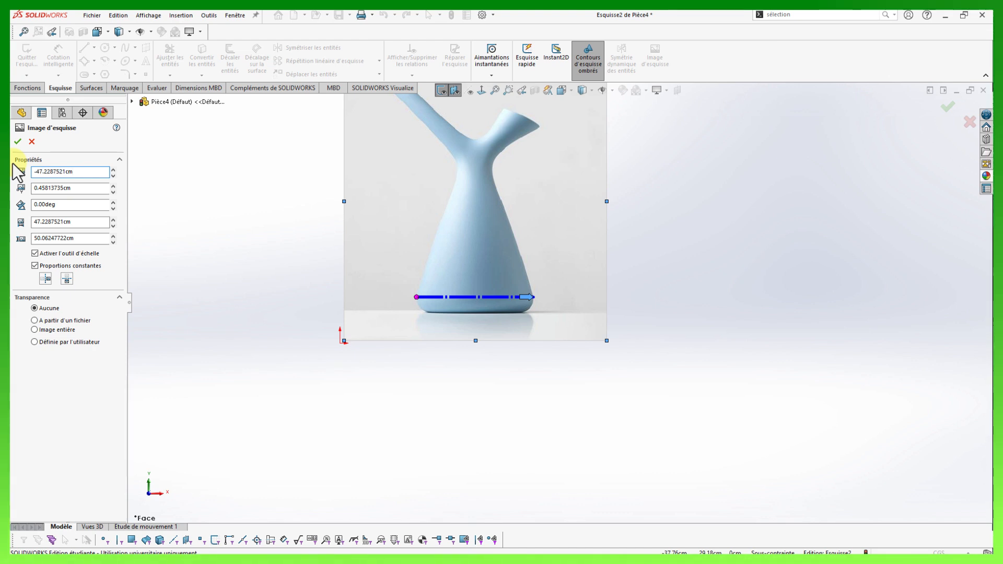
{"action": "type", "text": "/2"}
{"action": "key", "text": "Return"}
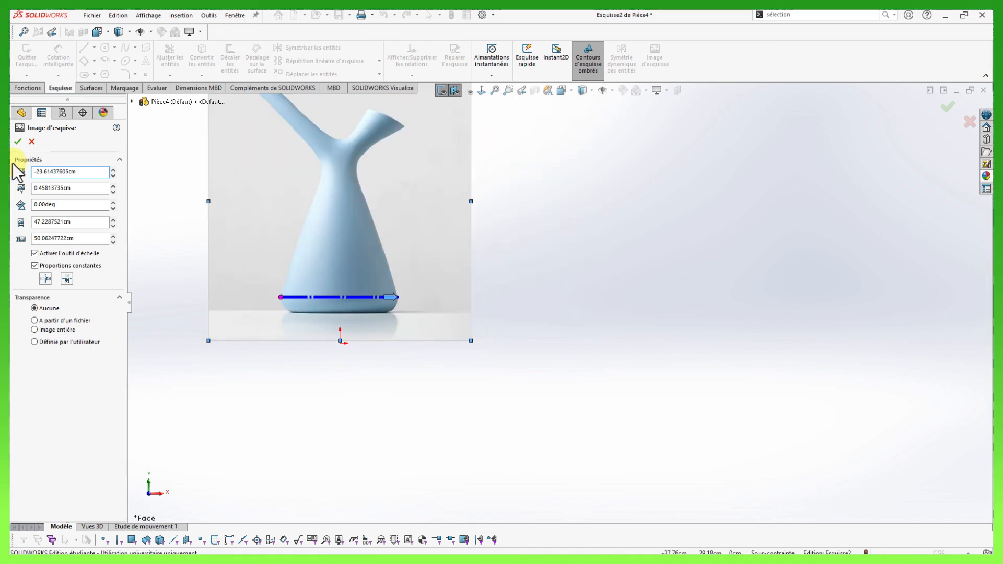
Copy the sketch picture's horizontal position value, -23.61437605 cm.
{"action": "scroll", "coordinate": [255, 224], "scroll_direction": "up", "scroll_amount": 3}
{"action": "middle_click_drag", "start_coordinate": [343, 255], "coordinate": [400, 274], "text": "ctrl"}
{"action": "scroll", "coordinate": [465, 309], "scroll_direction": "down", "scroll_amount": 3}
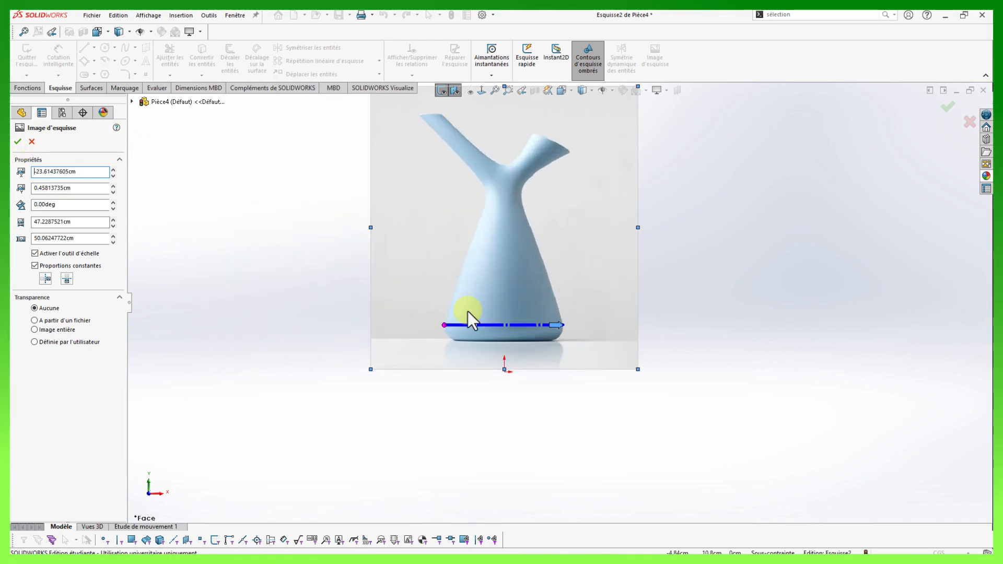
{"action": "left_click_drag", "start_coordinate": [78, 171], "coordinate": [23, 171]}
{"action": "key", "text": "ctrl+c"}
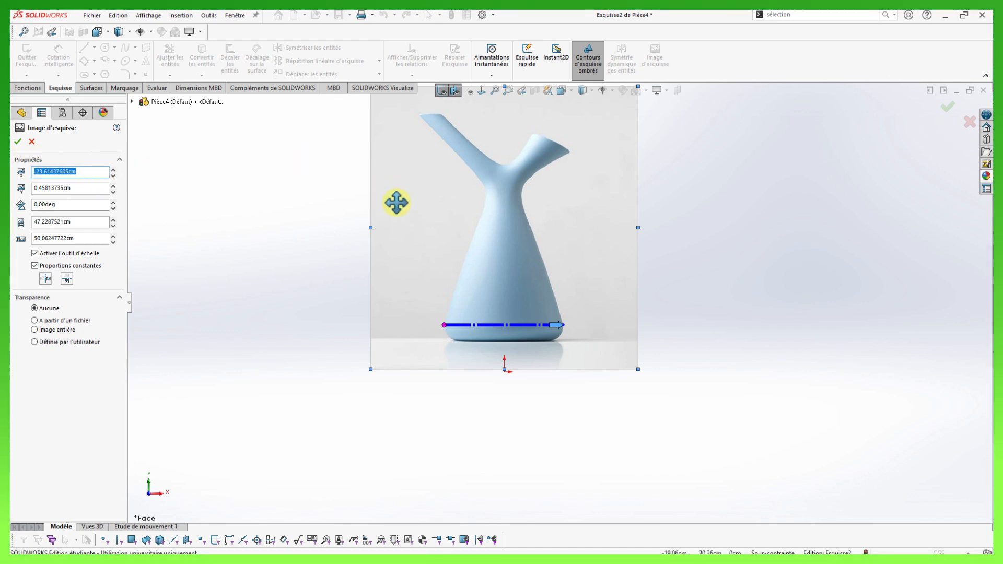
Move the sketch picture down to a vertical position of about -4.92 cm so the watering can's bottom edge sits on the origin.
{"action": "scroll", "coordinate": [455, 272], "scroll_direction": "down", "scroll_amount": 1}
{"action": "scroll", "coordinate": [547, 412], "scroll_direction": "down", "scroll_amount": 1}
{"action": "scroll", "coordinate": [537, 376], "scroll_direction": "down", "scroll_amount": 1}
{"action": "left_click_drag", "start_coordinate": [515, 266], "coordinate": [516, 318]}
{"action": "scroll", "coordinate": [514, 371], "scroll_direction": "down", "scroll_amount": 3}
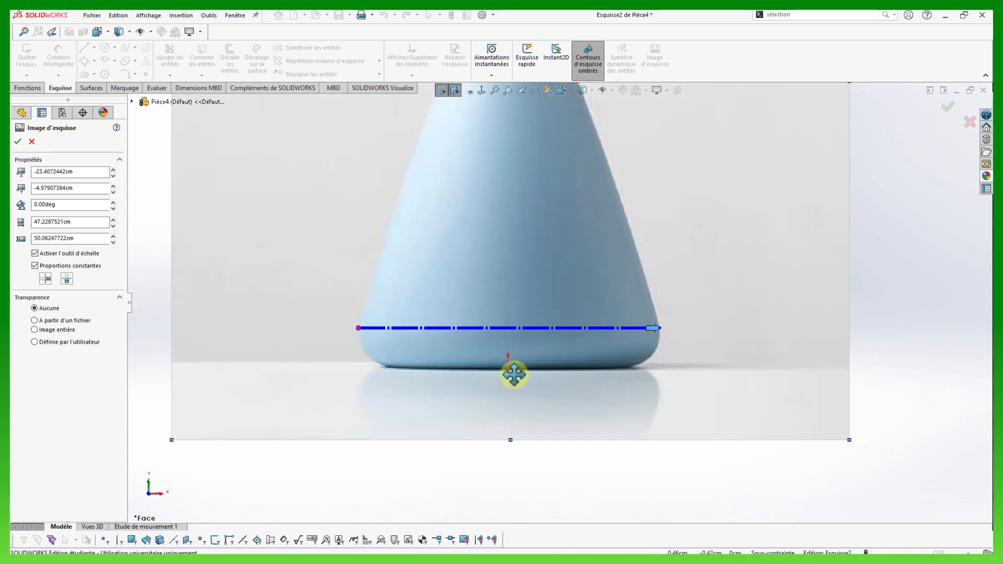
{"action": "scroll", "coordinate": [515, 372], "scroll_direction": "down", "scroll_amount": 3}
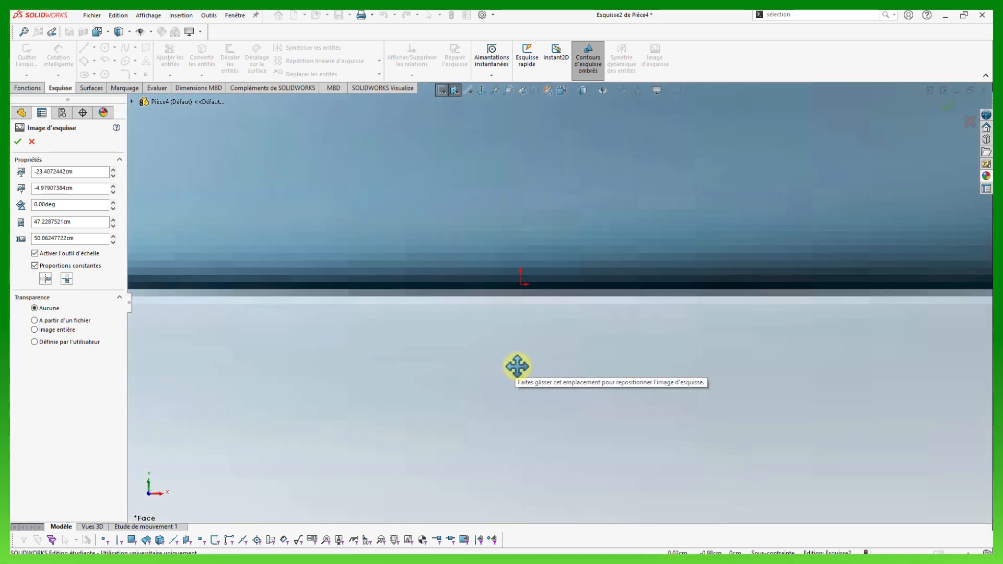
{"action": "mouse_move", "coordinate": [529, 262]}
{"action": "left_mouse_down"}
{"action": "mouse_move", "coordinate": [542, 205]}
{"action": "mouse_move", "coordinate": [497, 277]}
{"action": "mouse_move", "coordinate": [512, 283]}
{"action": "mouse_move", "coordinate": [556, 237]}
{"action": "mouse_move", "coordinate": [560, 248]}
{"action": "left_mouse_up"}
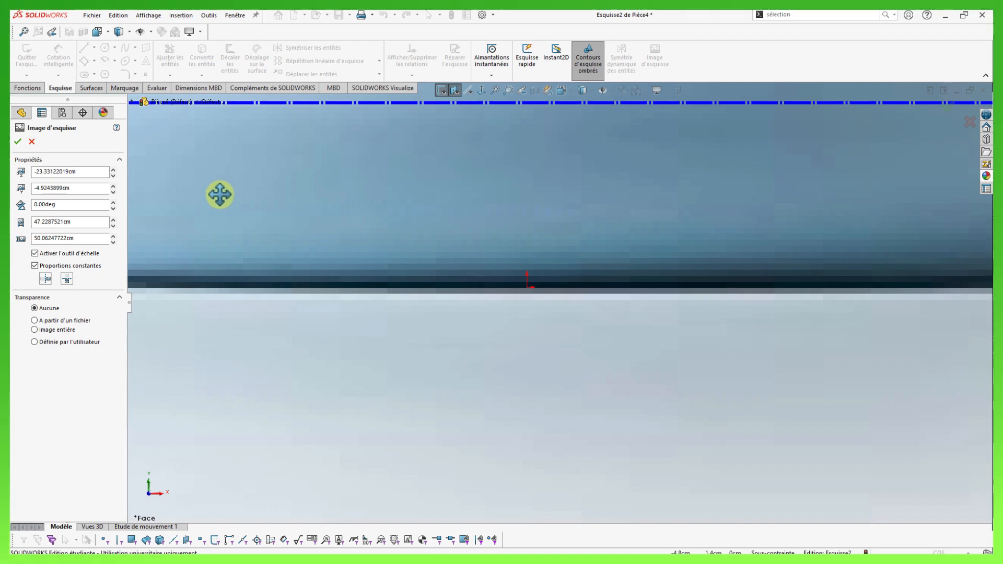
Paste the copied -23.61437605 cm back as the picture's horizontal position and accept the settings.
{"action": "left_click_drag", "start_coordinate": [92, 172], "coordinate": [18, 170]}
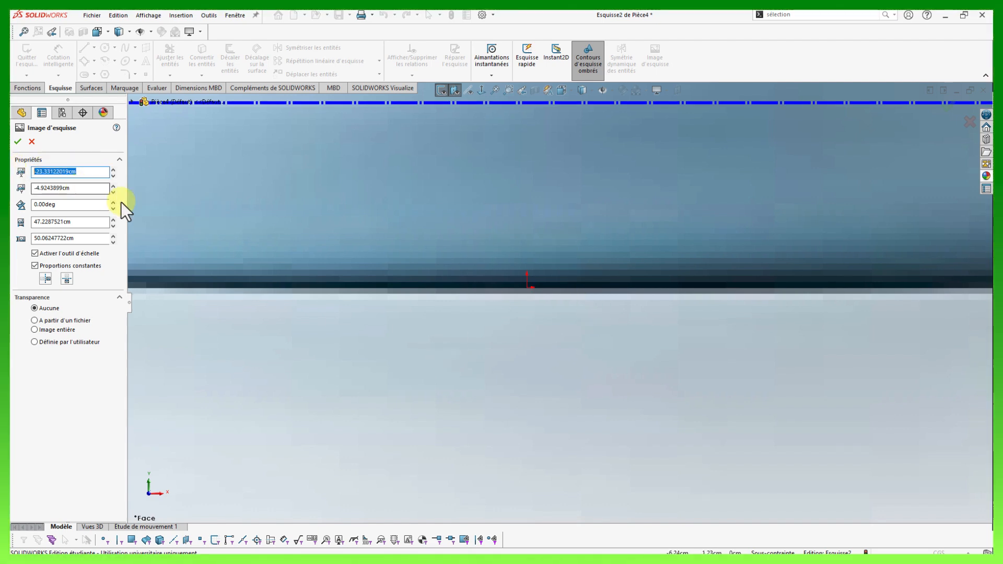
{"action": "key", "text": "ctrl+v"}
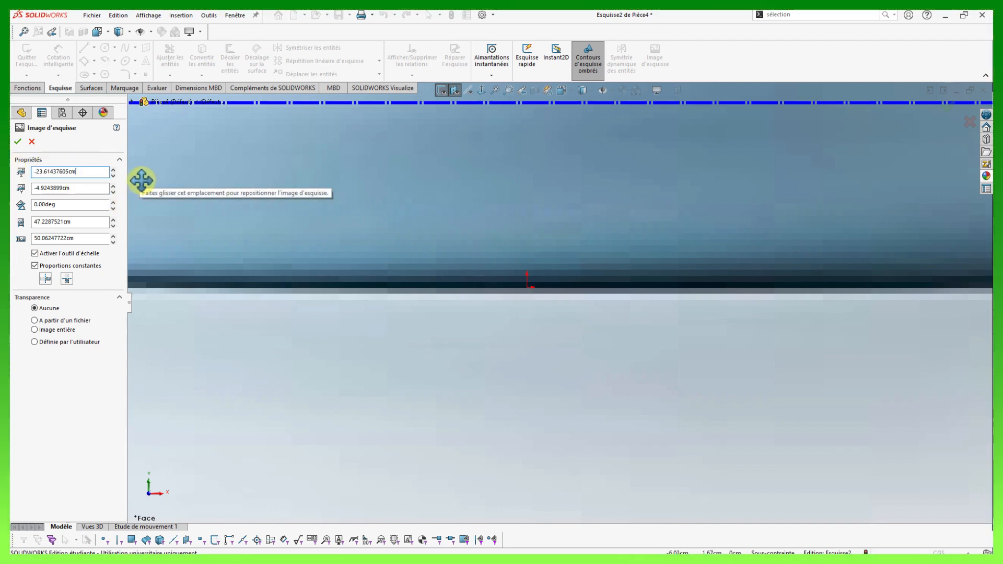
{"action": "left_click", "coordinate": [17, 142]}
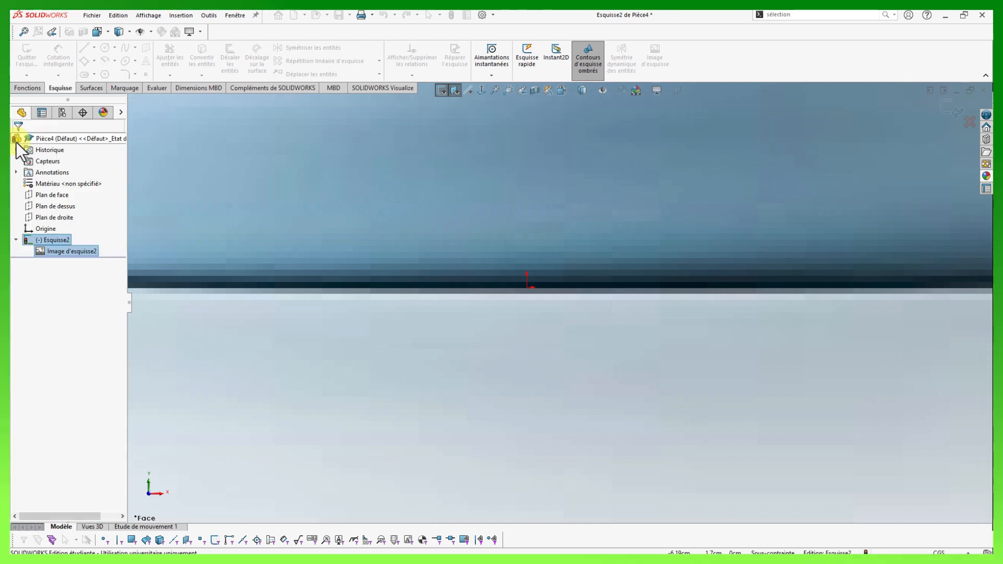
{"action": "scroll", "coordinate": [520, 306], "scroll_direction": "up", "scroll_amount": 10}
{"action": "scroll", "coordinate": [527, 315], "scroll_direction": "up", "scroll_amount": 4}
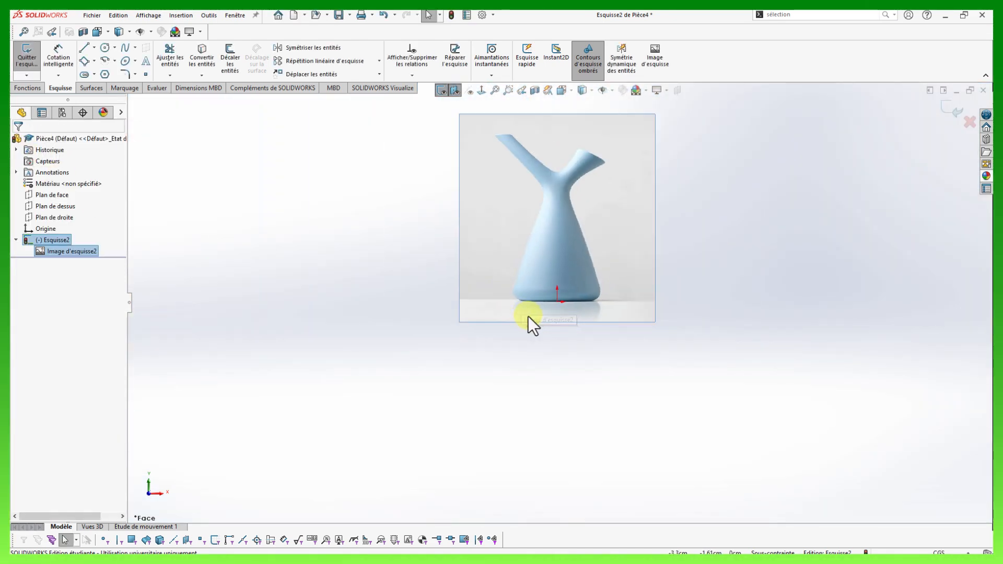
Draw a vertical construction line from the origin up through the watering can to above its neck, as a centre axis.
{"action": "key", "text": "l"}
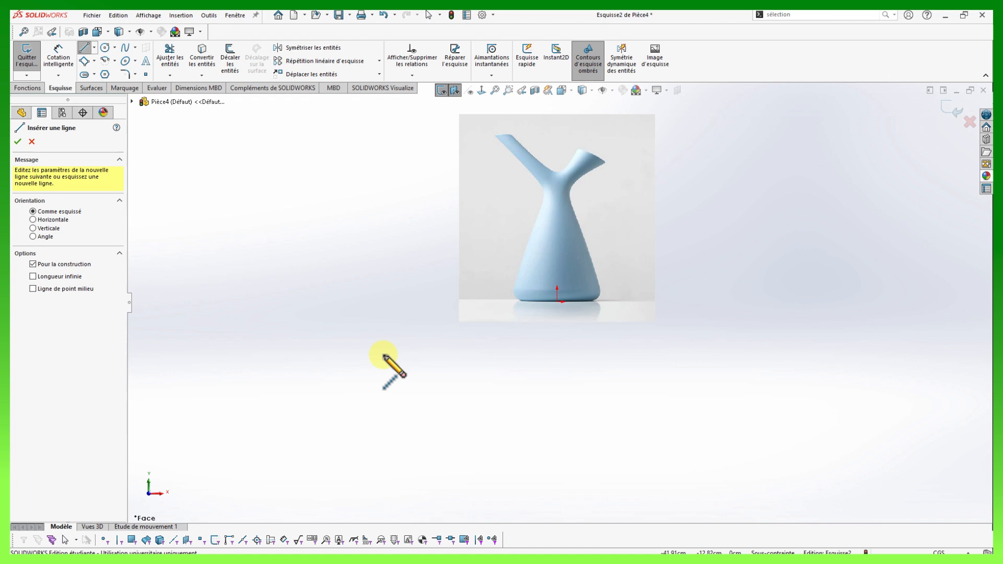
{"action": "scroll", "coordinate": [640, 215], "scroll_direction": "down", "scroll_amount": 3}
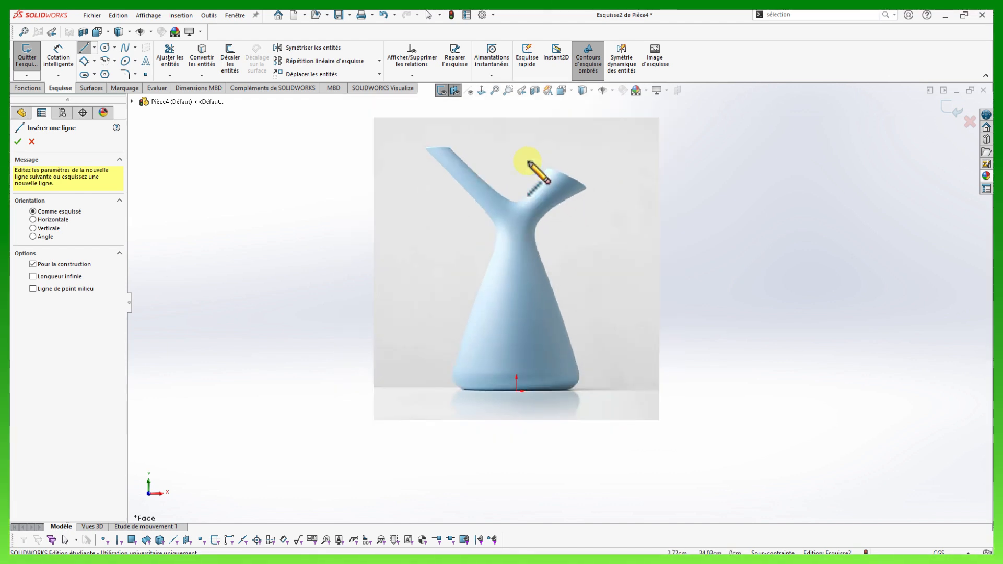
{"action": "left_click", "coordinate": [517, 391]}
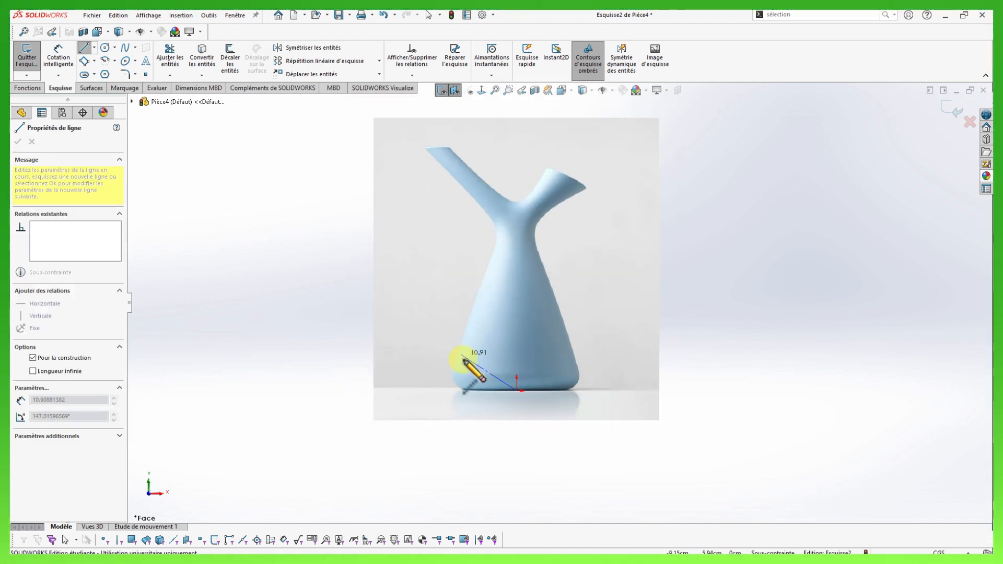
{"action": "left_click", "coordinate": [523, 146]}
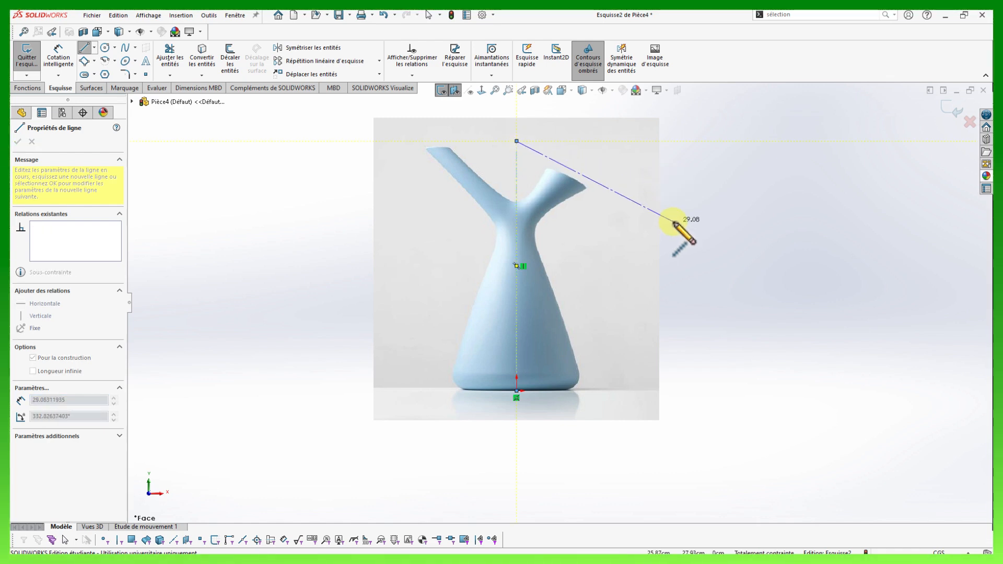
{"action": "key", "text": "Escape"}
Draw a horizontal midpoint line about 20.7 cm long, centred on the vertical axis, across the watering can's base.
{"action": "scroll", "coordinate": [551, 404], "scroll_direction": "down", "scroll_amount": 5}
{"action": "left_click", "coordinate": [60, 52]}
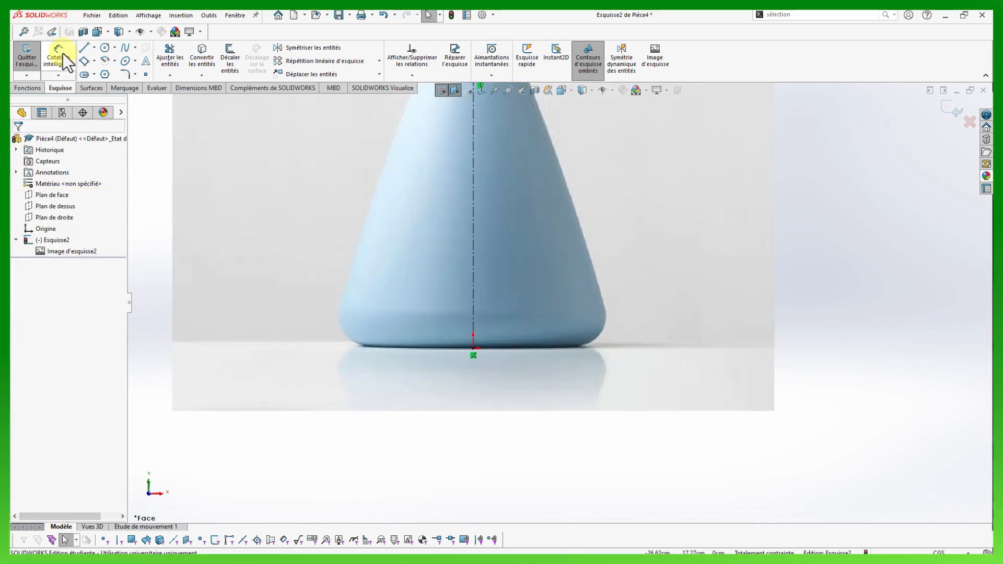
{"action": "left_click", "coordinate": [94, 48]}
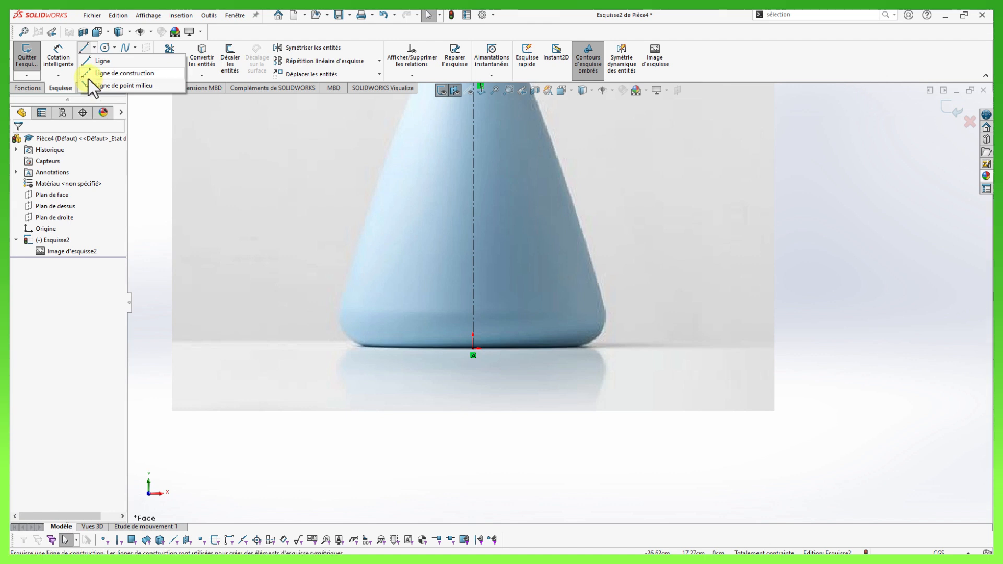
{"action": "left_click", "coordinate": [86, 86]}
{"action": "scroll", "coordinate": [441, 330], "scroll_direction": "down", "scroll_amount": 3}
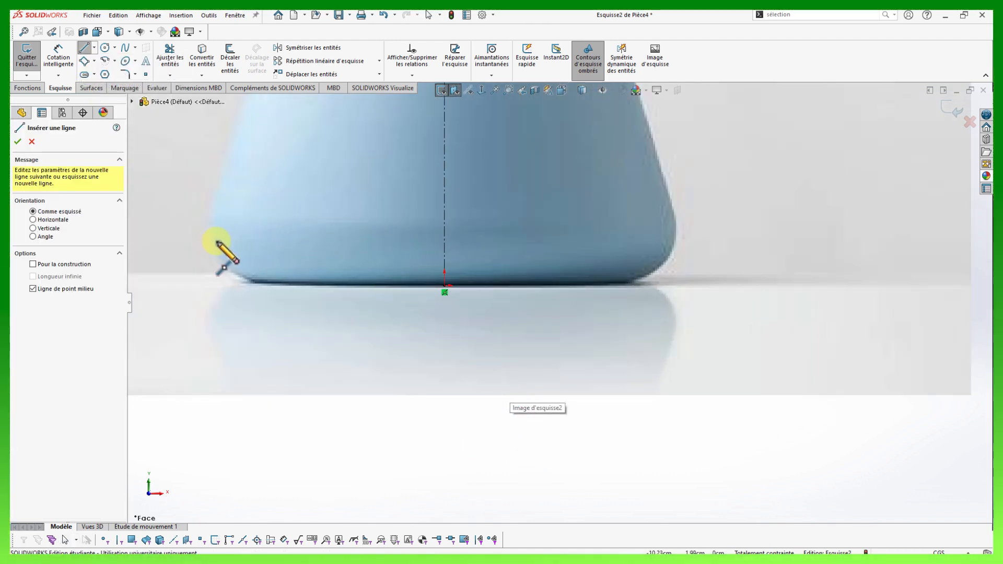
{"action": "left_click", "coordinate": [445, 244]}
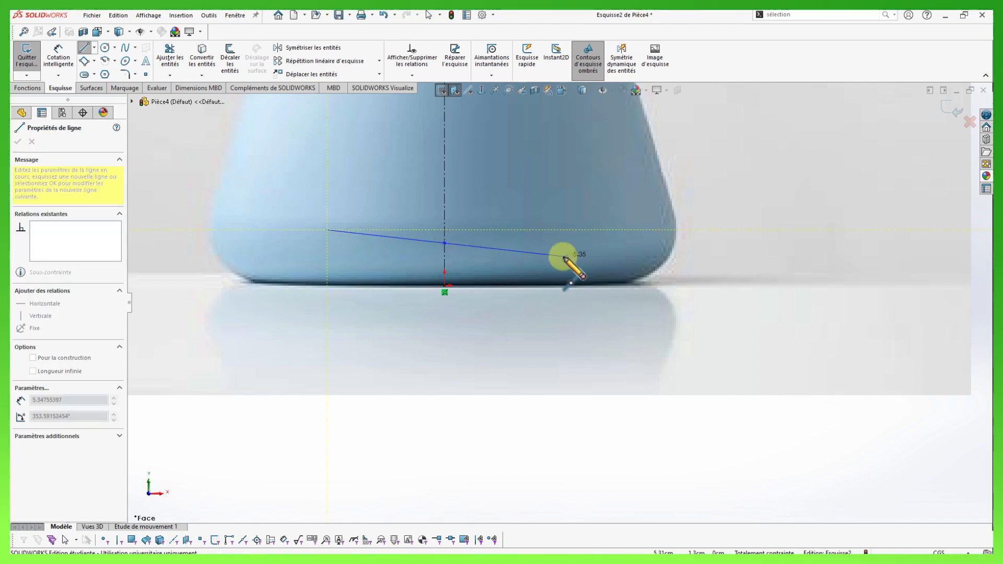
{"action": "left_click", "coordinate": [677, 242]}
{"action": "key", "text": "Escape"}
Raise the horizontal line slightly to the base's widest level and convert it to construction geometry.
{"action": "scroll", "coordinate": [674, 270], "scroll_direction": "down", "scroll_amount": 2}
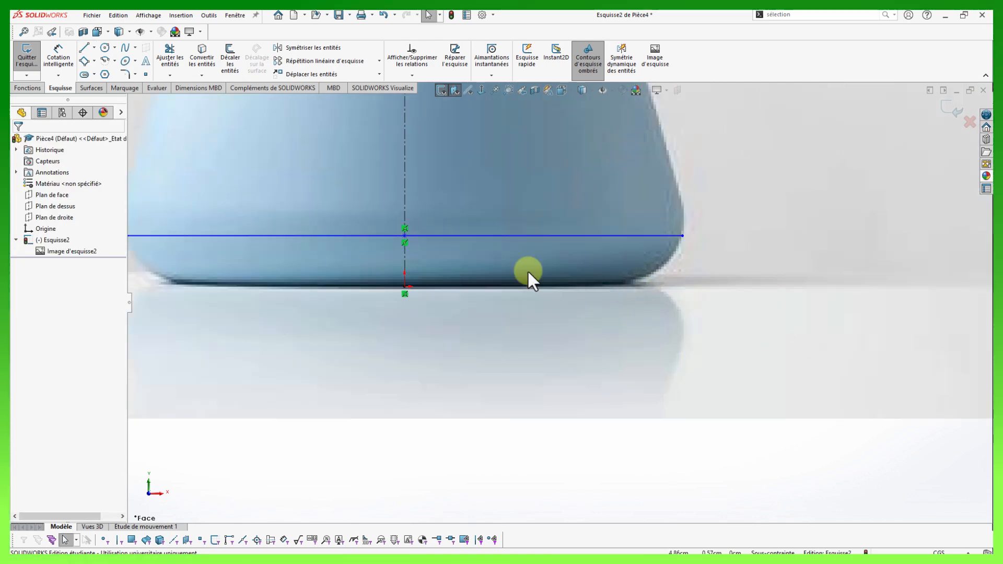
{"action": "left_click_drag", "start_coordinate": [476, 235], "coordinate": [479, 224]}
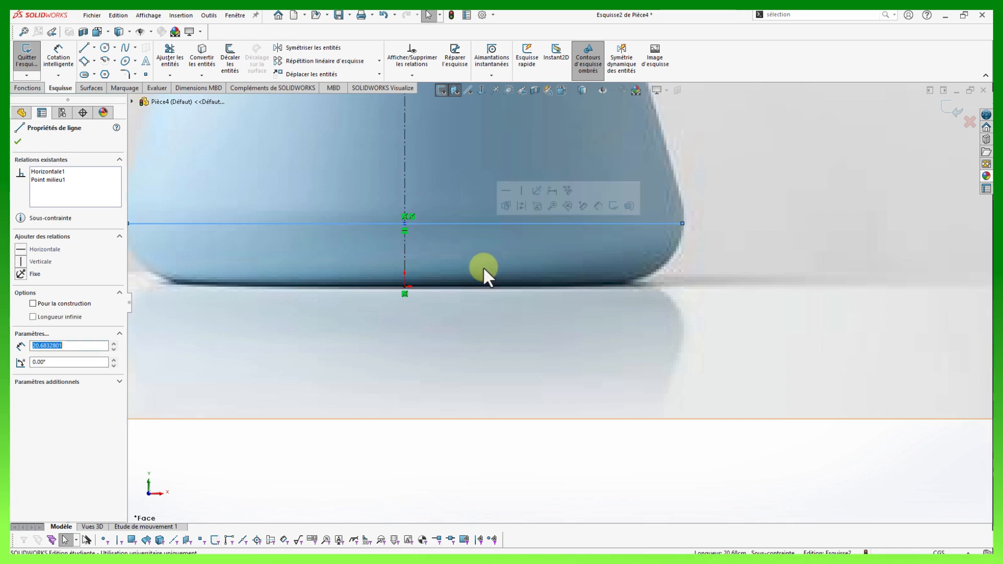
{"action": "scroll", "coordinate": [475, 292], "scroll_direction": "up", "scroll_amount": 2}
{"action": "left_click", "coordinate": [419, 256]}
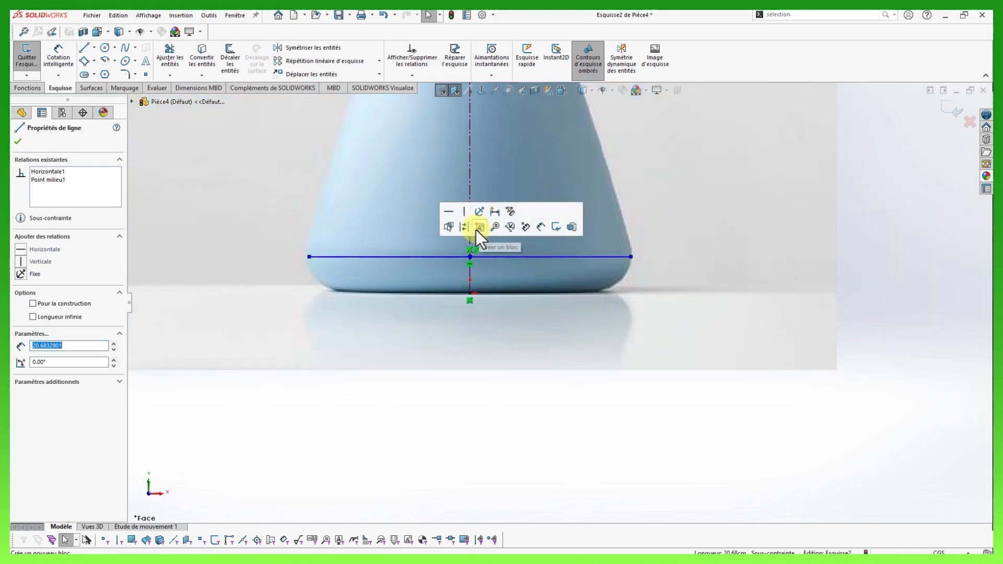
{"action": "left_click", "coordinate": [463, 227]}
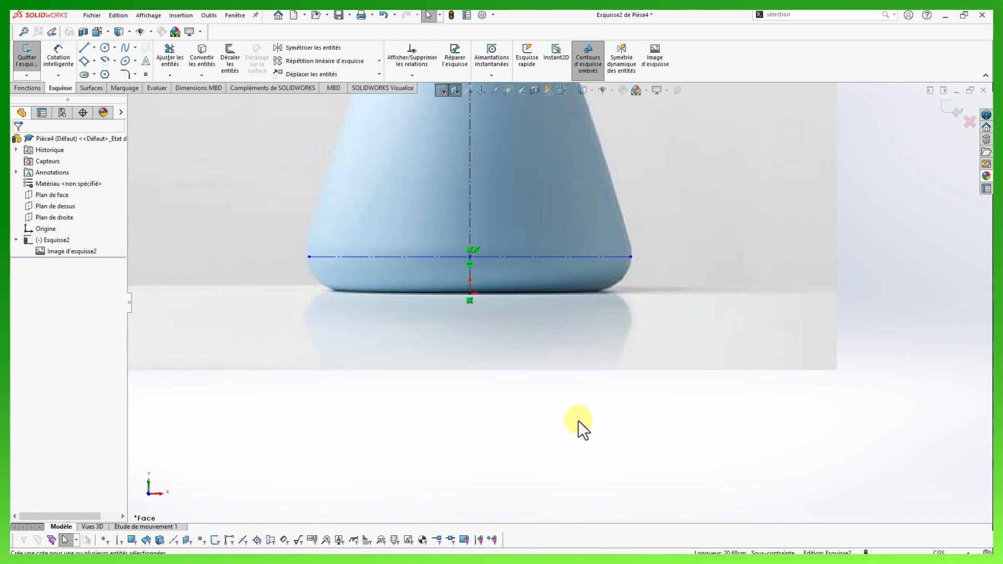
Dimension the height of the horizontal base line above the origin and set it to 2.34 cm.
{"action": "right_click_drag", "start_coordinate": [584, 429], "coordinate": [587, 400]}
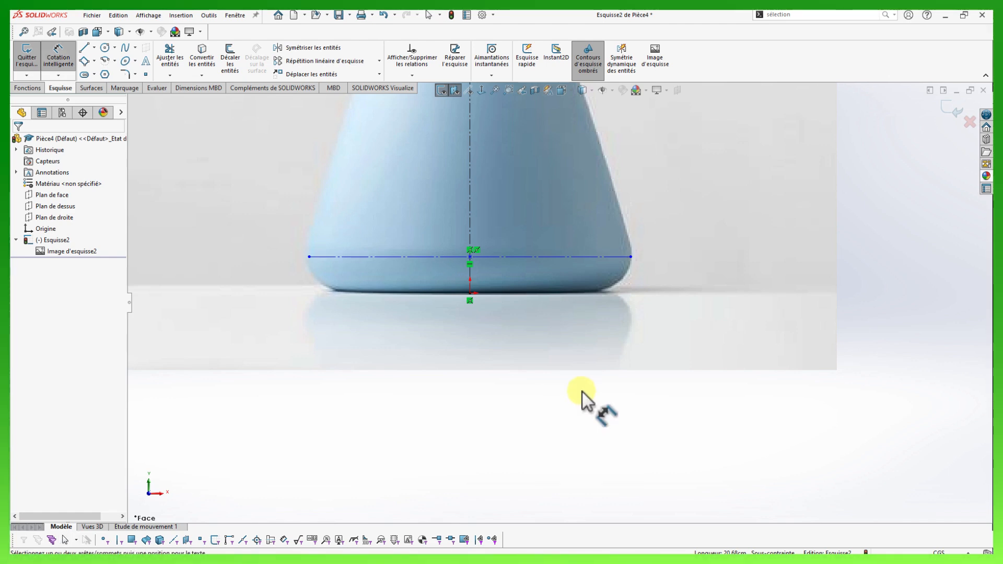
{"action": "left_click", "coordinate": [613, 257]}
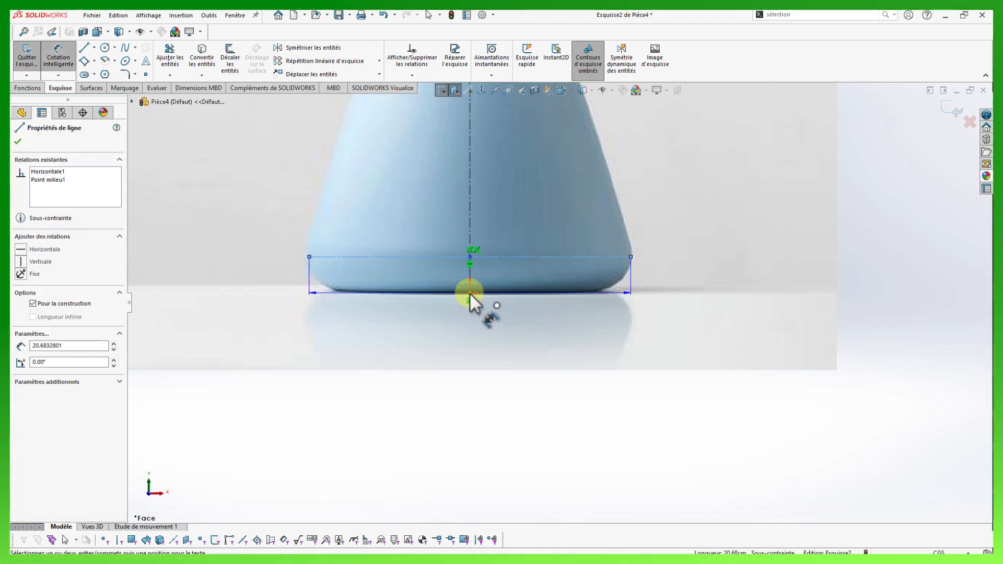
{"action": "left_click", "coordinate": [469, 294]}
{"action": "left_click", "coordinate": [661, 272]}
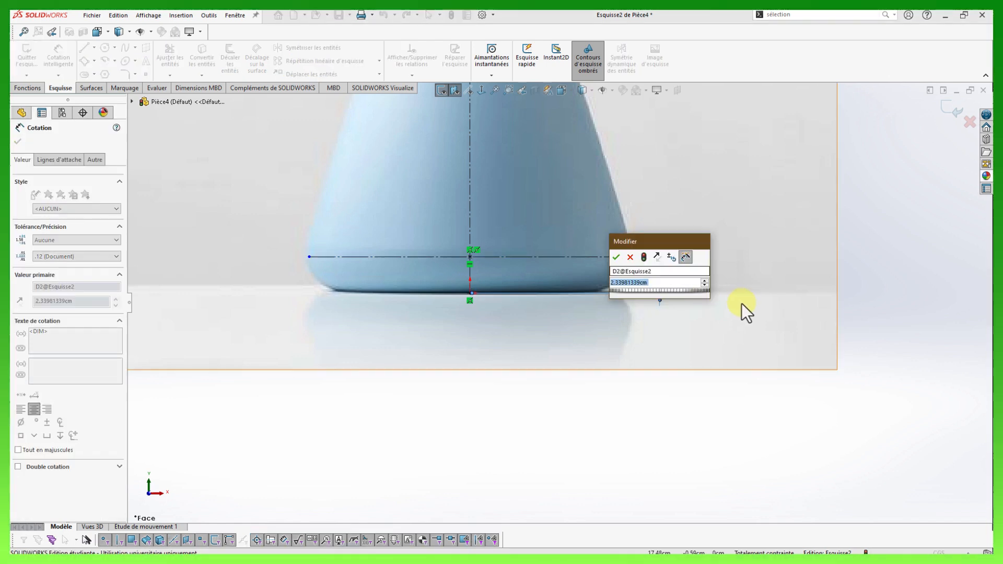
{"action": "type", "text": "2.34"}
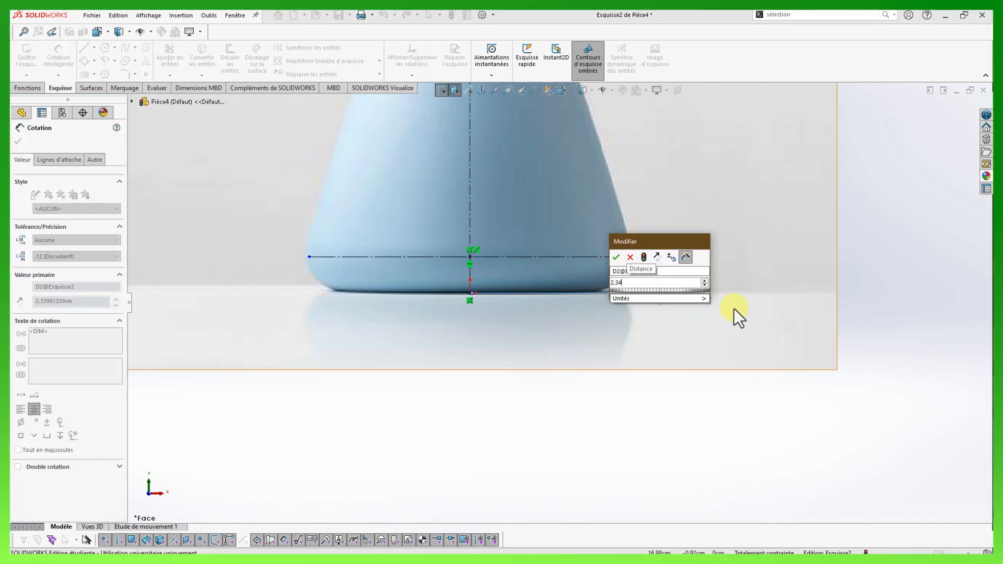
{"action": "key", "text": "Return"}
Draw a horizontal construction line about 6.5 cm long across the narrowest part of the watering can's neck.
{"action": "scroll", "coordinate": [583, 255], "scroll_direction": "up", "scroll_amount": 5}
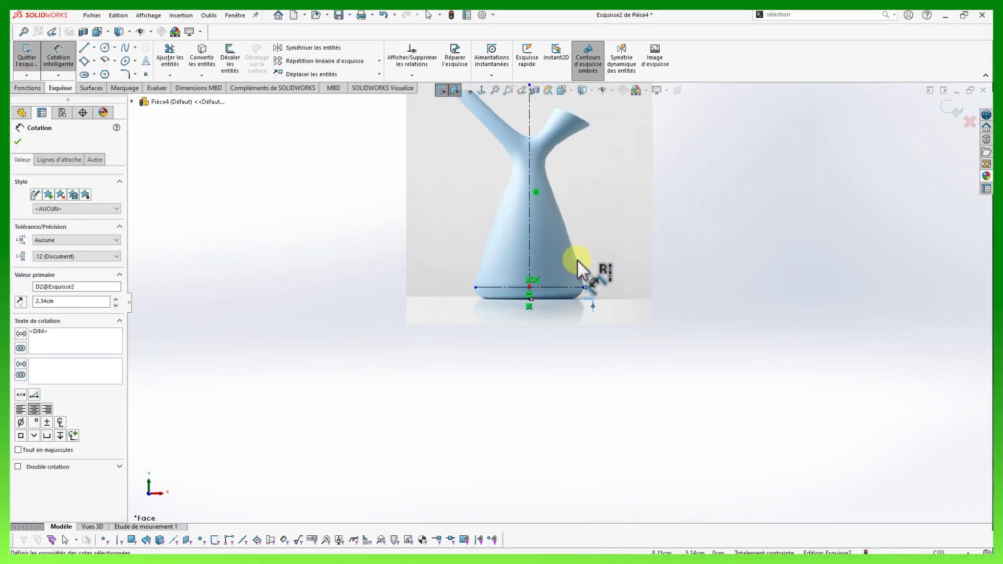
{"action": "scroll", "coordinate": [548, 210], "scroll_direction": "down", "scroll_amount": 2}
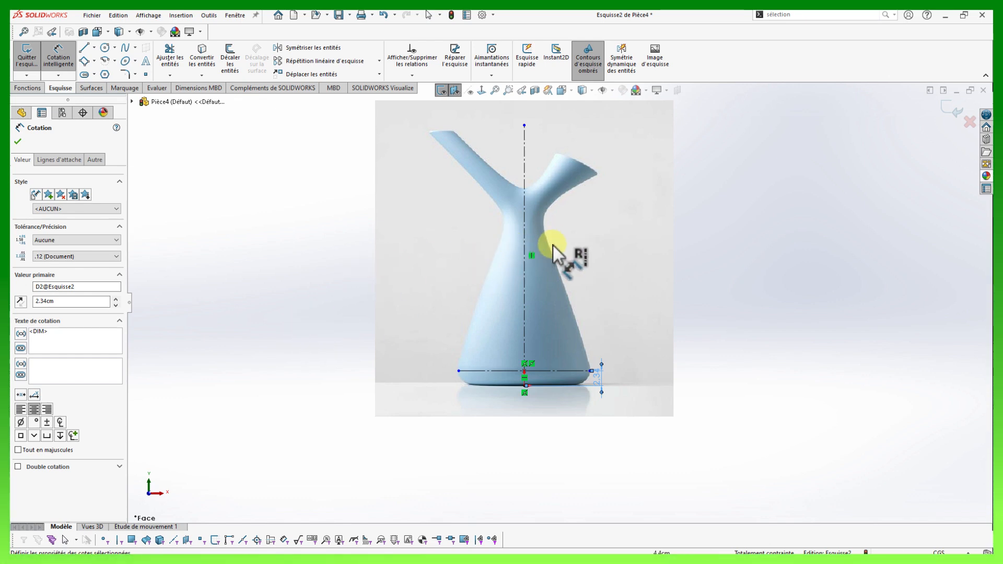
{"action": "scroll", "coordinate": [553, 246], "scroll_direction": "down", "scroll_amount": 4}
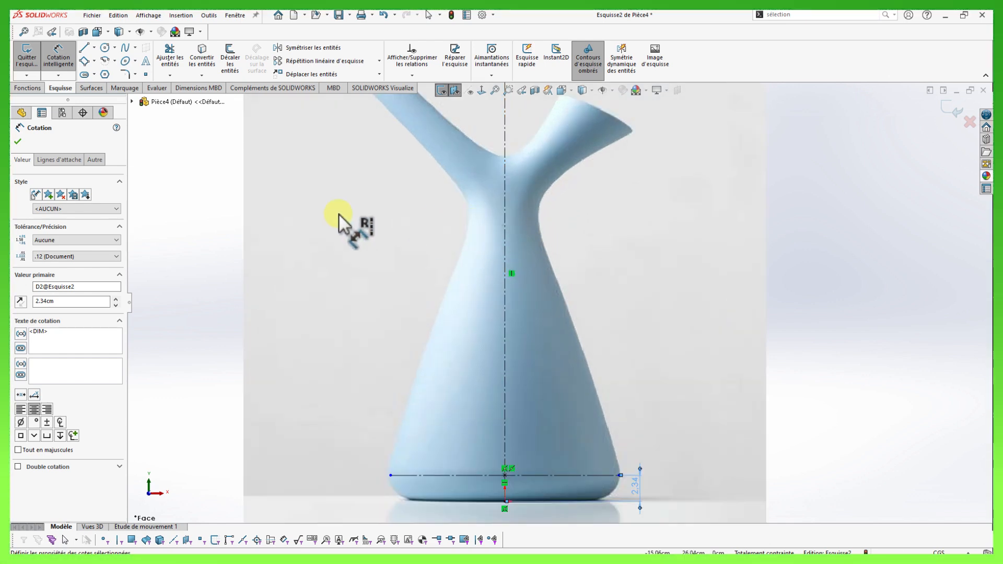
{"action": "right_click_drag", "start_coordinate": [209, 199], "coordinate": [235, 230]}
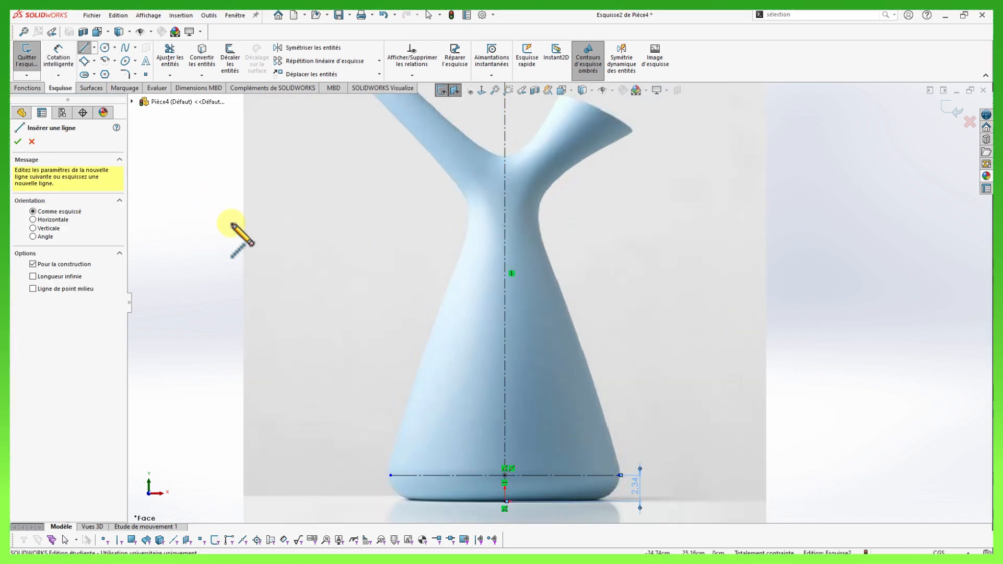
{"action": "scroll", "coordinate": [470, 218], "scroll_direction": "down", "scroll_amount": 4}
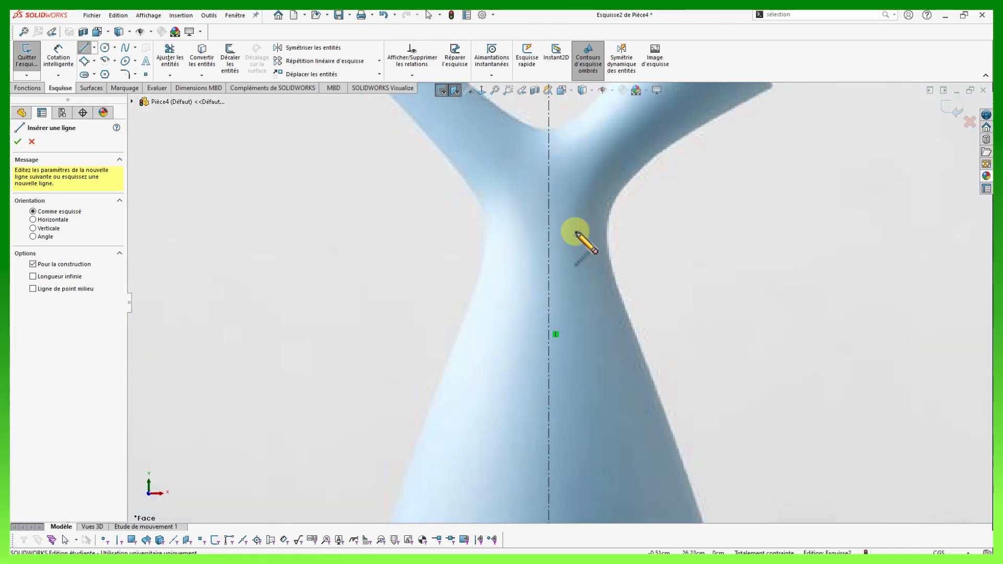
{"action": "scroll", "coordinate": [594, 225], "scroll_direction": "down", "scroll_amount": 3}
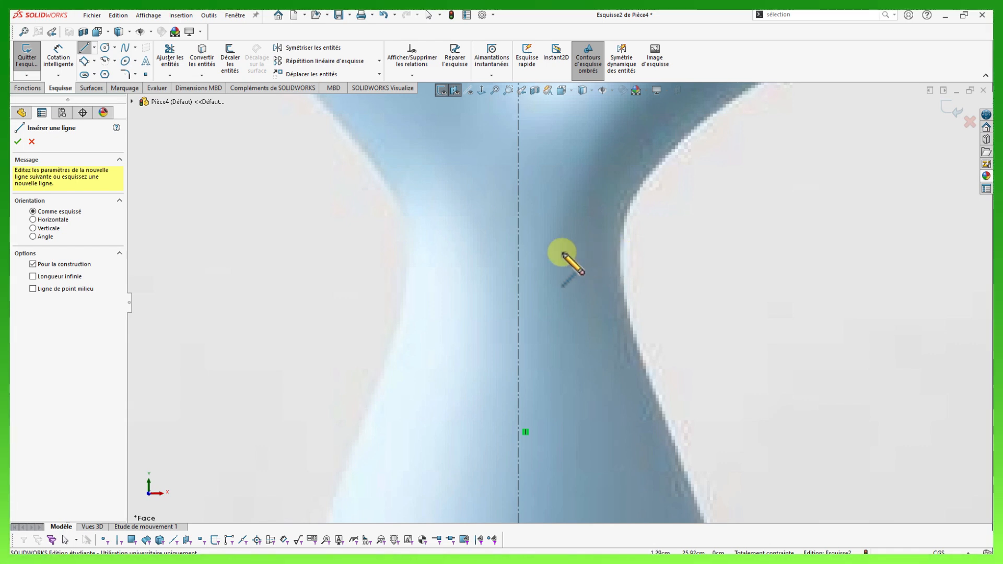
{"action": "left_click", "coordinate": [404, 257]}
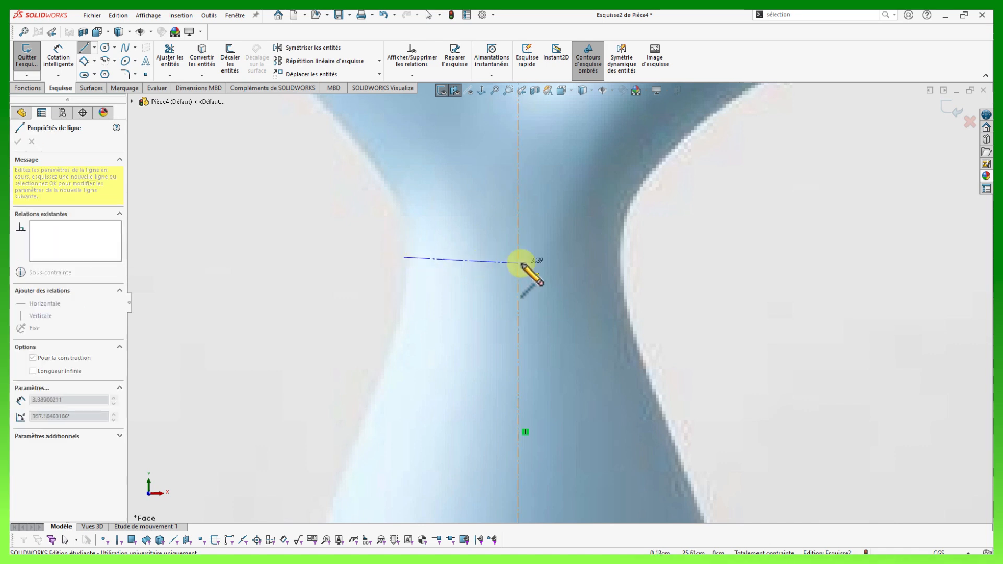
{"action": "left_click", "coordinate": [624, 258]}
{"action": "key", "text": "Escape"}
Make the neck line's midpoint coincident with the vertical centre axis.
{"action": "scroll", "coordinate": [575, 296], "scroll_direction": "down", "scroll_amount": 3}
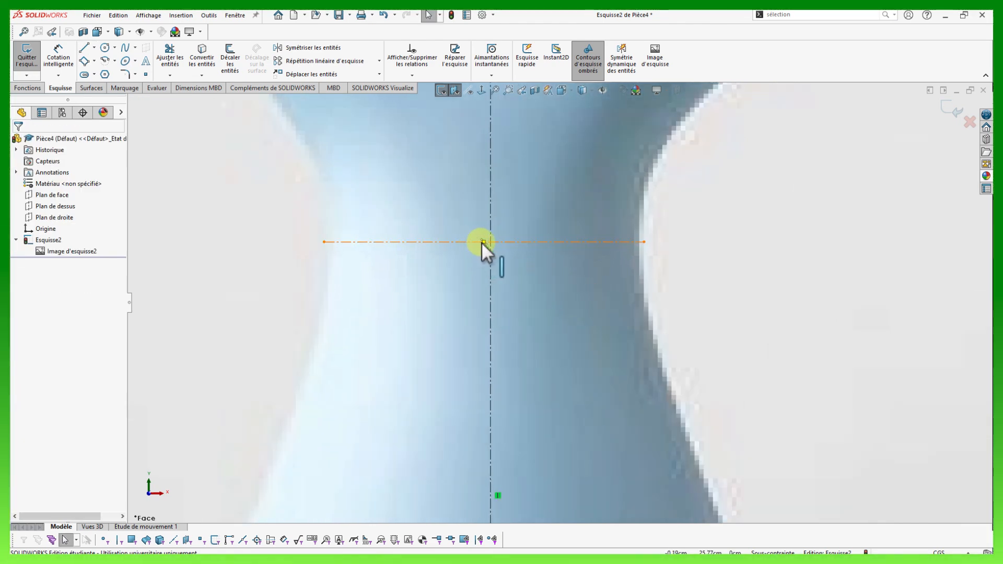
{"action": "left_click", "coordinate": [485, 242]}
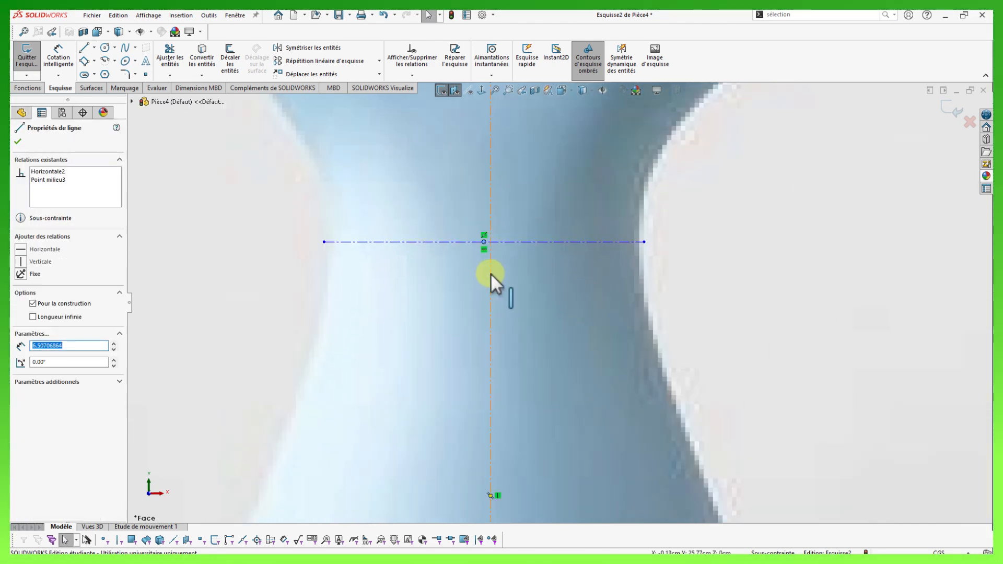
{"action": "left_click", "coordinate": [491, 274], "text": "ctrl"}
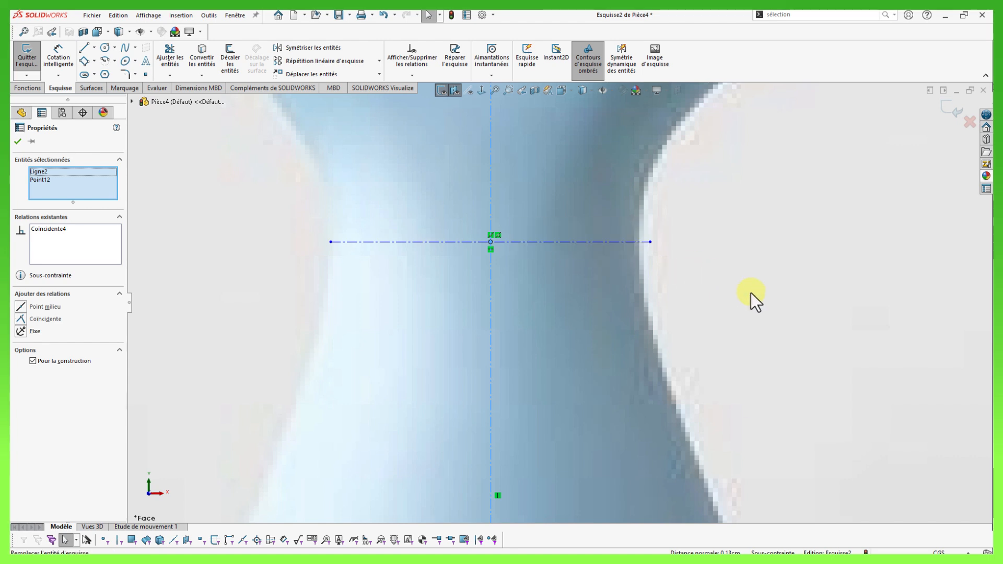
Shorten the neck construction line by moving its right endpoint onto the can's outline at the narrowest part.
{"action": "scroll", "coordinate": [725, 253], "scroll_direction": "down", "scroll_amount": 2}
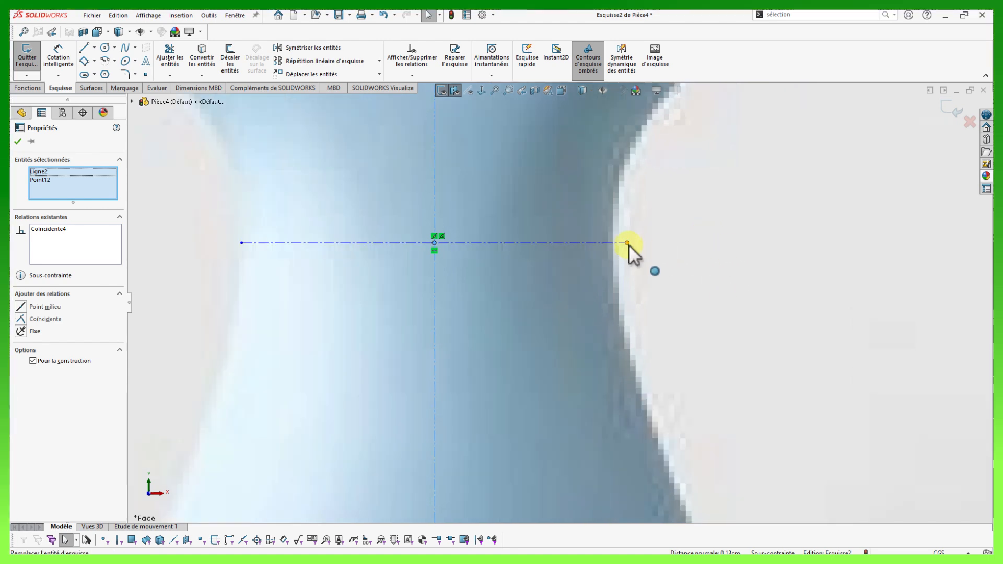
{"action": "mouse_move", "coordinate": [629, 245]}
{"action": "left_mouse_down"}
{"action": "mouse_move", "coordinate": [604, 240]}
{"action": "mouse_move", "coordinate": [617, 244]}
{"action": "left_mouse_up"}
{"action": "scroll", "coordinate": [282, 263], "scroll_direction": "down", "scroll_amount": 1}
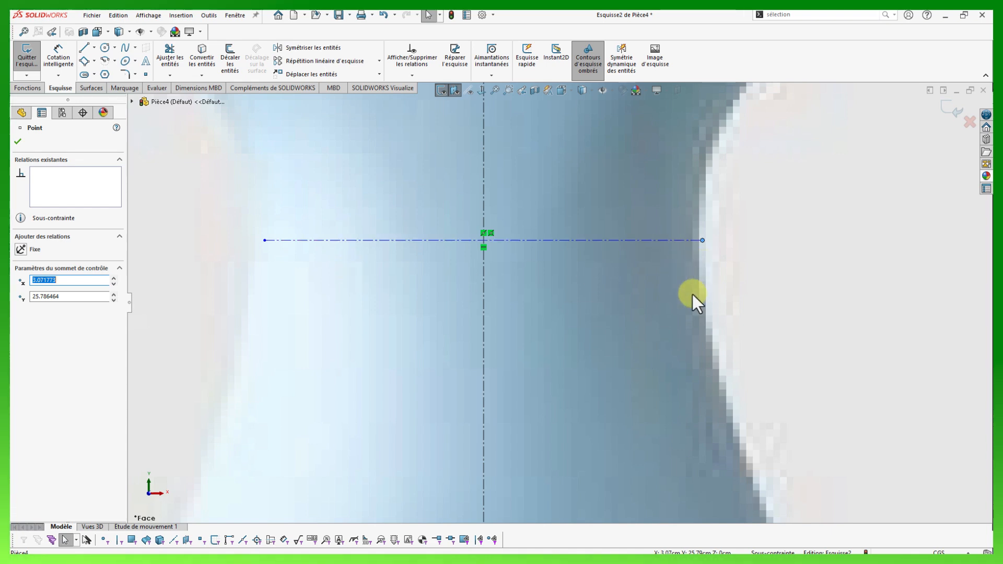
Dimension the length of the neck construction line and set it to 6.14 cm.
{"action": "scroll", "coordinate": [599, 305], "scroll_direction": "up", "scroll_amount": 4}
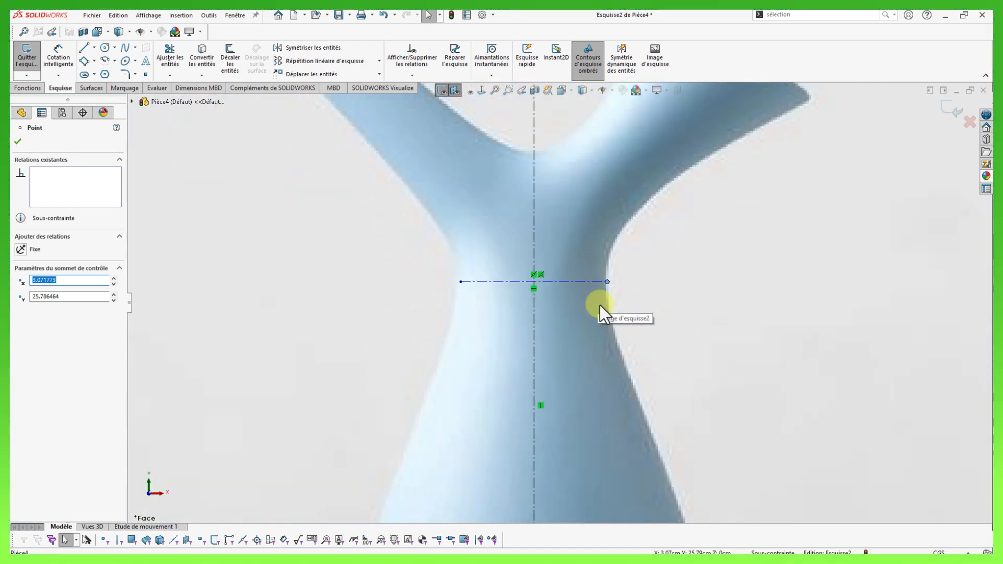
{"action": "scroll", "coordinate": [600, 306], "scroll_direction": "up", "scroll_amount": 5}
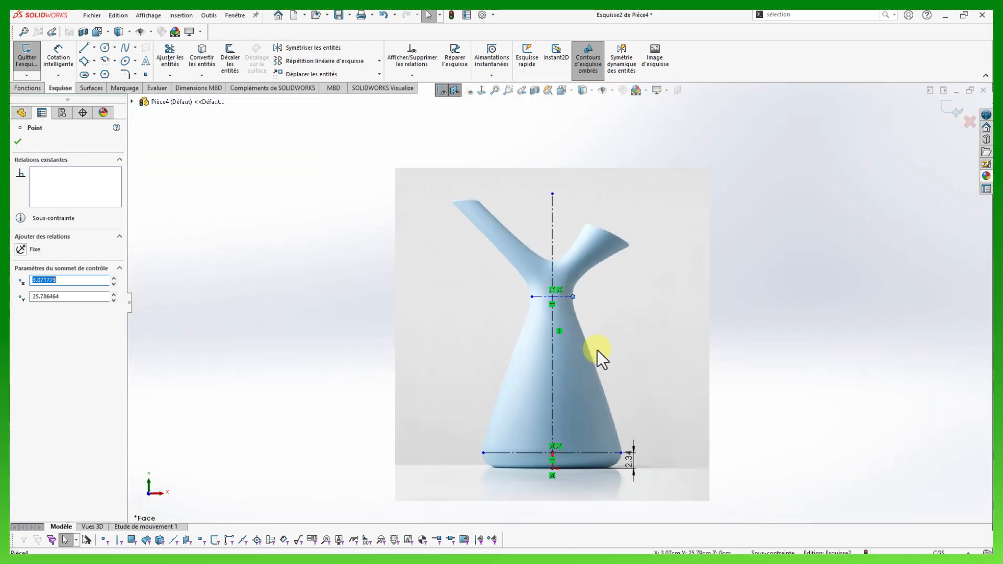
{"action": "scroll", "coordinate": [599, 350], "scroll_direction": "down", "scroll_amount": 2}
{"action": "scroll", "coordinate": [594, 316], "scroll_direction": "up", "scroll_amount": 2}
{"action": "scroll", "coordinate": [575, 251], "scroll_direction": "down", "scroll_amount": 1}
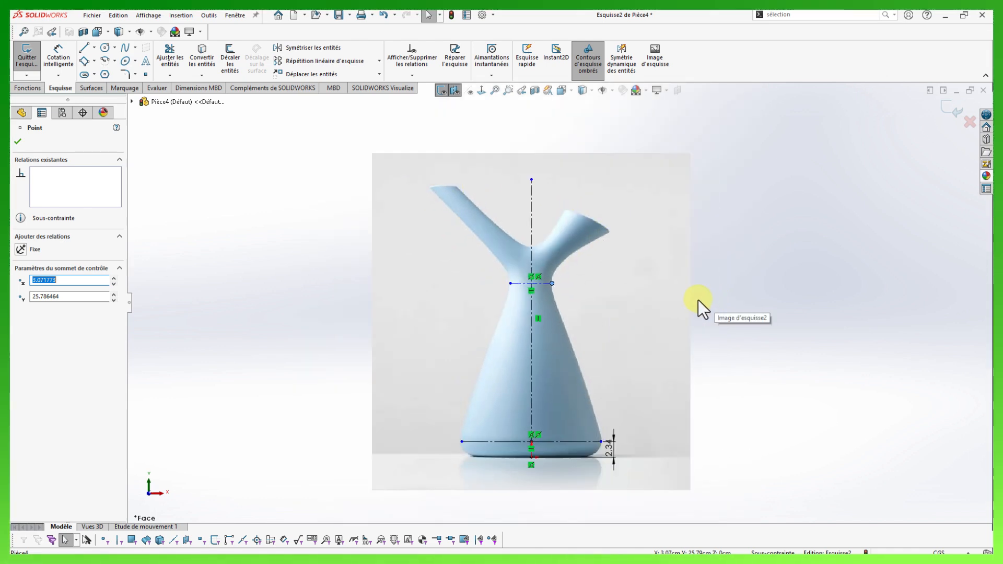
{"action": "scroll", "coordinate": [699, 300], "scroll_direction": "up", "scroll_amount": 2}
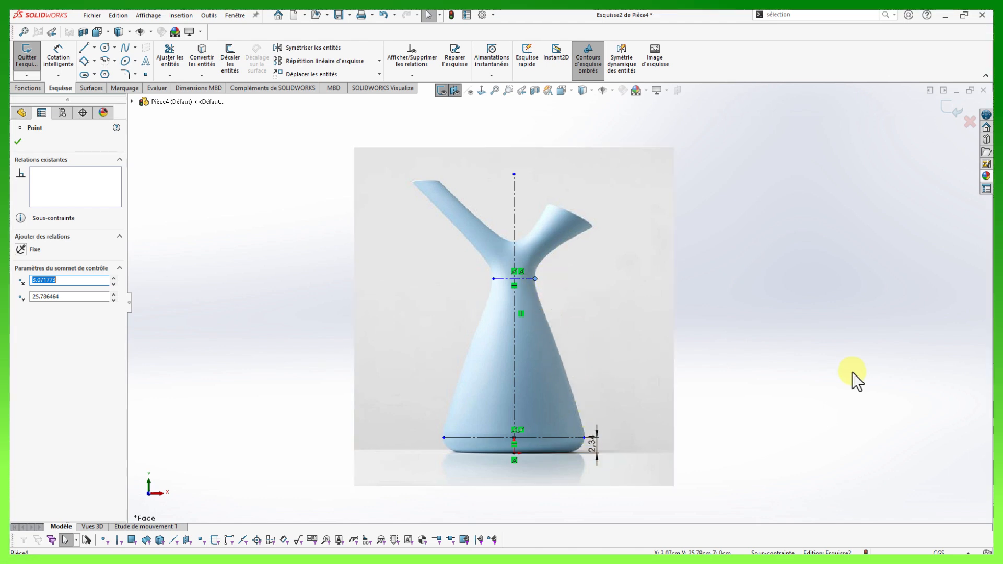
{"action": "right_click_drag", "start_coordinate": [818, 369], "coordinate": [811, 317]}
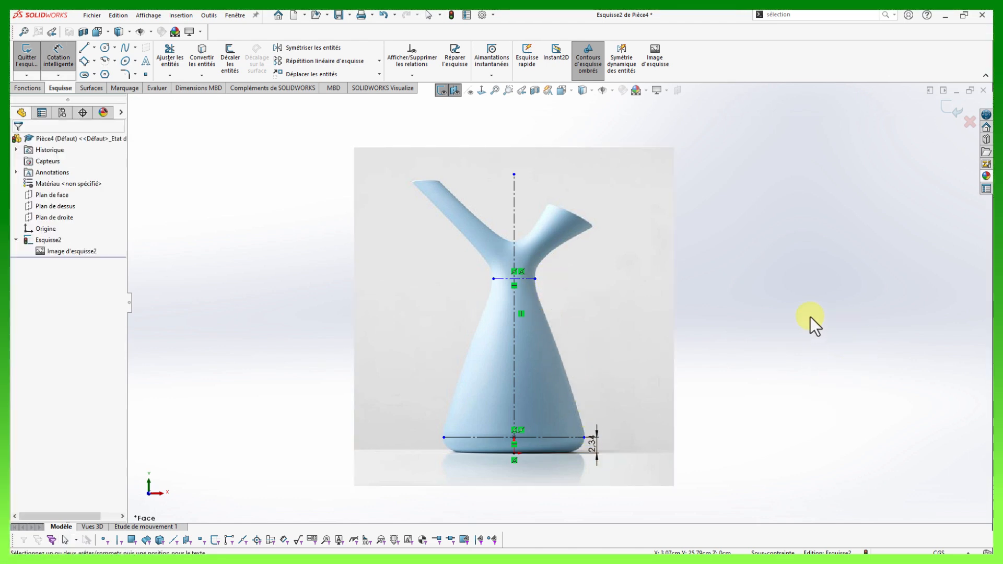
{"action": "left_click", "coordinate": [523, 280]}
{"action": "left_click", "coordinate": [522, 288]}
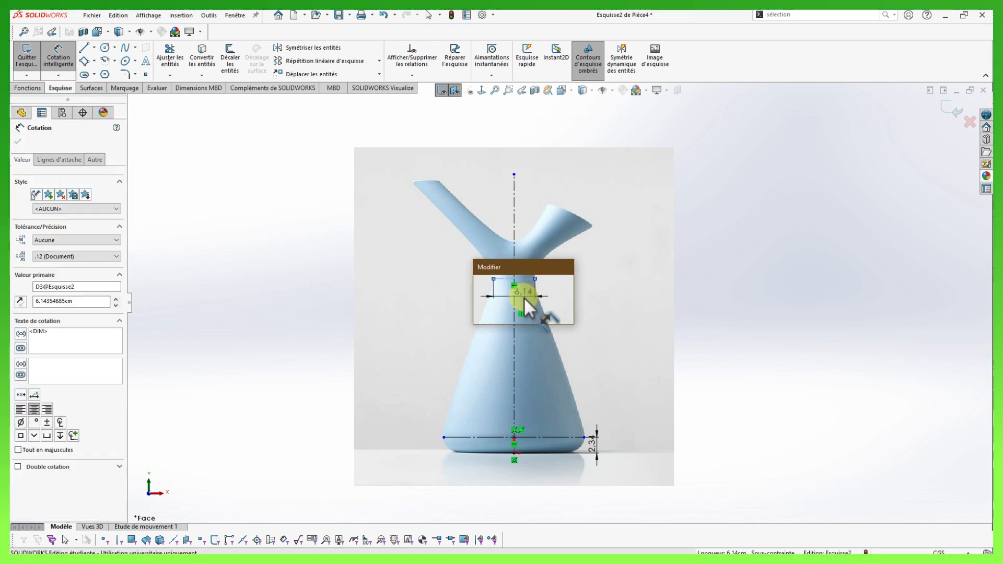
{"action": "type", "text": "6.14"}
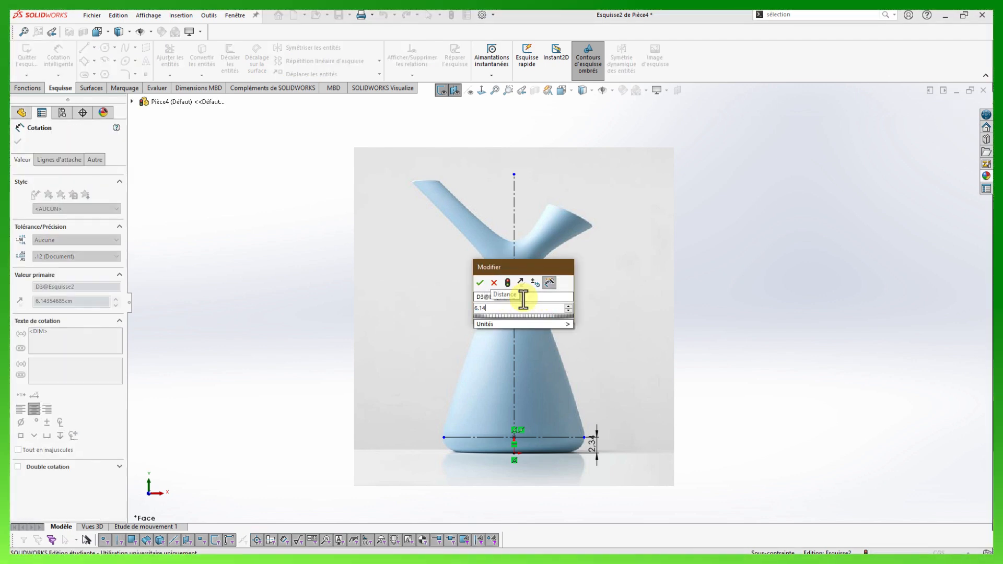
{"action": "key", "text": "Return"}
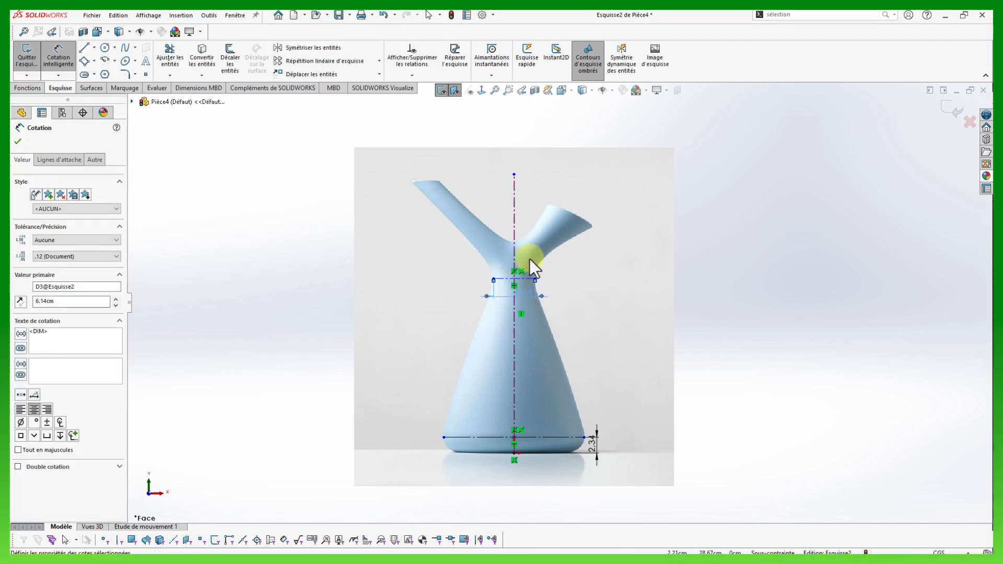
Draw a horizontal construction line about 32.5 cm long level with the top of the spout, extending past both sides of the can.
{"action": "scroll", "coordinate": [541, 265], "scroll_direction": "down", "scroll_amount": 4}
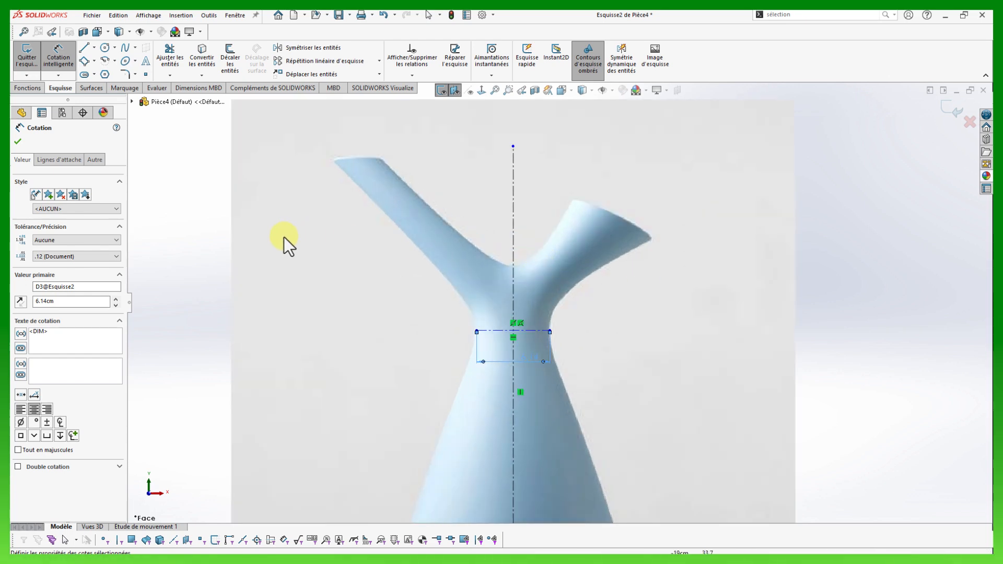
{"action": "right_click_drag", "start_coordinate": [199, 212], "coordinate": [230, 240]}
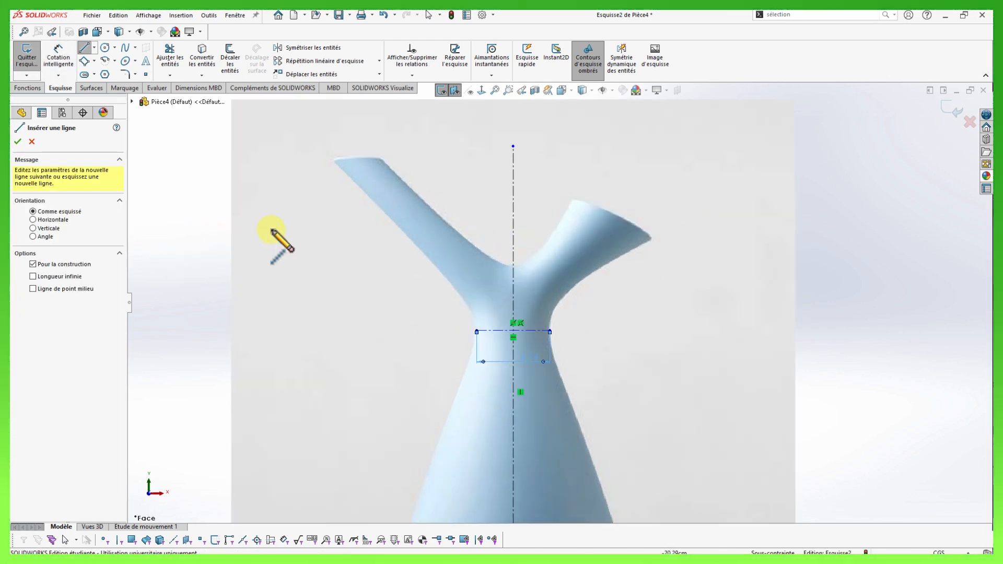
{"action": "scroll", "coordinate": [310, 179], "scroll_direction": "down", "scroll_amount": 1}
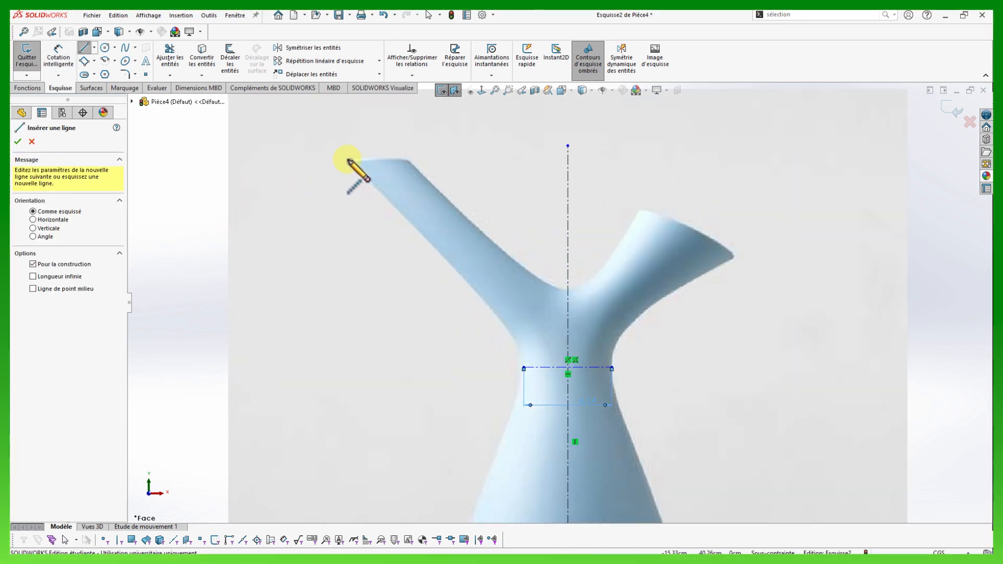
{"action": "left_click", "coordinate": [328, 160]}
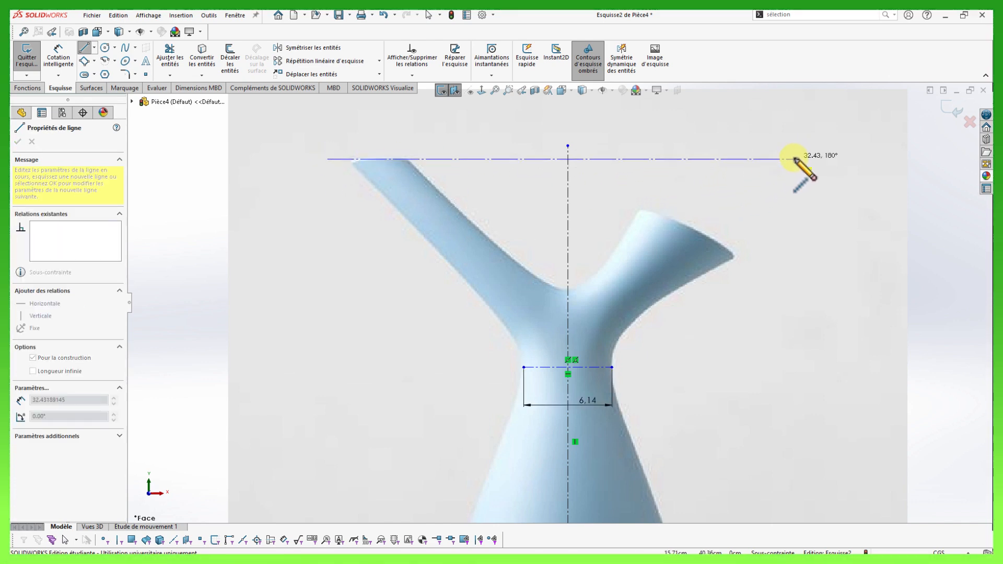
{"action": "double_click", "coordinate": [795, 159]}
{"action": "key", "text": "f"}
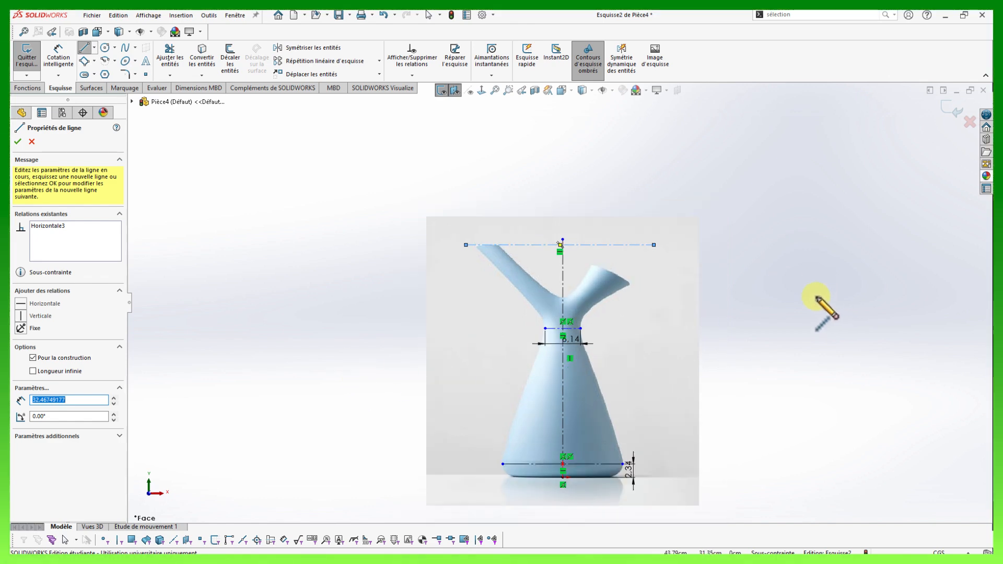
{"action": "key", "text": "Escape"}
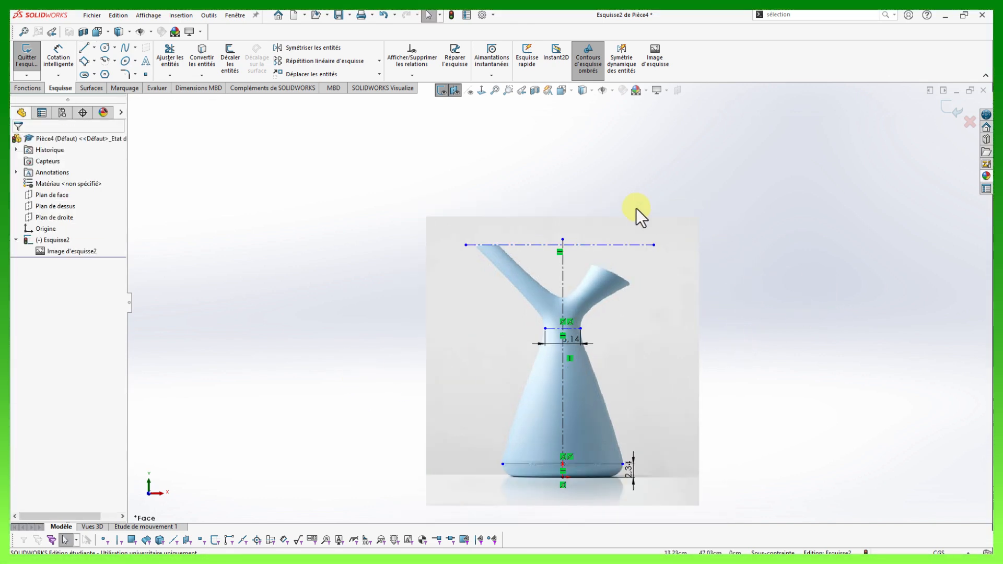
{"action": "left_click", "coordinate": [633, 246]}
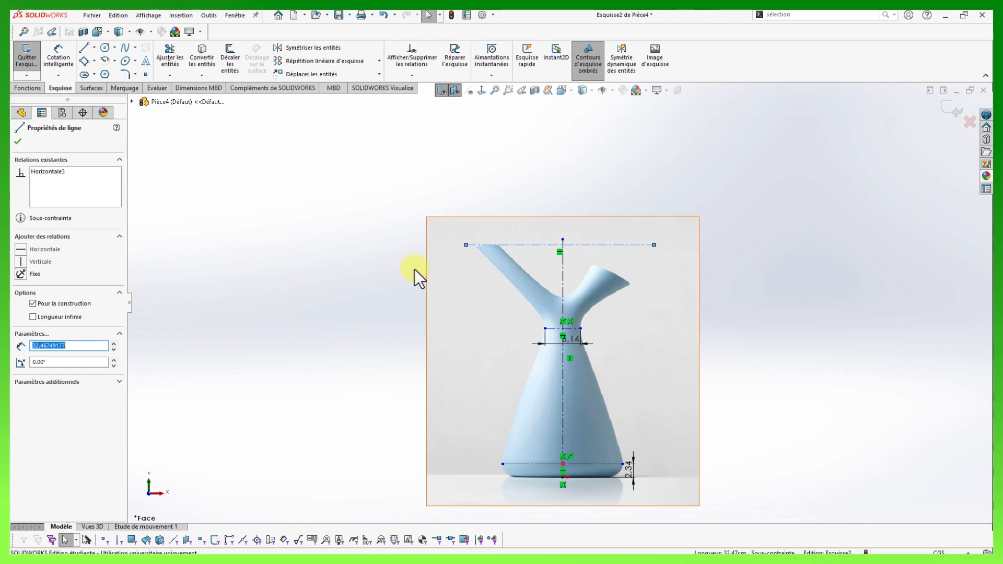
{"action": "key", "text": "Escape"}
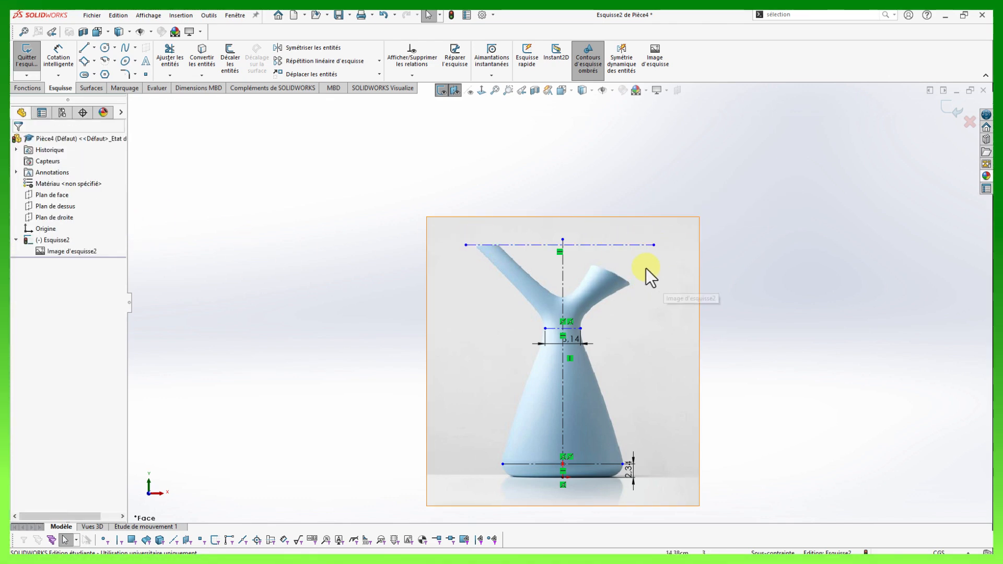
Draw a slanted construction line about 3.7 cm long across the base of the long spout, from its upper edge to its lower edge.
{"action": "scroll", "coordinate": [584, 280], "scroll_direction": "down", "scroll_amount": 2}
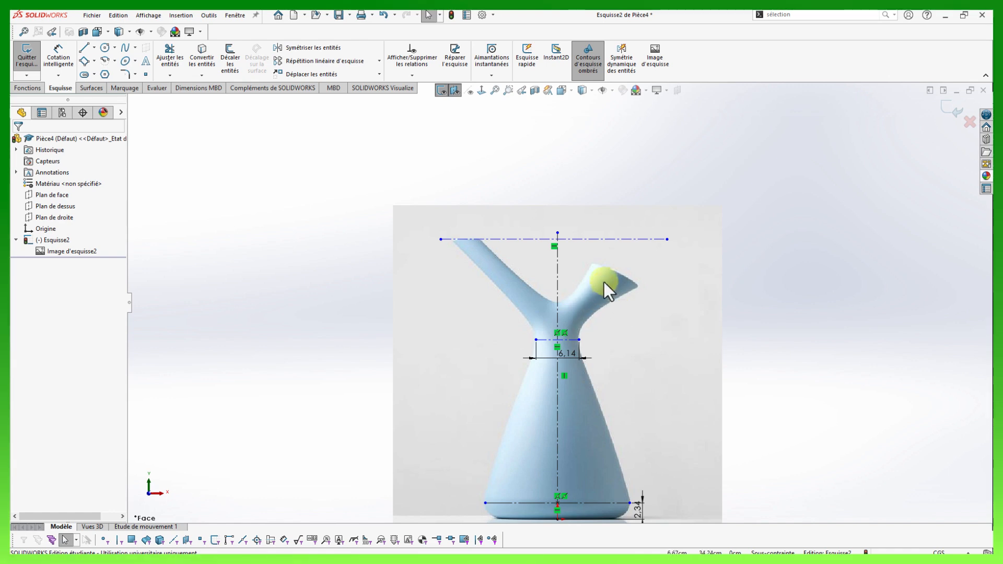
{"action": "scroll", "coordinate": [575, 274], "scroll_direction": "up", "scroll_amount": 1}
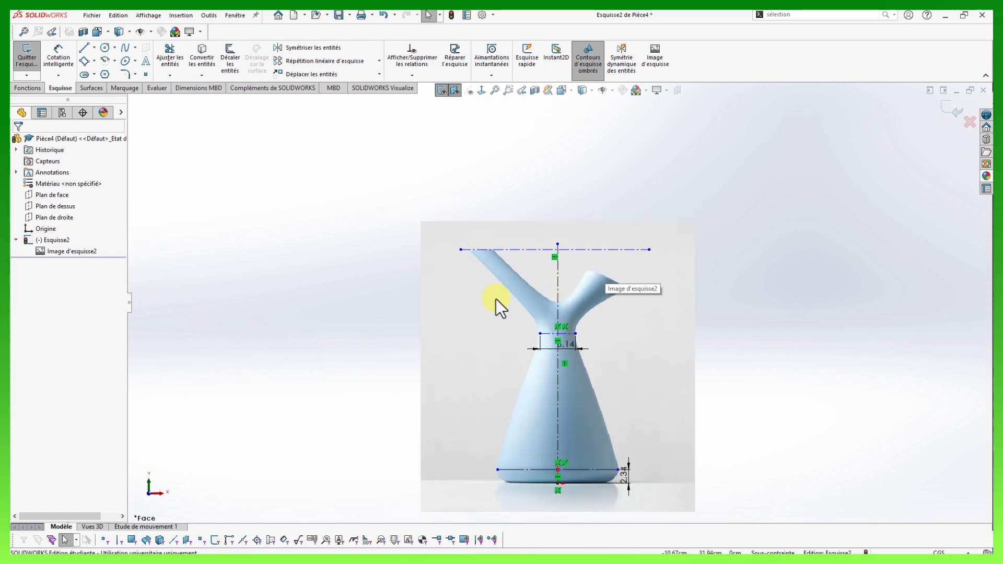
{"action": "right_click_drag", "start_coordinate": [294, 253], "coordinate": [316, 280]}
{"action": "scroll", "coordinate": [504, 324], "scroll_direction": "down", "scroll_amount": 6}
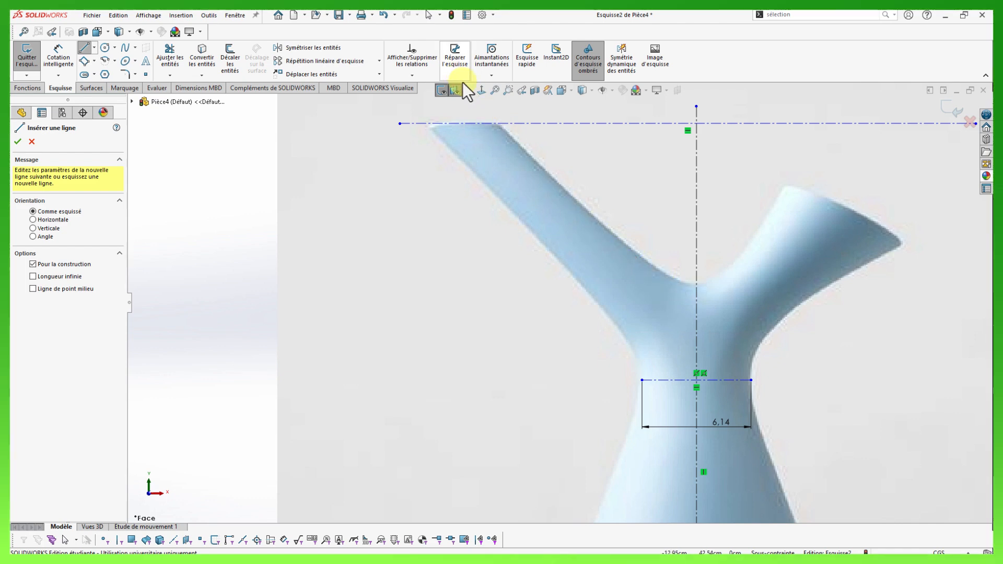
{"action": "left_click", "coordinate": [648, 263]}
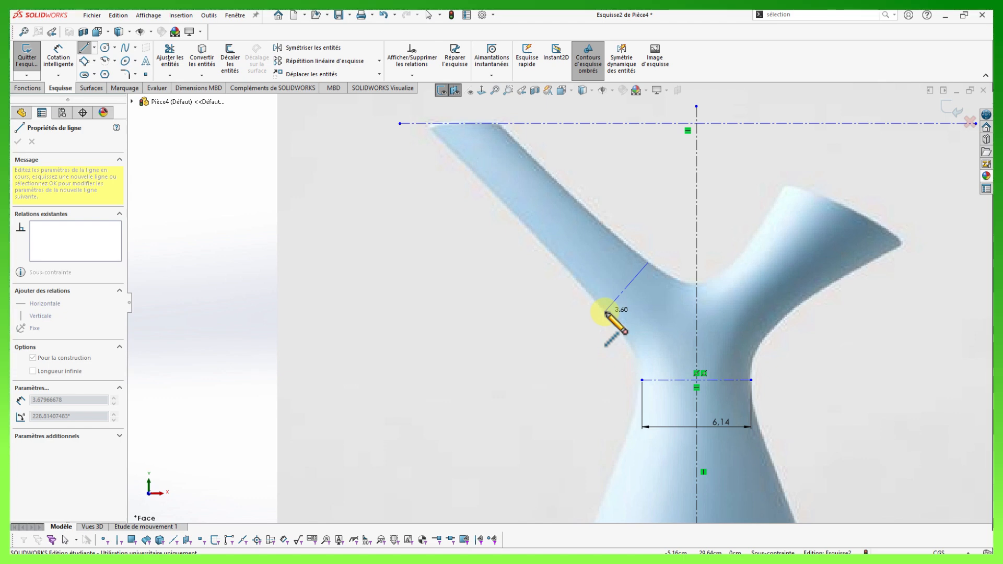
{"action": "left_click", "coordinate": [606, 313]}
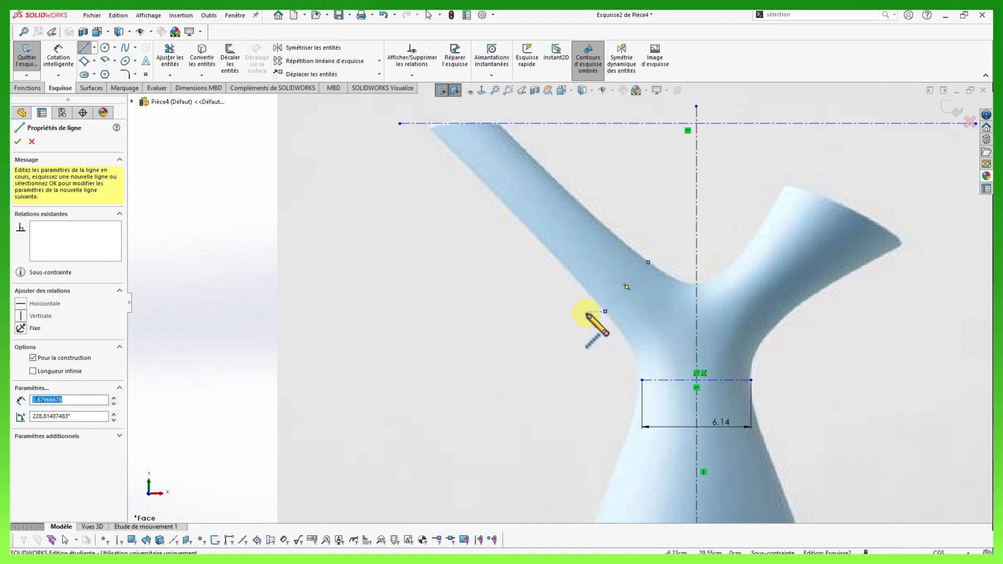
{"action": "key", "text": "Escape"}
Move both endpoints of the slanted line exactly onto the spout's upper and lower edges in the photo.
{"action": "scroll", "coordinate": [636, 293], "scroll_direction": "down", "scroll_amount": 5}
{"action": "scroll", "coordinate": [635, 283], "scroll_direction": "down", "scroll_amount": 4}
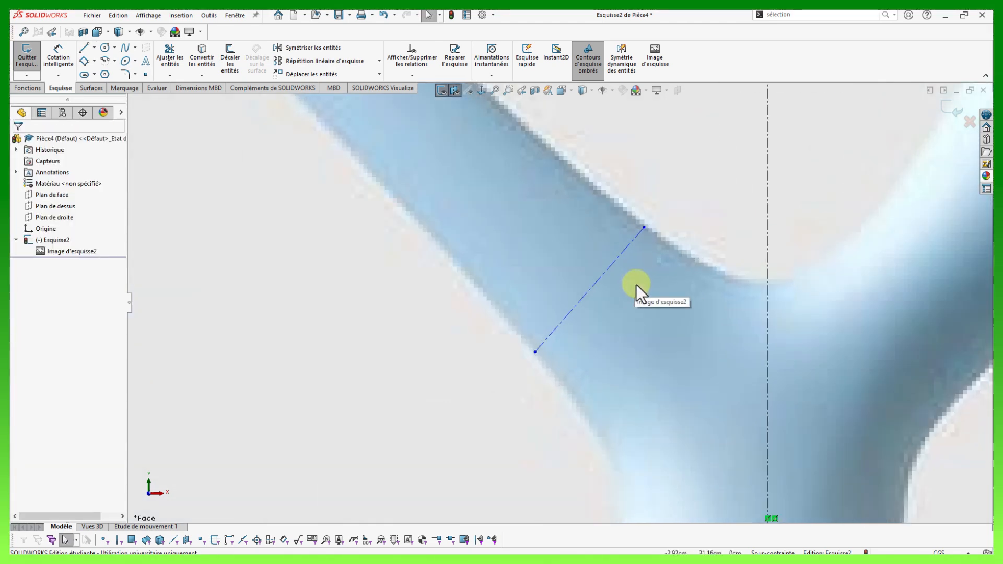
{"action": "left_click_drag", "start_coordinate": [644, 217], "coordinate": [644, 212]}
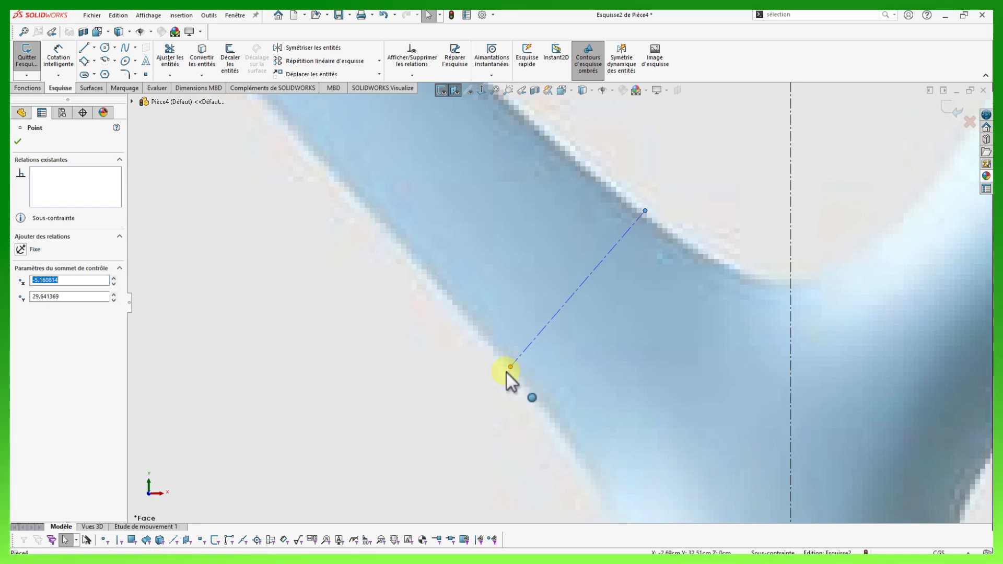
{"action": "left_click_drag", "start_coordinate": [506, 372], "coordinate": [508, 370]}
{"action": "scroll", "coordinate": [427, 353], "scroll_direction": "up", "scroll_amount": 4}
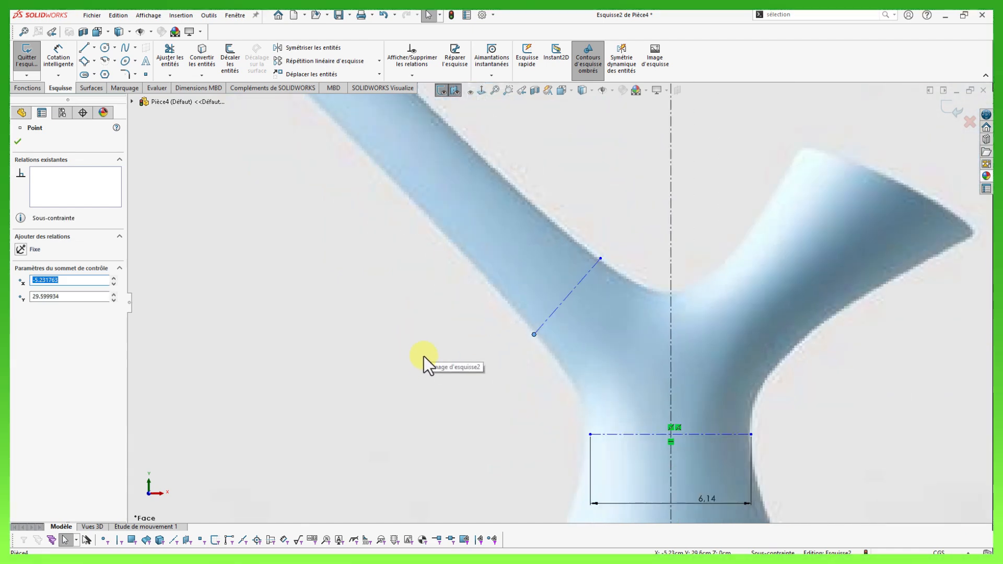
Dimension the slanted line across the spout's base and set its length to 3.87 cm.
{"action": "left_click", "coordinate": [424, 356]}
{"action": "left_click", "coordinate": [571, 293]}
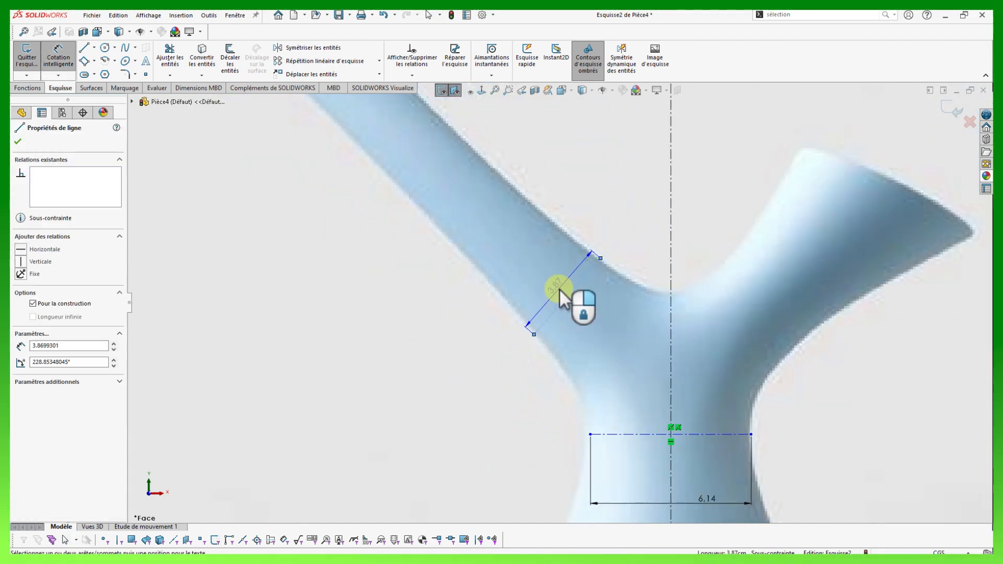
{"action": "left_click", "coordinate": [562, 289]}
{"action": "type", "text": "3.87"}
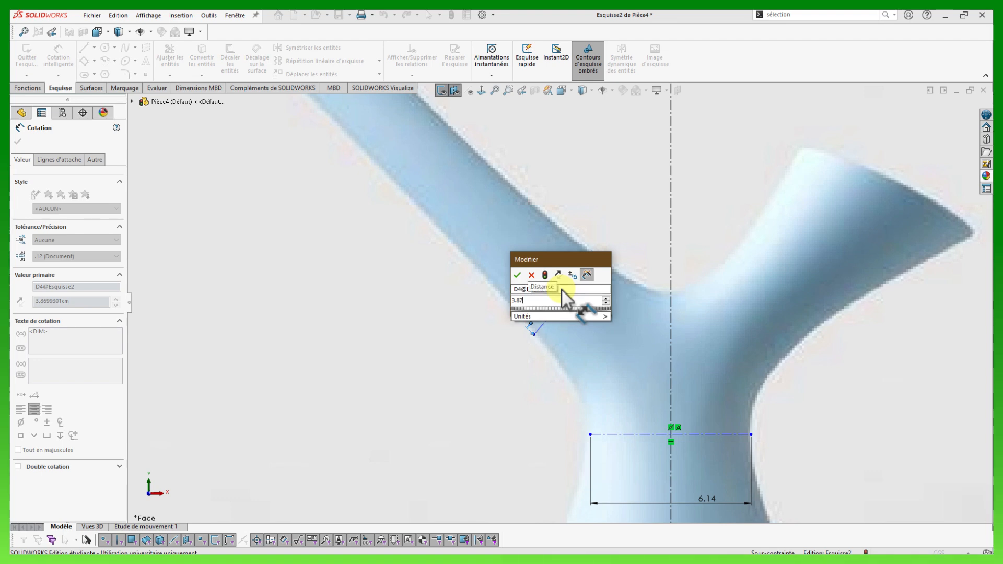
{"action": "key", "text": "Return"}
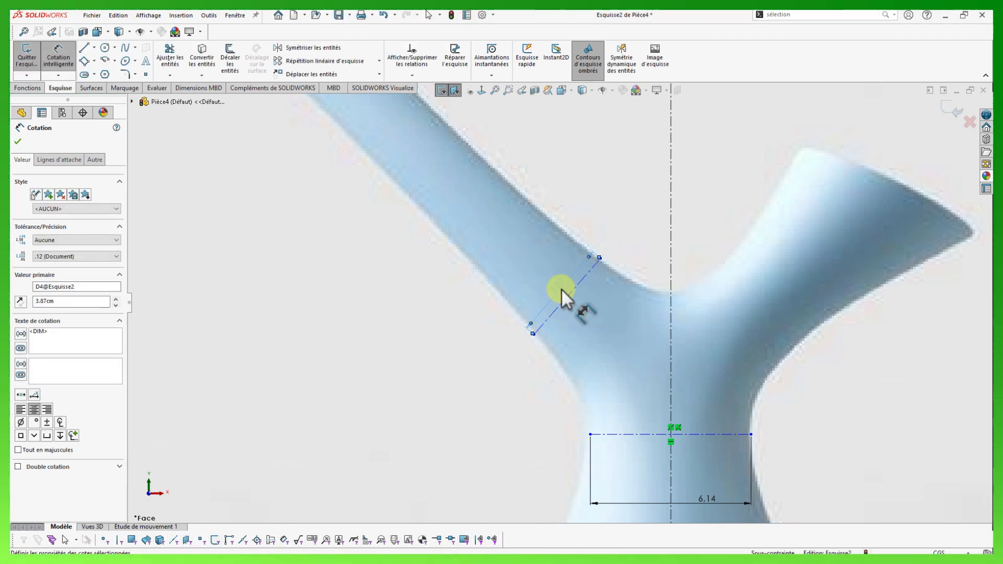
{"action": "scroll", "coordinate": [566, 225], "scroll_direction": "up", "scroll_amount": 3}
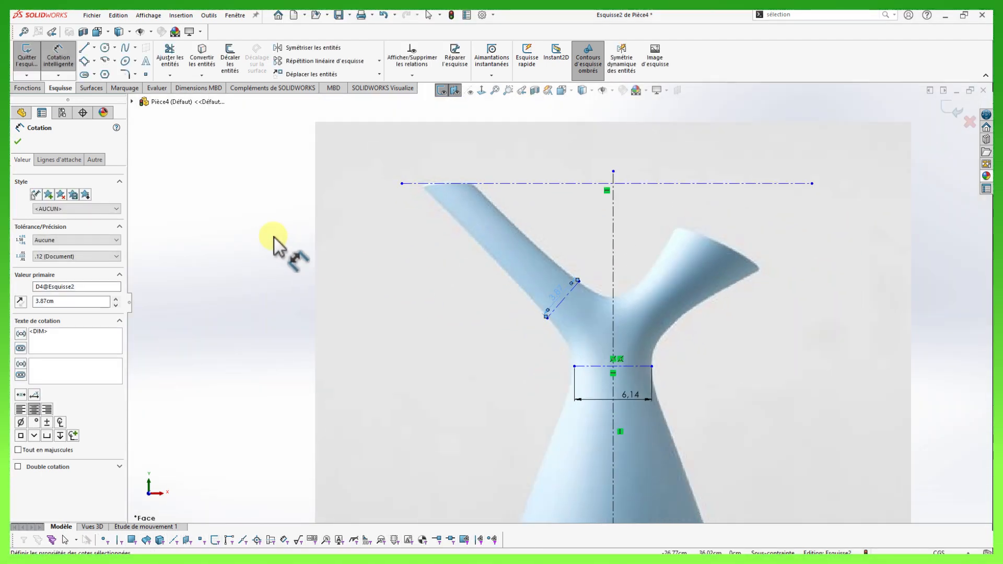
Draw a construction line about 12.5 cm long along the spout's lower edge, ending on the horizontal line at the spout's top.
{"action": "right_click_drag", "start_coordinate": [279, 243], "coordinate": [341, 261]}
{"action": "scroll", "coordinate": [441, 197], "scroll_direction": "down", "scroll_amount": 4}
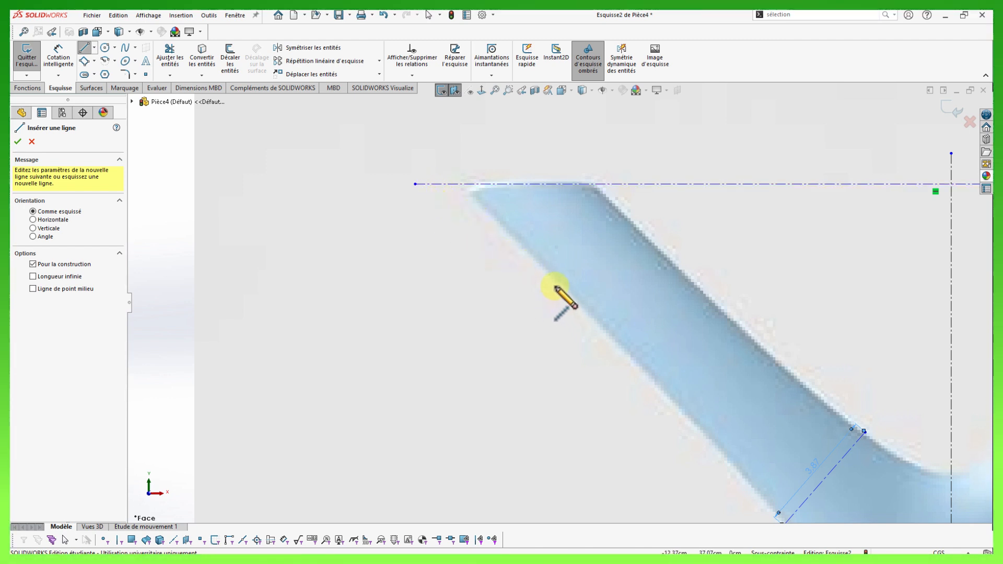
{"action": "left_click", "coordinate": [738, 470]}
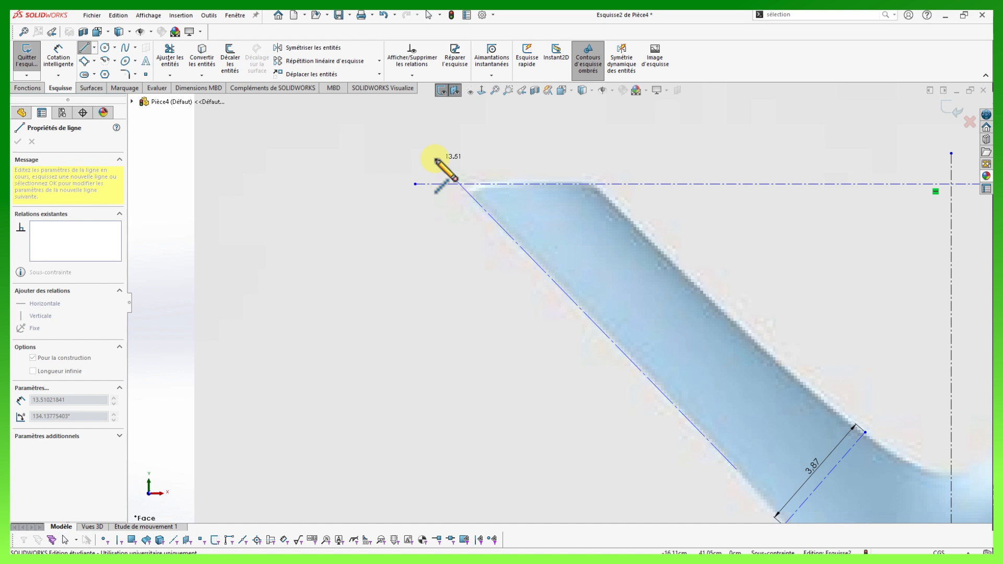
{"action": "left_click", "coordinate": [454, 184]}
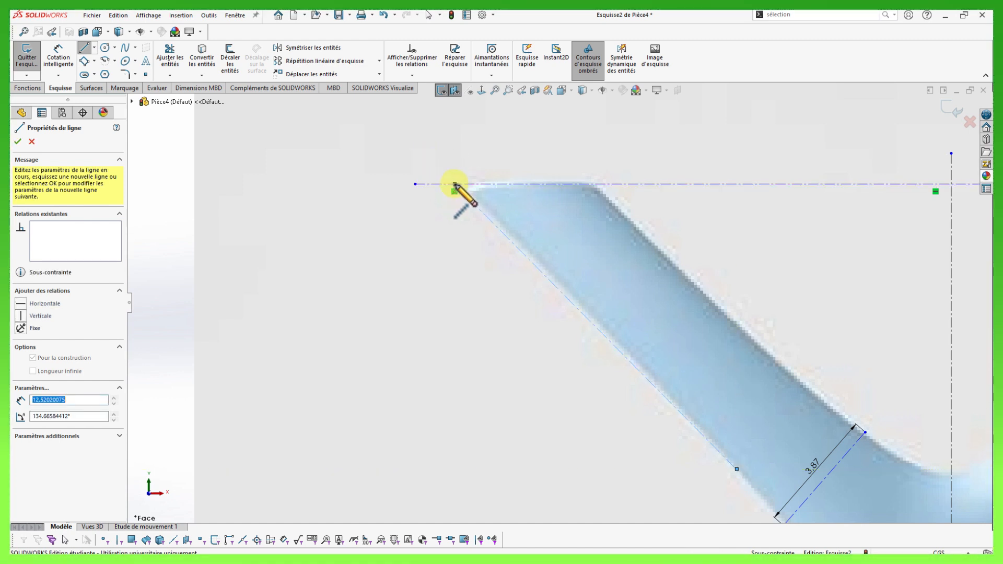
{"action": "key", "text": "Escape"}
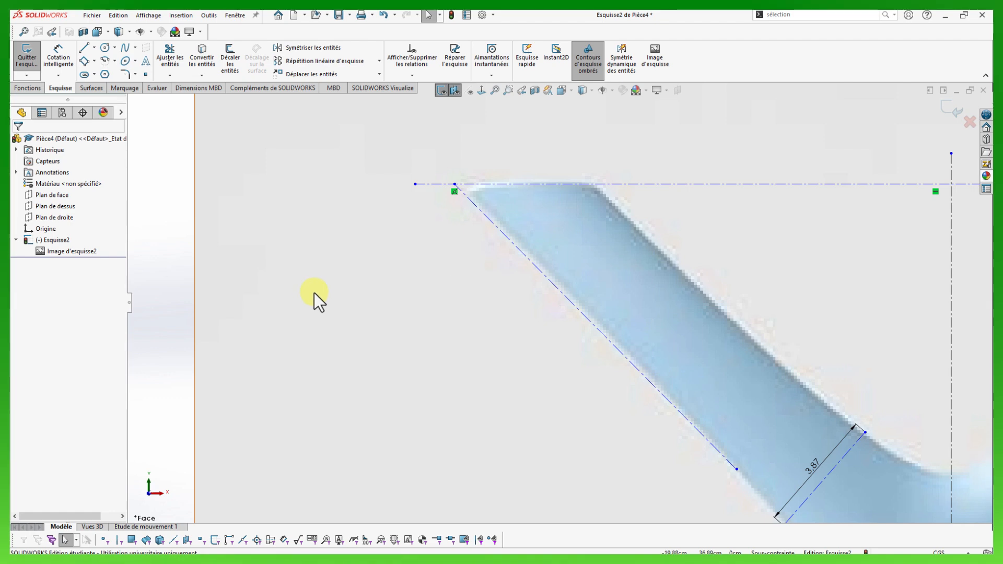
{"action": "key", "text": "Return"}
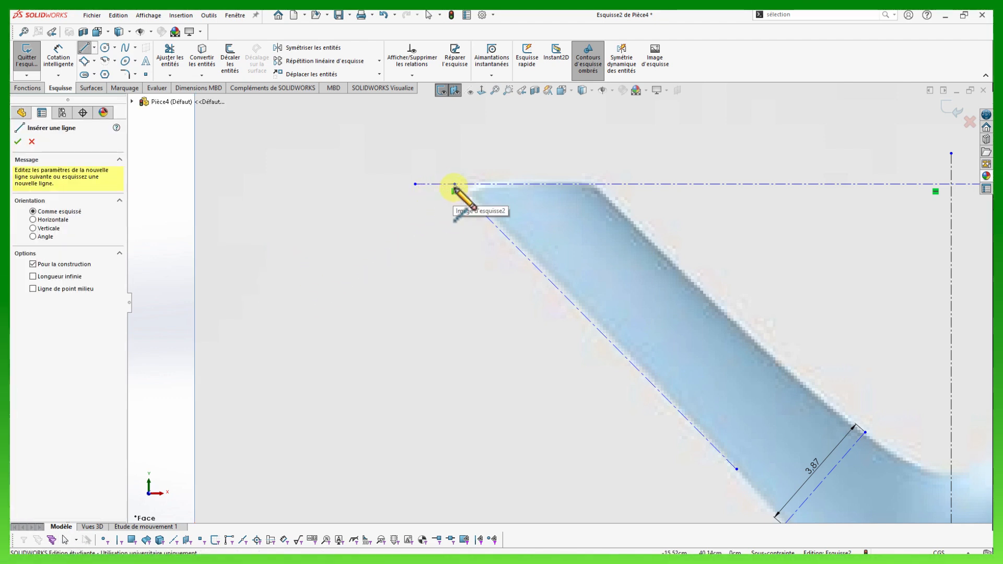
{"action": "left_click", "coordinate": [454, 185]}
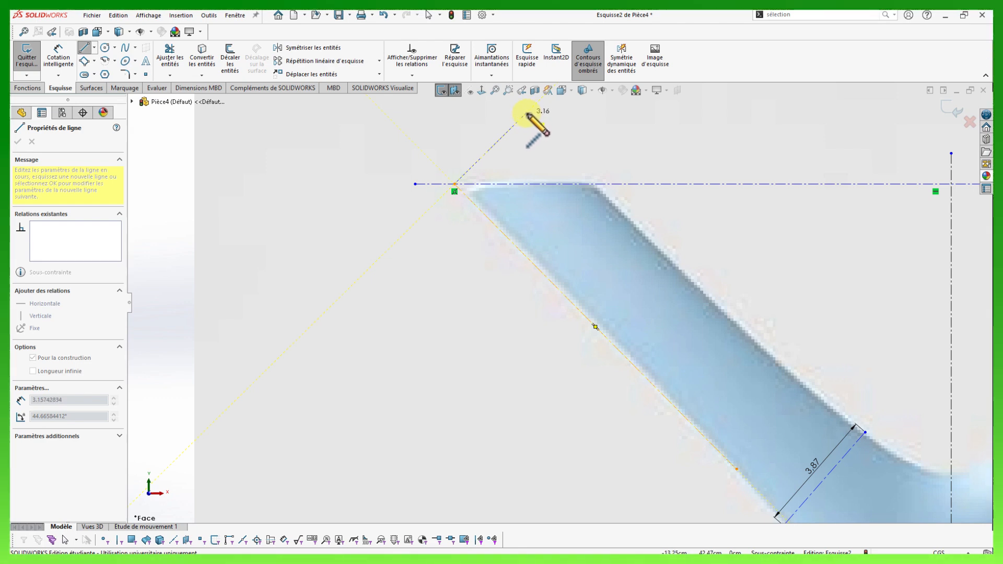
{"action": "key", "text": "Escape"}
Draw a construction line along the long spout's upper edge, extending past the horizontal line at its top.
{"action": "right_click_drag", "start_coordinate": [376, 253], "coordinate": [407, 284]}
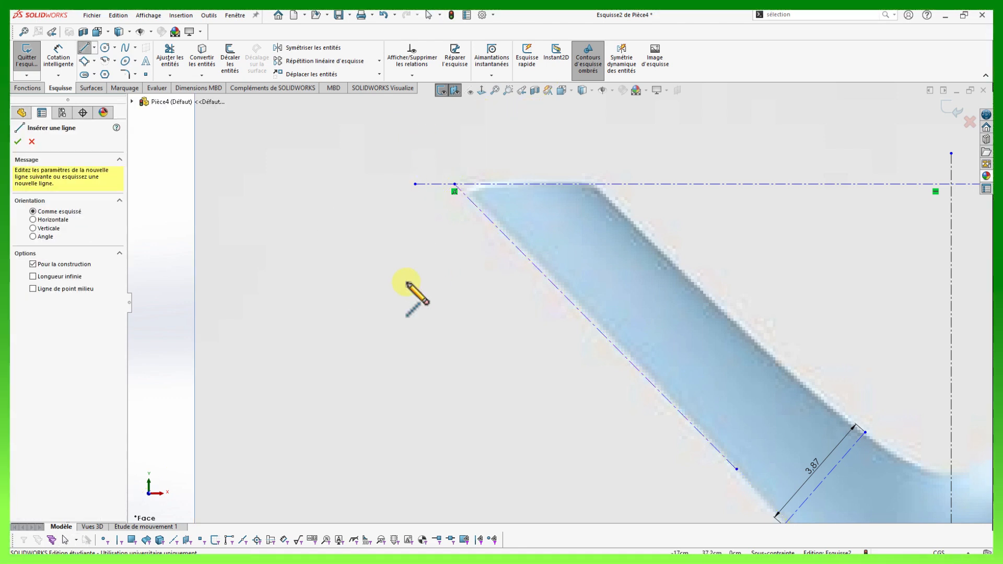
{"action": "left_click", "coordinate": [667, 256]}
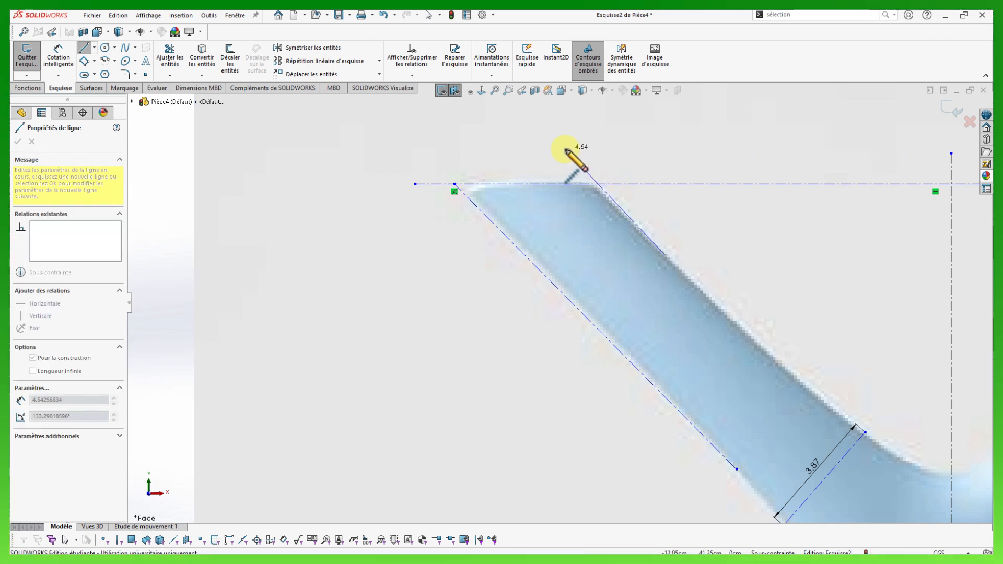
{"action": "left_click", "coordinate": [532, 121]}
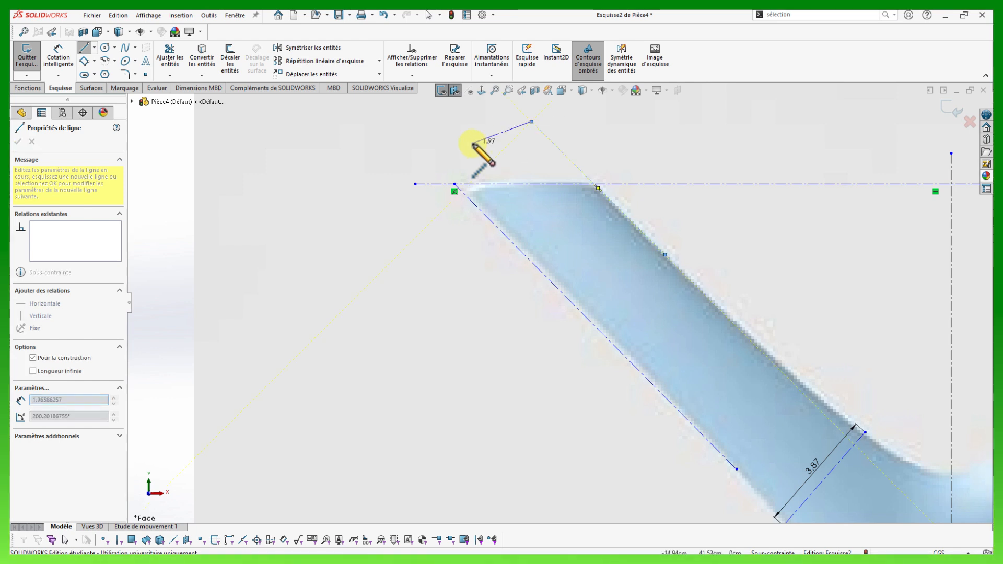
{"action": "key", "text": "Escape"}
Draw a construction line about 3.09 cm long from the long spout's tip, perpendicular to the line along its lower edge.
{"action": "right_click_drag", "start_coordinate": [336, 281], "coordinate": [367, 311]}
{"action": "left_click", "coordinate": [455, 185]}
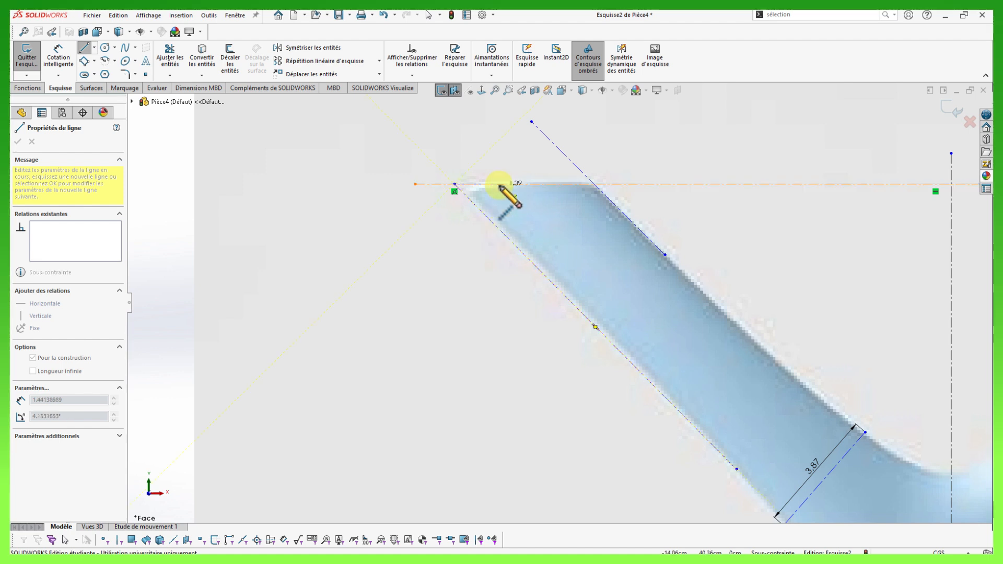
{"action": "left_click", "coordinate": [525, 113]}
{"action": "key", "text": "Escape"}
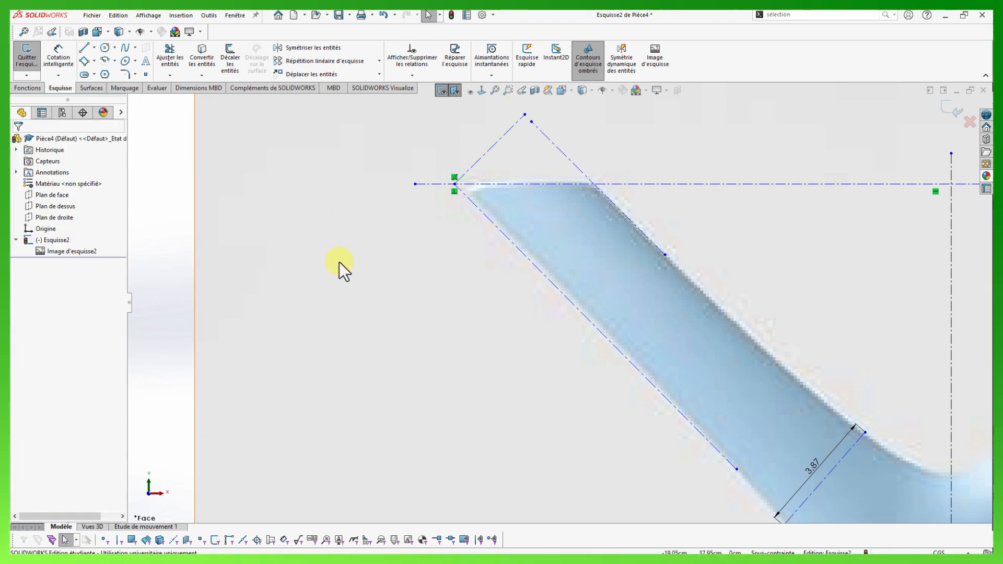
Dimension the perpendicular line at the long spout's tip and set its length to 3.1 cm.
{"action": "right_click_drag", "start_coordinate": [366, 305], "coordinate": [359, 270]}
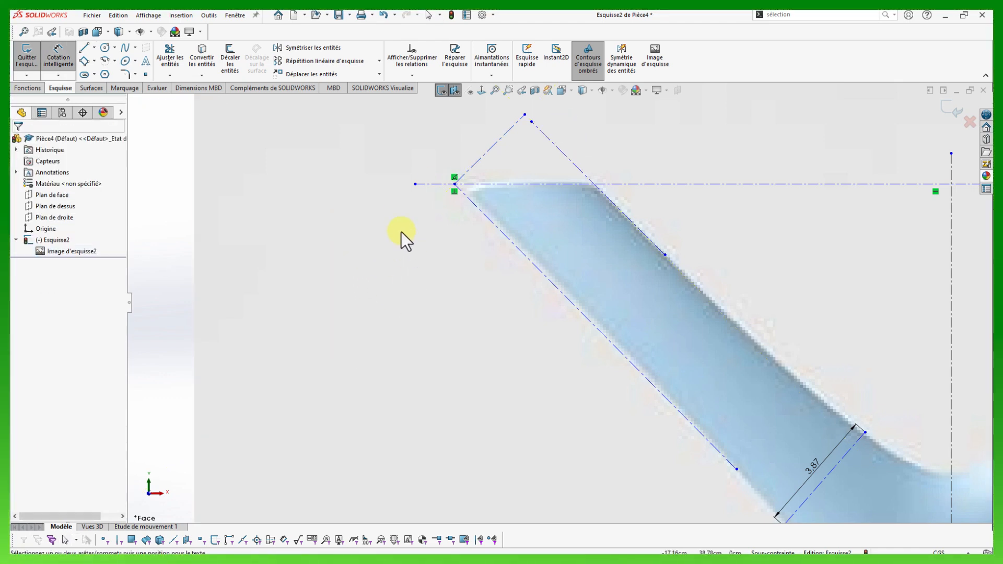
{"action": "left_click", "coordinate": [491, 151]}
{"action": "left_click", "coordinate": [480, 152]}
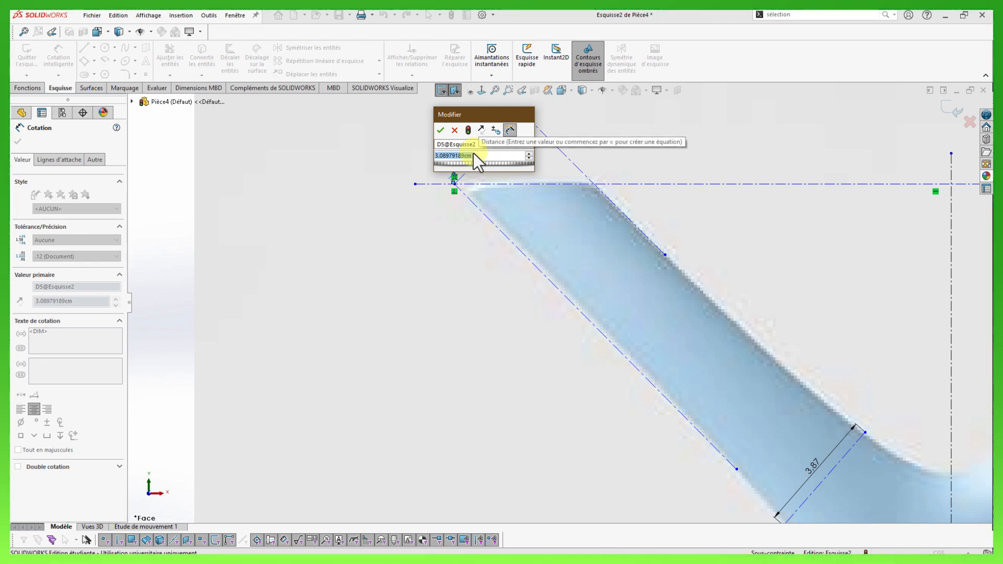
{"action": "type", "text": "3.1"}
{"action": "key", "text": "Return"}
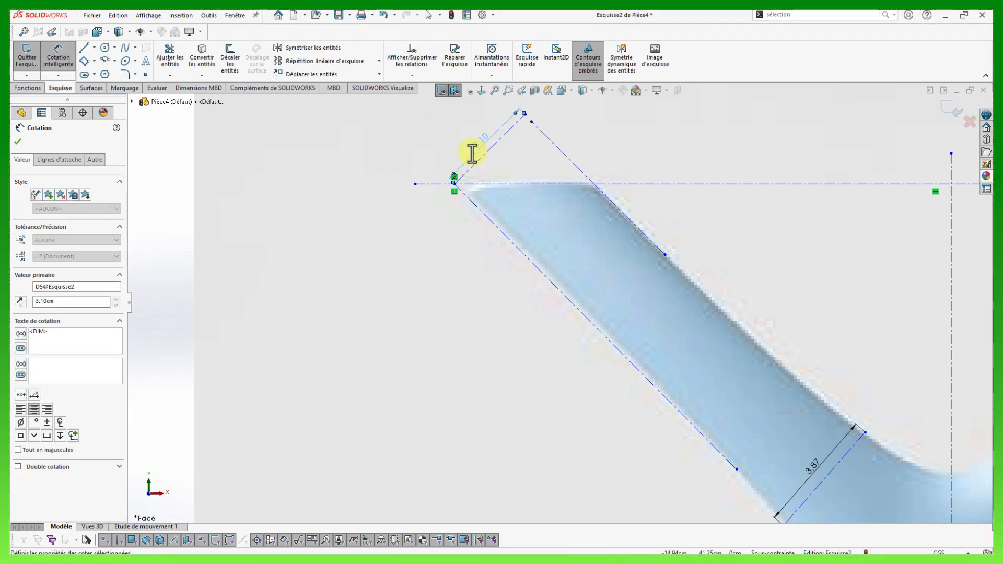
Draw a construction line about 4.3 cm long at 315° across the base of the short flared spout, from edge to edge.
{"action": "scroll", "coordinate": [776, 387], "scroll_direction": "up", "scroll_amount": 6}
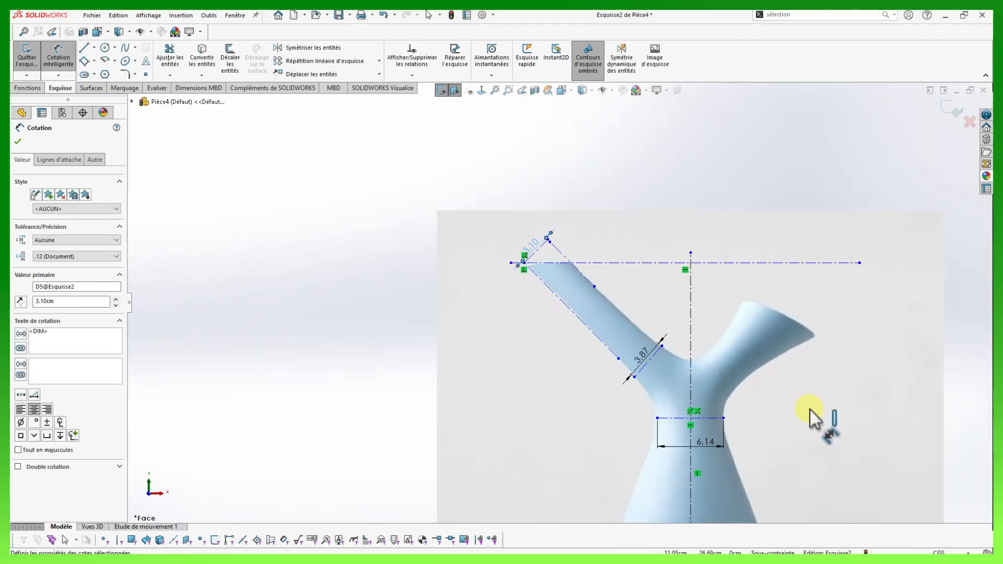
{"action": "scroll", "coordinate": [812, 409], "scroll_direction": "down", "scroll_amount": 2}
{"action": "right_click_drag", "start_coordinate": [222, 262], "coordinate": [239, 273]}
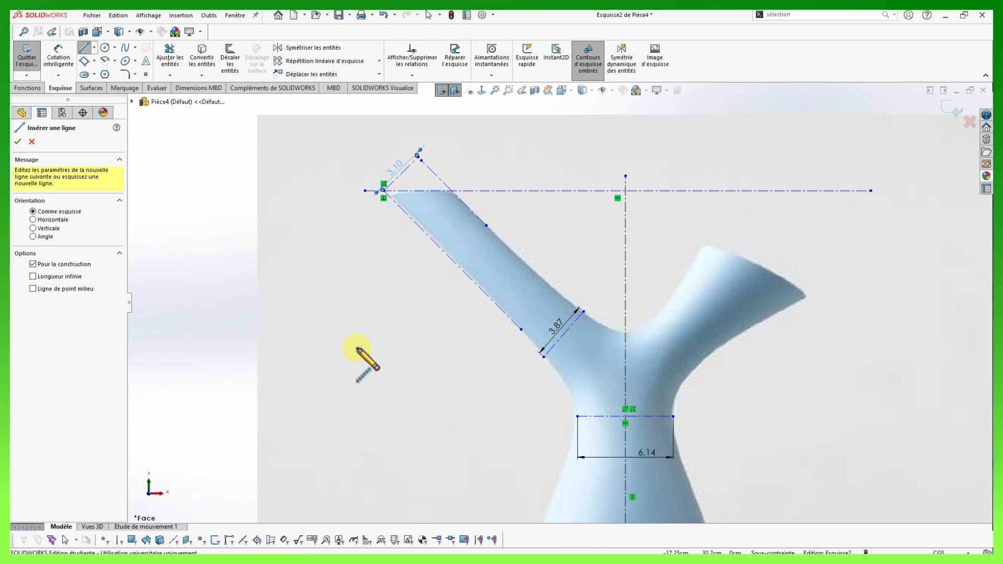
{"action": "scroll", "coordinate": [560, 304], "scroll_direction": "up", "scroll_amount": 1}
{"action": "scroll", "coordinate": [700, 405], "scroll_direction": "down", "scroll_amount": 5}
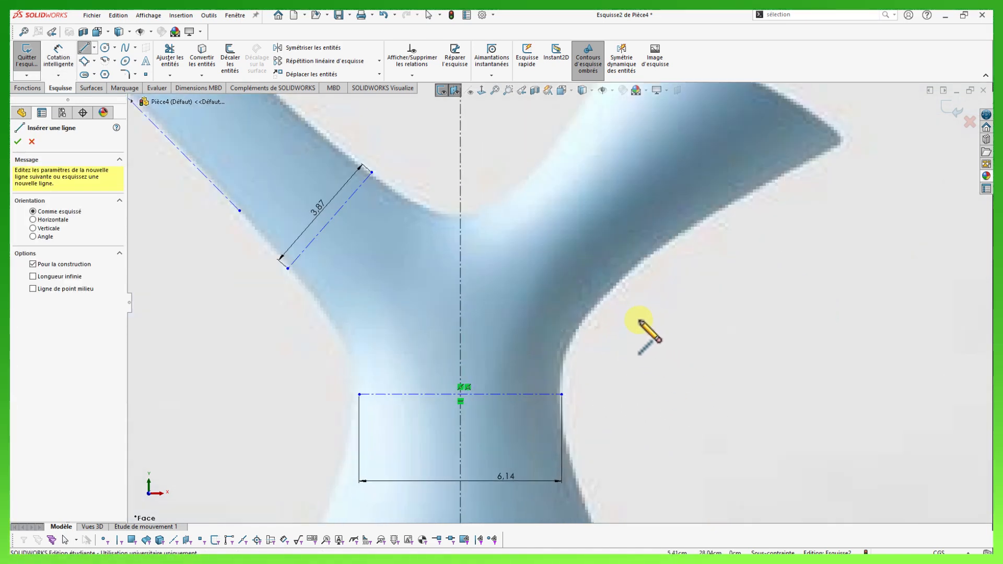
{"action": "scroll", "coordinate": [639, 322], "scroll_direction": "up", "scroll_amount": 2}
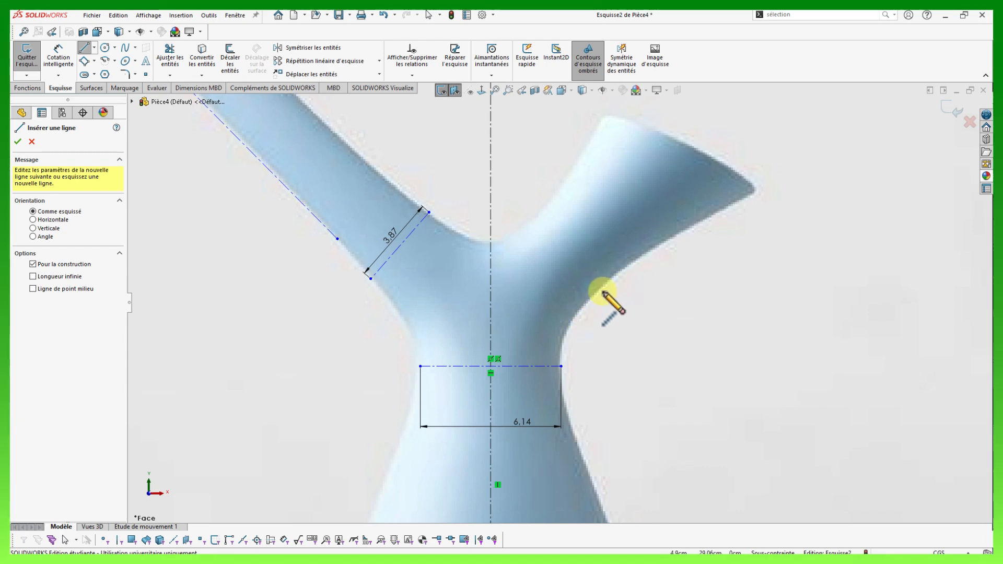
{"action": "left_click", "coordinate": [538, 217]}
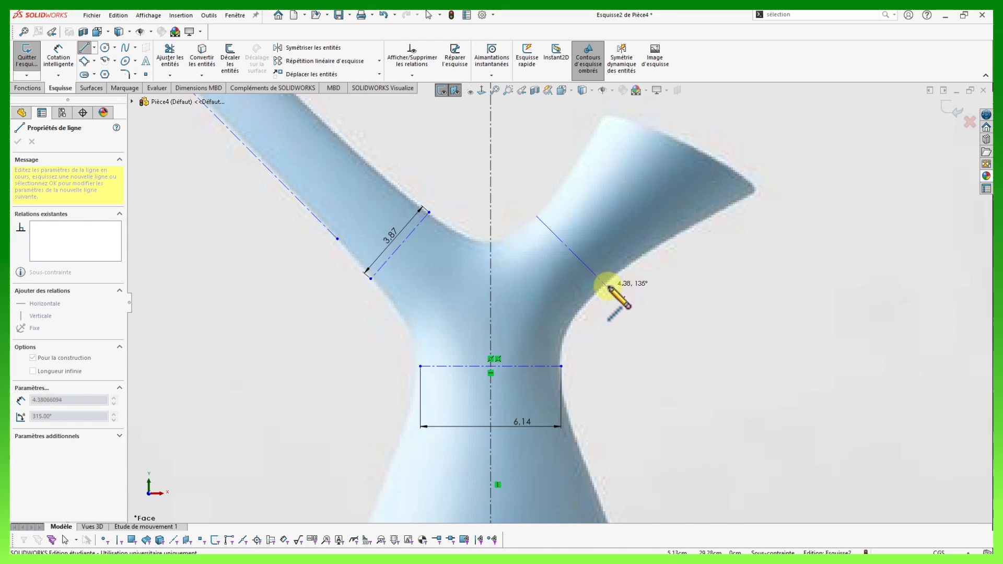
{"action": "left_click", "coordinate": [605, 285]}
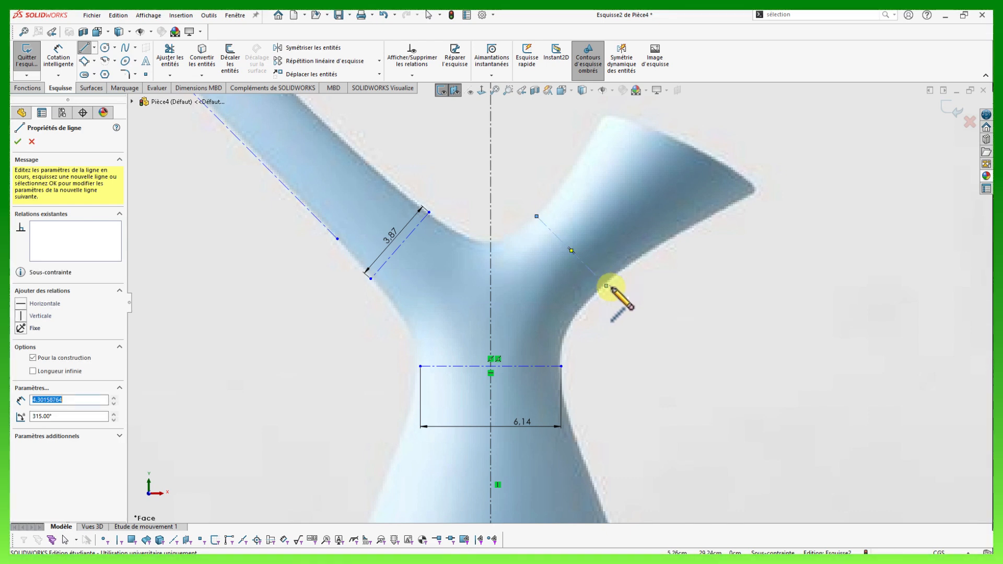
{"action": "scroll", "coordinate": [571, 246], "scroll_direction": "down", "scroll_amount": 5}
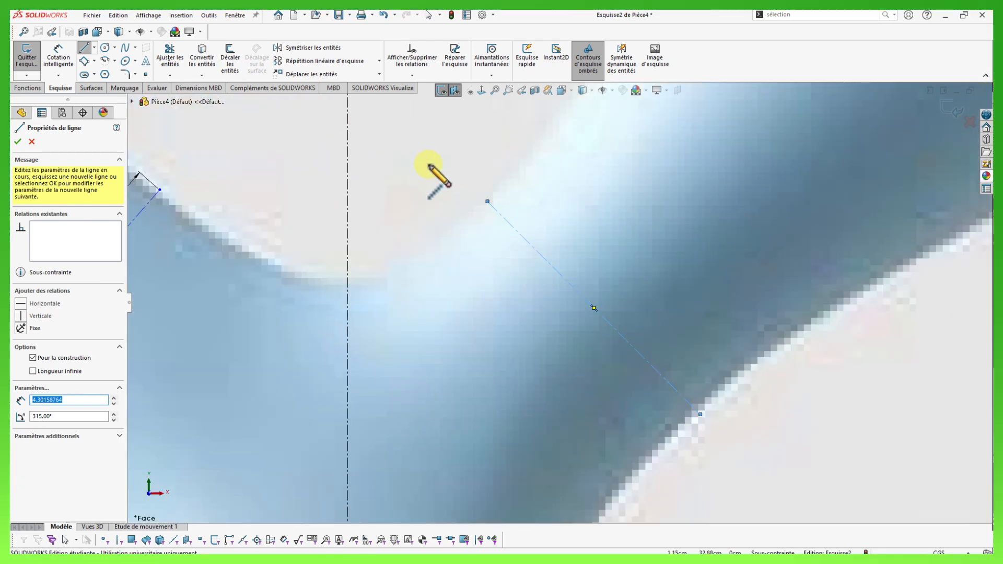
{"action": "key", "text": "Escape"}
{"action": "key", "text": "Escape"}
Dimension the slanted line across the short spout's base and set its length to 4.3 cm.
{"action": "scroll", "coordinate": [492, 214], "scroll_direction": "up", "scroll_amount": 10}
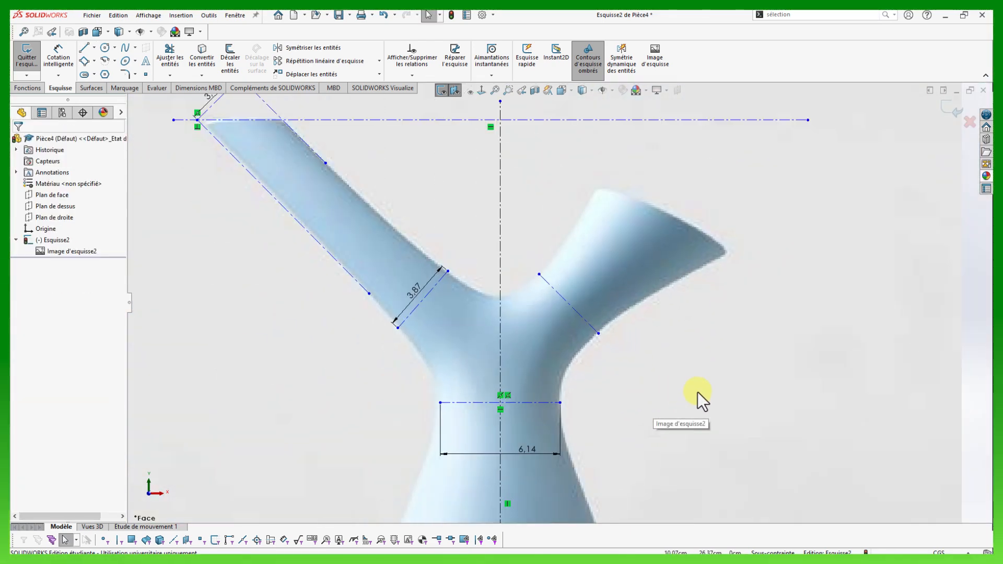
{"action": "right_click_drag", "start_coordinate": [698, 392], "coordinate": [701, 366]}
{"action": "left_click", "coordinate": [577, 310]}
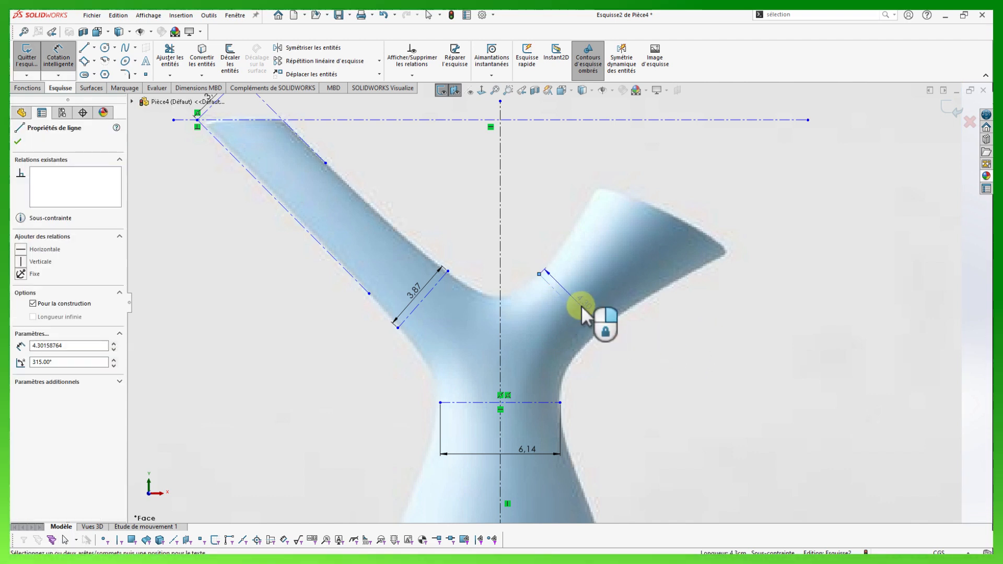
{"action": "left_click", "coordinate": [632, 343]}
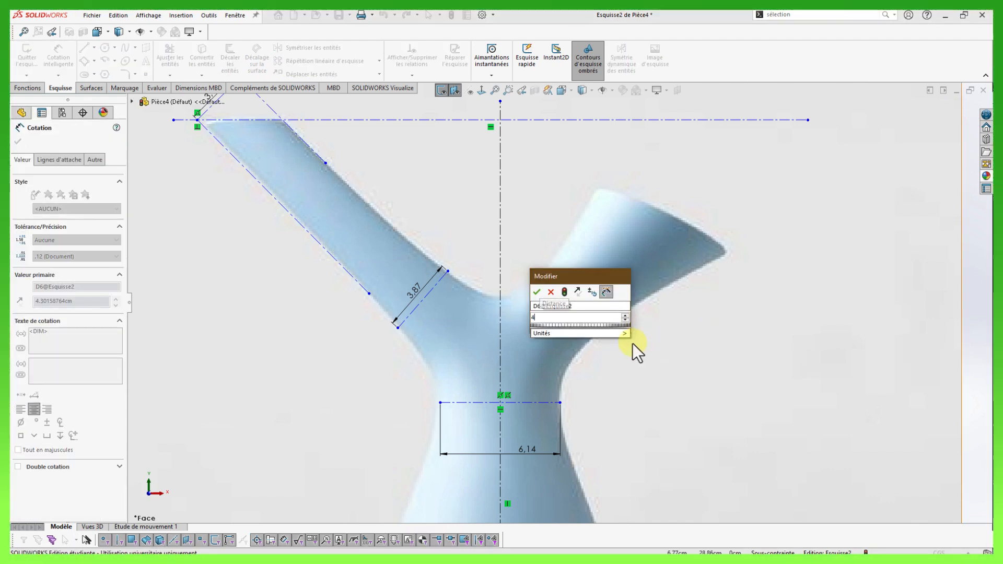
{"action": "type", "text": "4.3"}
{"action": "key", "text": "Return"}
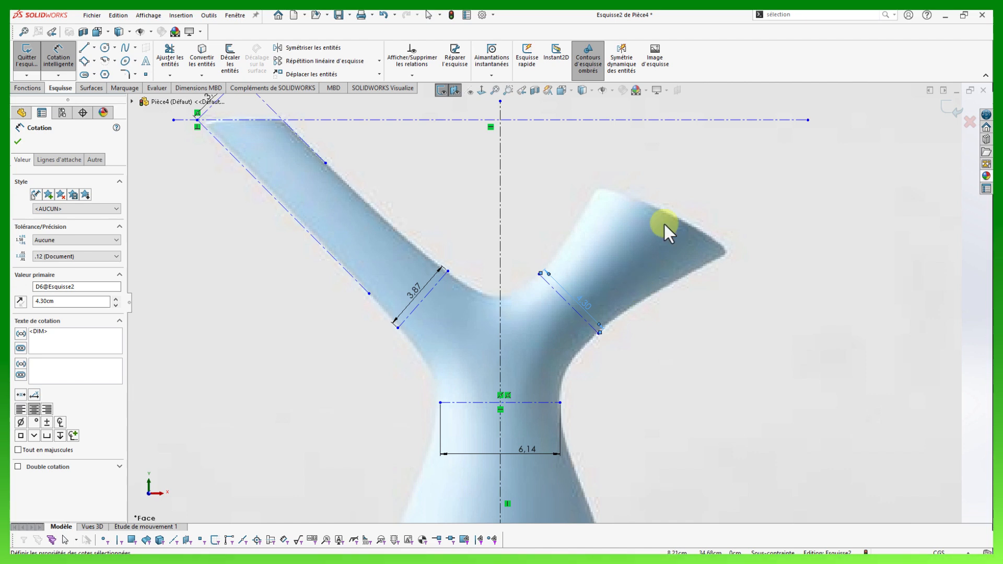
Draw a construction line about 3.9 cm long along the short spout's inner edge, extending past its upper corner.
{"action": "right_click_drag", "start_coordinate": [755, 293], "coordinate": [789, 331]}
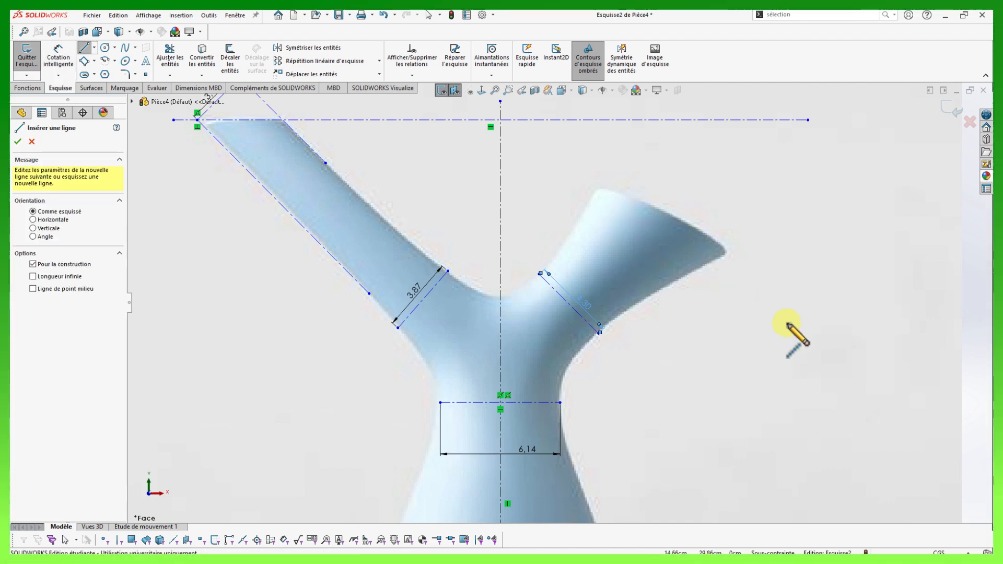
{"action": "left_click", "coordinate": [581, 215]}
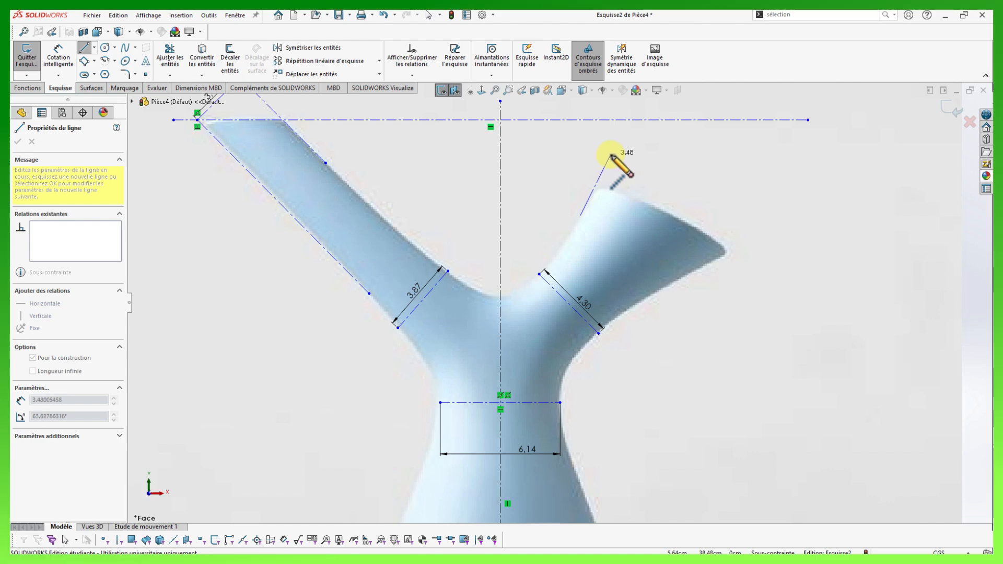
{"action": "left_click", "coordinate": [615, 148]}
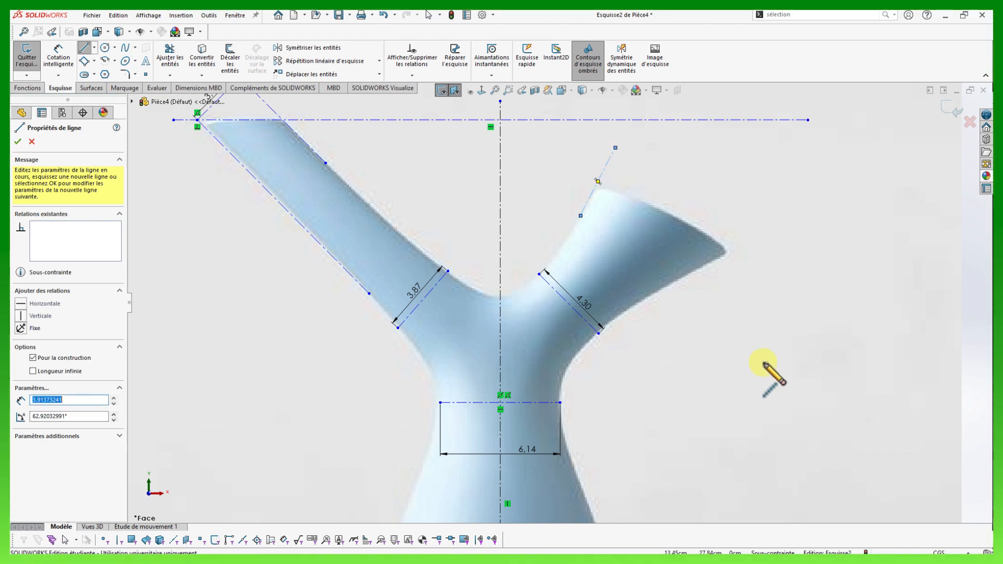
Draw a construction line about 7.95 cm long from the short spout's outer tip to the upper end of the inner-edge line.
{"action": "left_click", "coordinate": [729, 254]}
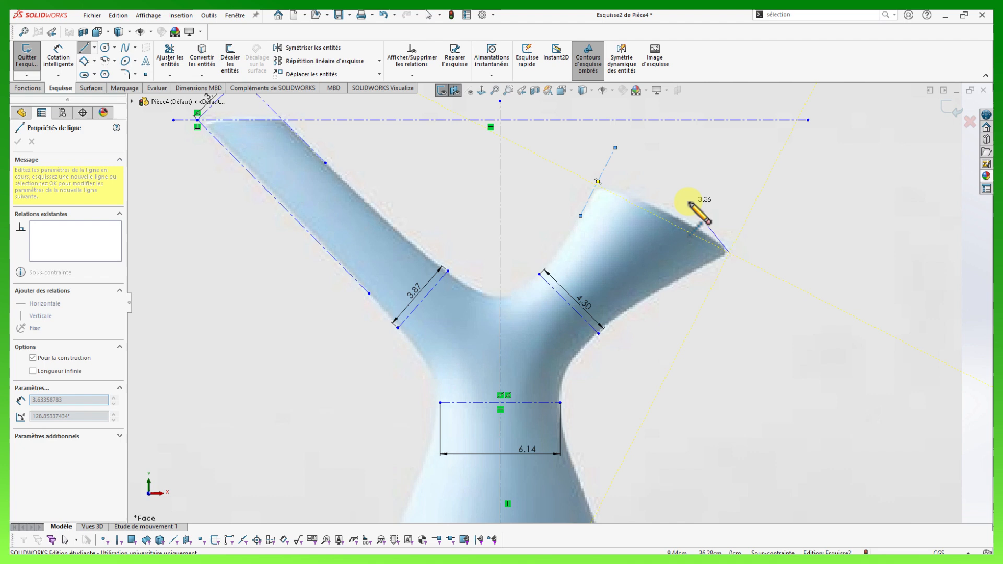
{"action": "left_click", "coordinate": [616, 147]}
{"action": "key", "text": "Escape"}
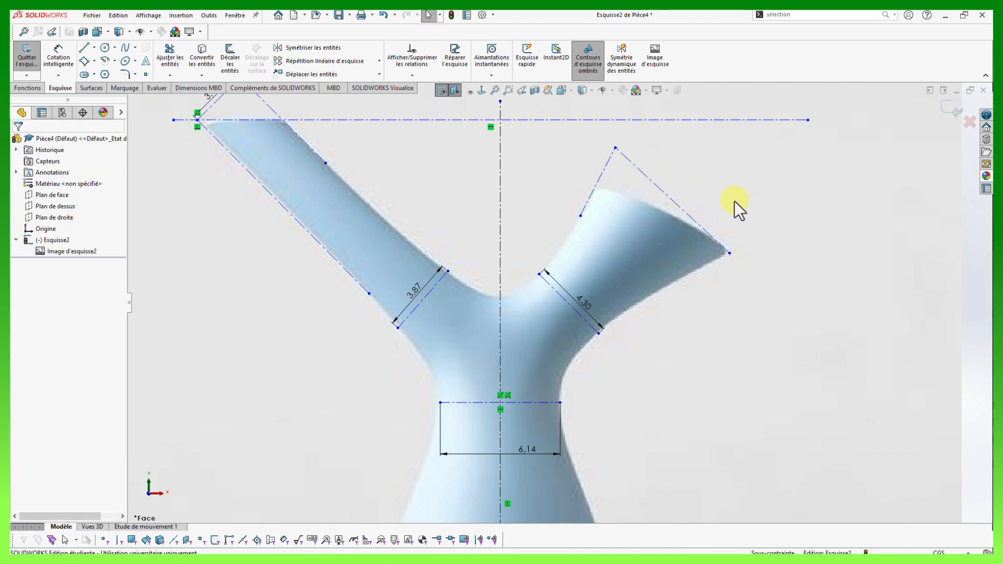
{"action": "key", "text": "z"}
{"action": "right_click_drag", "start_coordinate": [732, 317], "coordinate": [738, 254]}
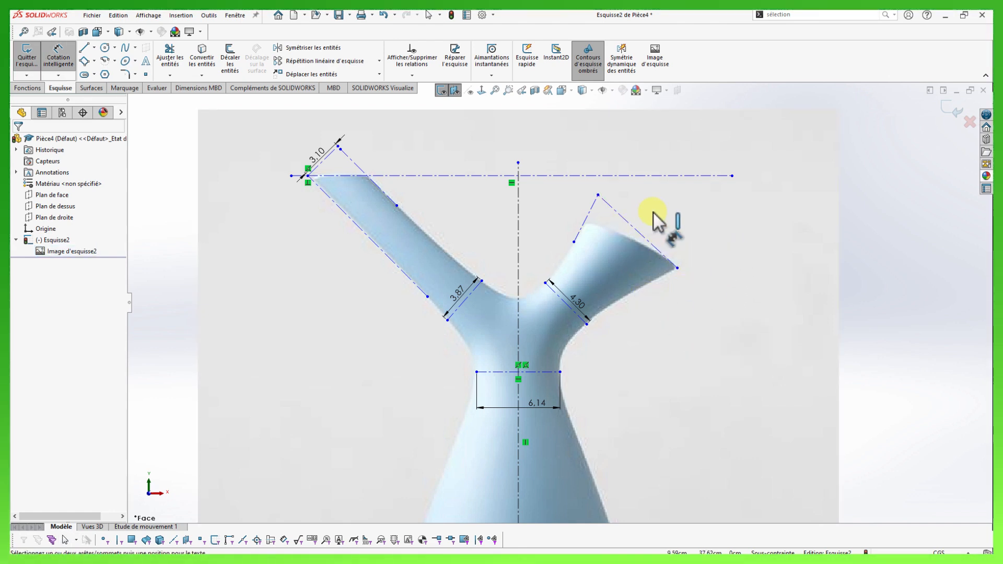
{"action": "key", "text": "Escape"}
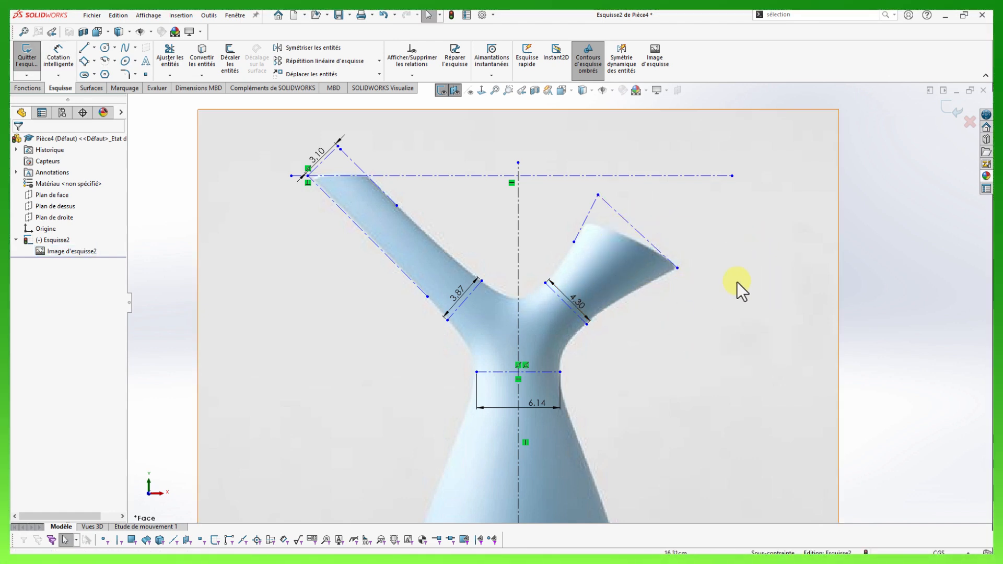
{"action": "scroll", "coordinate": [729, 284], "scroll_direction": "down", "scroll_amount": 2}
{"action": "left_click", "coordinate": [609, 218]}
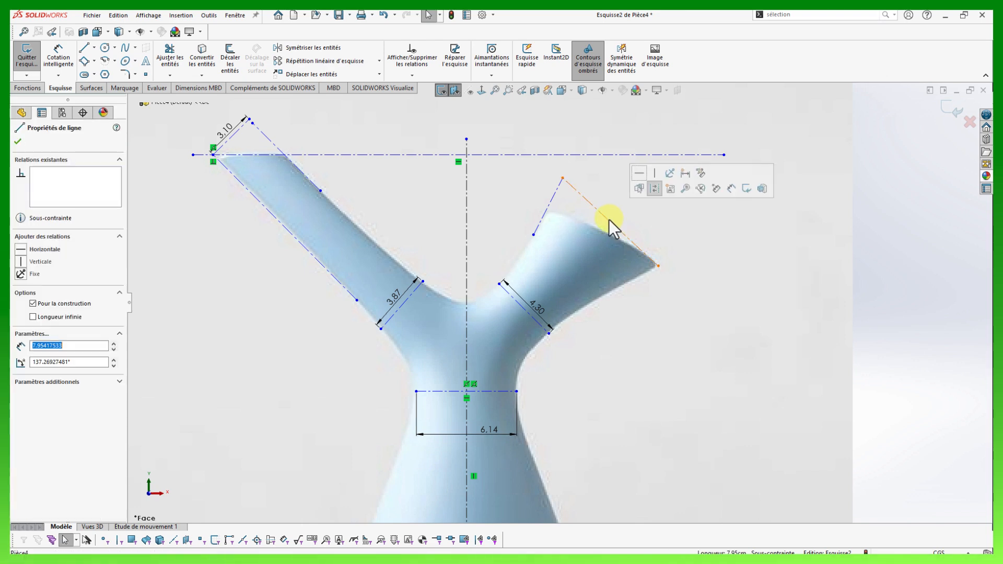
{"action": "left_click", "coordinate": [524, 309]}
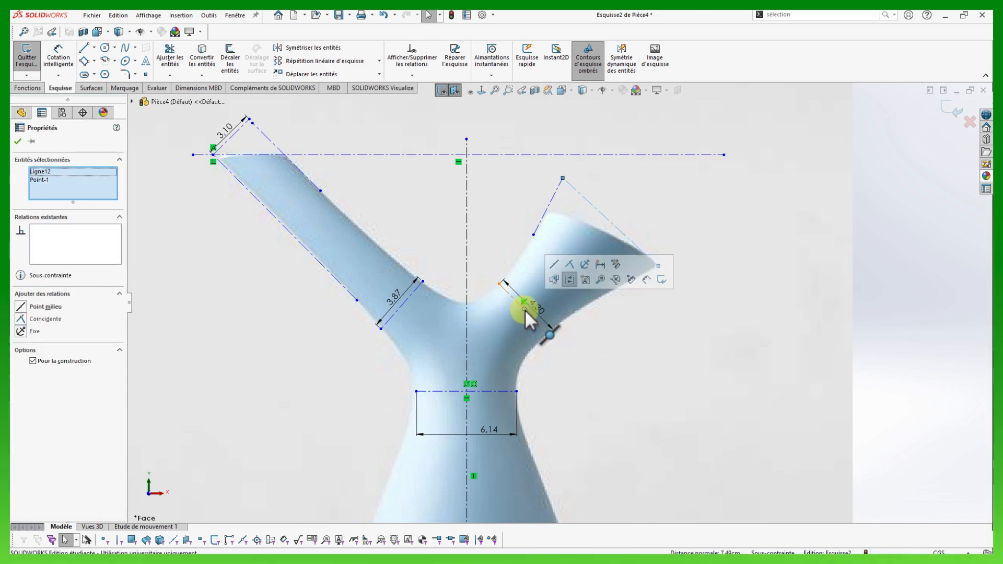
{"action": "left_click", "coordinate": [700, 267]}
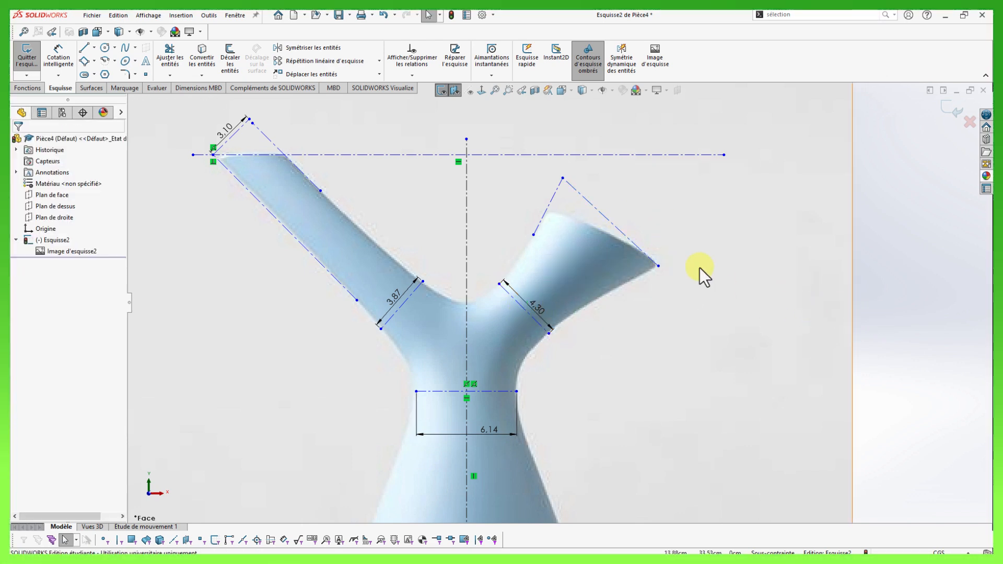
Make the line across the short spout's mouth parallel to the 4.30 cm line across its base.
{"action": "left_click", "coordinate": [619, 230]}
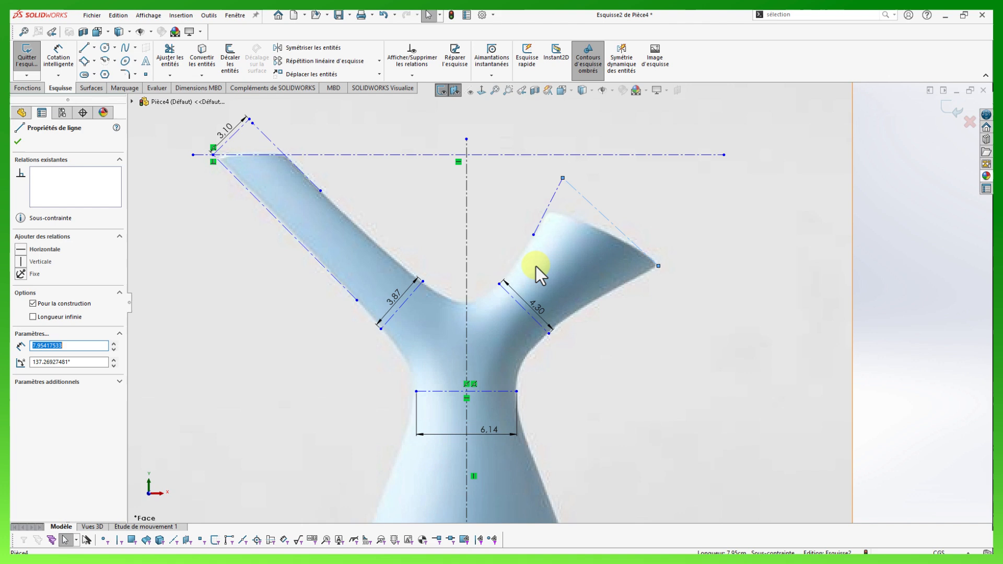
{"action": "left_click", "coordinate": [523, 308], "text": "ctrl"}
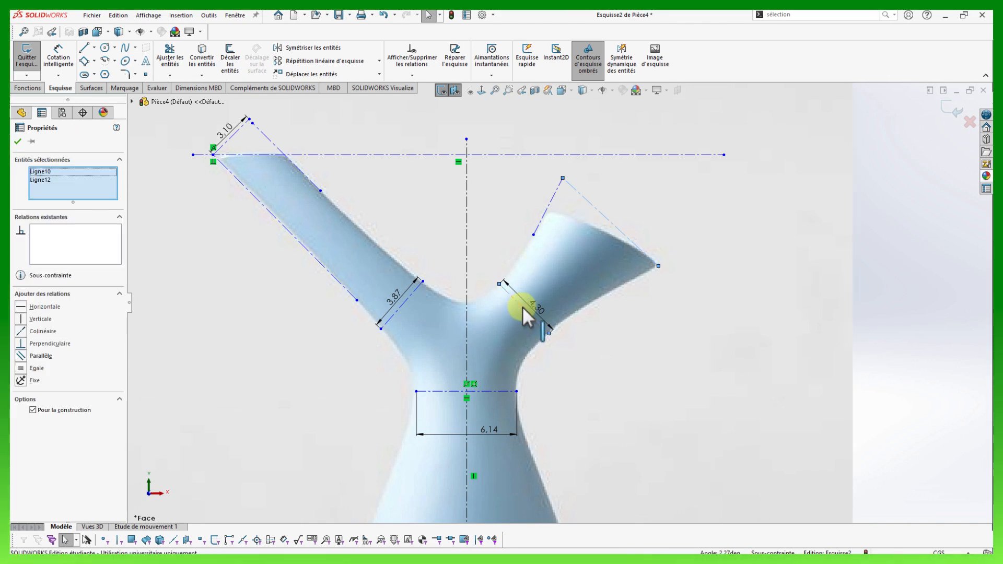
{"action": "left_click", "coordinate": [20, 355]}
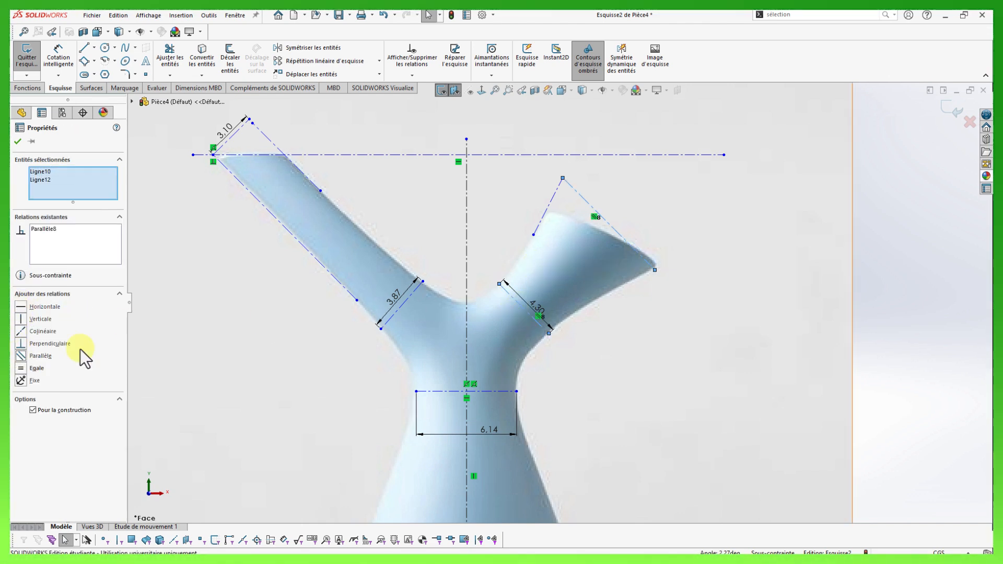
{"action": "scroll", "coordinate": [622, 309], "scroll_direction": "down", "scroll_amount": 3}
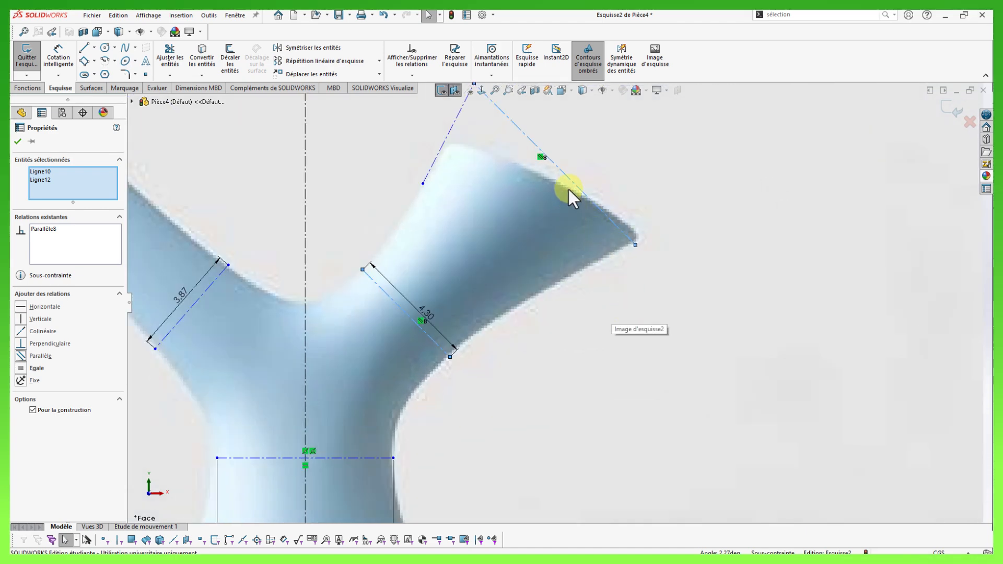
Shift the line across the short spout's mouth onto the spout's outer tip and set its length to 7.98 cm.
{"action": "left_click_drag", "start_coordinate": [570, 179], "coordinate": [574, 175]}
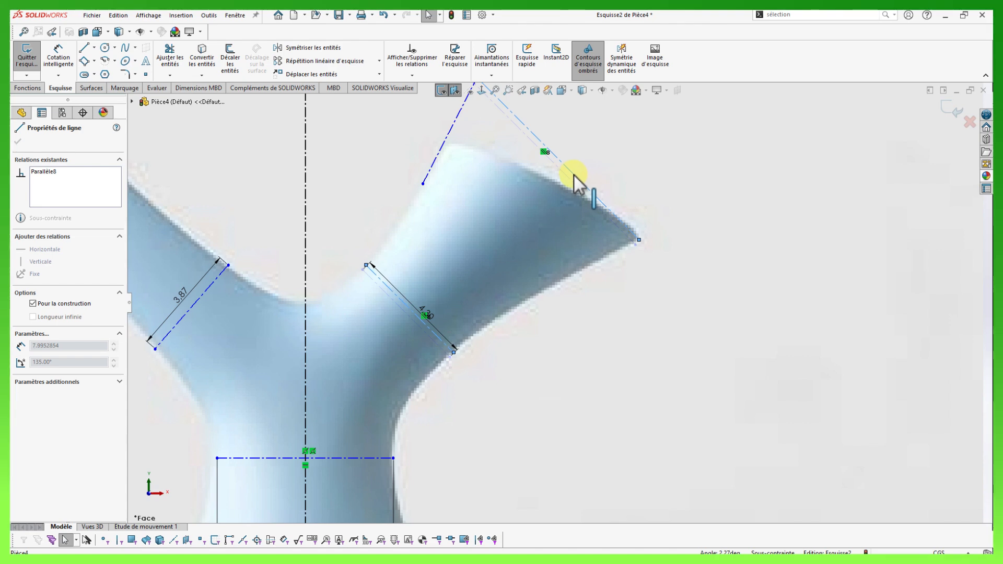
{"action": "left_click", "coordinate": [553, 365]}
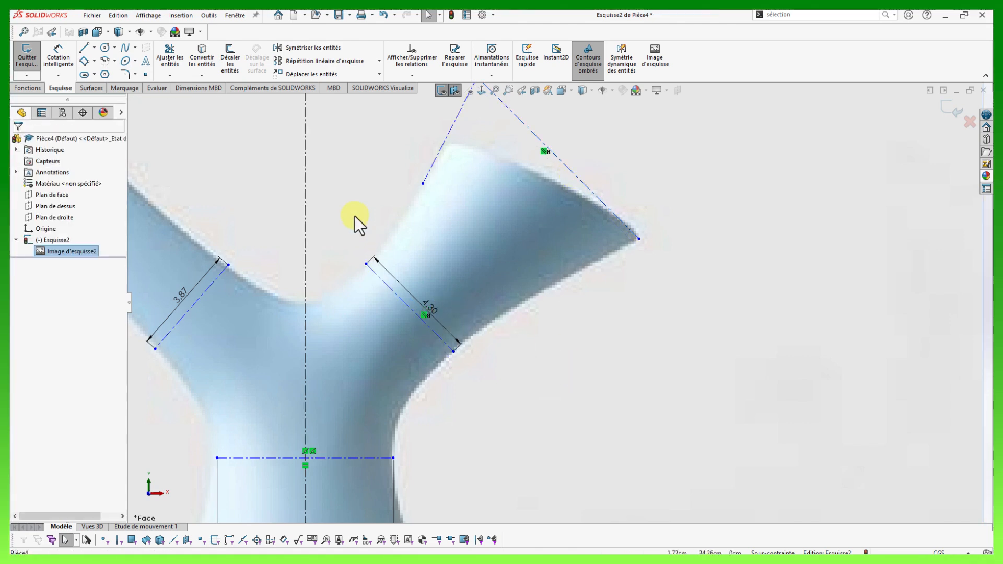
{"action": "scroll", "coordinate": [629, 368], "scroll_direction": "up", "scroll_amount": 5}
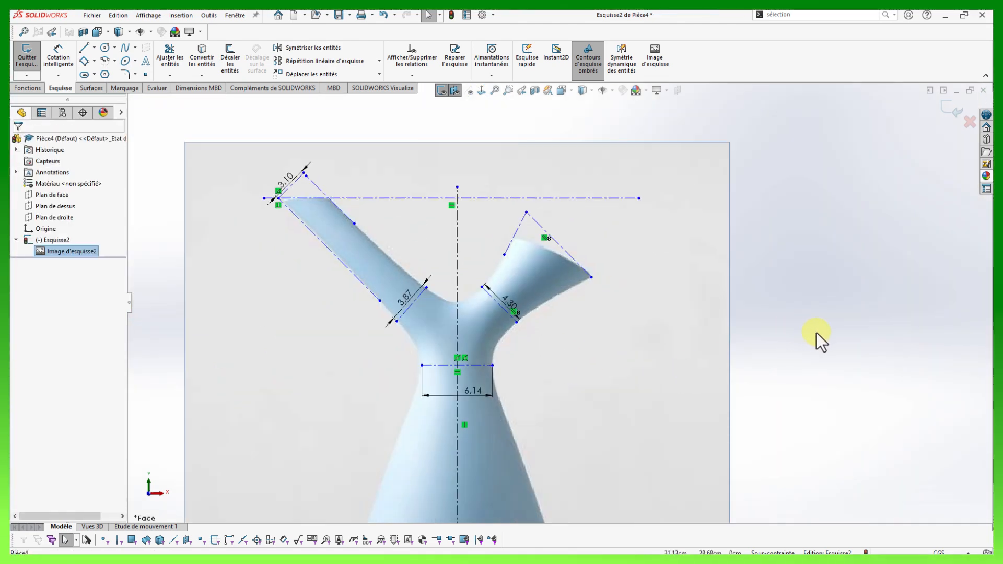
{"action": "scroll", "coordinate": [497, 307], "scroll_direction": "down", "scroll_amount": 4}
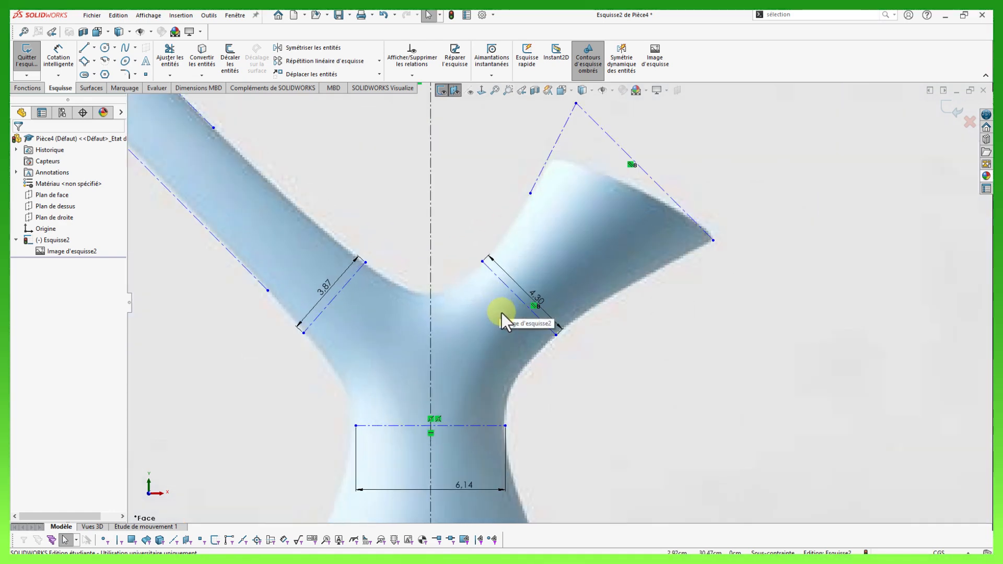
{"action": "scroll", "coordinate": [510, 306], "scroll_direction": "up", "scroll_amount": 3}
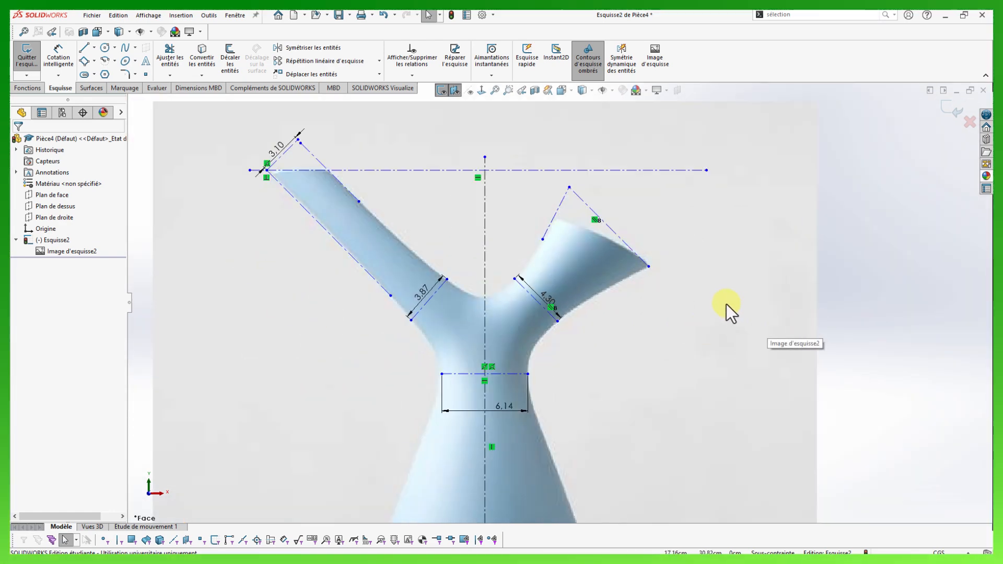
{"action": "right_click_drag", "start_coordinate": [726, 305], "coordinate": [728, 259]}
{"action": "left_click", "coordinate": [620, 236]}
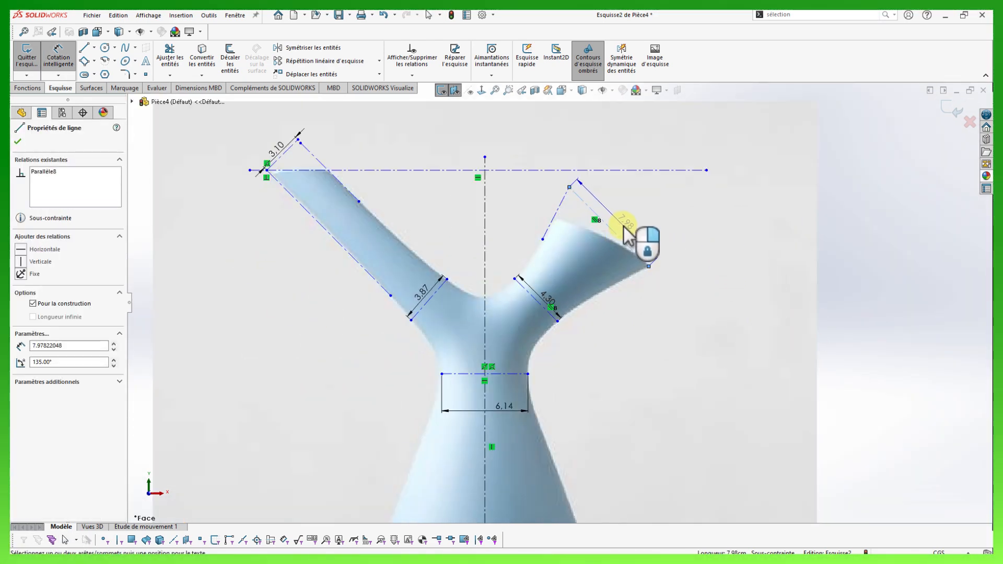
{"action": "left_click", "coordinate": [633, 243]}
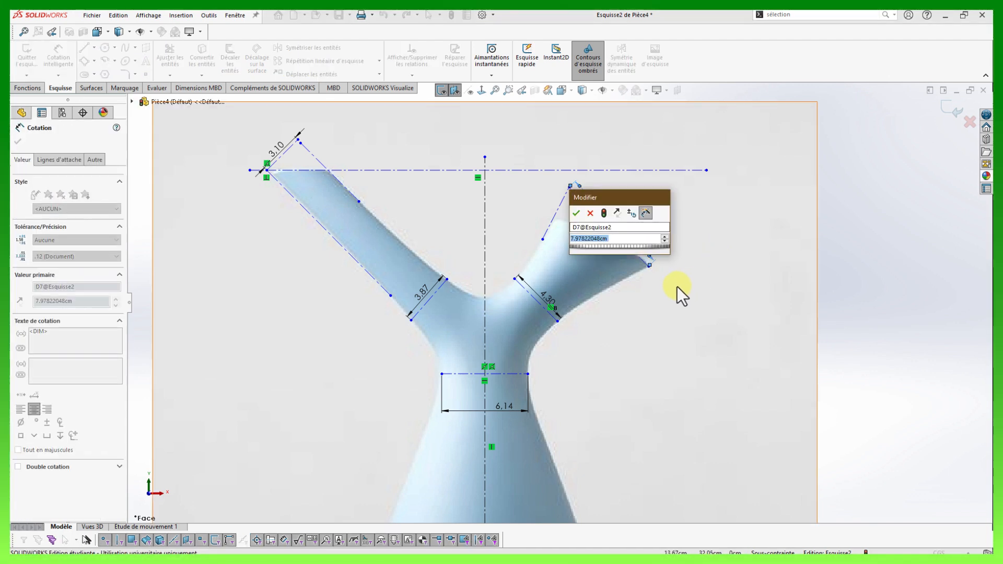
{"action": "type", "text": "7.98"}
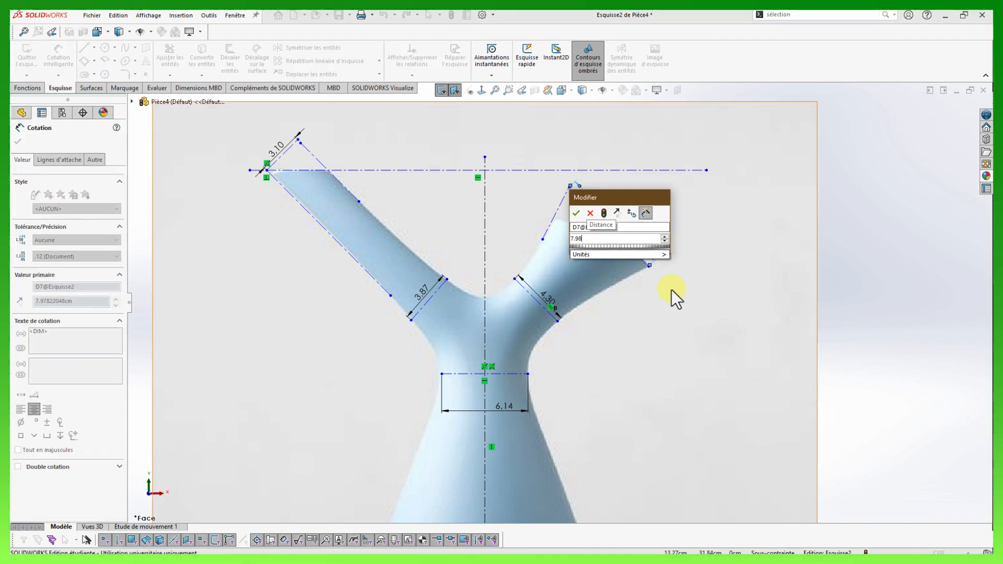
{"action": "key", "text": "Return"}
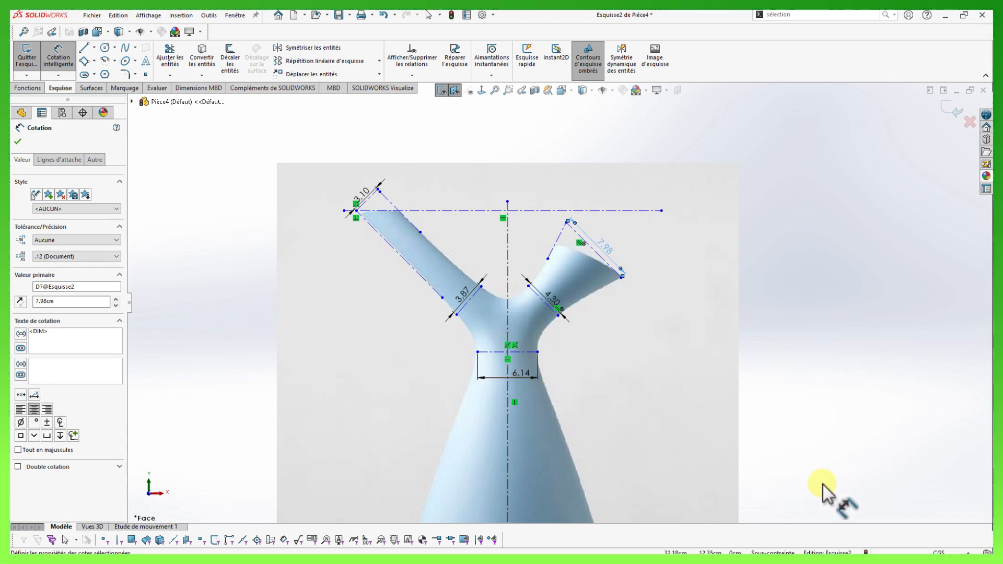
{"action": "key", "text": "f"}
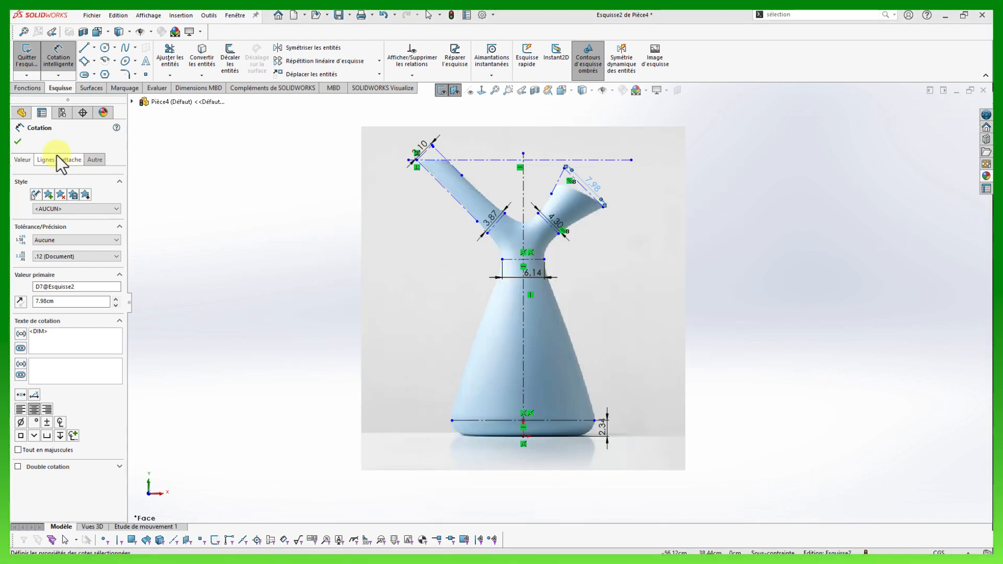
{"action": "left_click", "coordinate": [17, 142]}
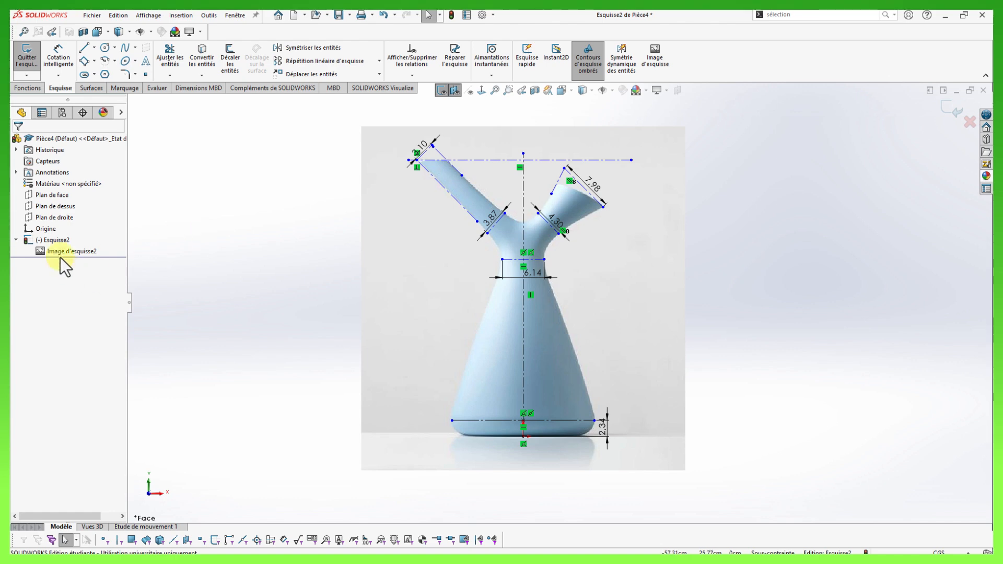
Close the reference sketch, keeping its construction lines, and expand the feature tree's display pane.
{"action": "key", "text": "z"}
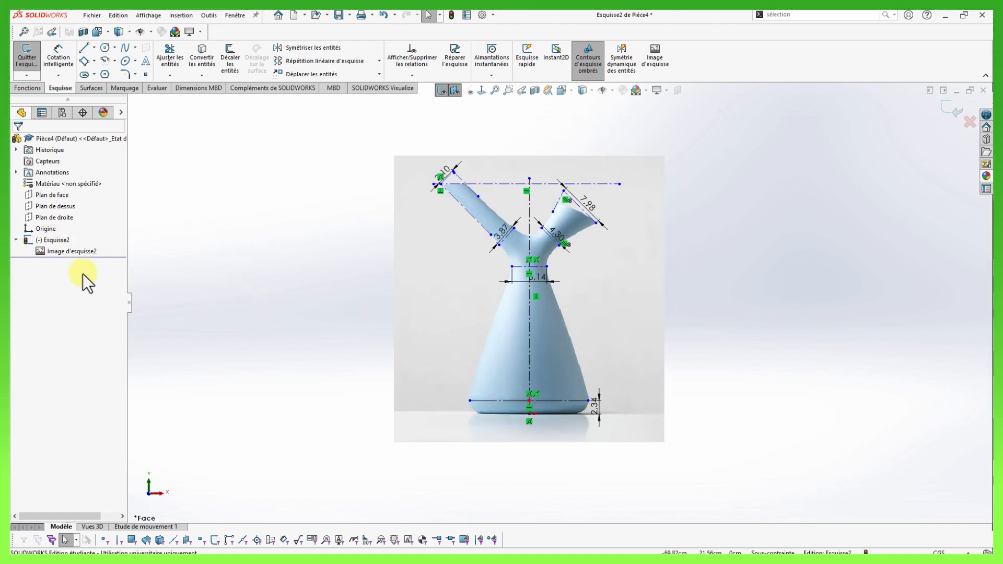
{"action": "left_click", "coordinate": [950, 111]}
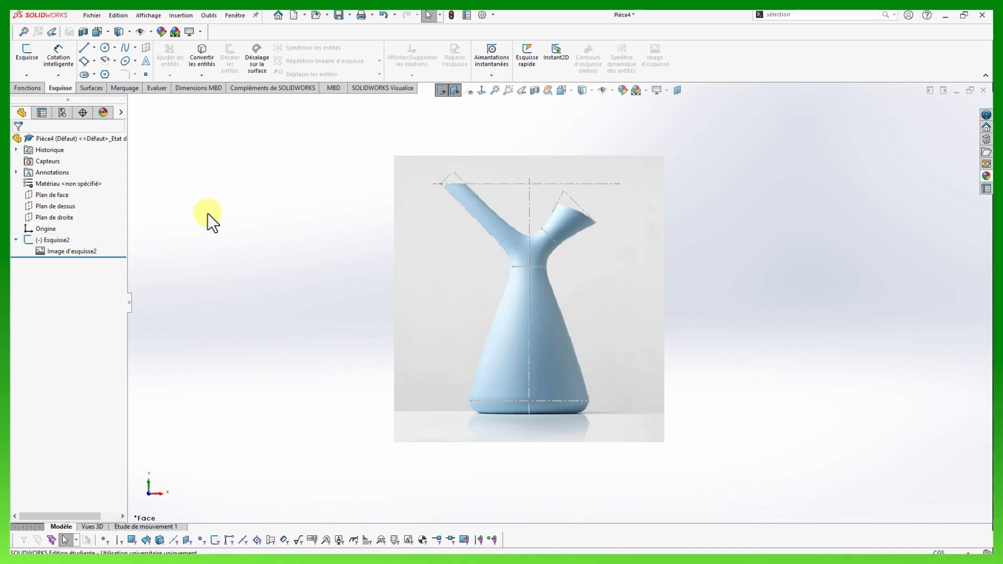
{"action": "left_click", "coordinate": [120, 113]}
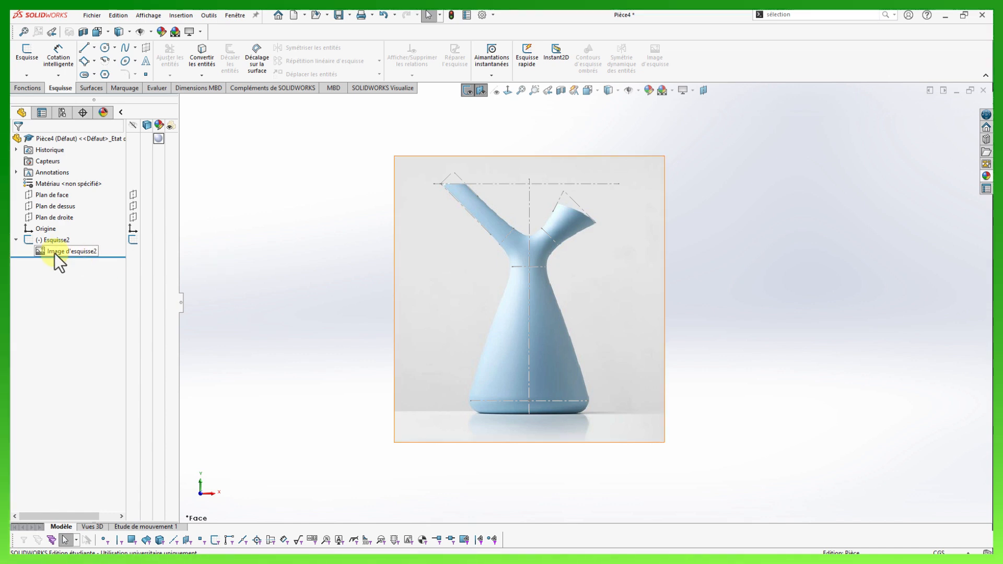
Start a sketch on the top plane and draw a 180° centre-point arc of about 16.6 cm radius around the origin.
{"action": "left_click", "coordinate": [28, 207]}
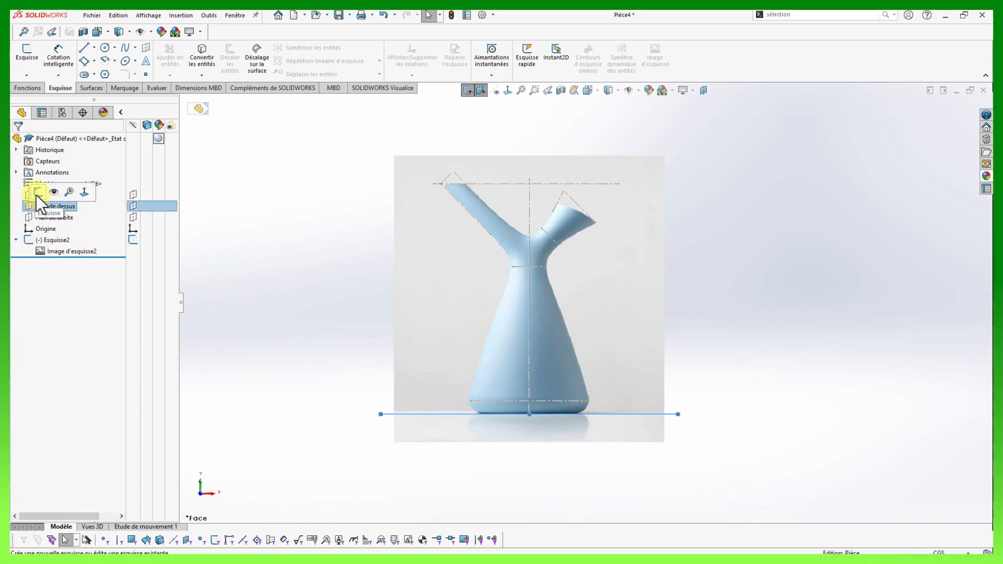
{"action": "left_click", "coordinate": [37, 193]}
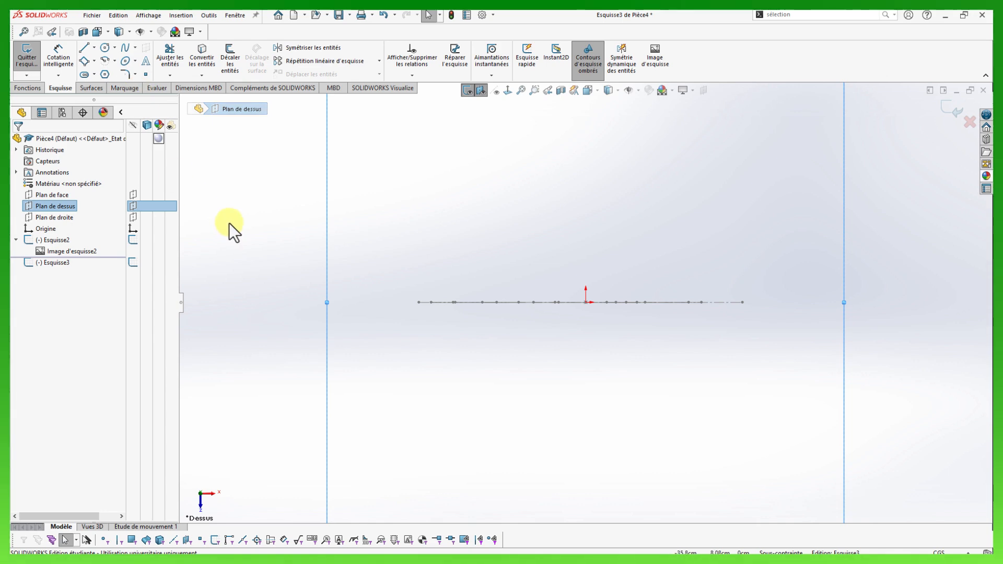
{"action": "key", "text": "s"}
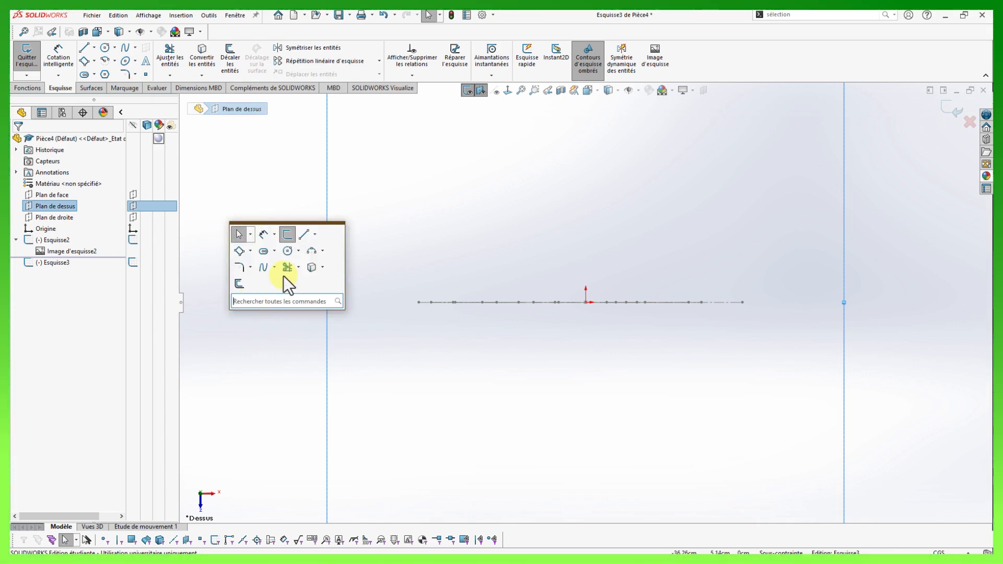
{"action": "left_click", "coordinate": [322, 252]}
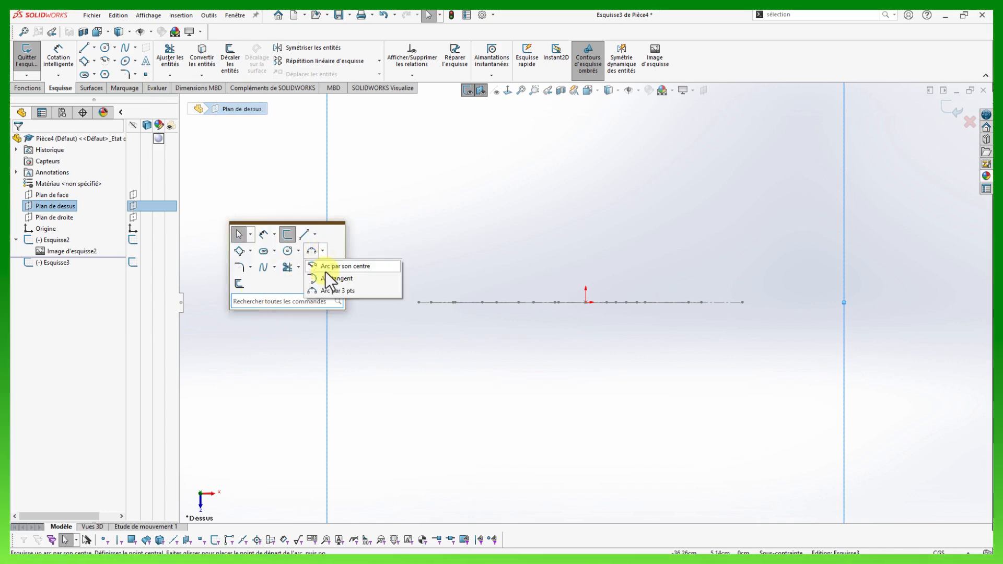
{"action": "left_click", "coordinate": [331, 266]}
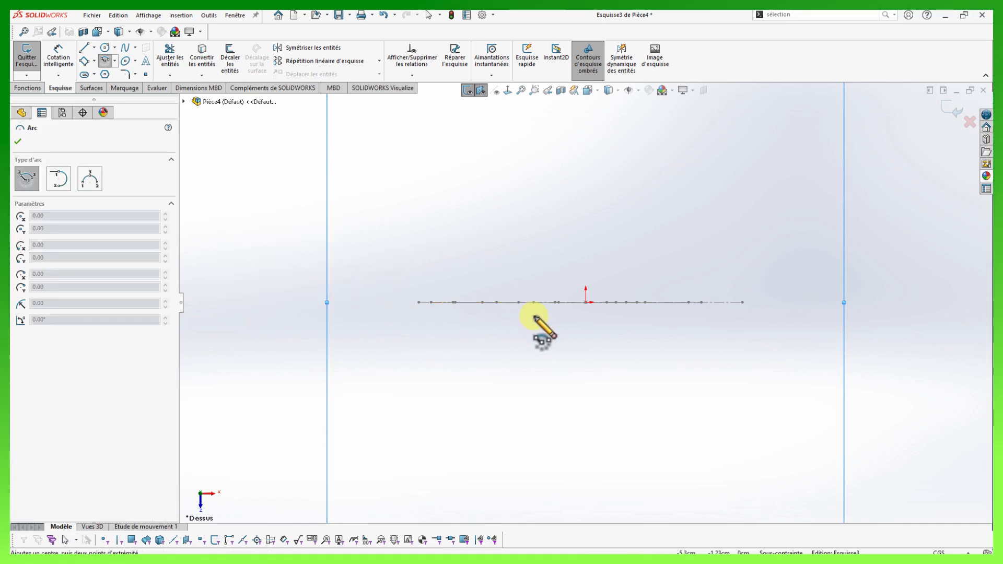
{"action": "left_click", "coordinate": [586, 302]}
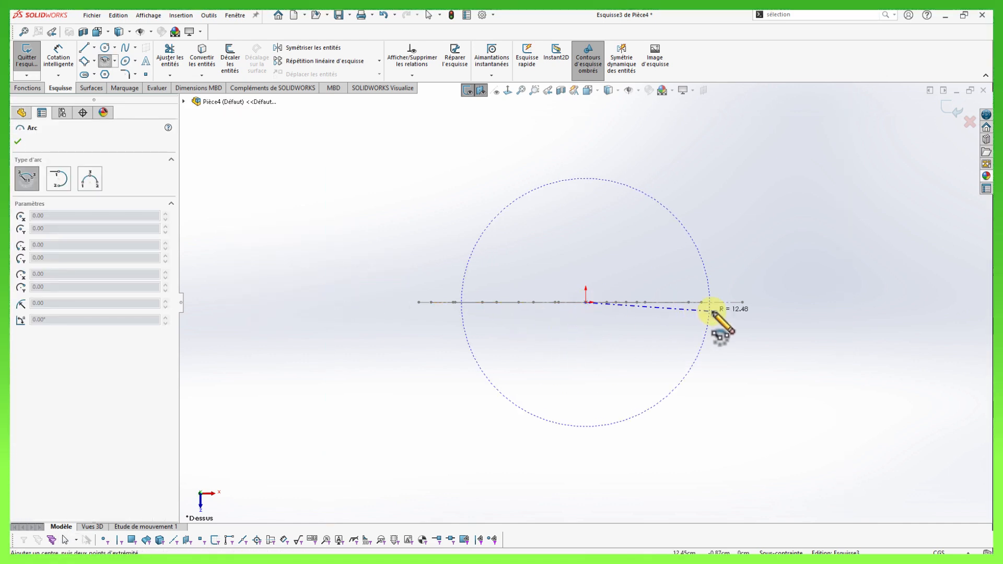
{"action": "left_click", "coordinate": [752, 302]}
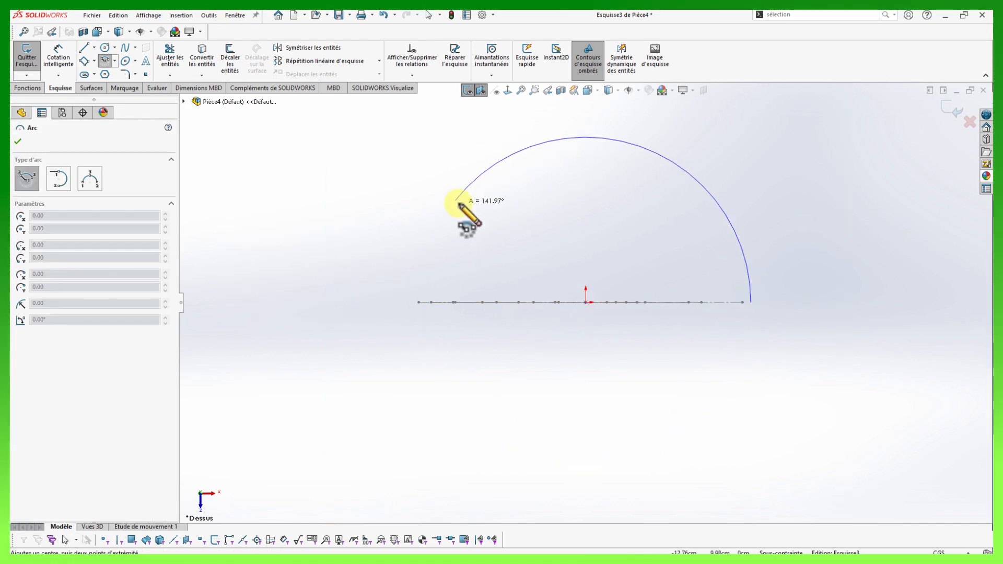
{"action": "left_click", "coordinate": [436, 302]}
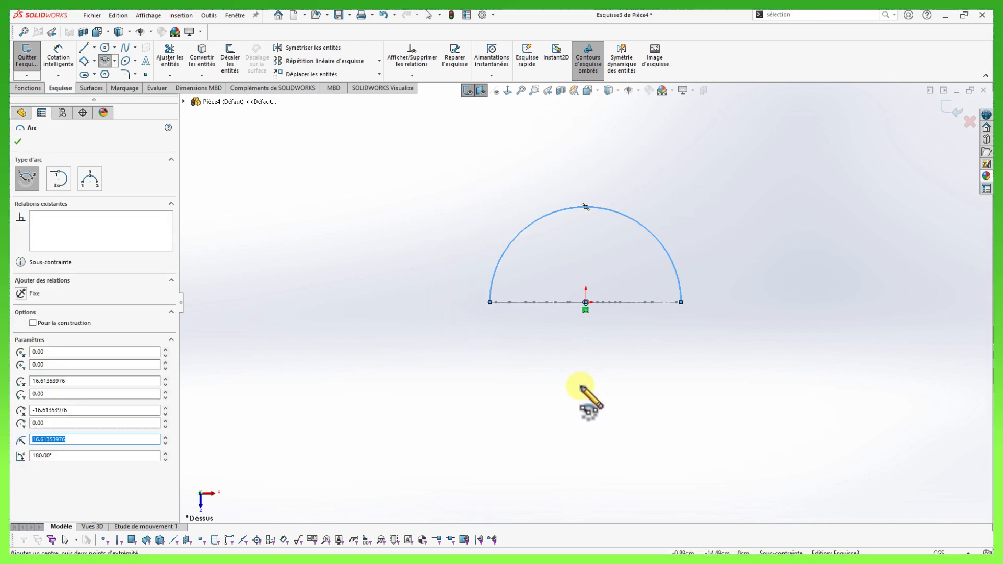
{"action": "mouse_move", "coordinate": [583, 390]}
{"action": "middle_mouse_down"}
{"action": "mouse_move", "coordinate": [688, 287]}
{"action": "mouse_move", "coordinate": [606, 321]}
{"action": "mouse_move", "coordinate": [627, 309]}
{"action": "middle_mouse_up"}
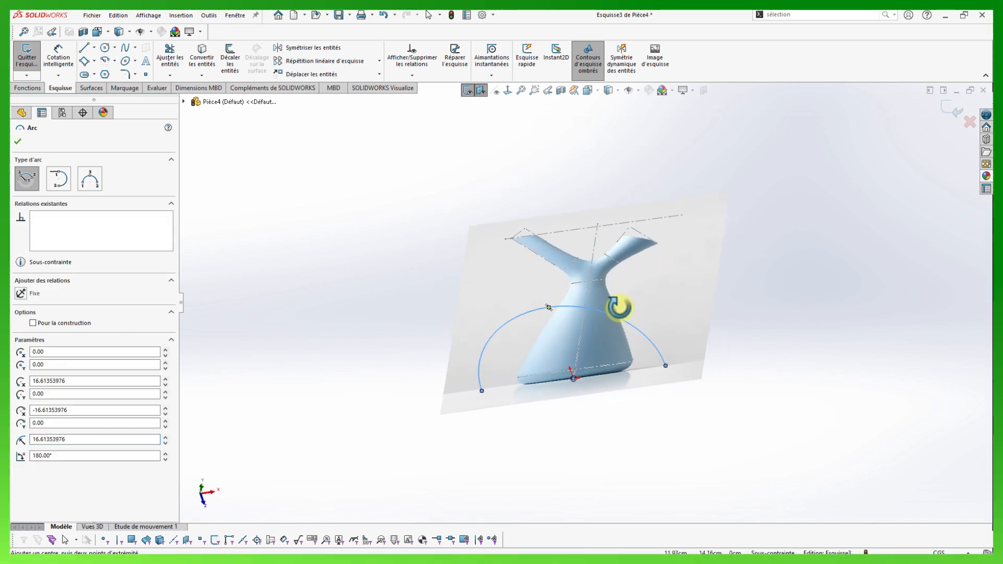
{"action": "scroll", "coordinate": [719, 400], "scroll_direction": "down", "scroll_amount": 3}
{"action": "key", "text": "Escape"}
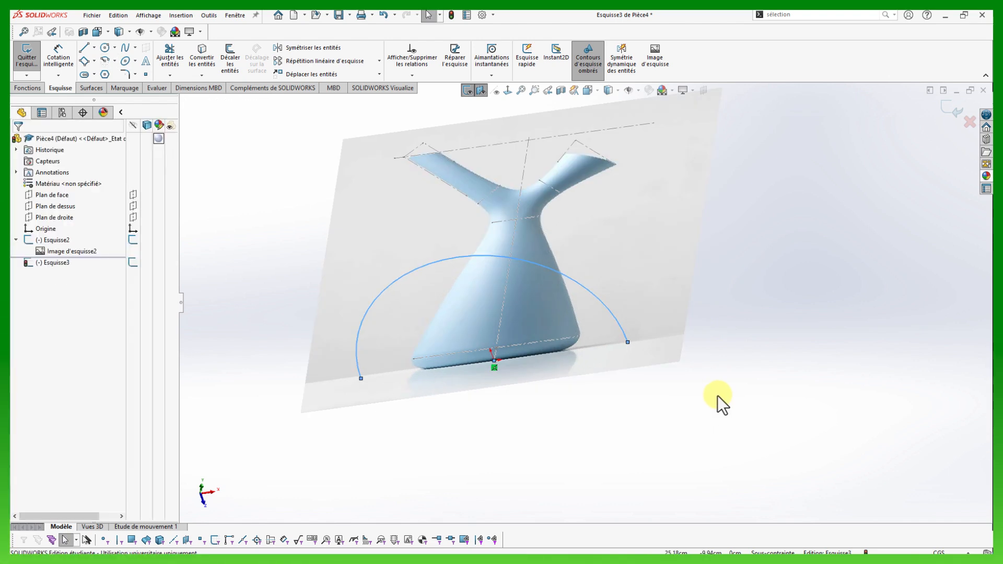
Make the arc's right endpoint coincident with the right end of the horizontal construction line at the can's base.
{"action": "scroll", "coordinate": [717, 396], "scroll_direction": "down", "scroll_amount": 4}
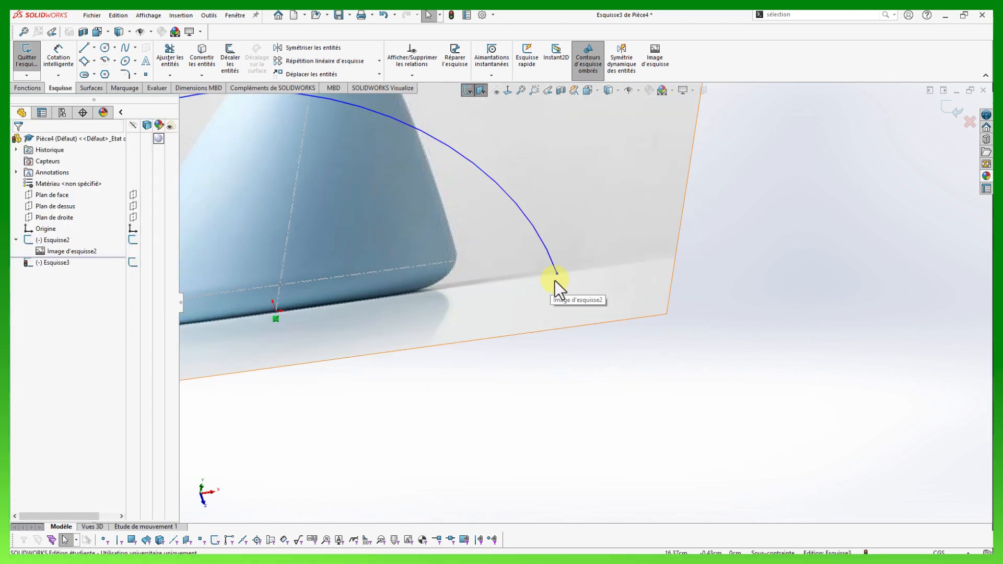
{"action": "left_click", "coordinate": [557, 274]}
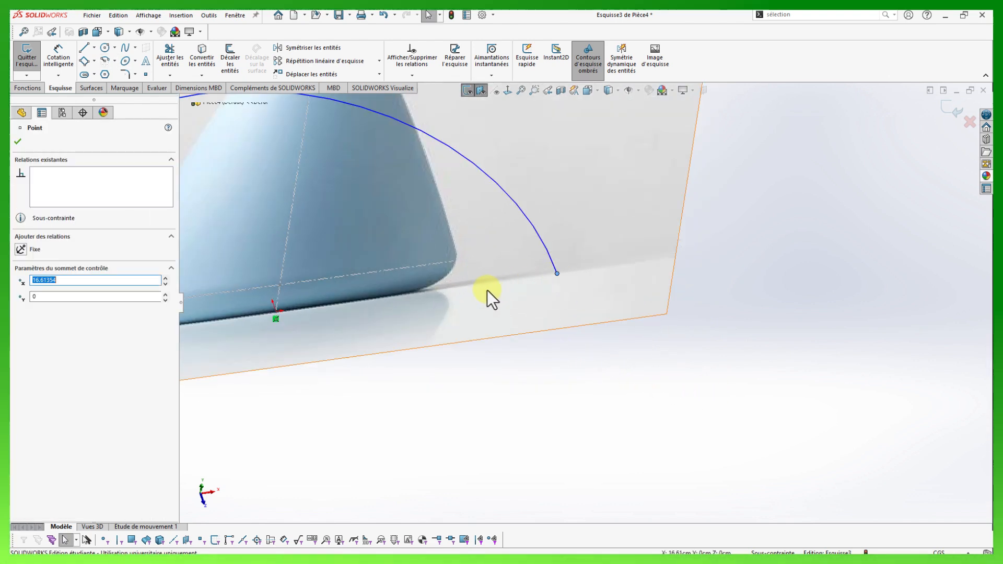
{"action": "left_click", "coordinate": [455, 261], "text": "ctrl"}
{"action": "left_click", "coordinate": [516, 215]}
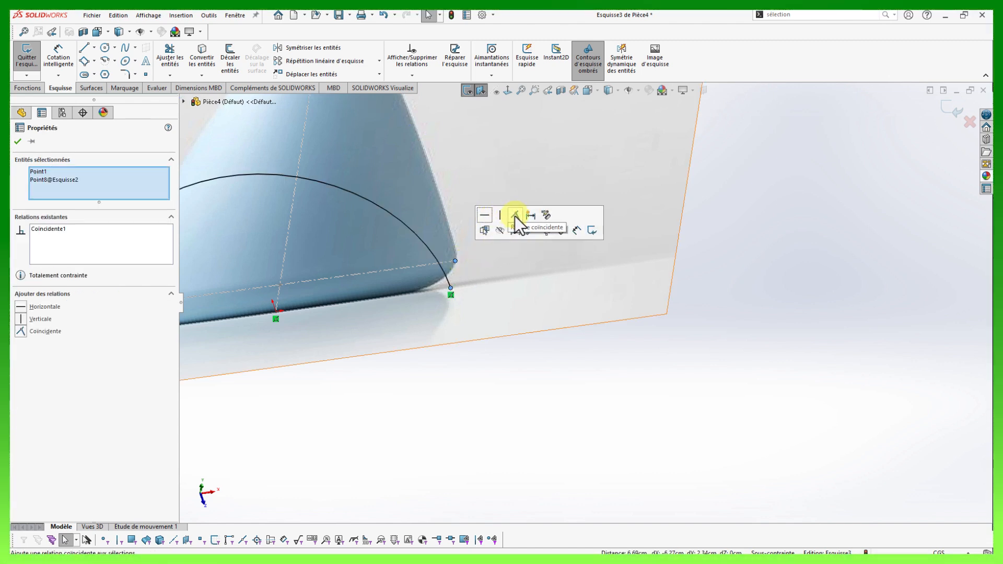
{"action": "scroll", "coordinate": [492, 287], "scroll_direction": "up", "scroll_amount": 1}
{"action": "mouse_move", "coordinate": [501, 356]}
{"action": "middle_mouse_down"}
{"action": "mouse_move", "coordinate": [513, 246]}
{"action": "mouse_move", "coordinate": [499, 271]}
{"action": "middle_mouse_up"}
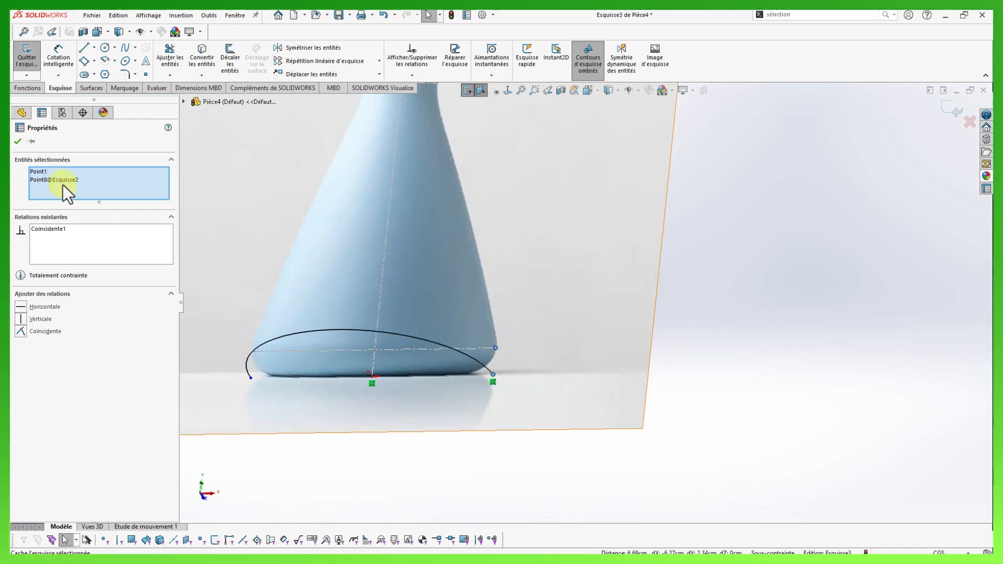
{"action": "left_click", "coordinate": [18, 142]}
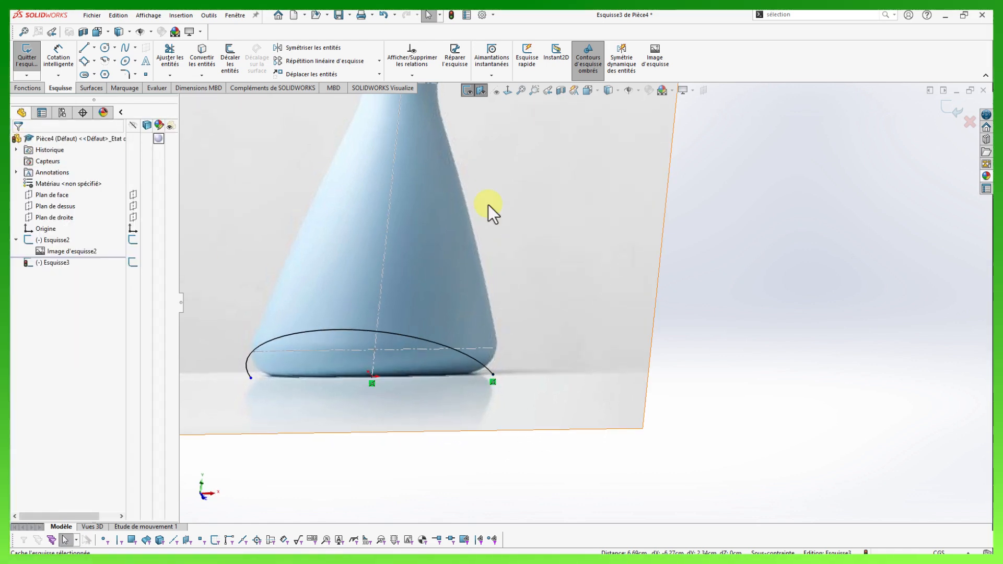
Exit the arc sketch and discard its changes.
{"action": "left_click", "coordinate": [967, 126]}
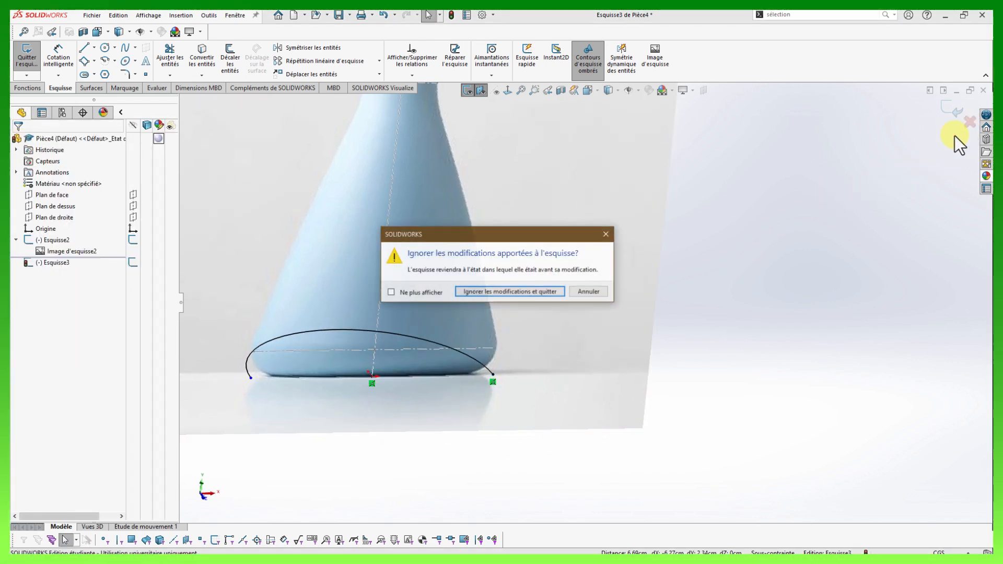
{"action": "left_click", "coordinate": [532, 292]}
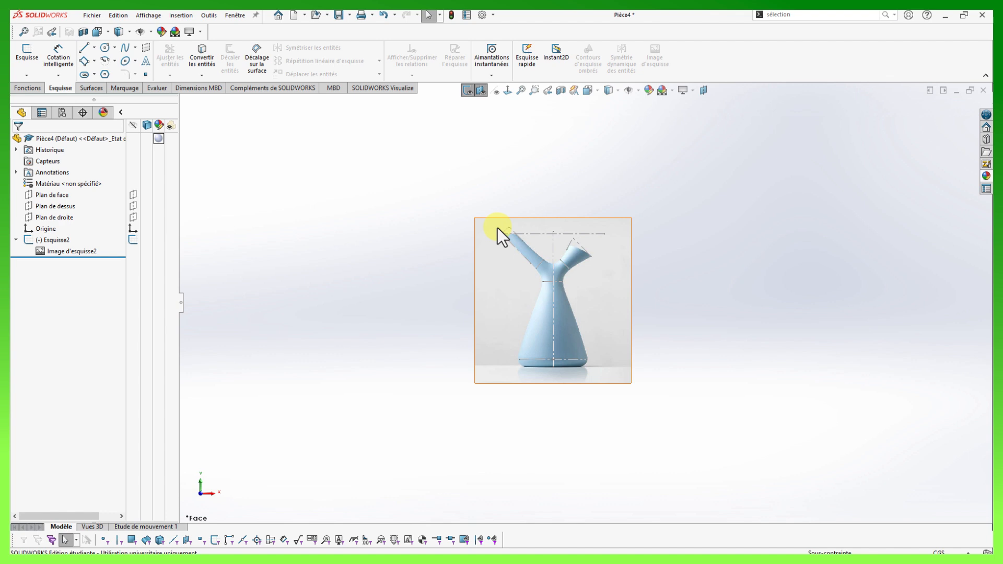
Create a reference plane parallel to the top plane, passing through the left endpoint of the can's base construction line.
{"action": "scroll", "coordinate": [600, 349], "scroll_direction": "down", "scroll_amount": 2}
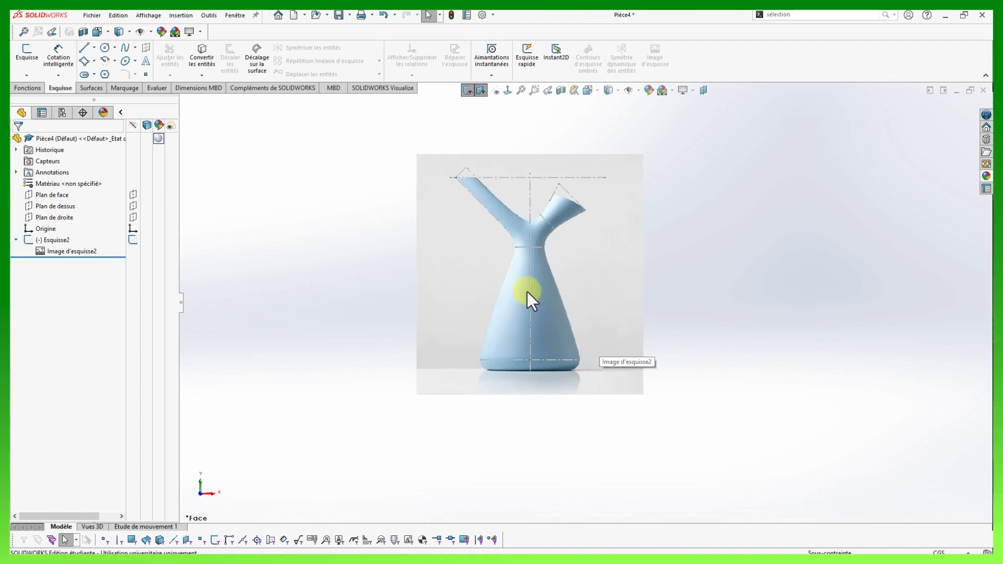
{"action": "scroll", "coordinate": [554, 221], "scroll_direction": "up", "scroll_amount": 1}
{"action": "scroll", "coordinate": [554, 221], "scroll_direction": "down", "scroll_amount": 1}
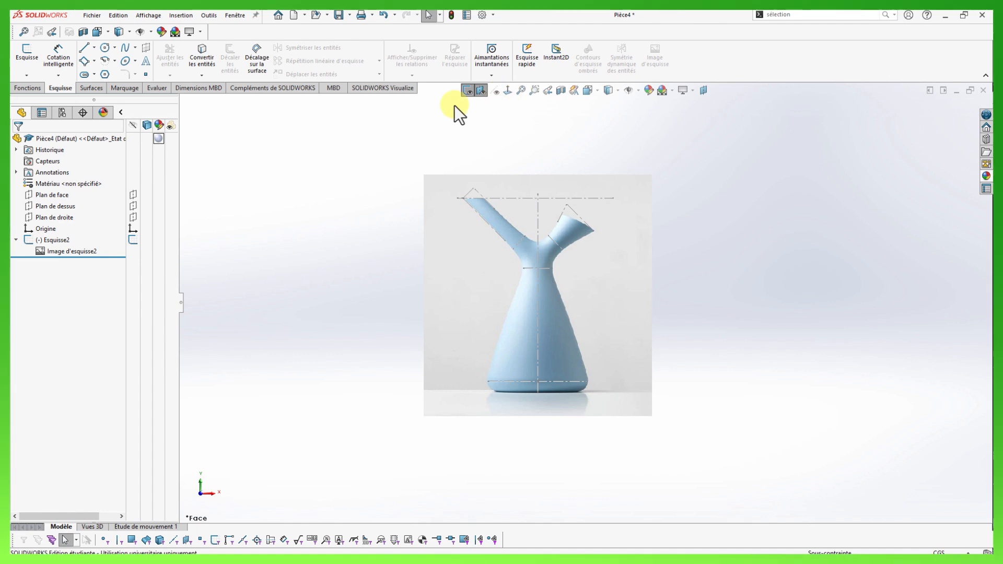
{"action": "left_click", "coordinate": [29, 88]}
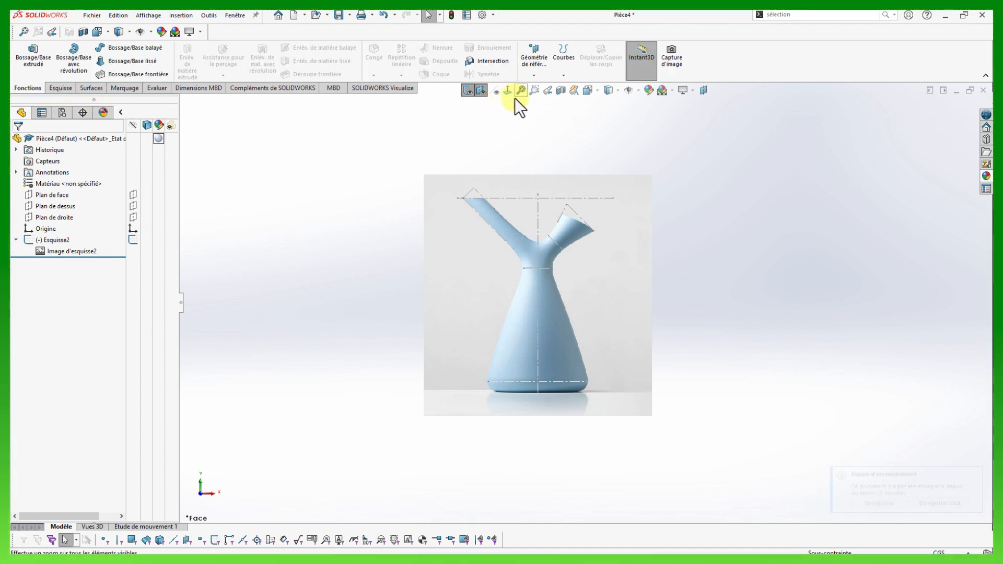
{"action": "left_click", "coordinate": [534, 76]}
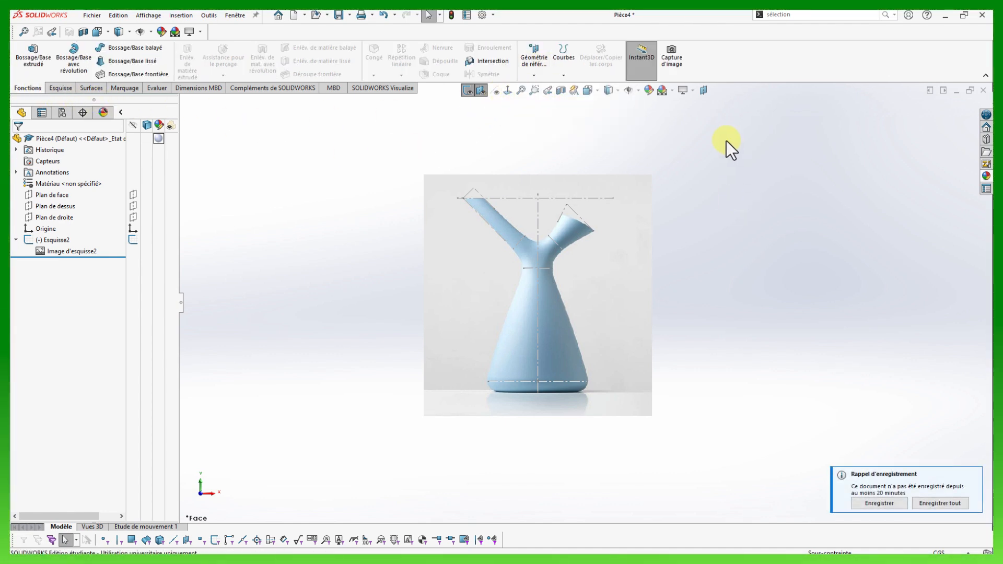
{"action": "left_click", "coordinate": [704, 91]}
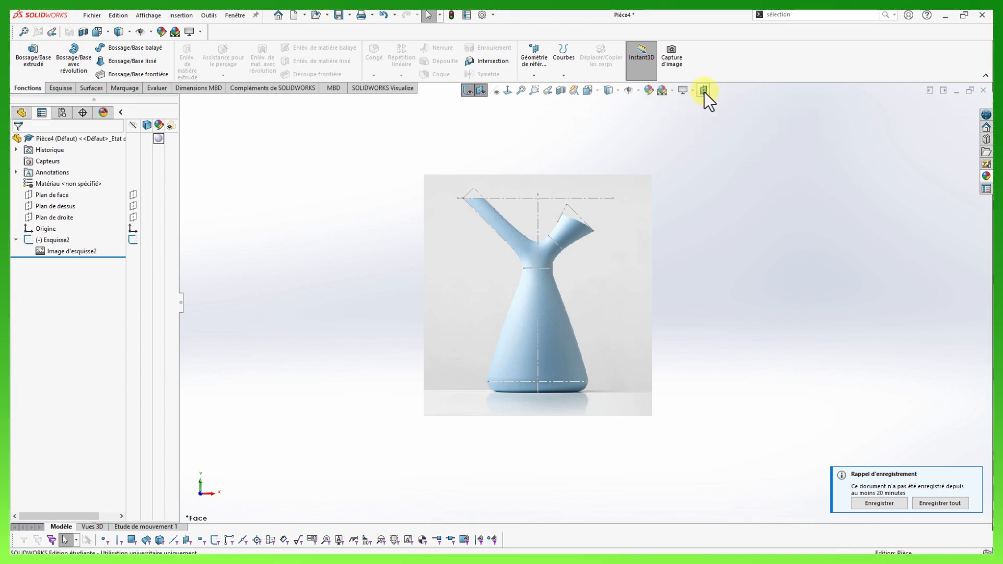
{"action": "left_click", "coordinate": [182, 103]}
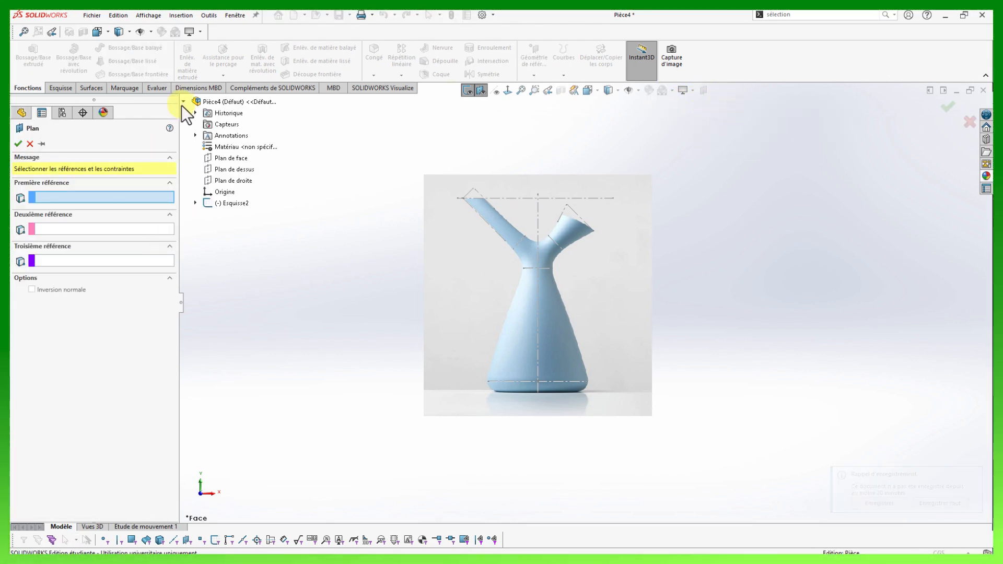
{"action": "left_click", "coordinate": [224, 170]}
{"action": "scroll", "coordinate": [433, 366], "scroll_direction": "down", "scroll_amount": 2}
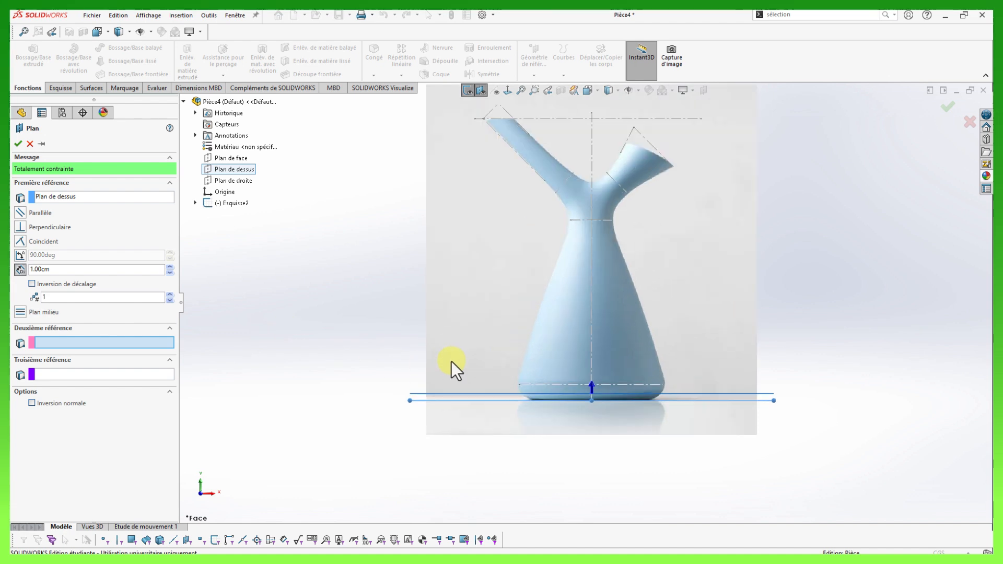
{"action": "left_click", "coordinate": [519, 385]}
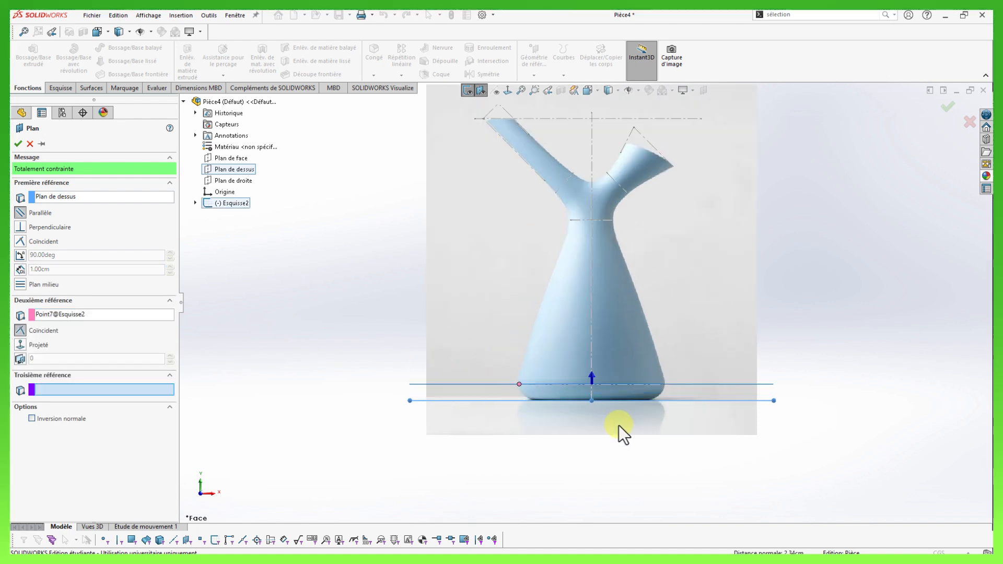
{"action": "left_click", "coordinate": [16, 146]}
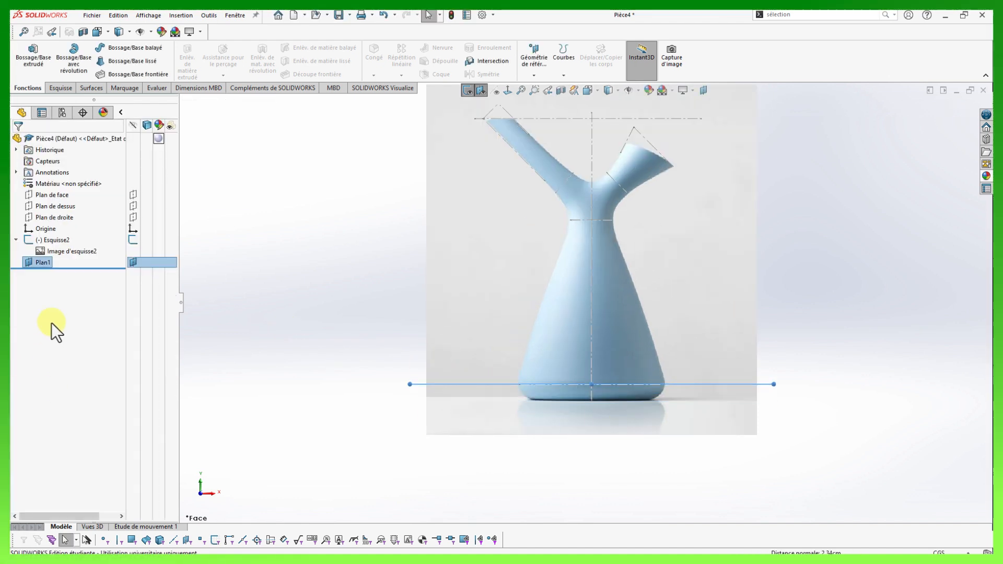
Rename the new plane at the can's base as Plan1-Bas.
{"action": "left_click", "coordinate": [41, 264]}
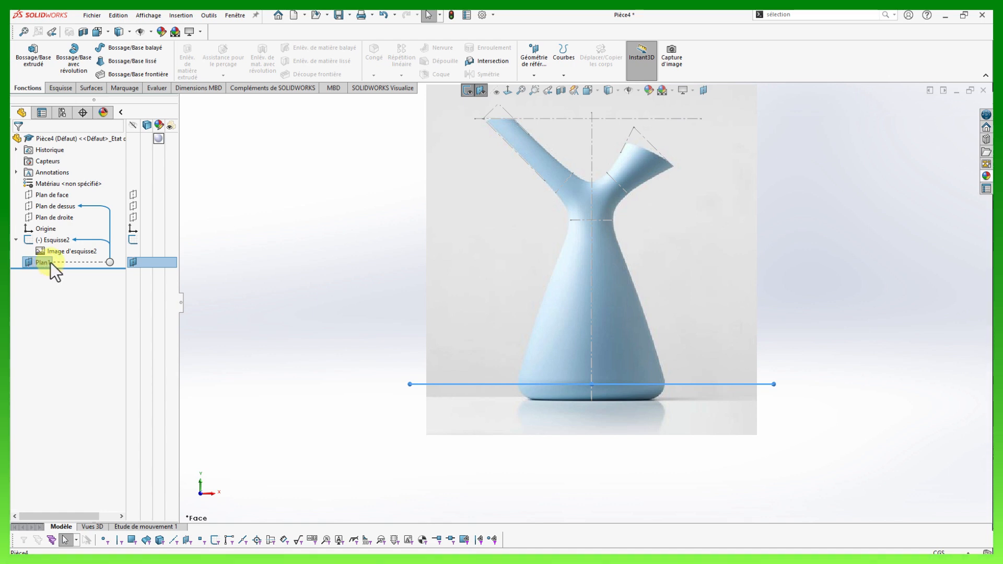
{"action": "left_click", "coordinate": [51, 262]}
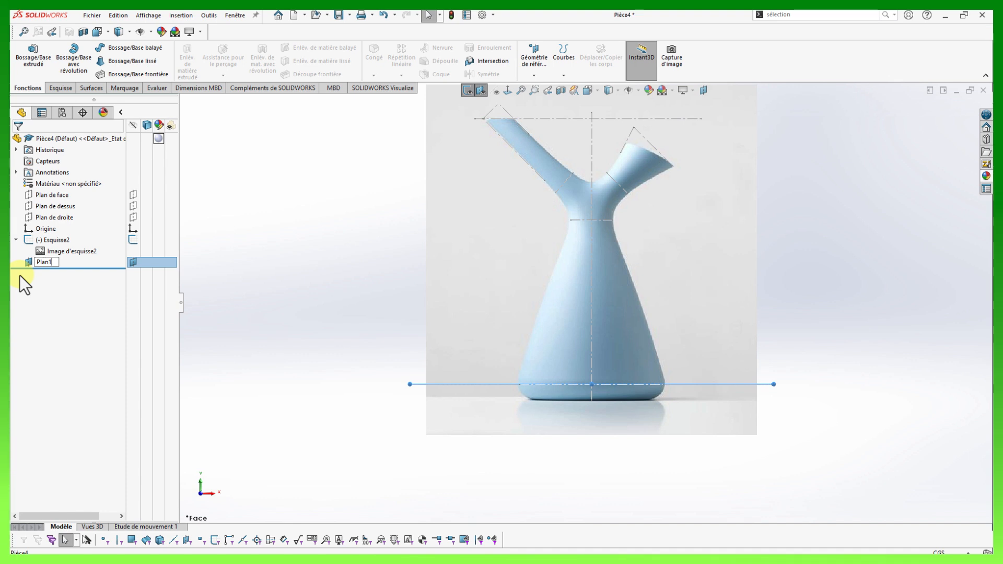
{"action": "type", "text": "-Bas"}
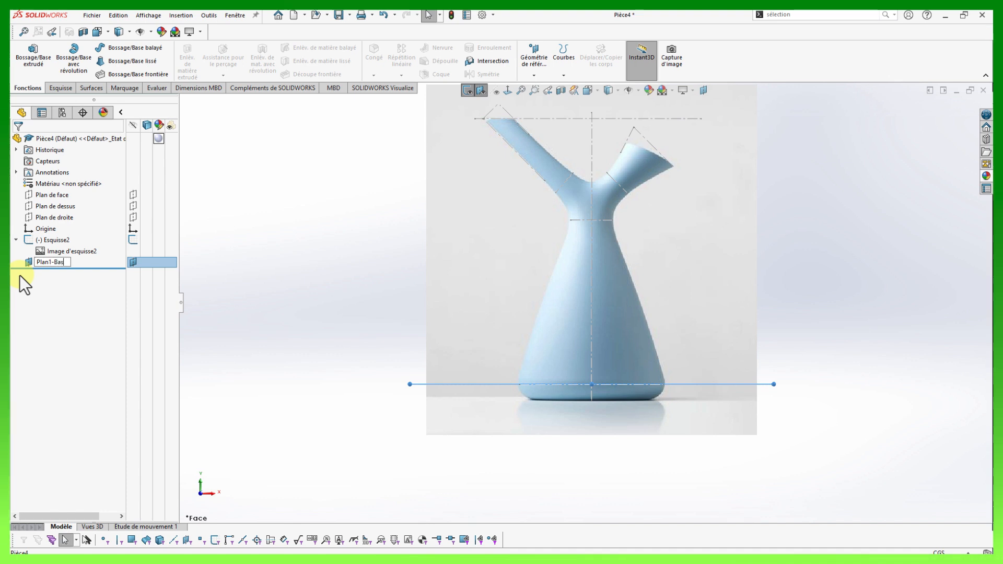
{"action": "key", "text": "Return"}
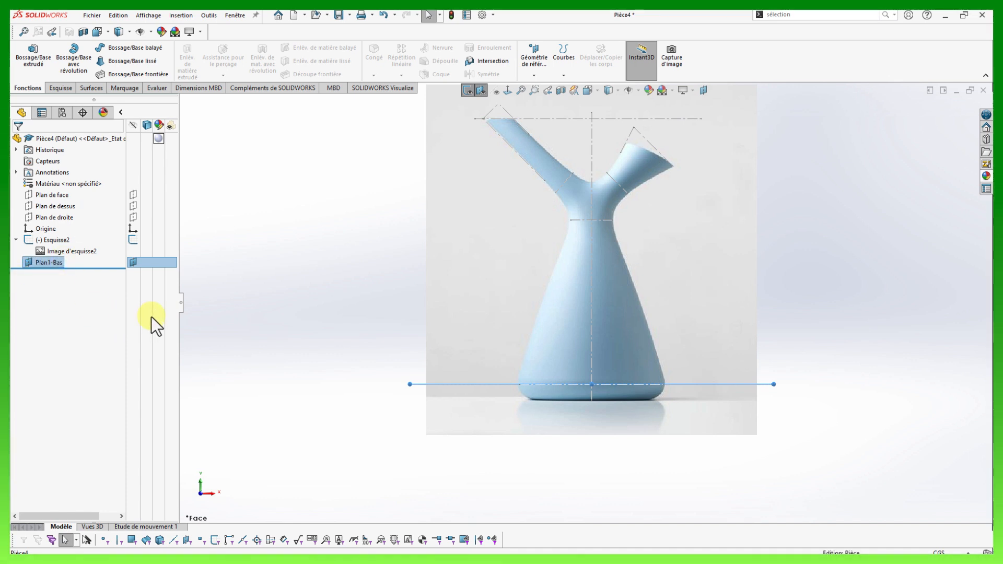
{"action": "key", "text": "Escape"}
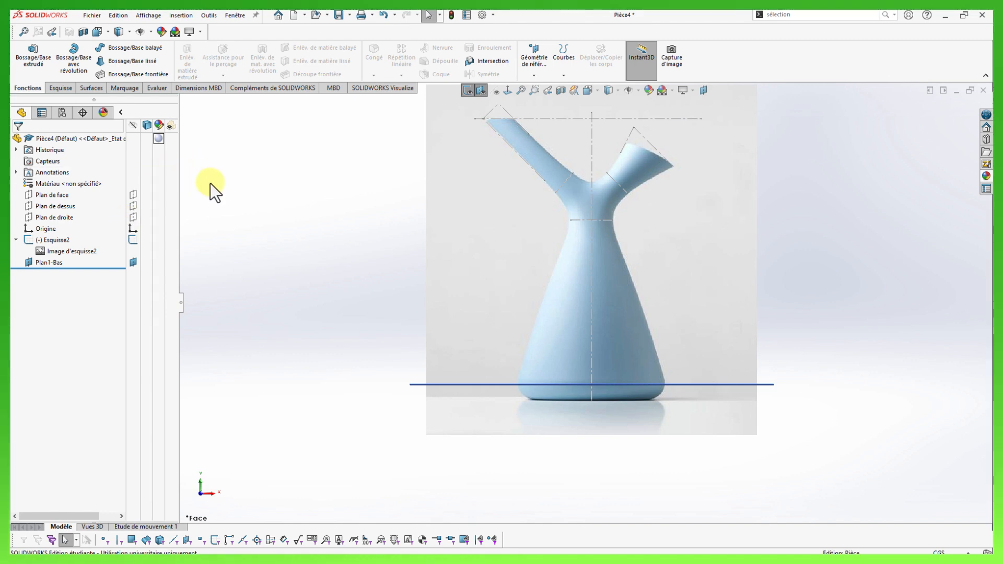
Create a reference plane parallel to the top plane, passing through the left endpoint of the horizontal construction line at the neck.
{"action": "left_click", "coordinate": [704, 90]}
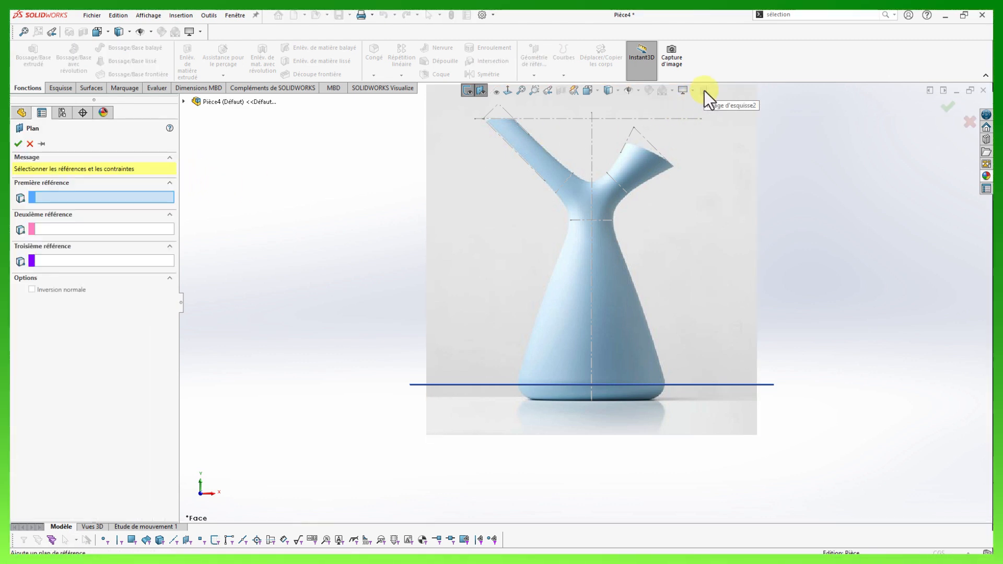
{"action": "left_click", "coordinate": [183, 101]}
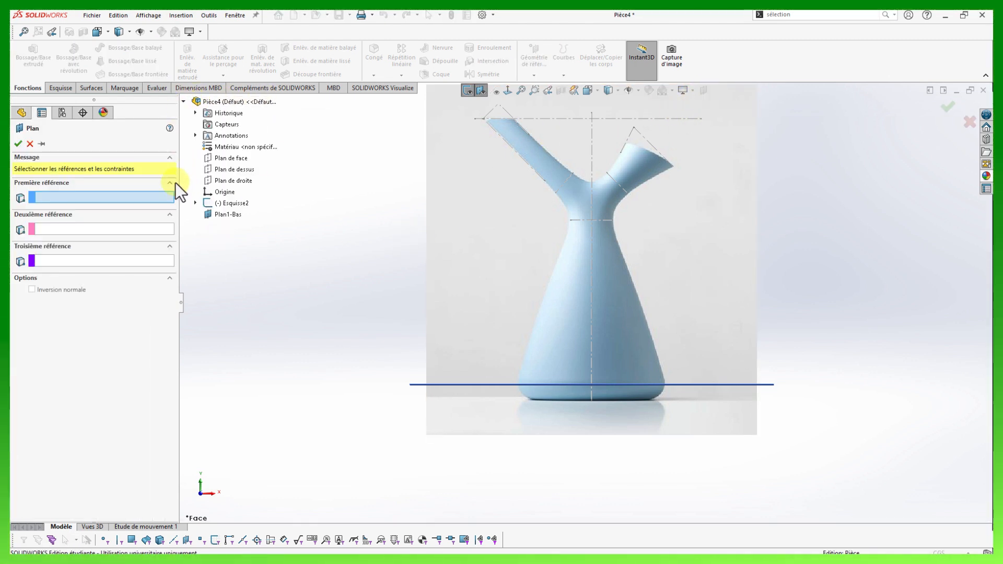
{"action": "left_click", "coordinate": [231, 173]}
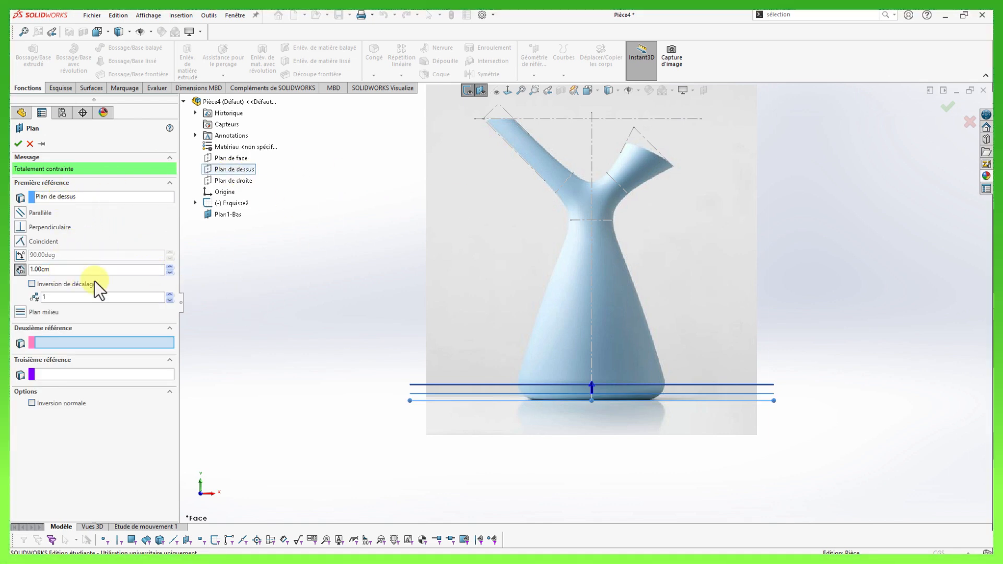
{"action": "left_click", "coordinate": [570, 220]}
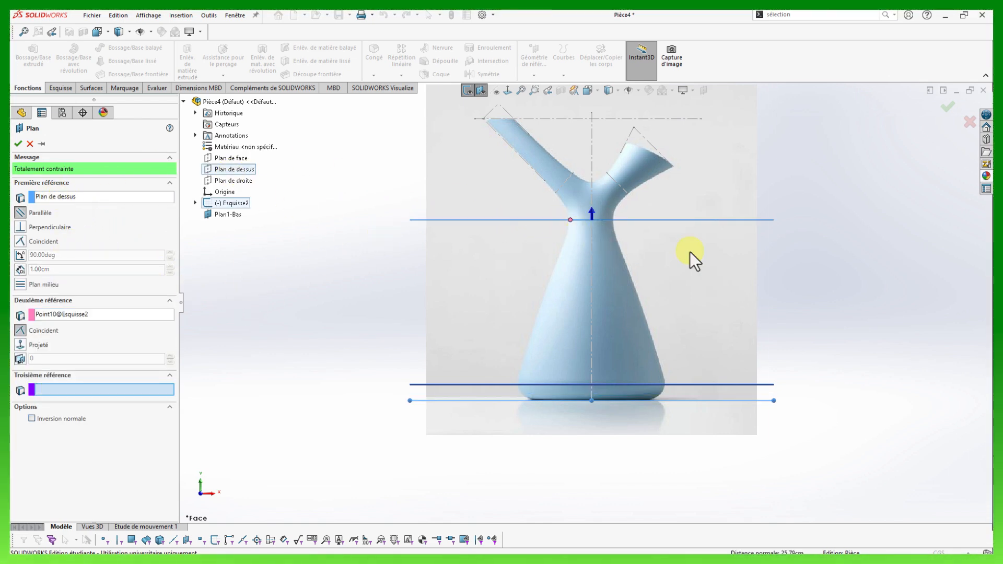
{"action": "left_click", "coordinate": [18, 143]}
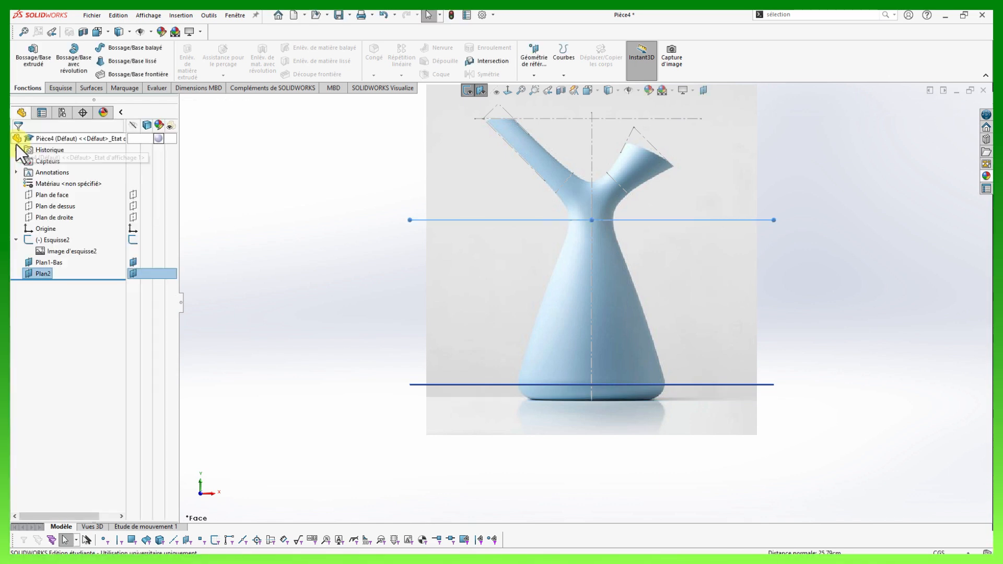
Rename the new plane at the neck as Plan2 -Haut.
{"action": "left_click", "coordinate": [44, 274]}
{"action": "left_click", "coordinate": [45, 274]}
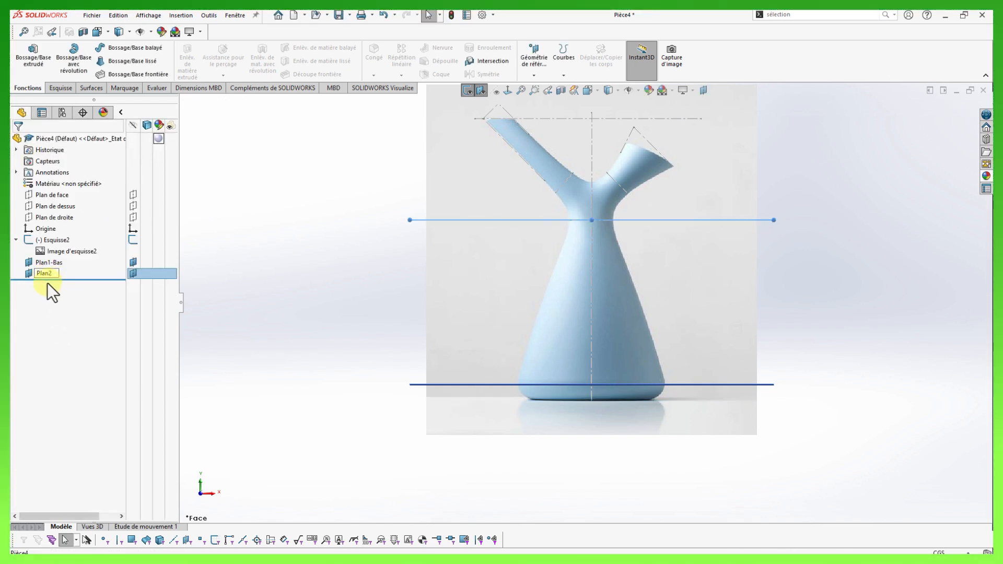
{"action": "type", "text": "-Hau"}
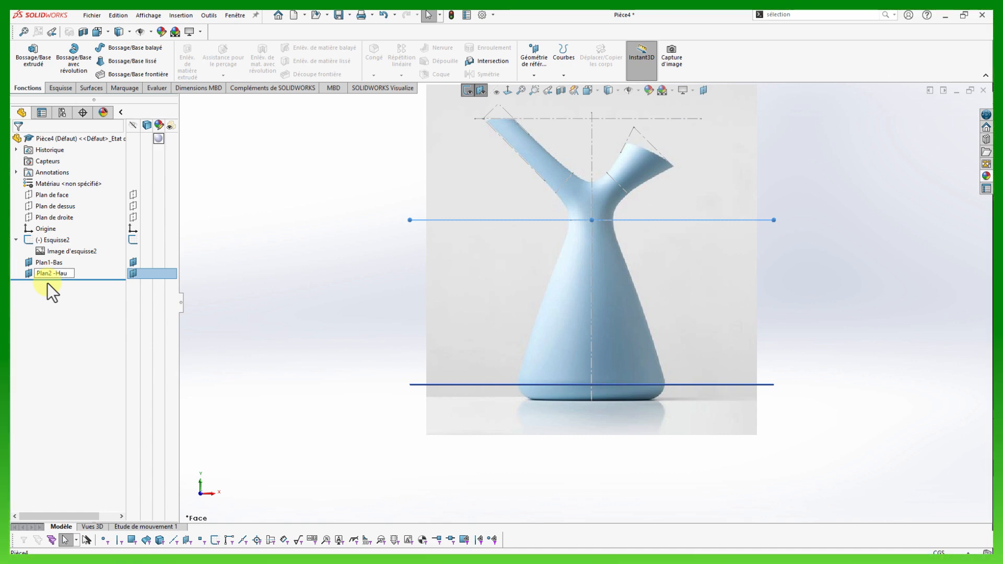
{"action": "type", "text": "t"}
{"action": "key", "text": "Return"}
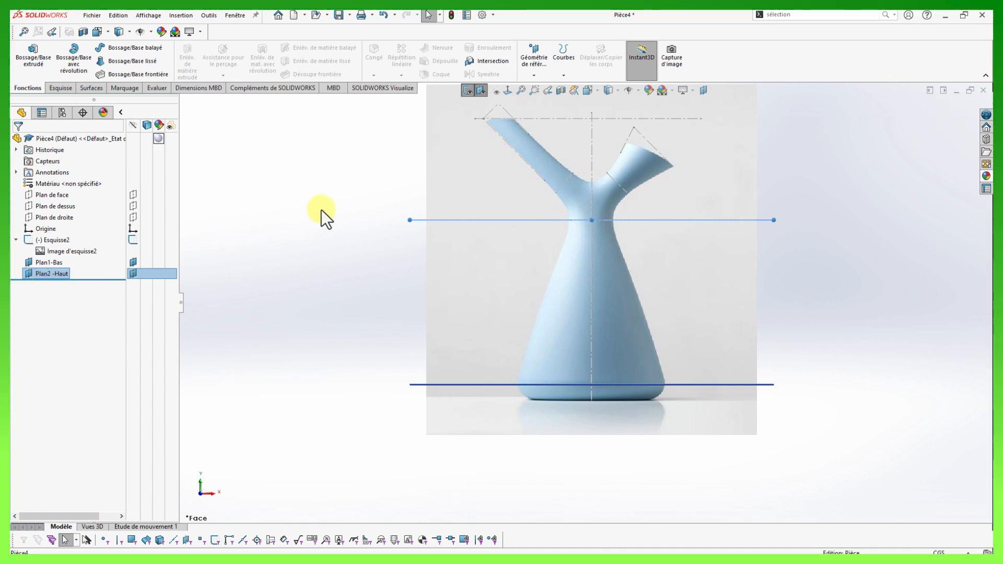
Create a reference plane perpendicular to the front plane and coincident with the short construction line at the base of the right spout.
{"action": "scroll", "coordinate": [640, 223], "scroll_direction": "down", "scroll_amount": 3}
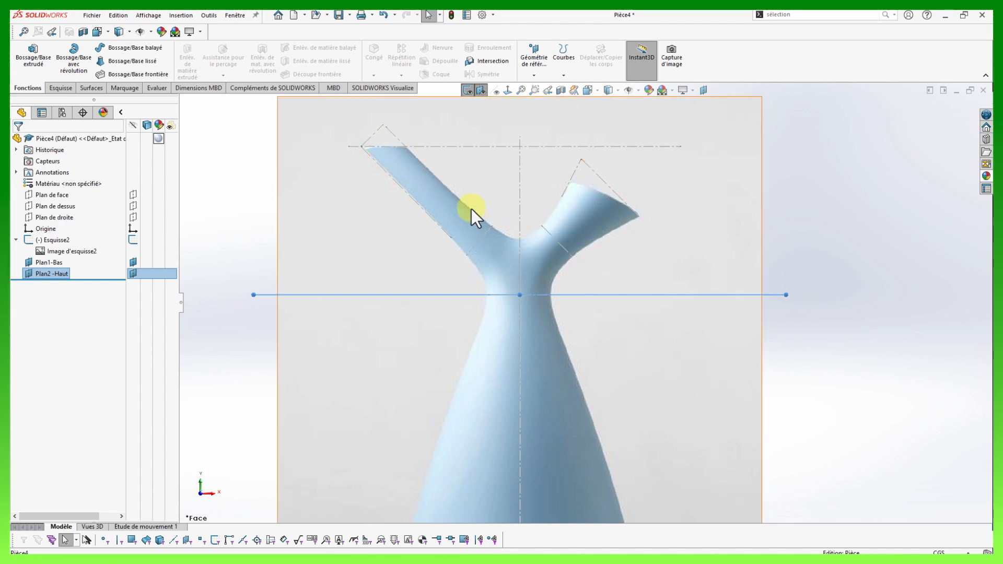
{"action": "scroll", "coordinate": [586, 298], "scroll_direction": "up", "scroll_amount": 3}
{"action": "left_click", "coordinate": [250, 224]}
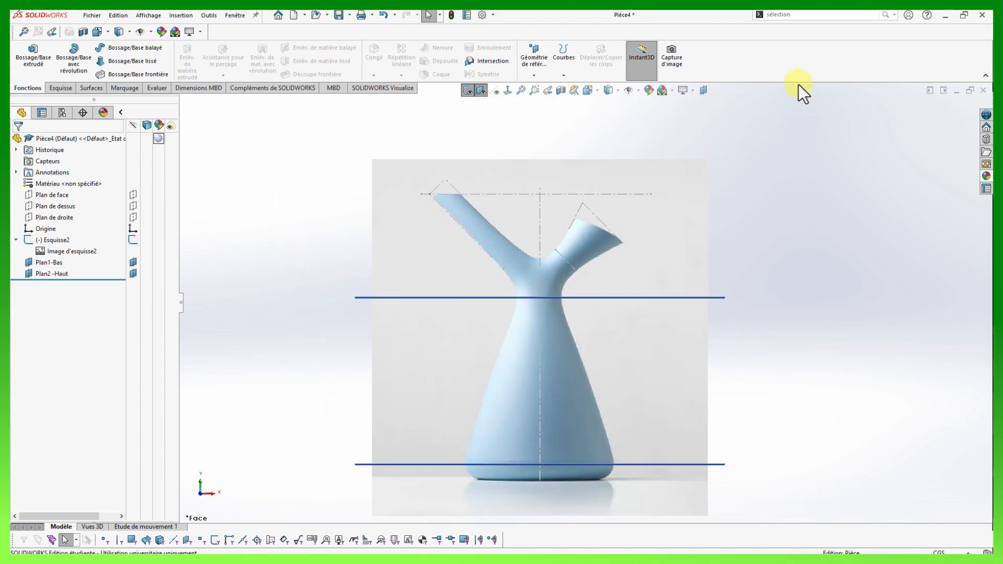
{"action": "left_click", "coordinate": [704, 90]}
{"action": "left_click", "coordinate": [184, 102]}
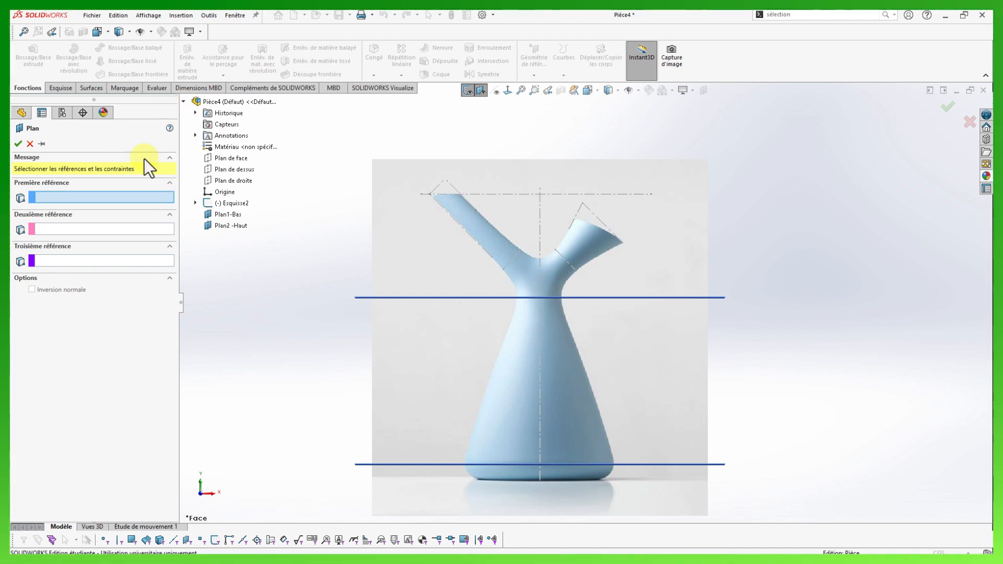
{"action": "left_click", "coordinate": [233, 161]}
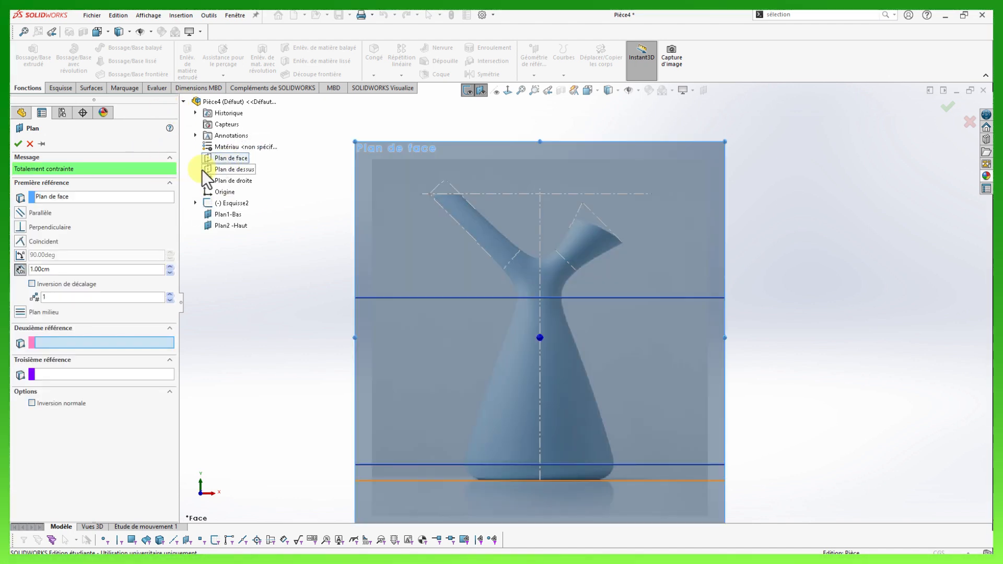
{"action": "left_click", "coordinate": [565, 260]}
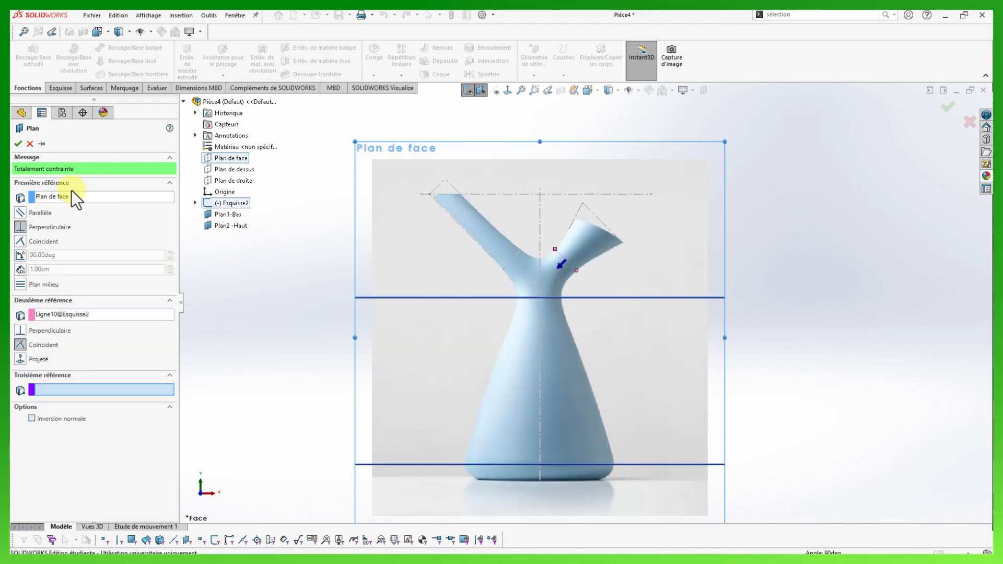
{"action": "left_click", "coordinate": [18, 144]}
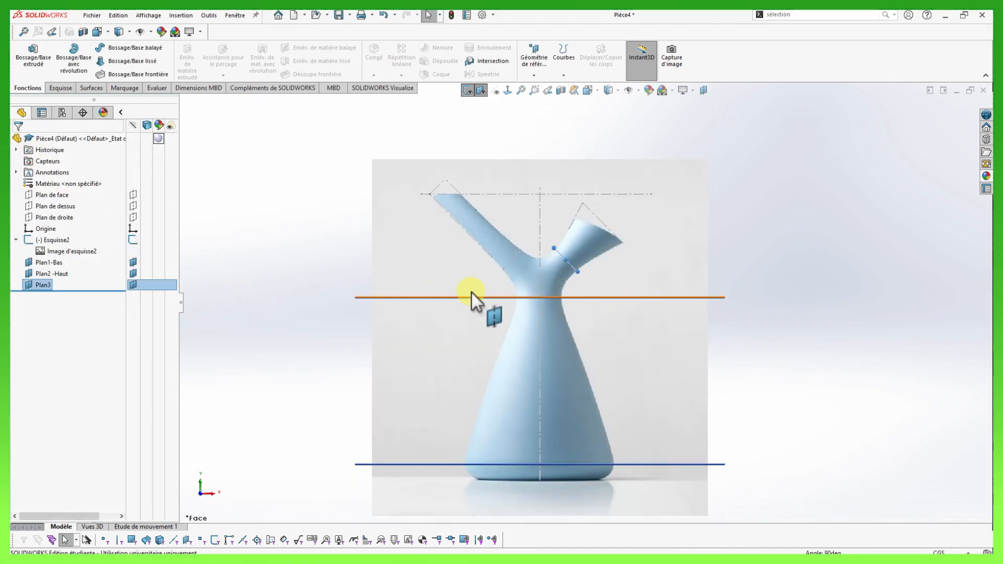
Rename the plane at the base of the right spout as Plan3 - D-B.
{"action": "left_click", "coordinate": [43, 287]}
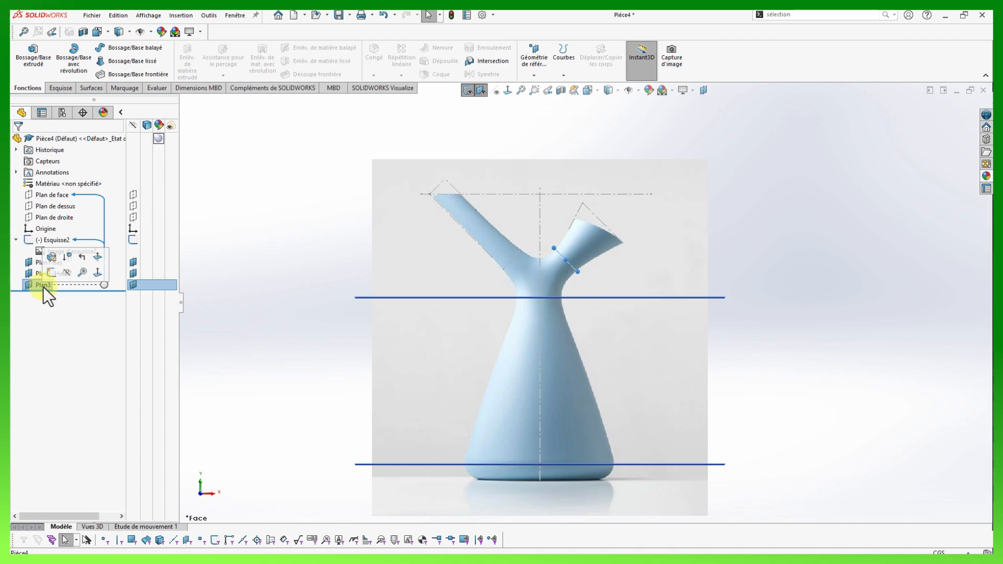
{"action": "left_click", "coordinate": [43, 286]}
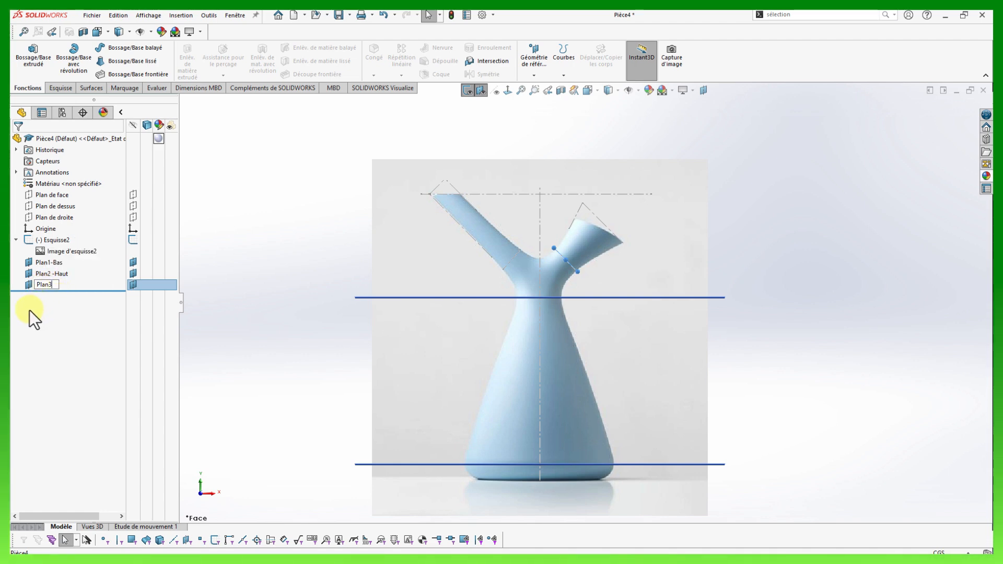
{"action": "type", "text": "- D-B"}
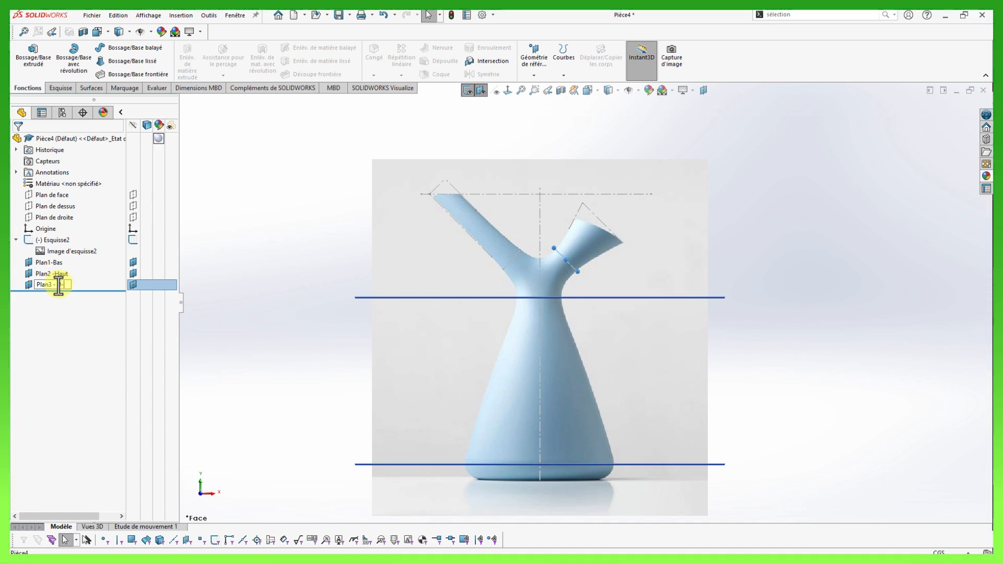
{"action": "left_click", "coordinate": [227, 233]}
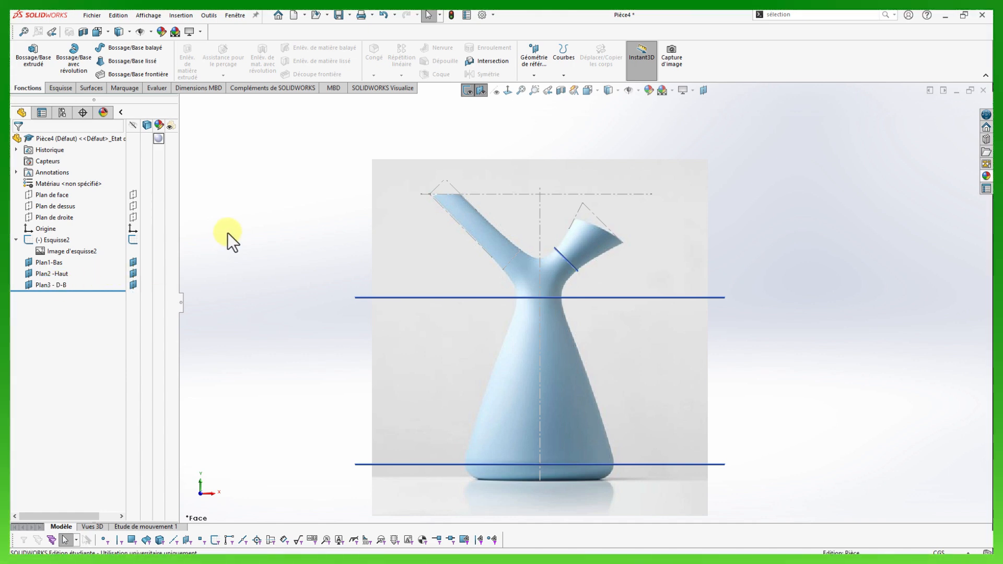
Create a reference plane perpendicular to the front plane and coincident with the construction line across the right spout's mouth.
{"action": "left_click", "coordinate": [703, 90]}
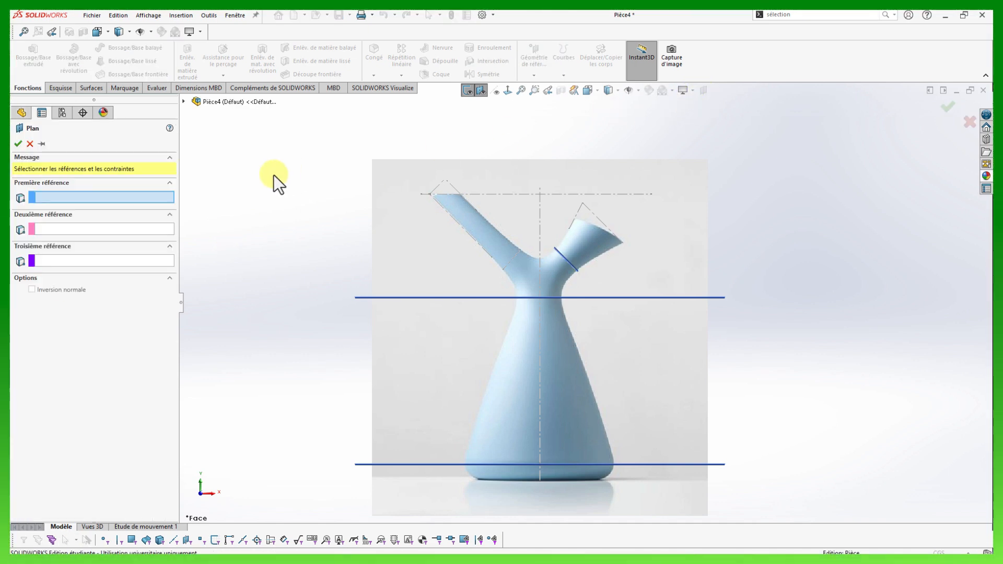
{"action": "left_click", "coordinate": [184, 102]}
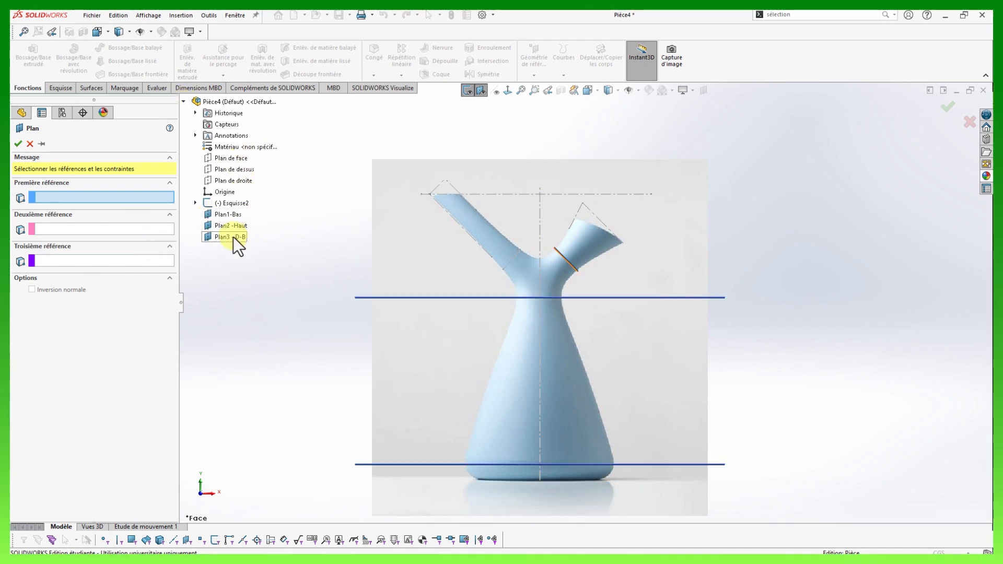
{"action": "left_click", "coordinate": [231, 157]}
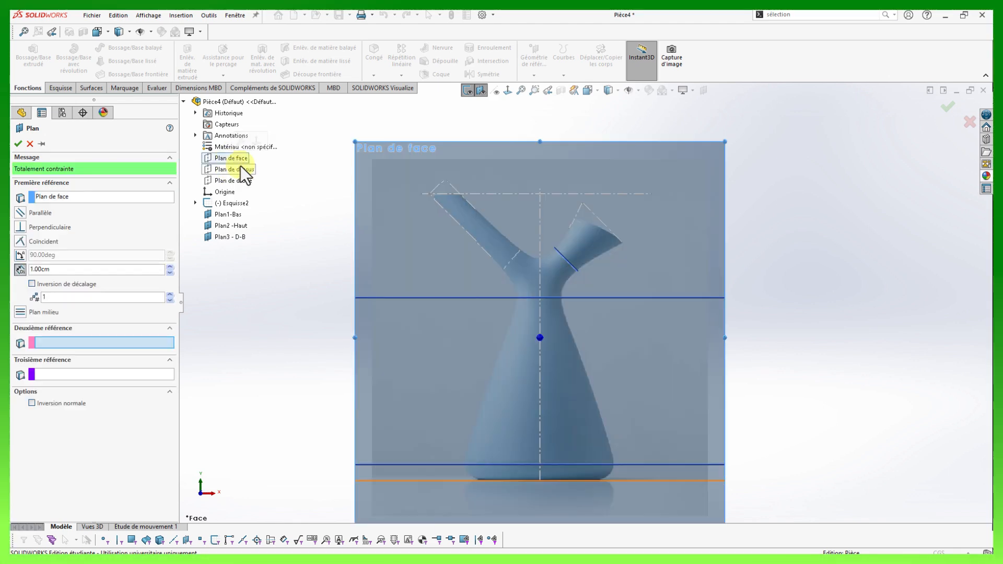
{"action": "left_click", "coordinate": [597, 217]}
{"action": "left_click", "coordinate": [18, 145]}
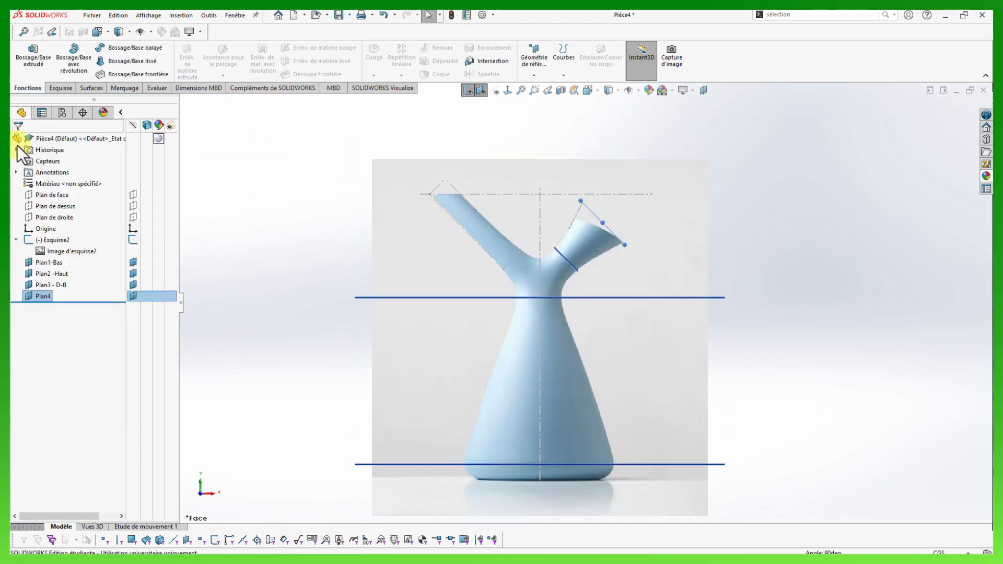
Rename the plane at the right spout's mouth as Plan4 - d-H.
{"action": "left_click", "coordinate": [44, 297]}
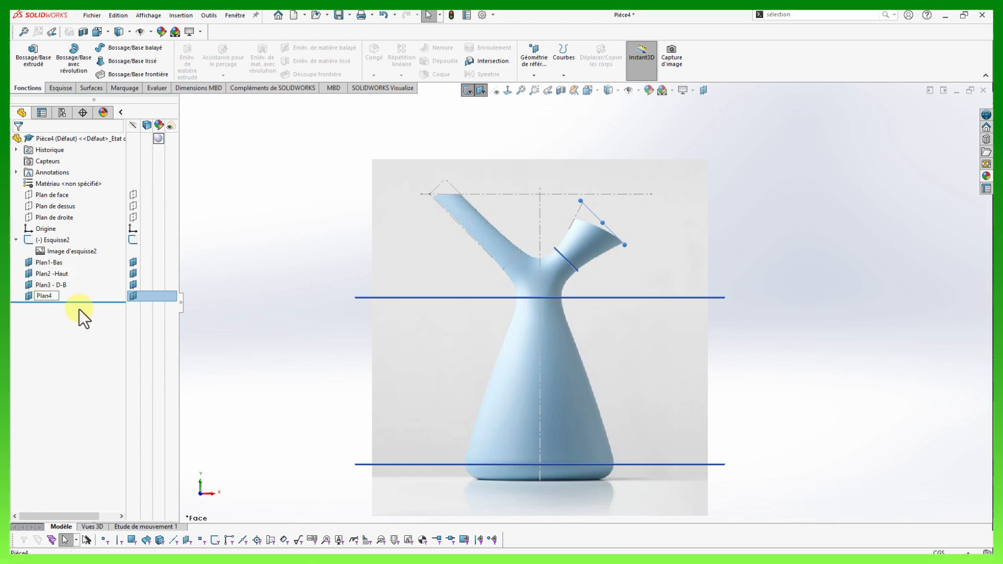
{"action": "type", "text": "- d-H"}
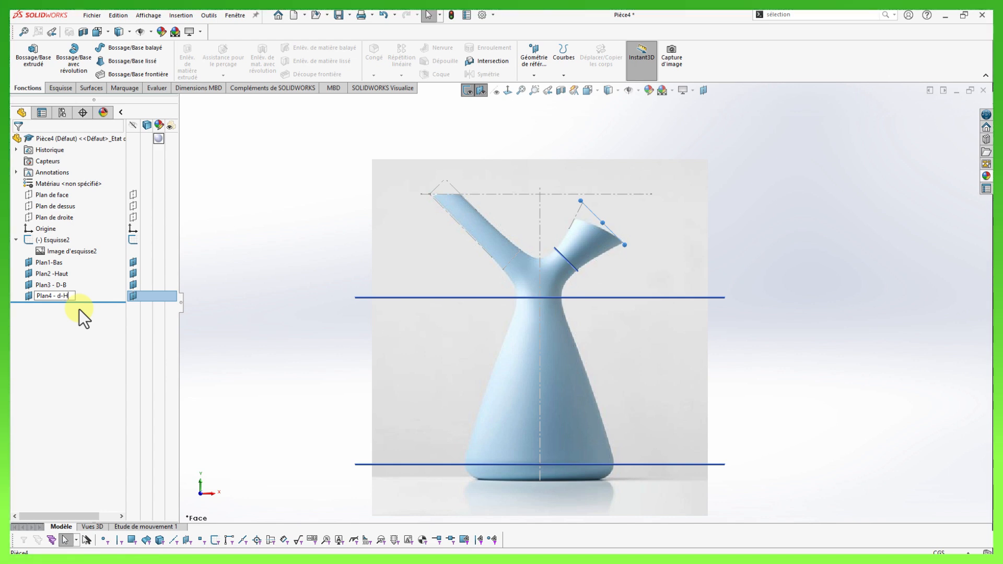
{"action": "key", "text": "Return"}
{"action": "left_click", "coordinate": [275, 221]}
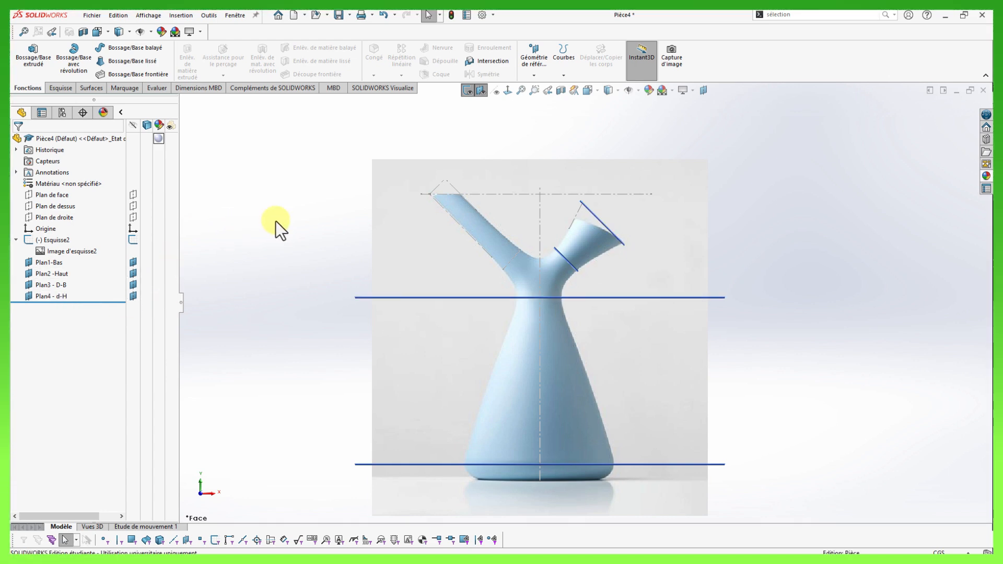
Create a reference plane from the top plane and the short construction line at the base of the left spout.
{"action": "left_click", "coordinate": [703, 90]}
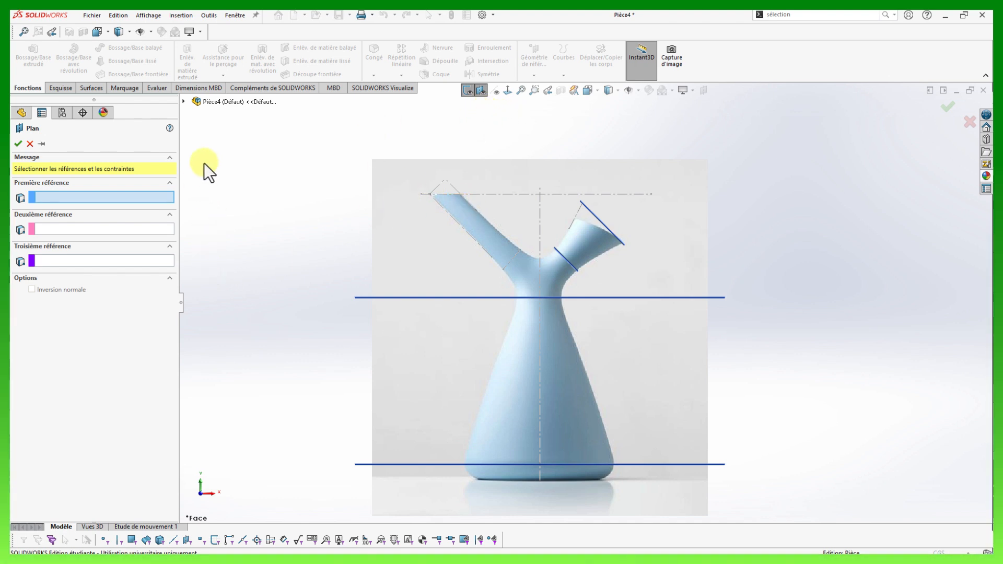
{"action": "left_click", "coordinate": [184, 101]}
{"action": "left_click", "coordinate": [233, 170]}
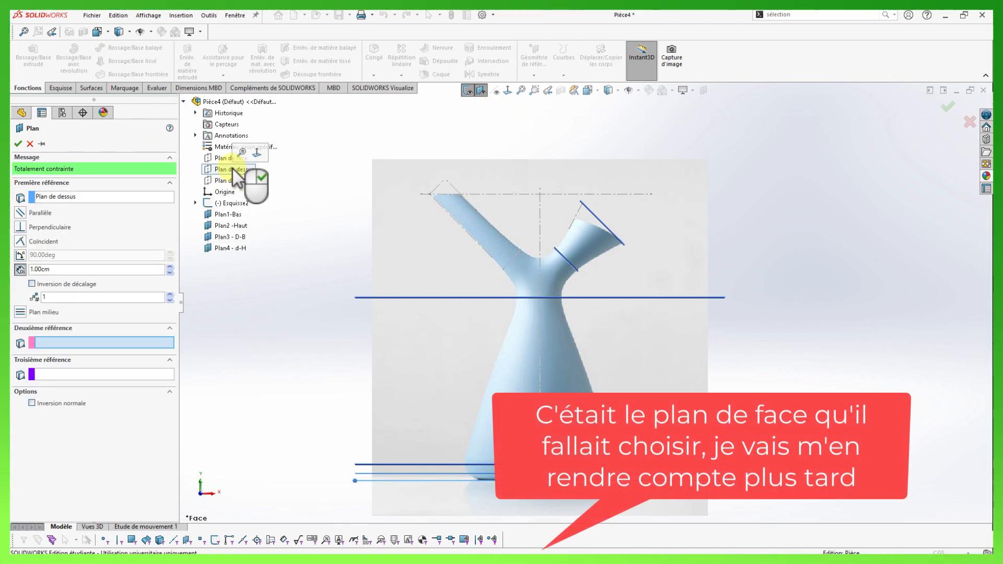
{"action": "left_click", "coordinate": [514, 259]}
{"action": "left_click", "coordinate": [19, 144]}
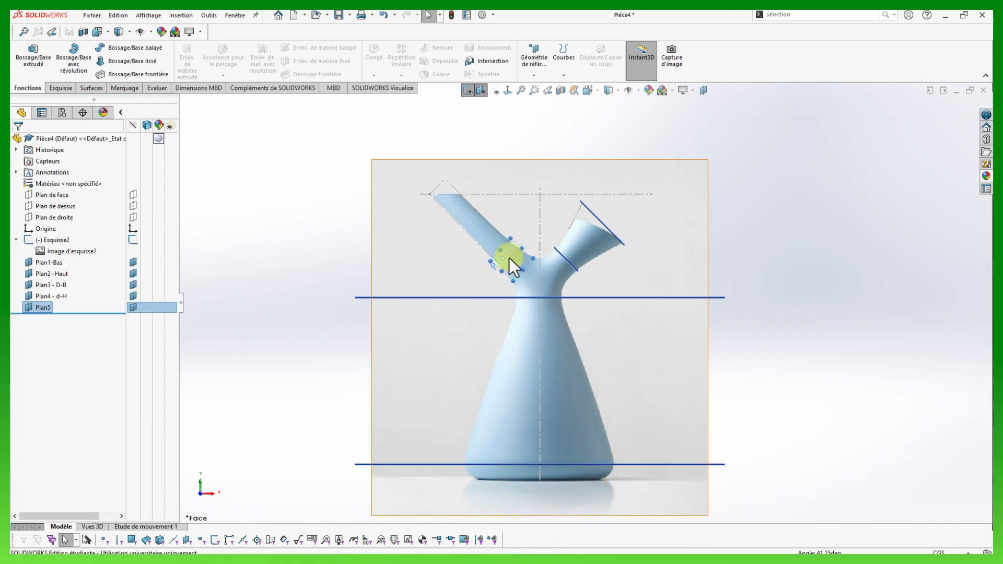
Rename the plane at the base of the left spout as Plan5 - G-B.
{"action": "left_click", "coordinate": [42, 308]}
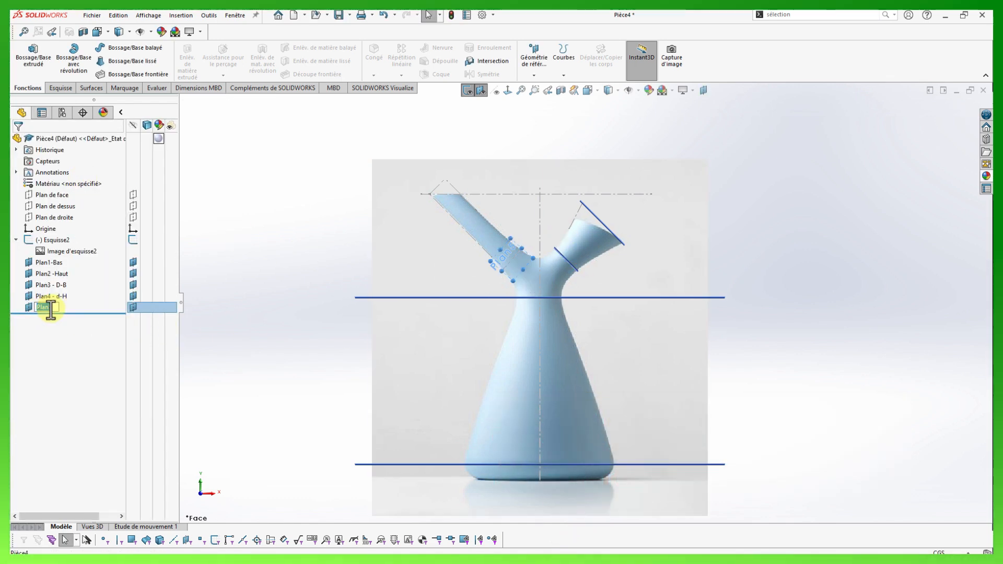
{"action": "type", "text": "-"}
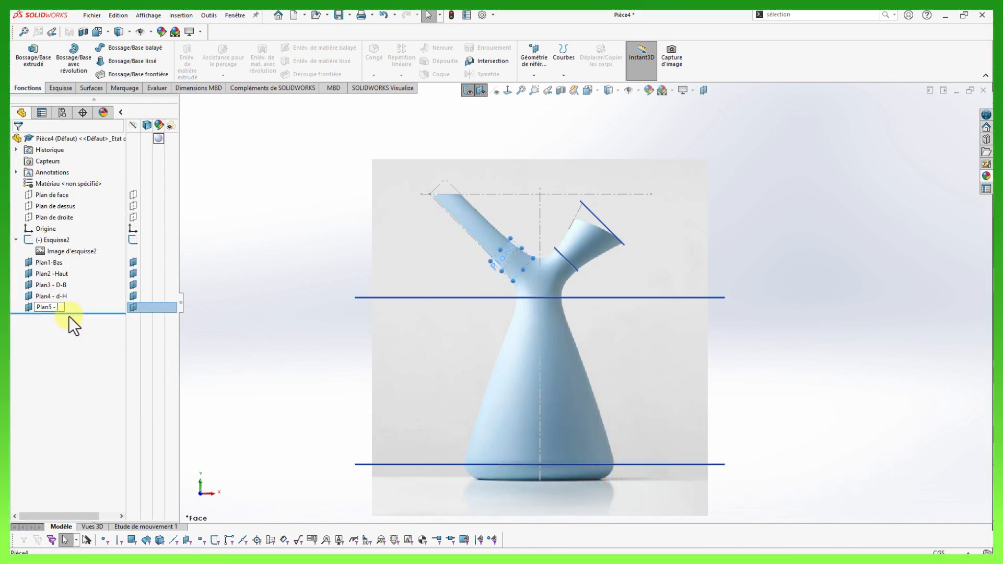
{"action": "type", "text": " G-"}
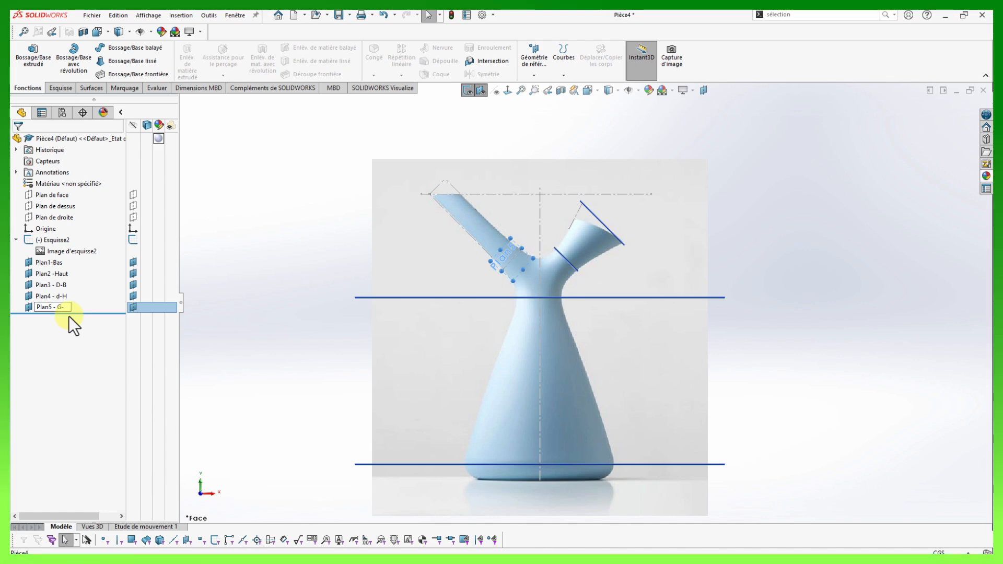
{"action": "type", "text": "B"}
{"action": "key", "text": "Return"}
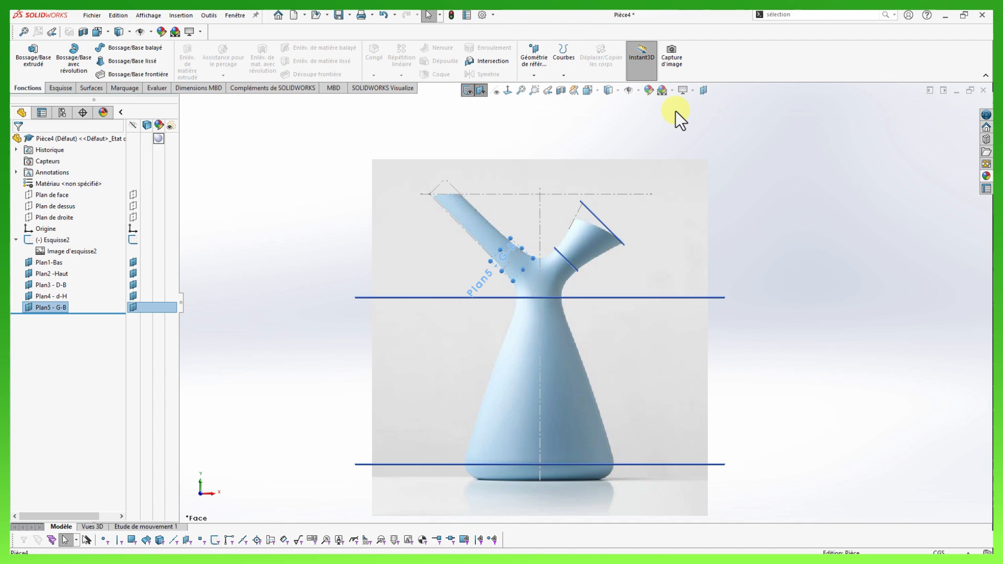
Create a reference plane perpendicular to the front plane and coincident with the construction line at the left spout's tip.
{"action": "left_click", "coordinate": [704, 92]}
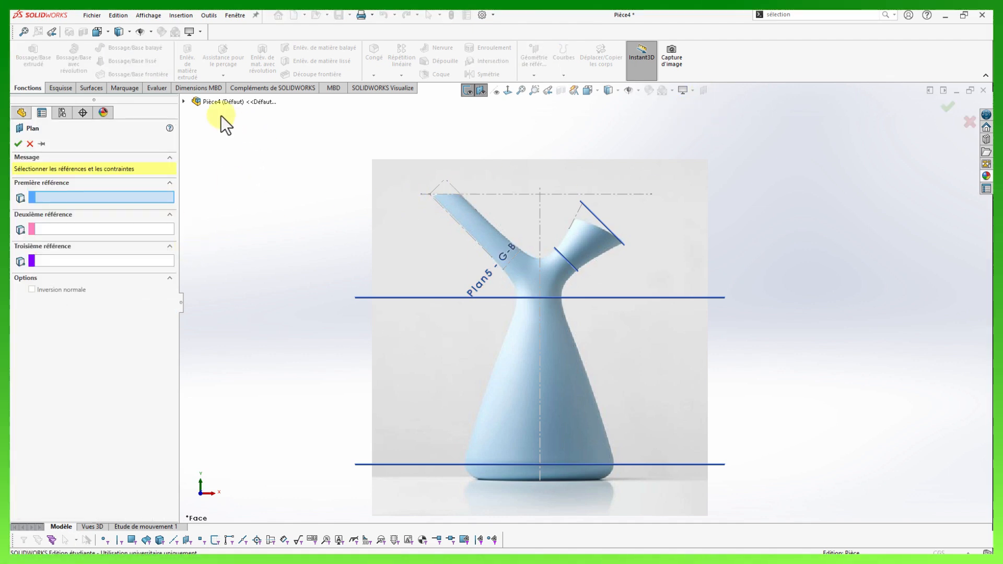
{"action": "left_click", "coordinate": [183, 102]}
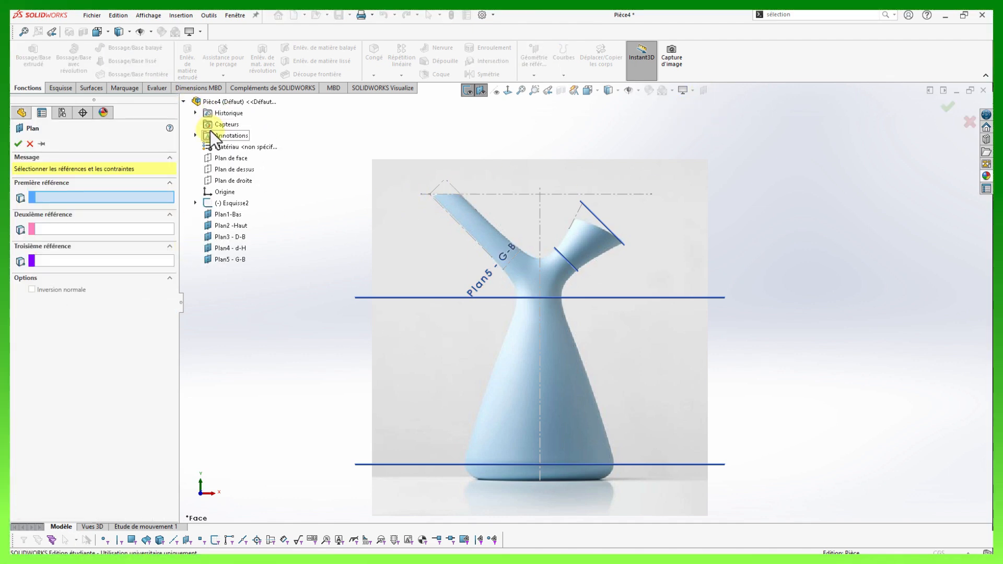
{"action": "left_click", "coordinate": [229, 160]}
{"action": "left_click", "coordinate": [439, 186]}
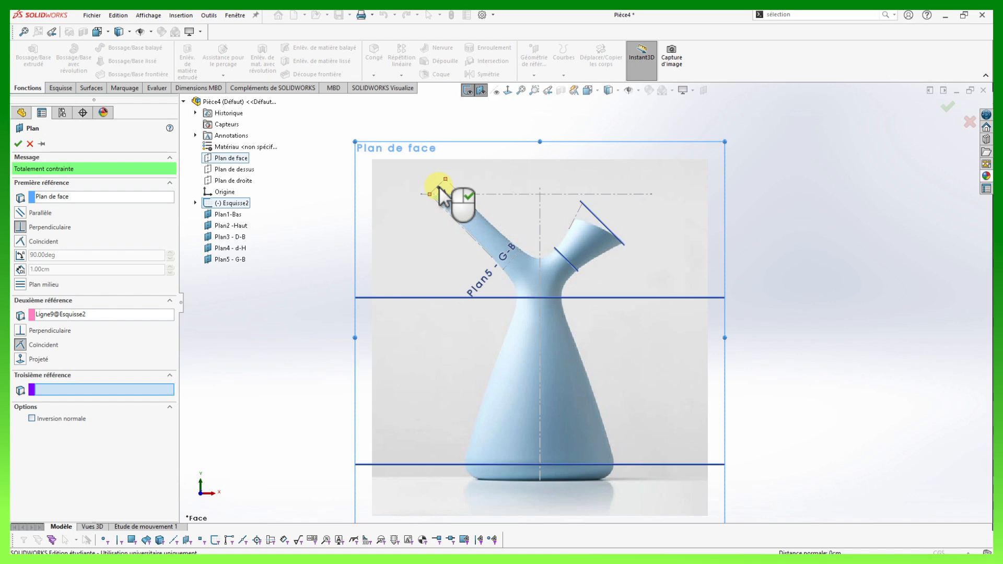
{"action": "left_click", "coordinate": [18, 143]}
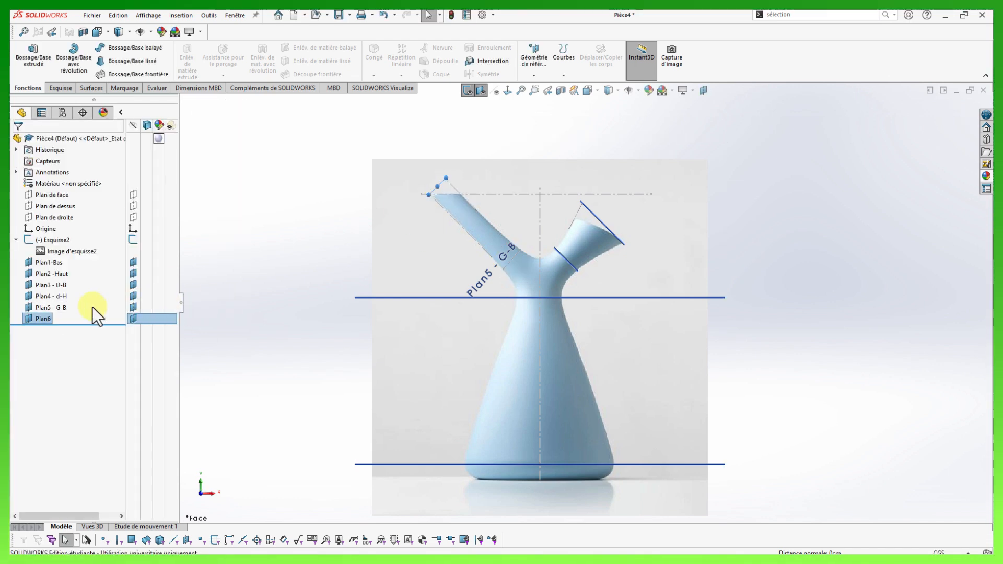
Rename the plane at the left spout's tip as Plan6 -G-H.
{"action": "left_click", "coordinate": [49, 317]}
{"action": "left_click", "coordinate": [48, 318]}
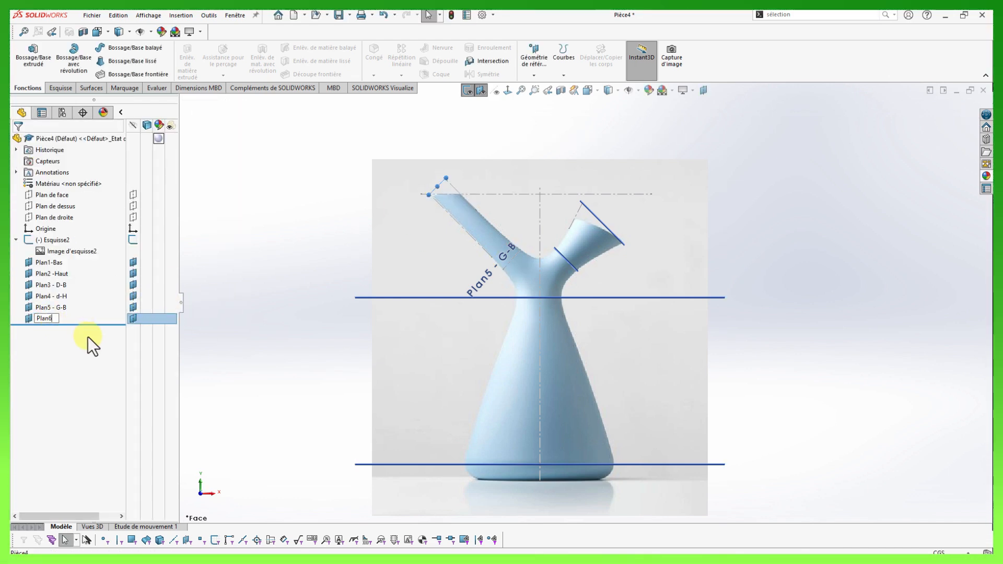
{"action": "type", "text": "-"}
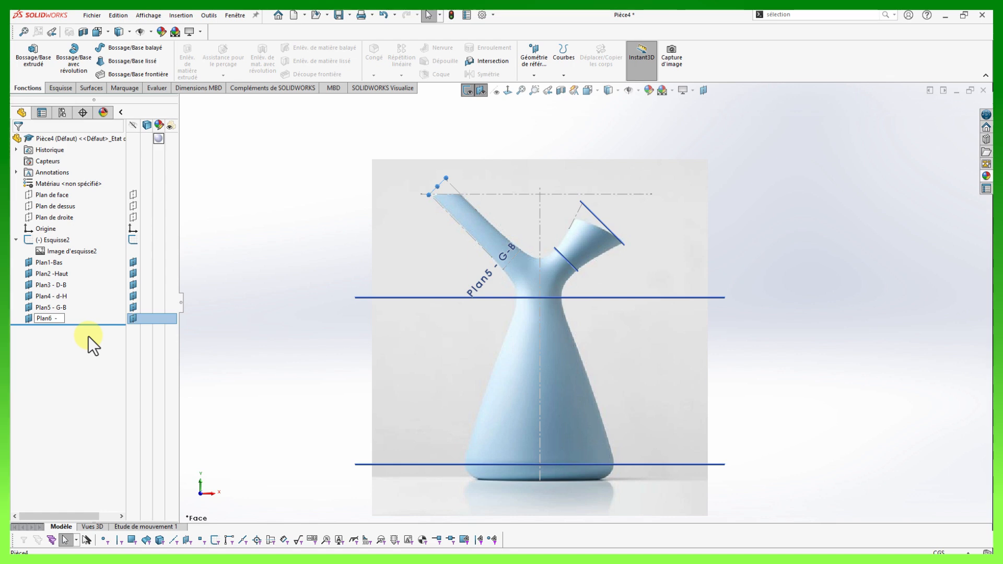
{"action": "type", "text": "G-H"}
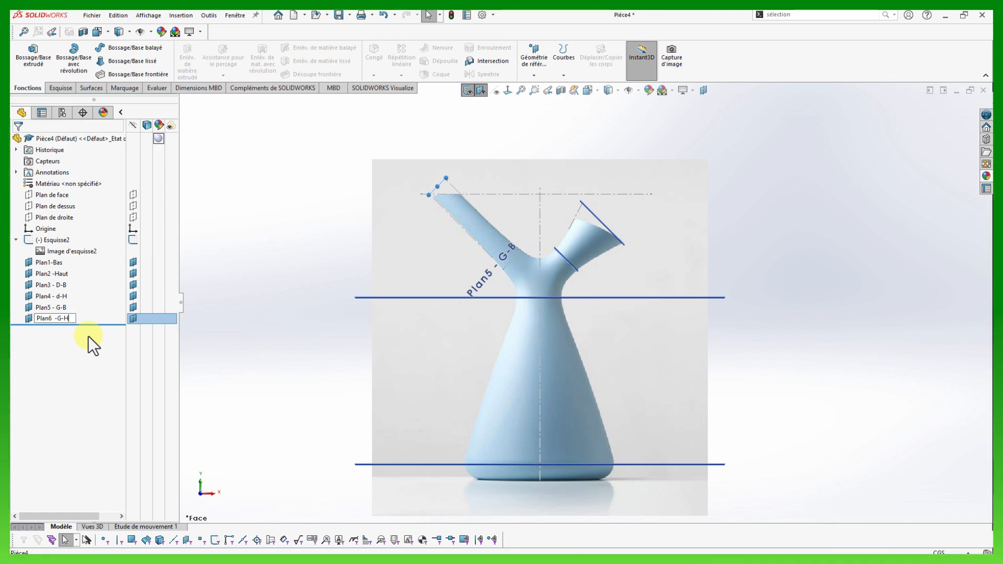
{"action": "key", "text": "Return"}
{"action": "left_click", "coordinate": [272, 276]}
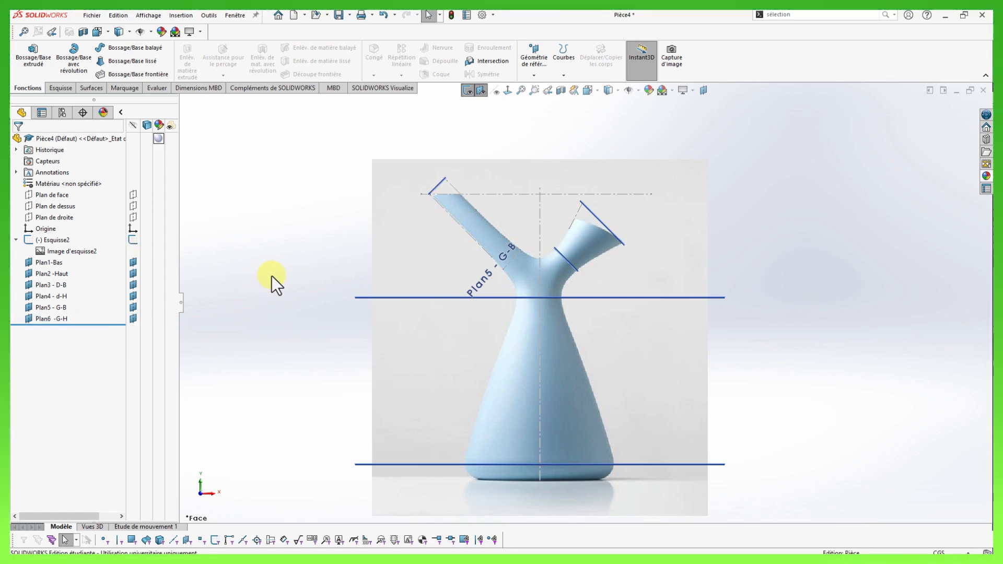
Start a sketch on Plan1-Bas and draw a centerpoint semicircular arc around the origin with a radius of about 17.7 cm.
{"action": "left_click", "coordinate": [46, 263]}
{"action": "left_click", "coordinate": [30, 262]}
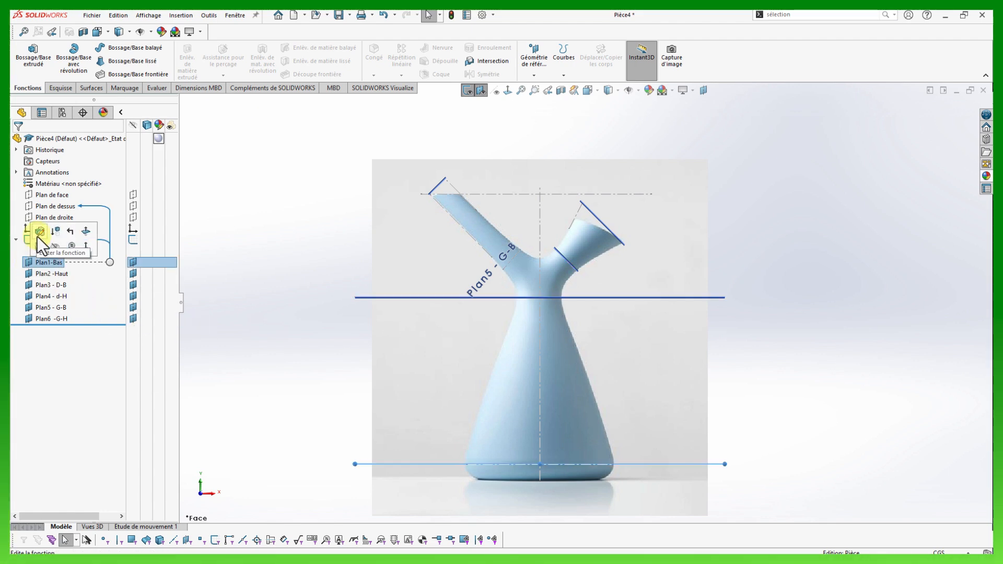
{"action": "left_click", "coordinate": [40, 247]}
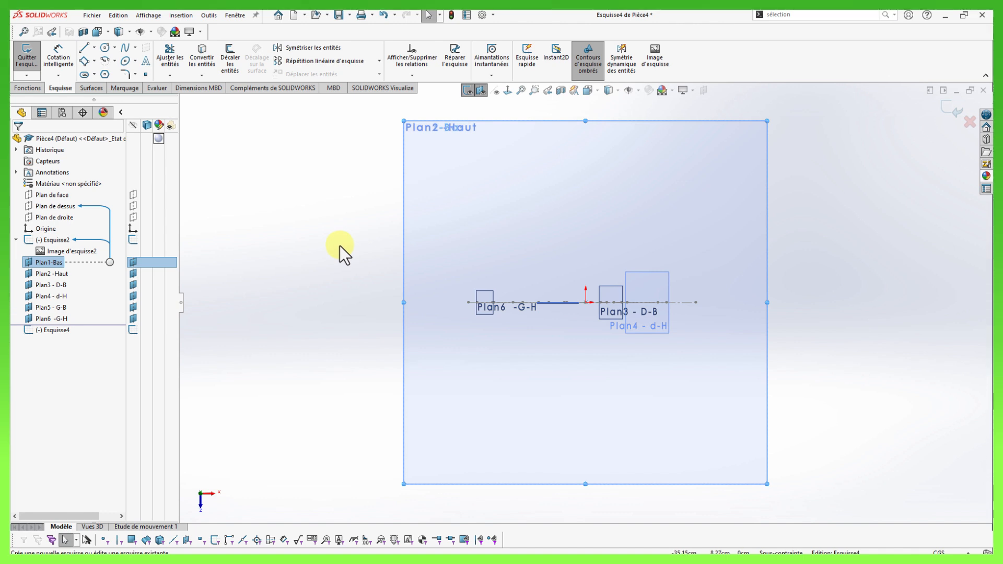
{"action": "key", "text": "s"}
{"action": "left_click", "coordinate": [440, 277]}
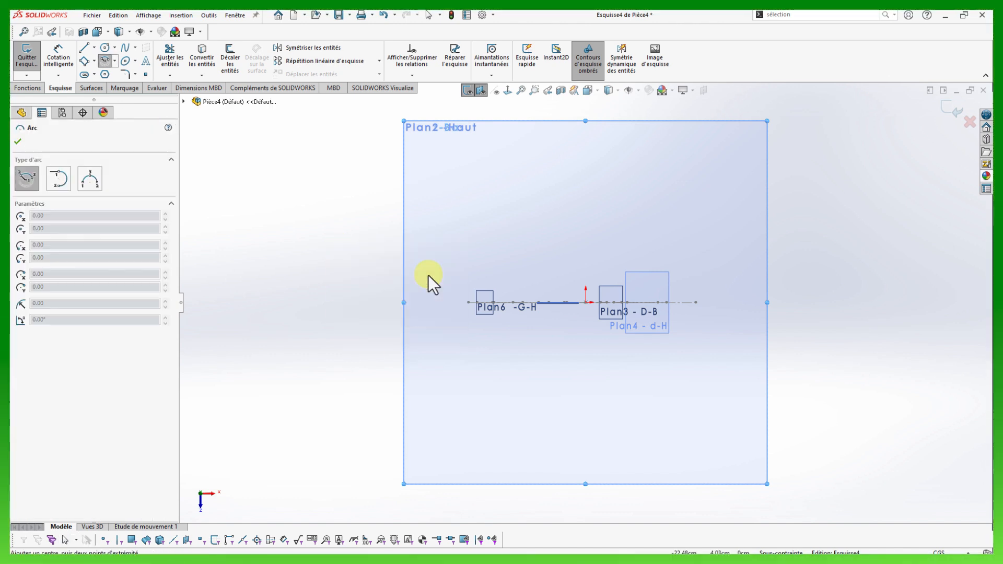
{"action": "left_click", "coordinate": [586, 303]}
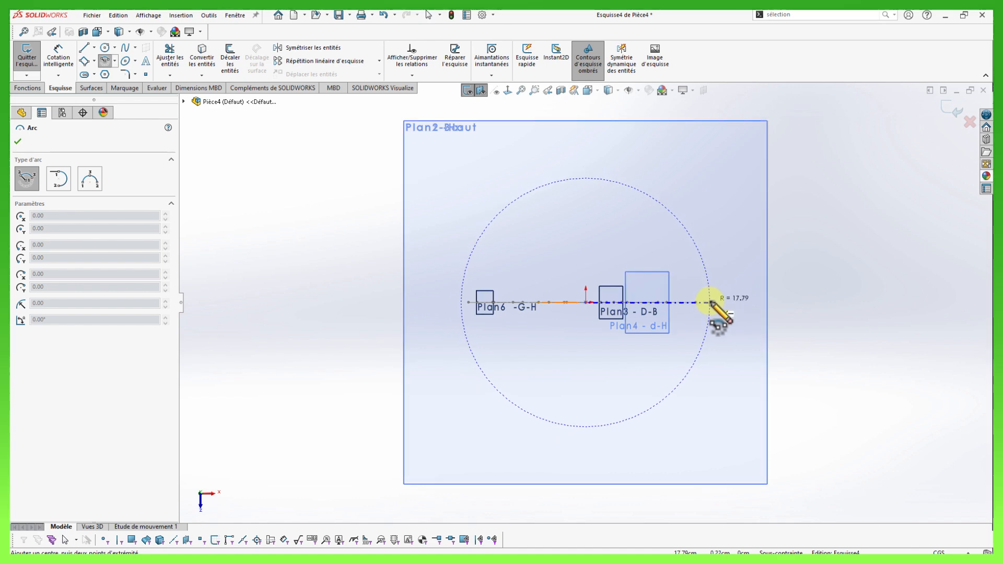
{"action": "left_click", "coordinate": [709, 302]}
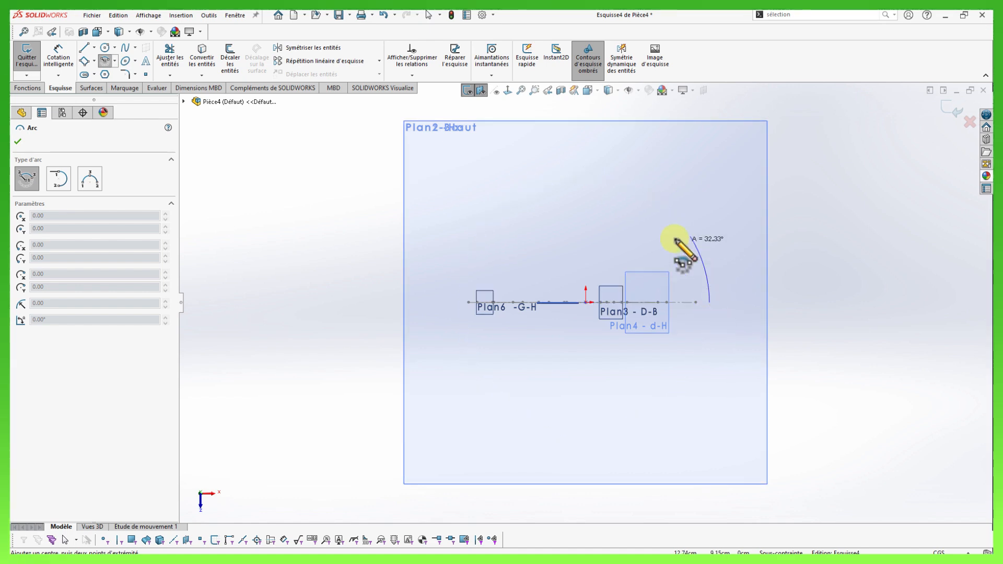
{"action": "left_click", "coordinate": [460, 303]}
{"action": "key", "text": "Escape"}
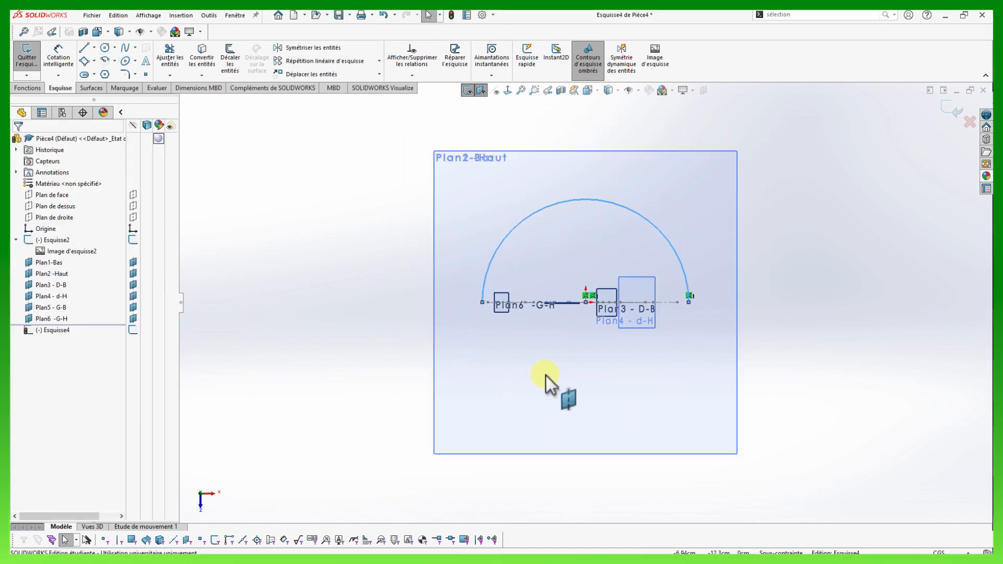
Make the arc's right endpoint coincident with the right end of the base construction line, and exit the sketch.
{"action": "middle_click_drag", "start_coordinate": [546, 375], "coordinate": [589, 265]}
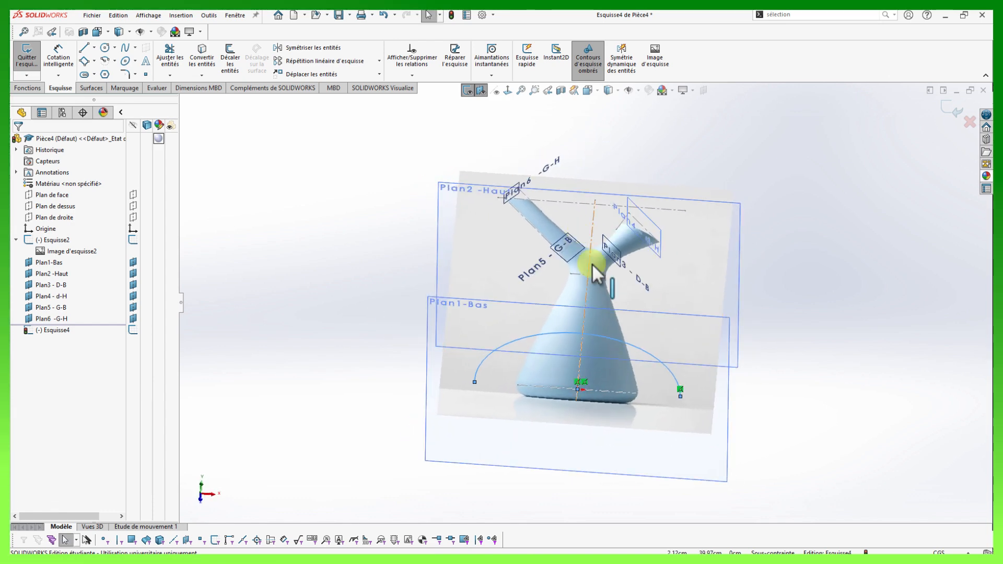
{"action": "scroll", "coordinate": [681, 483], "scroll_direction": "down", "scroll_amount": 3}
{"action": "scroll", "coordinate": [666, 338], "scroll_direction": "down", "scroll_amount": 3}
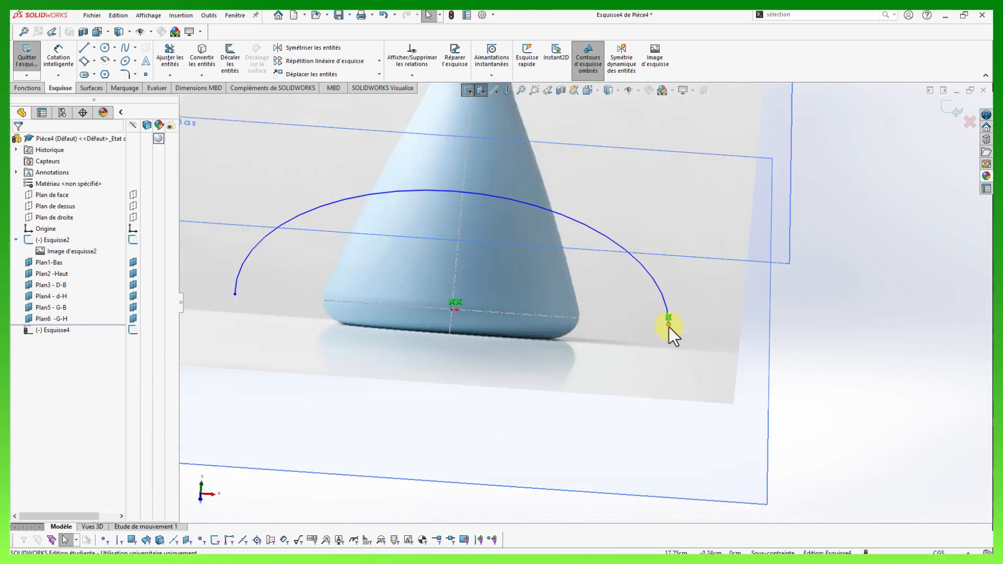
{"action": "left_click", "coordinate": [669, 323]}
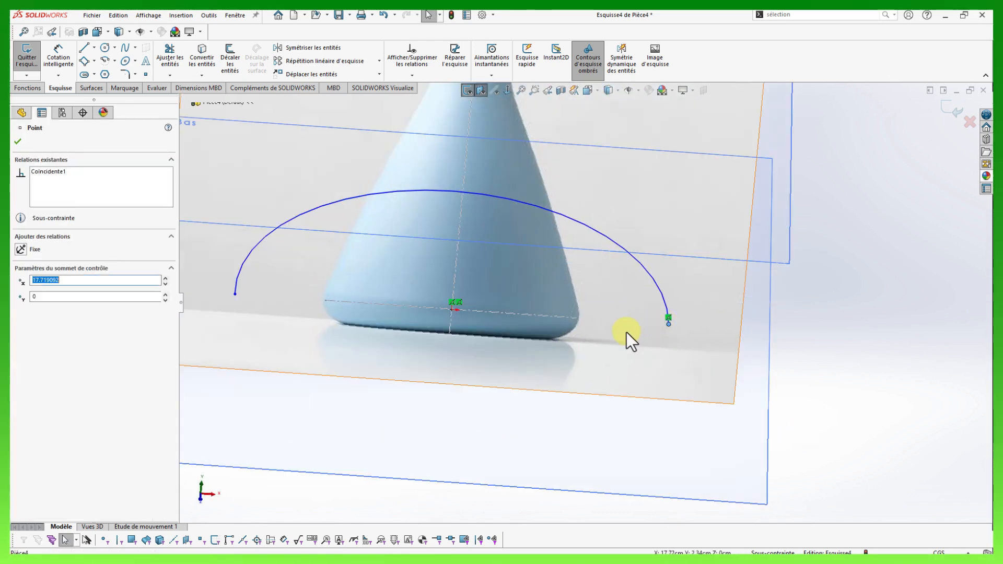
{"action": "left_click", "coordinate": [579, 319], "text": "ctrl"}
{"action": "left_click", "coordinate": [639, 274]}
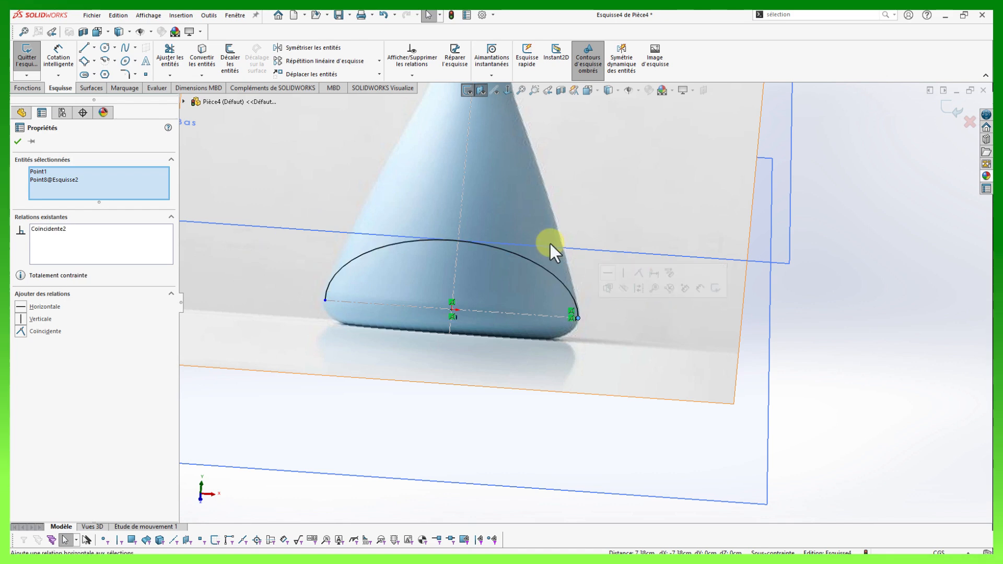
{"action": "scroll", "coordinate": [538, 261], "scroll_direction": "up", "scroll_amount": 5}
{"action": "middle_click_drag", "start_coordinate": [788, 351], "coordinate": [818, 342]}
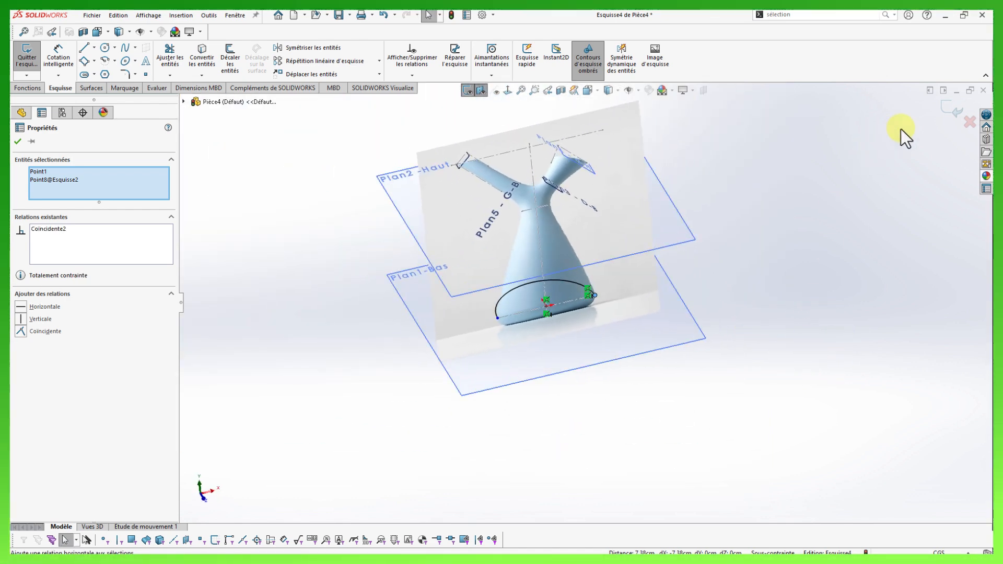
{"action": "scroll", "coordinate": [837, 274], "scroll_direction": "up", "scroll_amount": 1}
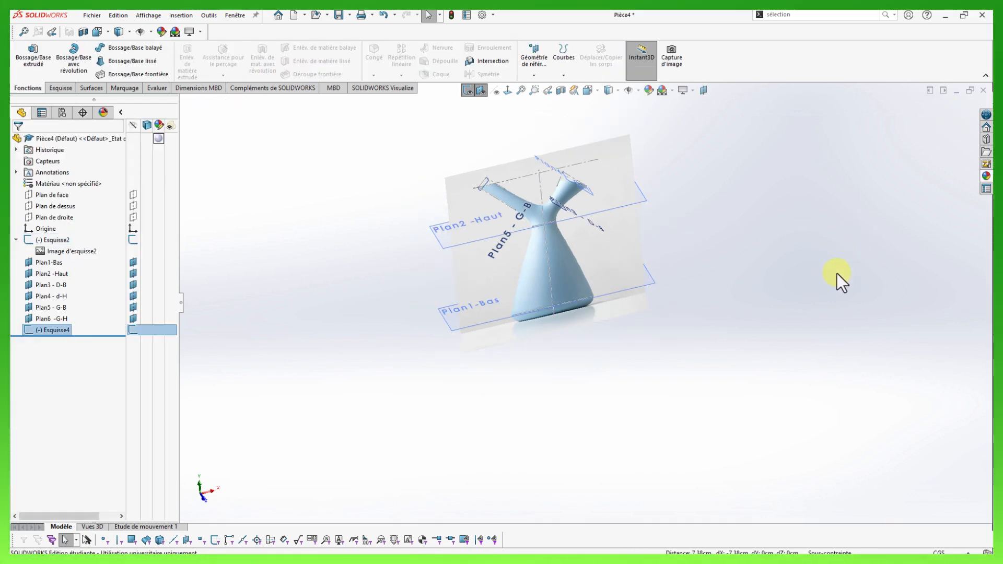
{"action": "middle_click_drag", "start_coordinate": [837, 274], "coordinate": [832, 307]}
{"action": "scroll", "coordinate": [441, 245], "scroll_direction": "down", "scroll_amount": 2}
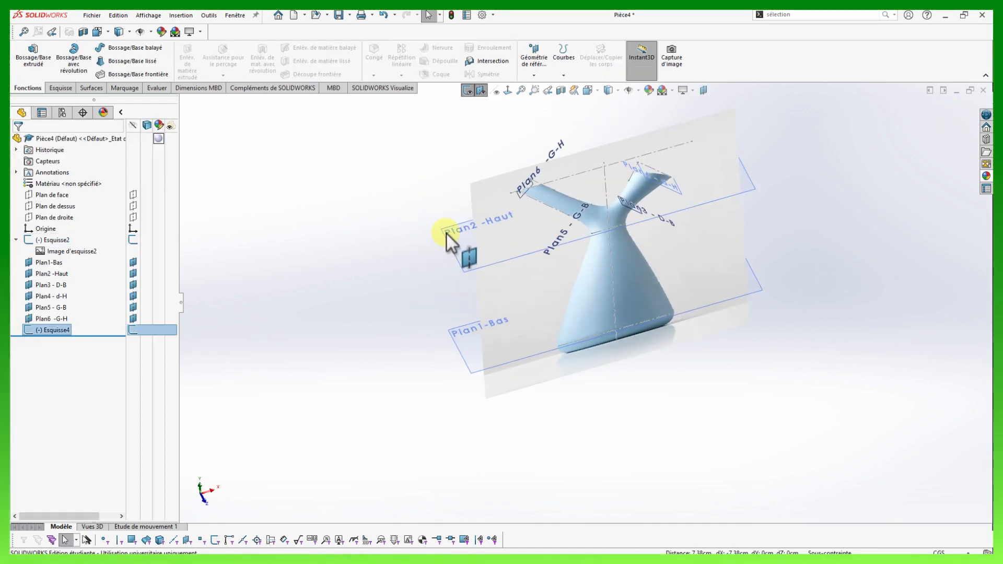
Start a sketch on Plan2 -Haut and draw a centerpoint semicircular arc around the origin with a radius of about 7.66 cm.
{"action": "left_click", "coordinate": [446, 233]}
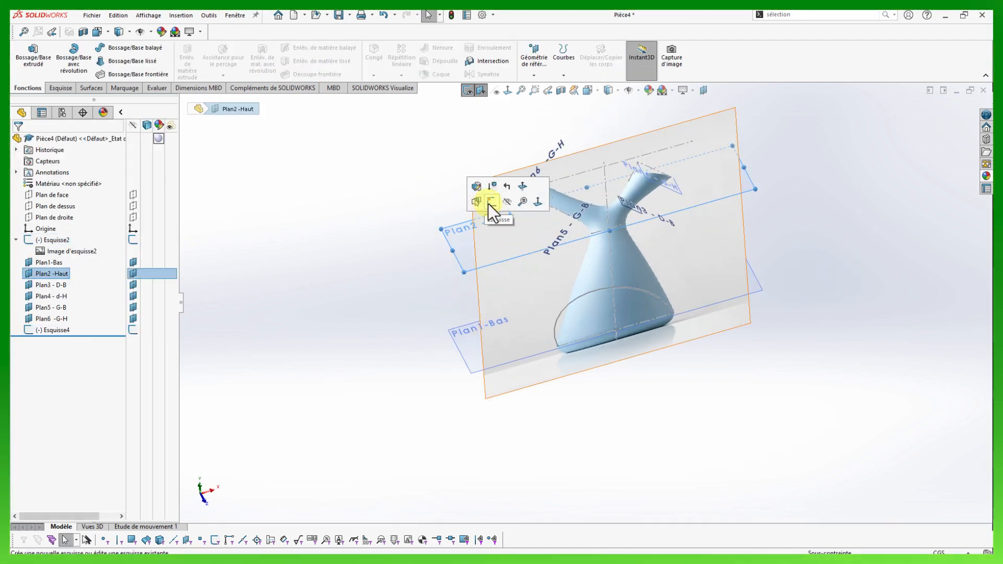
{"action": "left_click", "coordinate": [488, 203]}
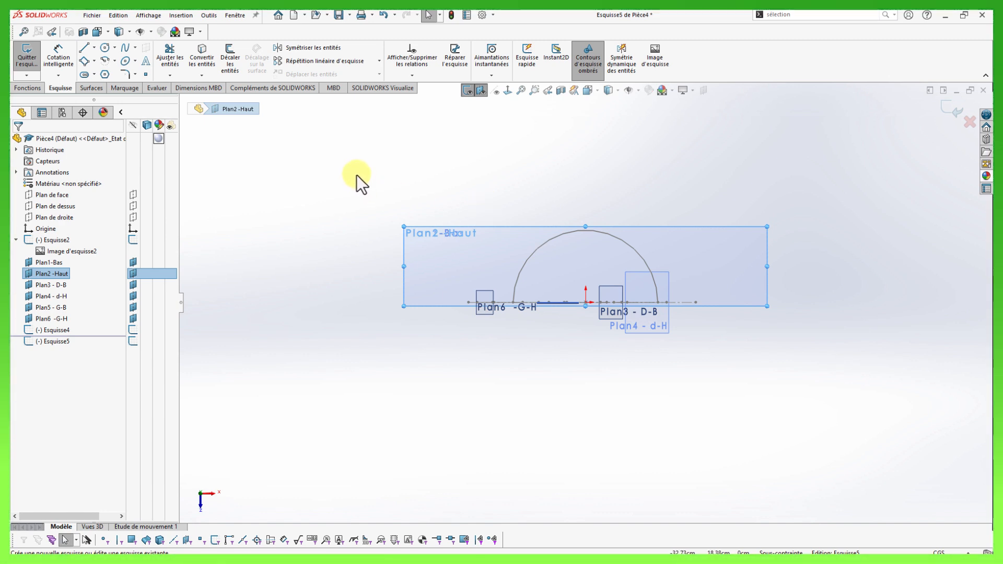
{"action": "key", "text": "s"}
{"action": "left_click", "coordinate": [447, 210]}
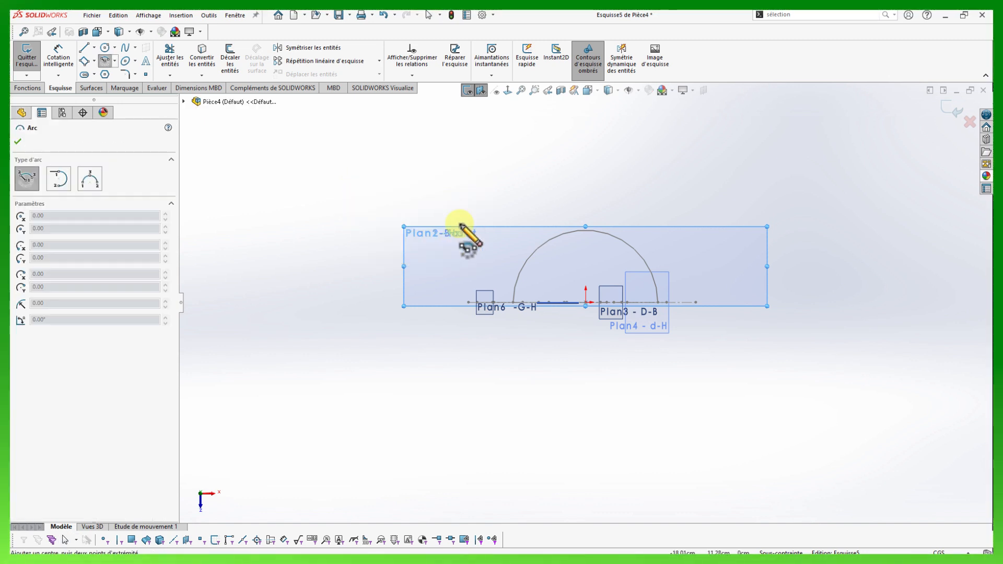
{"action": "scroll", "coordinate": [601, 298], "scroll_direction": "down", "scroll_amount": 5}
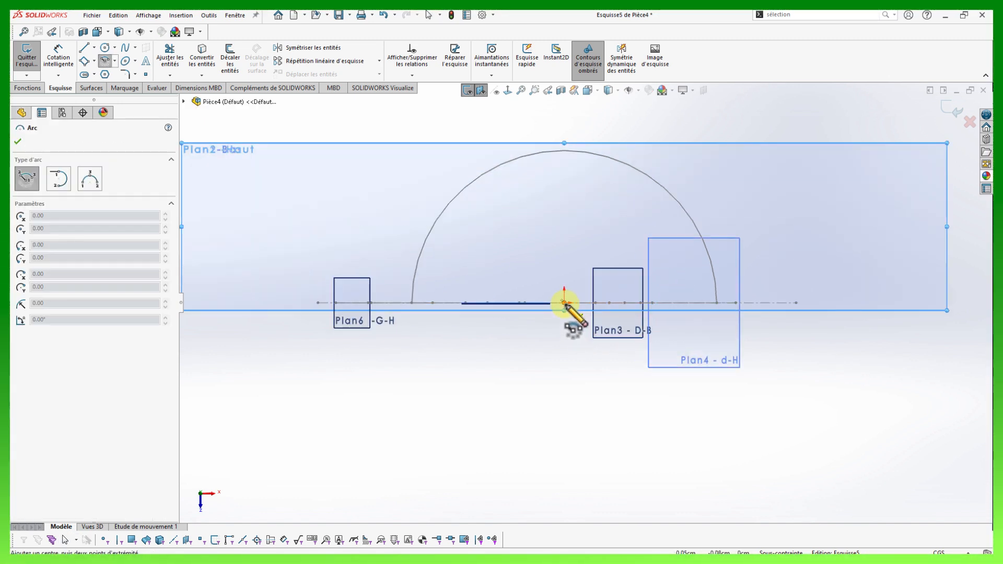
{"action": "left_click", "coordinate": [565, 304]}
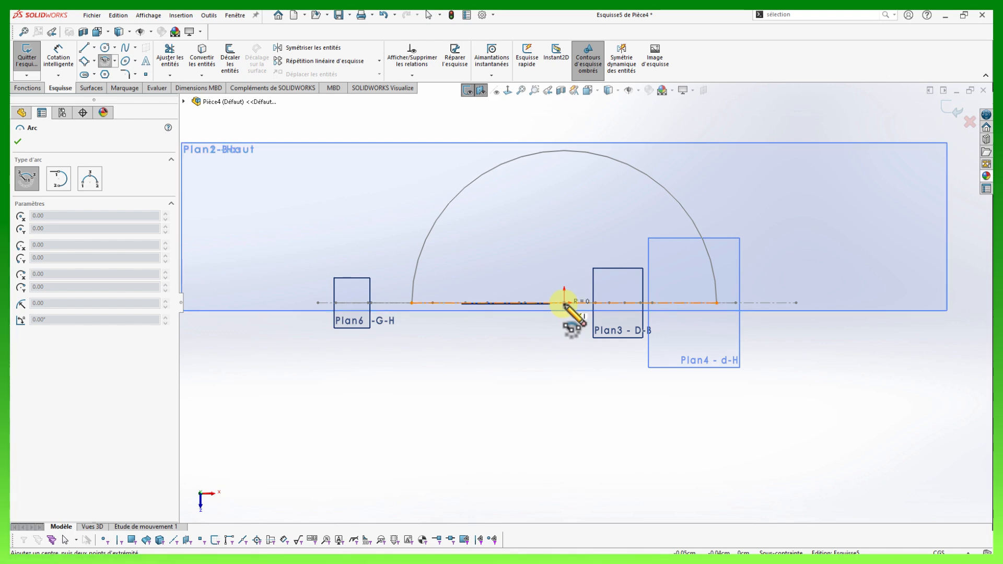
{"action": "left_click", "coordinate": [681, 303]}
{"action": "left_click", "coordinate": [452, 302]}
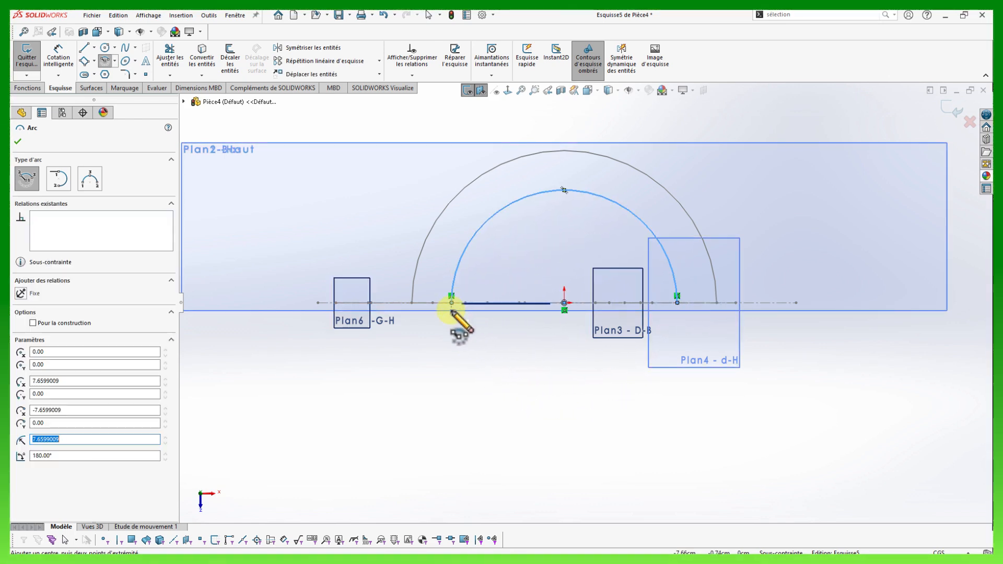
{"action": "key", "text": "Escape"}
Make the arc's right endpoint coincident with the right end of the neck construction line, and exit the sketch.
{"action": "mouse_move", "coordinate": [537, 386]}
{"action": "middle_mouse_down"}
{"action": "mouse_move", "coordinate": [553, 386]}
{"action": "mouse_move", "coordinate": [553, 298]}
{"action": "mouse_move", "coordinate": [679, 300]}
{"action": "middle_mouse_up"}
{"action": "scroll", "coordinate": [681, 298], "scroll_direction": "down", "scroll_amount": 2}
{"action": "left_click", "coordinate": [645, 222]}
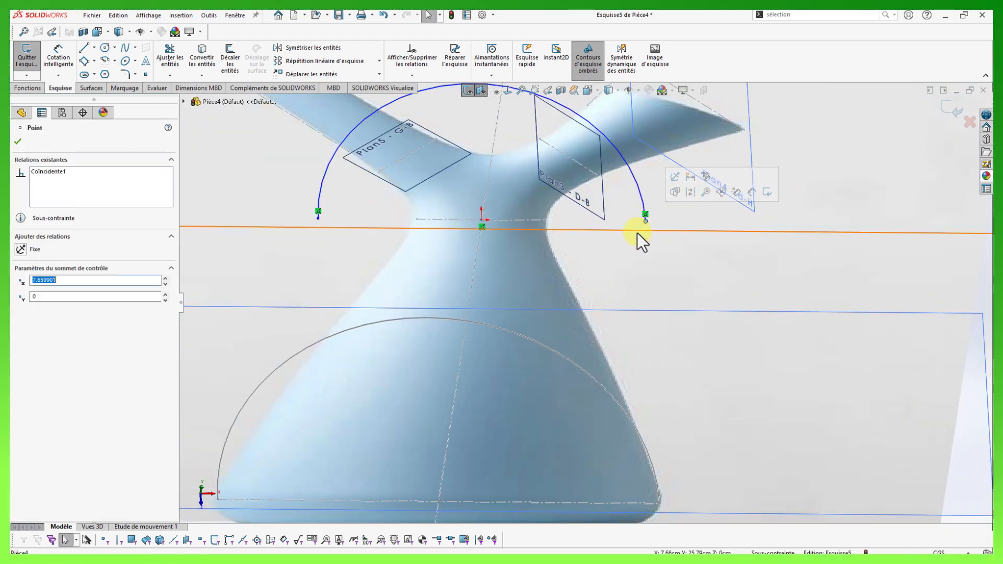
{"action": "left_click", "coordinate": [547, 221], "text": "ctrl"}
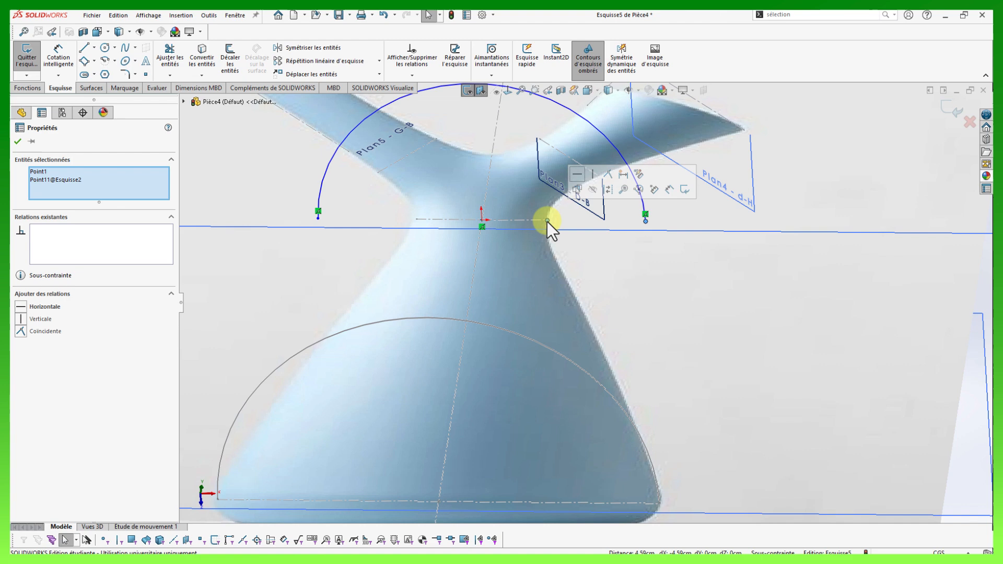
{"action": "left_click", "coordinate": [608, 174]}
{"action": "key", "text": "f"}
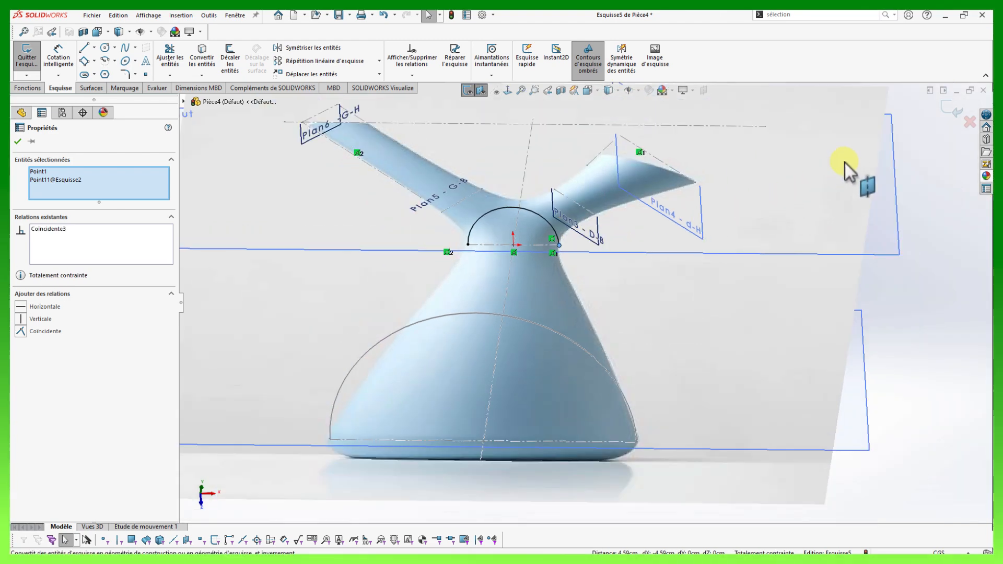
{"action": "left_click", "coordinate": [948, 108]}
Hide the reference planes Plan2 -Haut and Plan1-Bas.
{"action": "scroll", "coordinate": [849, 218], "scroll_direction": "up", "scroll_amount": 5}
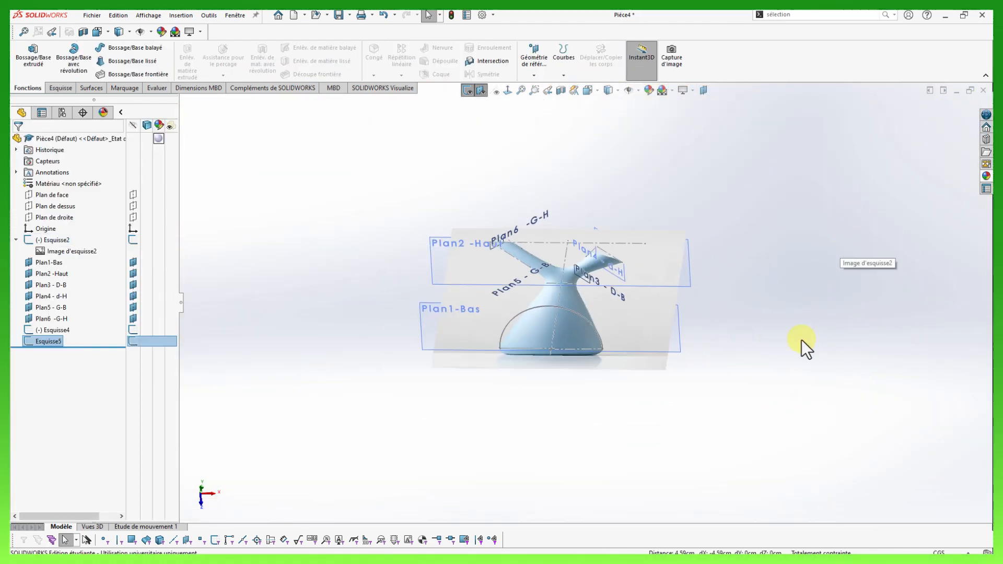
{"action": "middle_click_drag", "start_coordinate": [792, 373], "coordinate": [806, 333]}
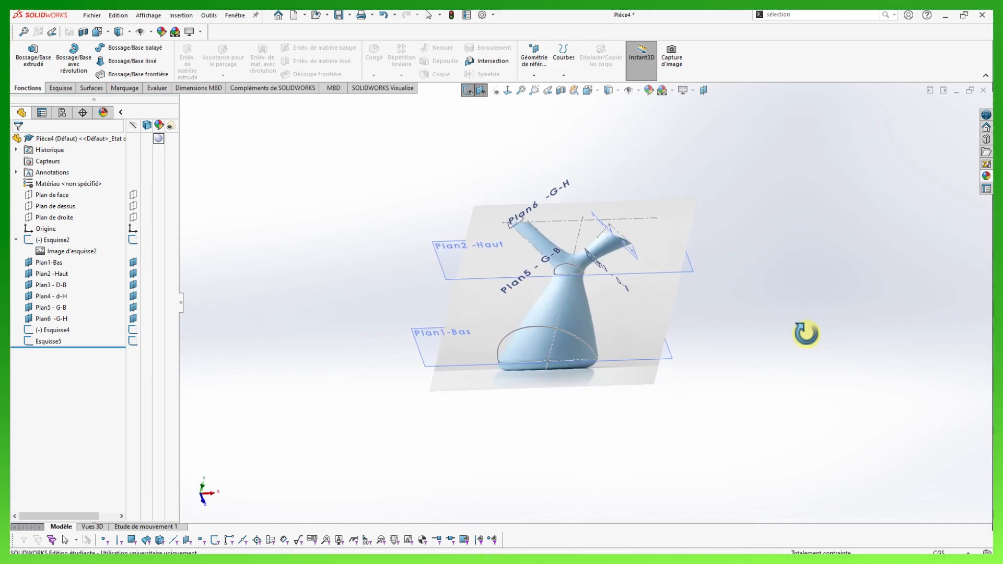
{"action": "left_click", "coordinate": [444, 246]}
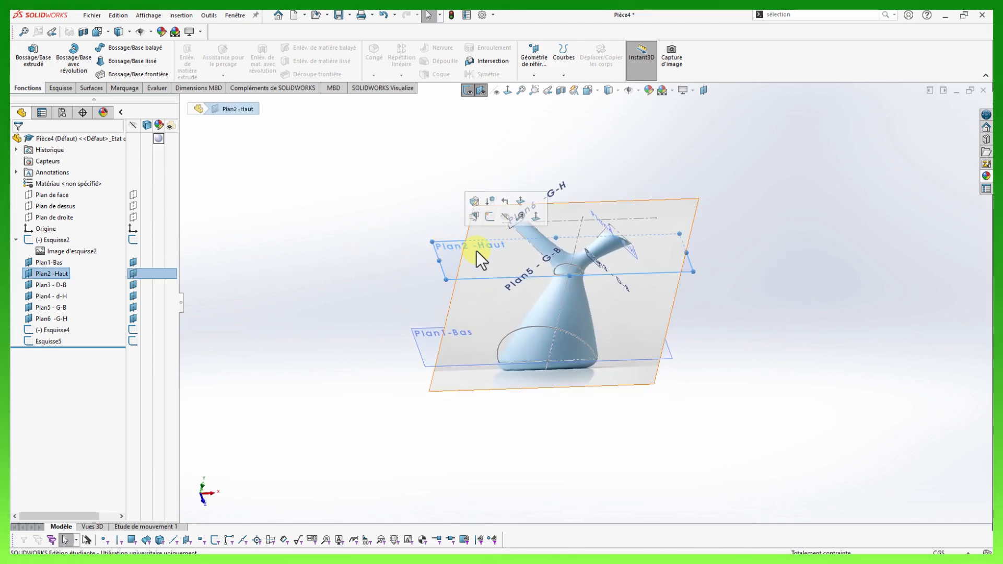
{"action": "left_click", "coordinate": [499, 223]}
{"action": "left_click", "coordinate": [426, 329]}
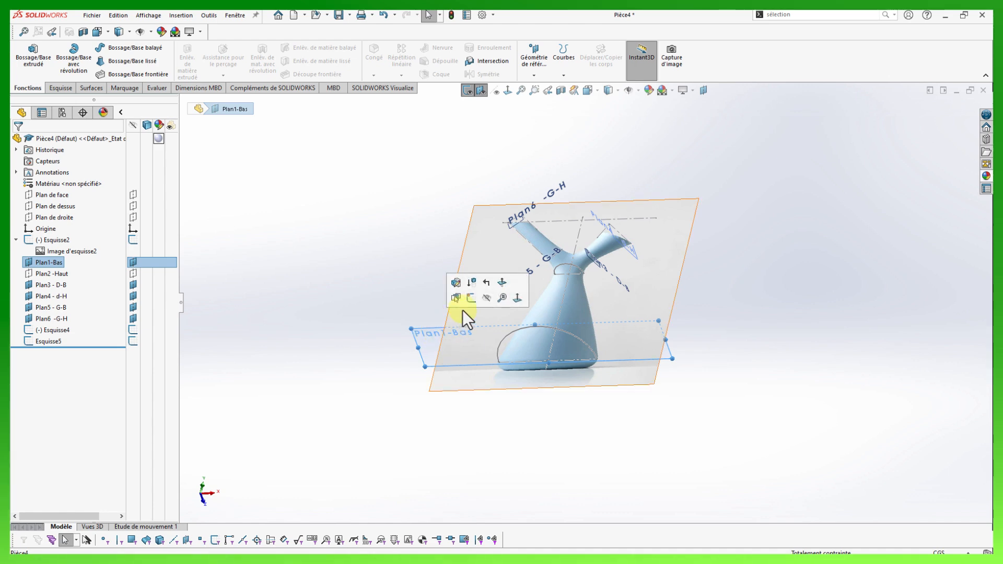
Hide the Plan1-Bas plane and start a new sketch on Plan de face.
{"action": "left_click", "coordinate": [490, 301]}
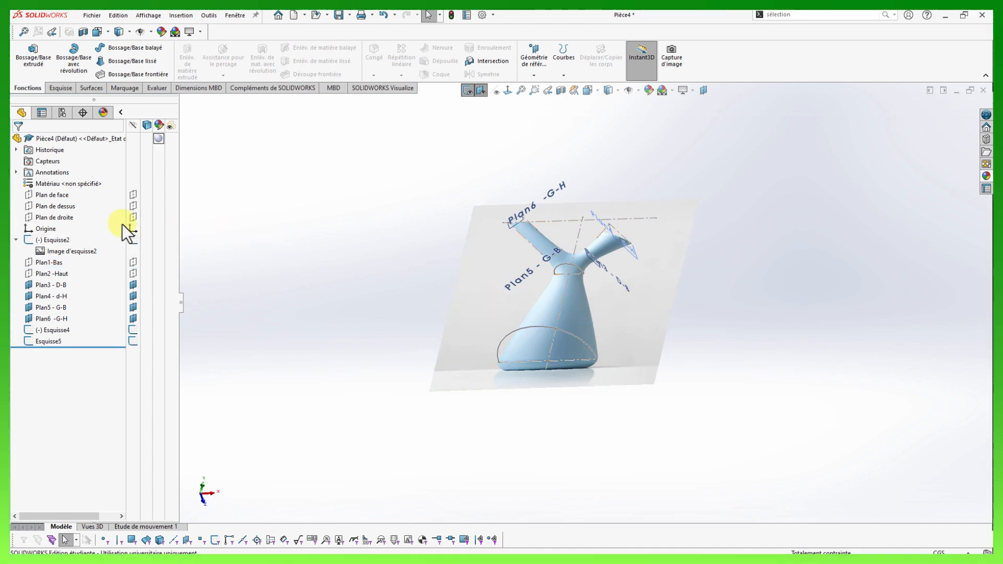
{"action": "left_click", "coordinate": [32, 196]}
{"action": "left_click", "coordinate": [40, 182]}
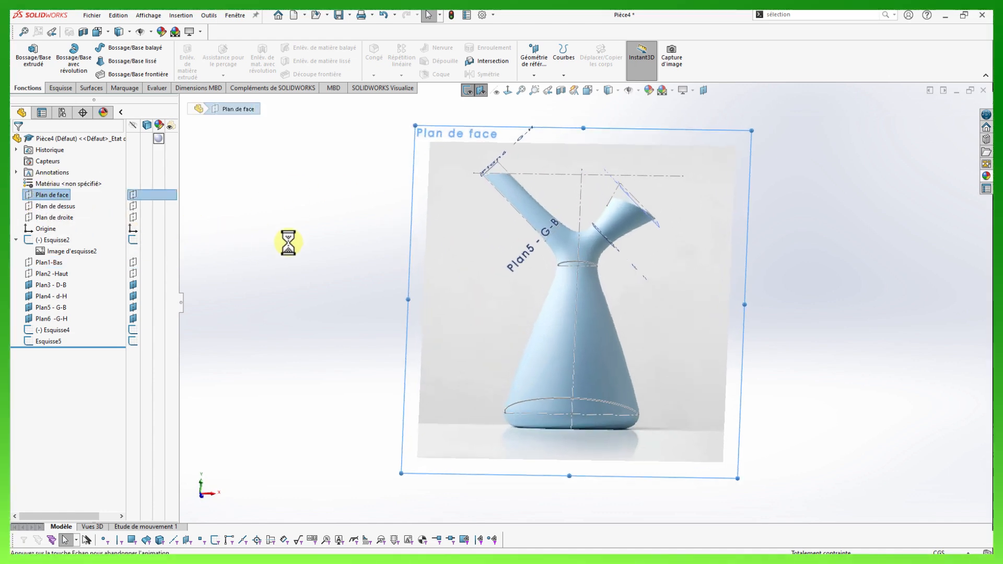
Sketch a two-point spline along the bottle's right side, from beside the neck profile to beside the base profile.
{"action": "scroll", "coordinate": [610, 321], "scroll_direction": "down", "scroll_amount": 5}
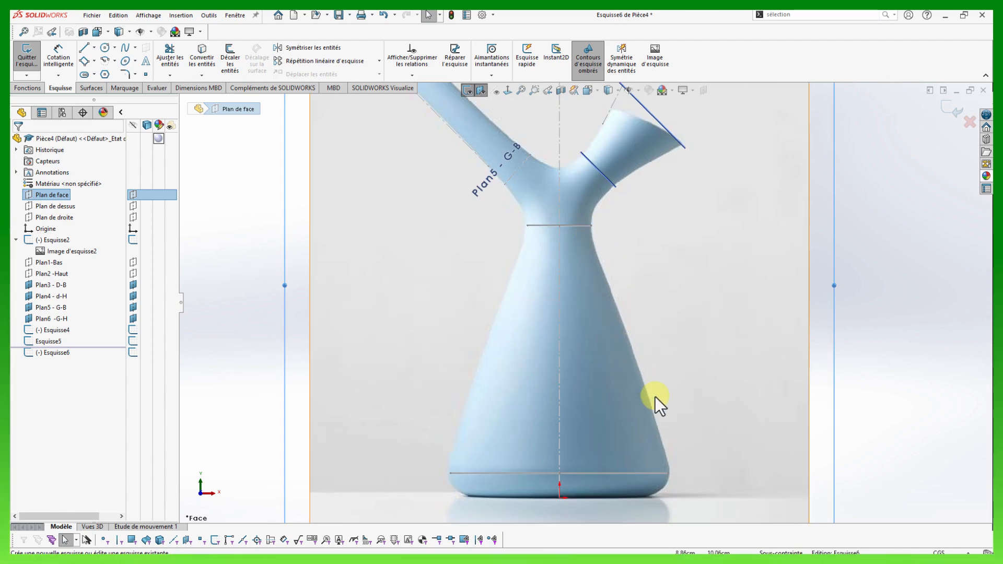
{"action": "scroll", "coordinate": [674, 478], "scroll_direction": "down", "scroll_amount": 3}
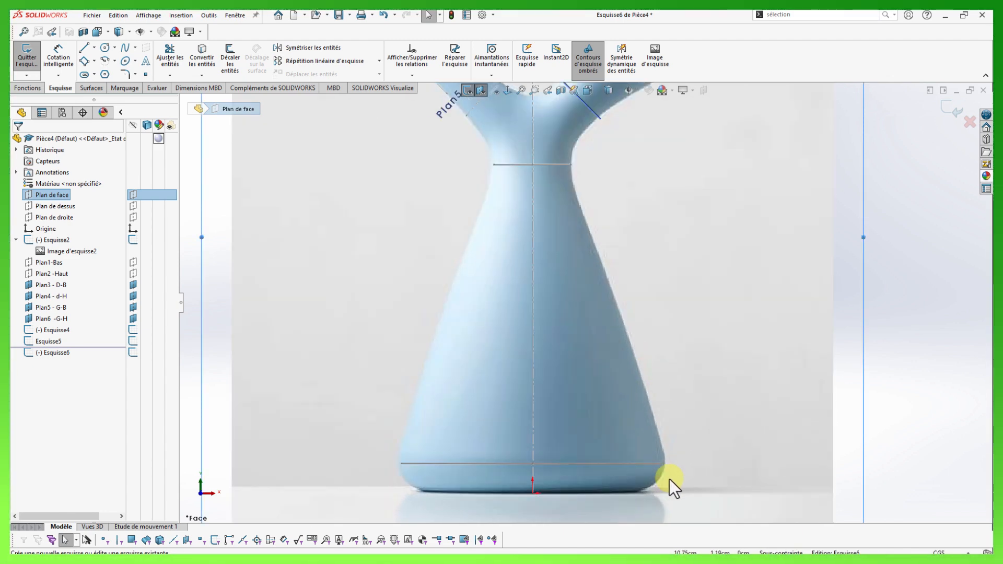
{"action": "scroll", "coordinate": [669, 470], "scroll_direction": "down", "scroll_amount": 1}
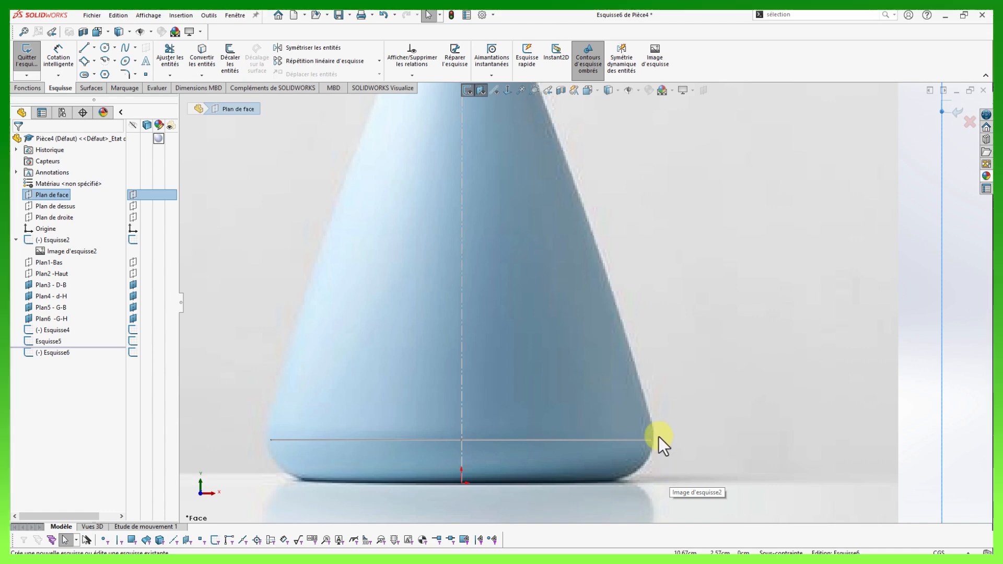
{"action": "scroll", "coordinate": [651, 444], "scroll_direction": "up", "scroll_amount": 3}
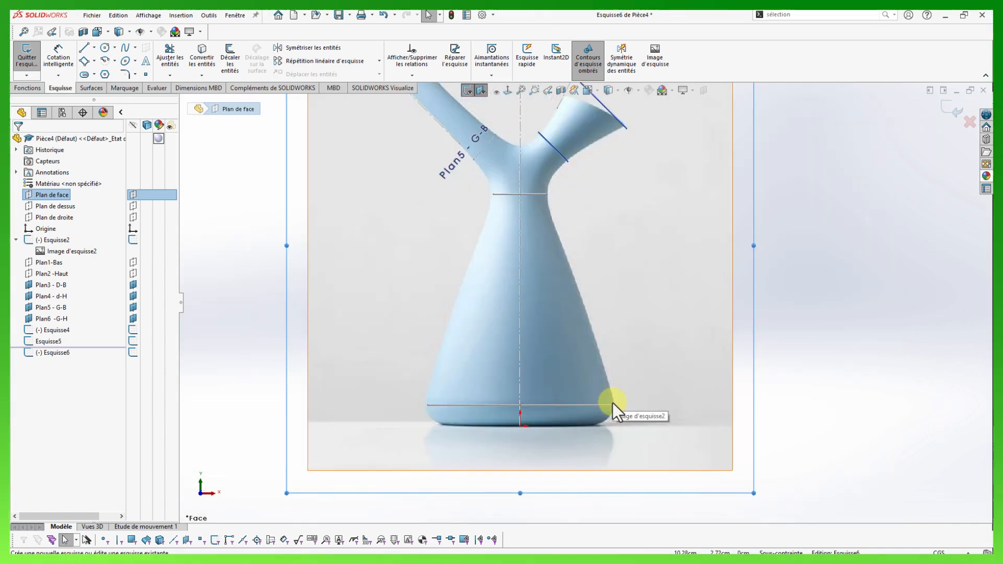
{"action": "scroll", "coordinate": [517, 286], "scroll_direction": "up", "scroll_amount": 2}
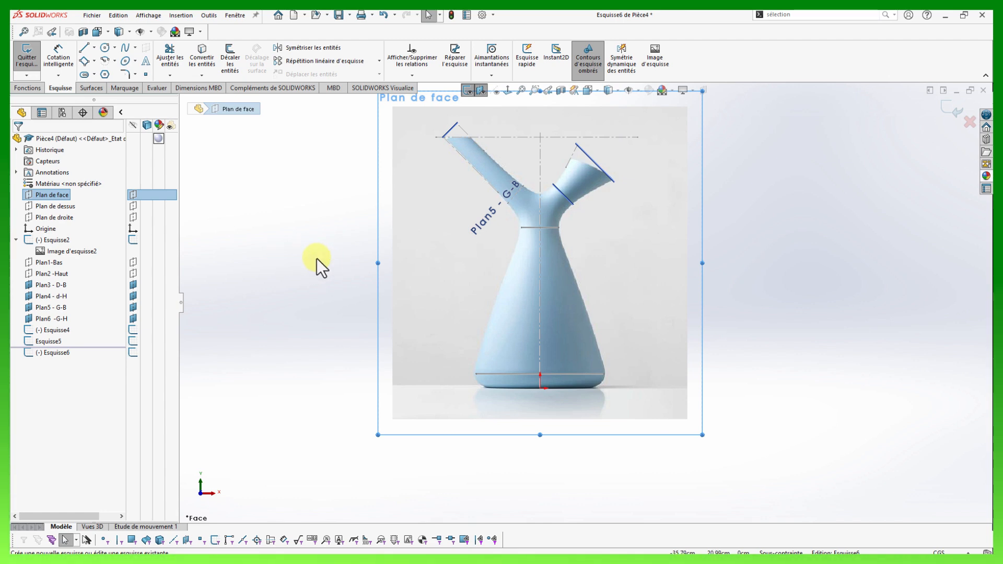
{"action": "right_click_drag", "start_coordinate": [316, 258], "coordinate": [287, 223]}
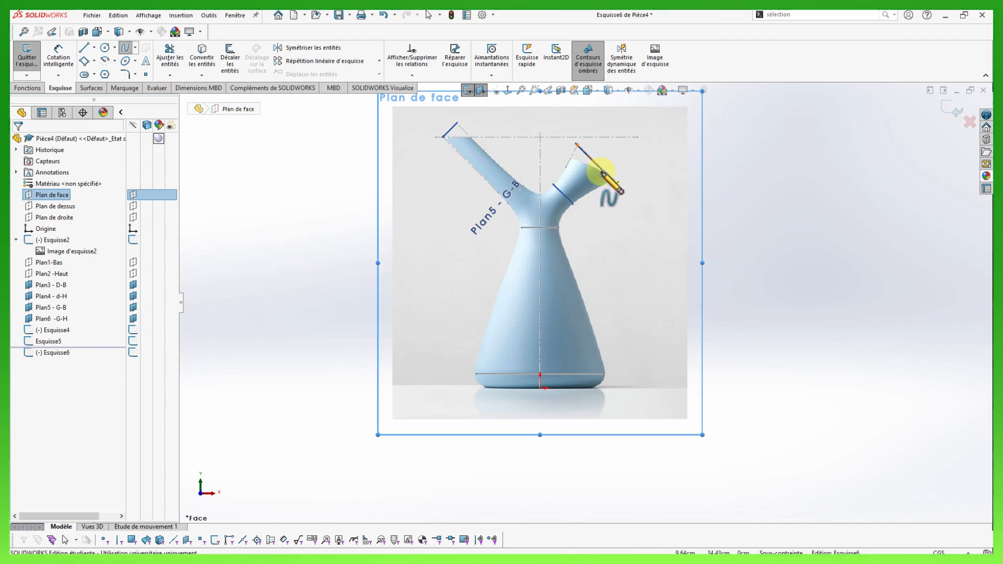
{"action": "scroll", "coordinate": [595, 220], "scroll_direction": "down", "scroll_amount": 5}
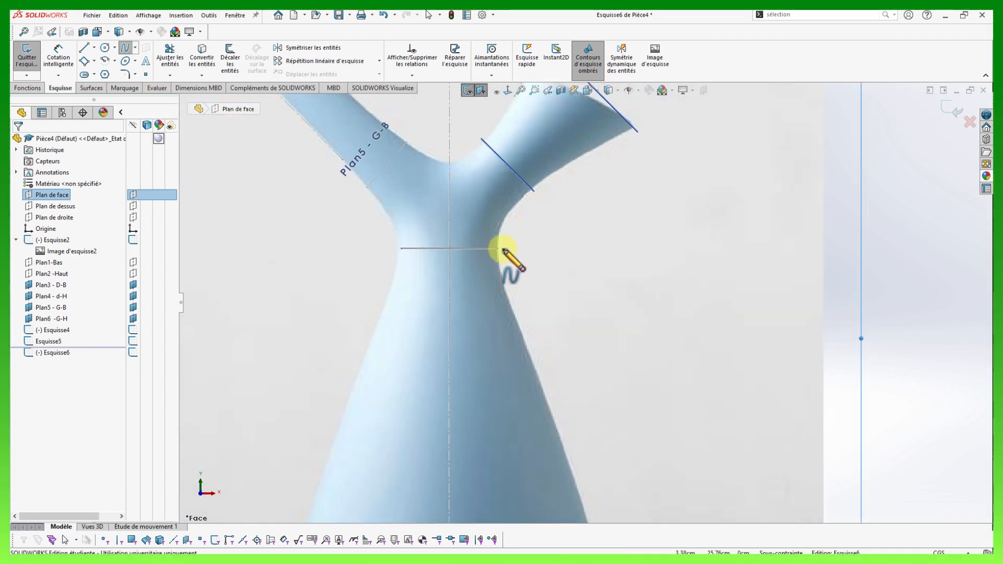
{"action": "left_click", "coordinate": [503, 250]}
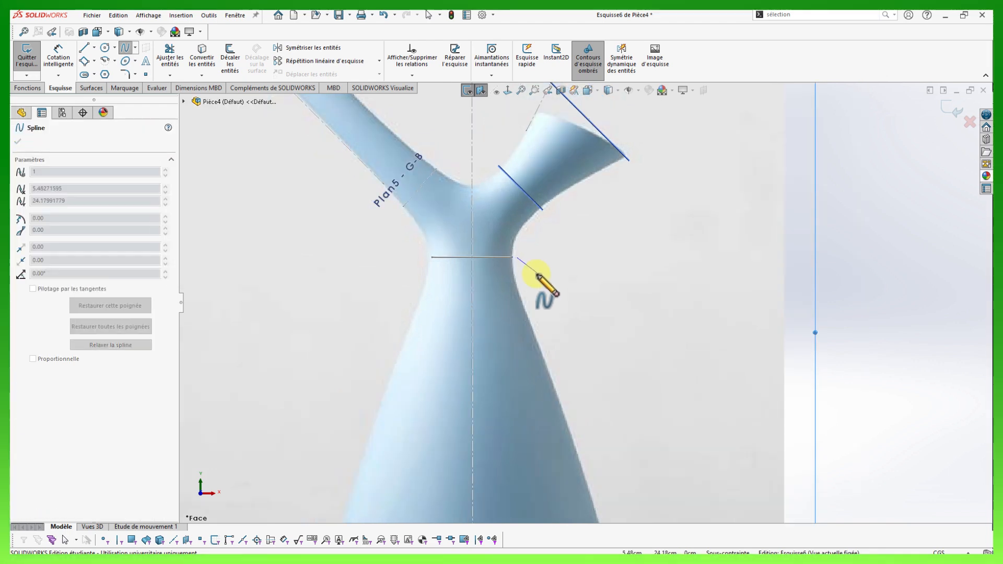
{"action": "scroll", "coordinate": [616, 358], "scroll_direction": "up", "scroll_amount": 5}
{"action": "scroll", "coordinate": [616, 376], "scroll_direction": "down", "scroll_amount": 3}
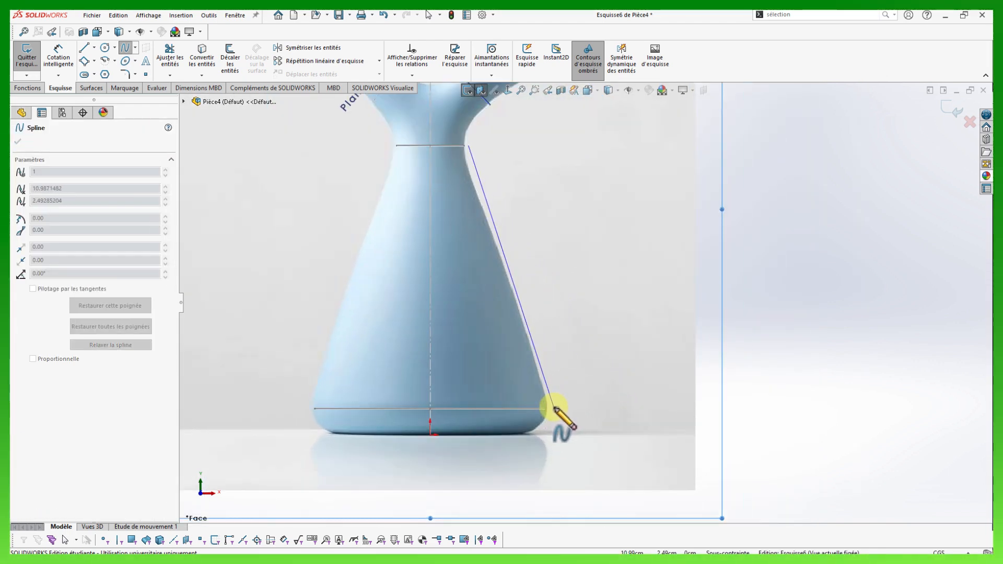
{"action": "left_click", "coordinate": [555, 408]}
{"action": "key", "text": "Escape"}
{"action": "key", "text": "Escape"}
{"action": "scroll", "coordinate": [584, 397], "scroll_direction": "up", "scroll_amount": 1}
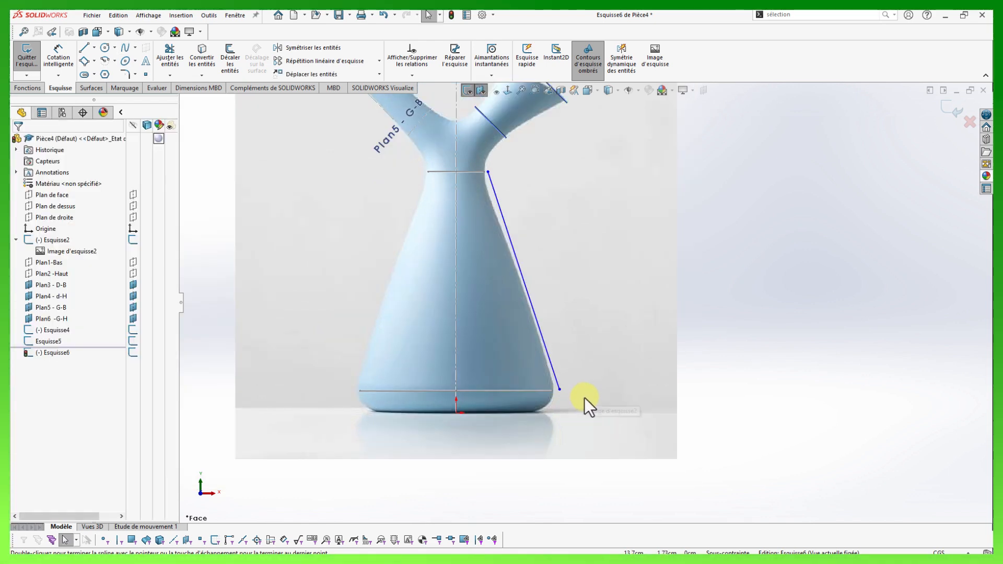
Add a pierce relation (Point de rencontre) between the spline's lower endpoint and the base profile arc of Esquisse4.
{"action": "middle_click_drag", "start_coordinate": [584, 397], "coordinate": [625, 444]}
{"action": "scroll", "coordinate": [589, 403], "scroll_direction": "down", "scroll_amount": 3}
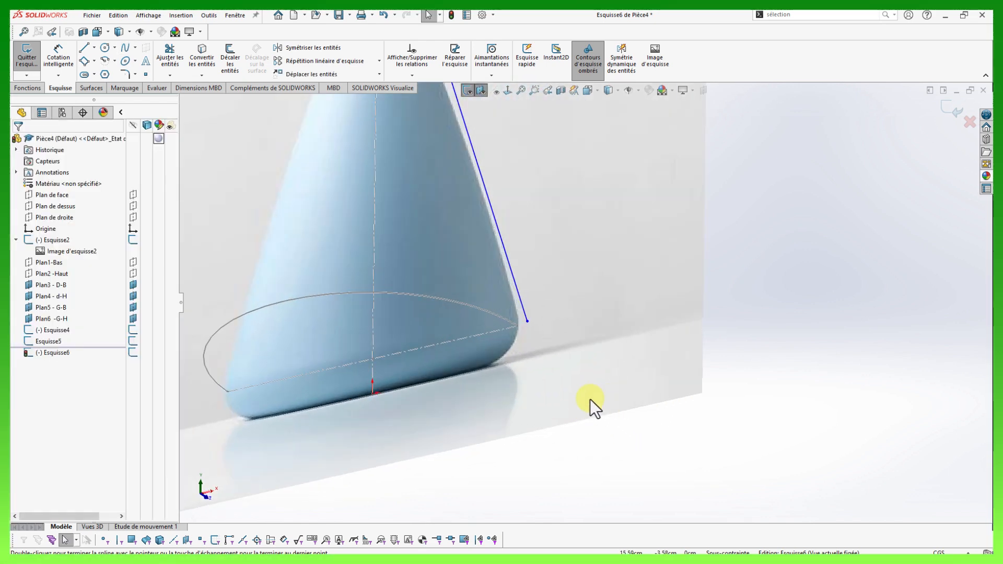
{"action": "left_click", "coordinate": [528, 322]}
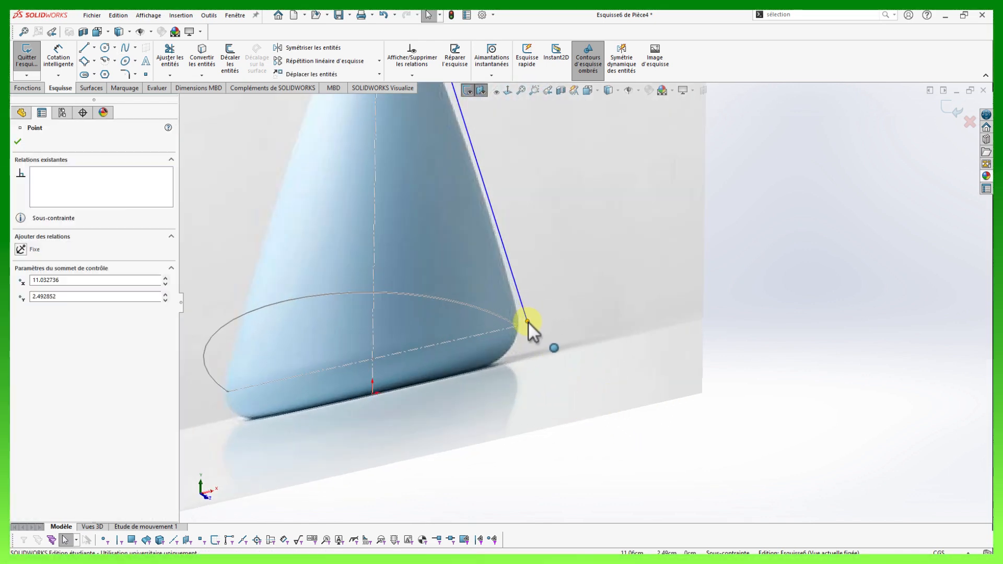
{"action": "left_click", "coordinate": [503, 317], "text": "ctrl"}
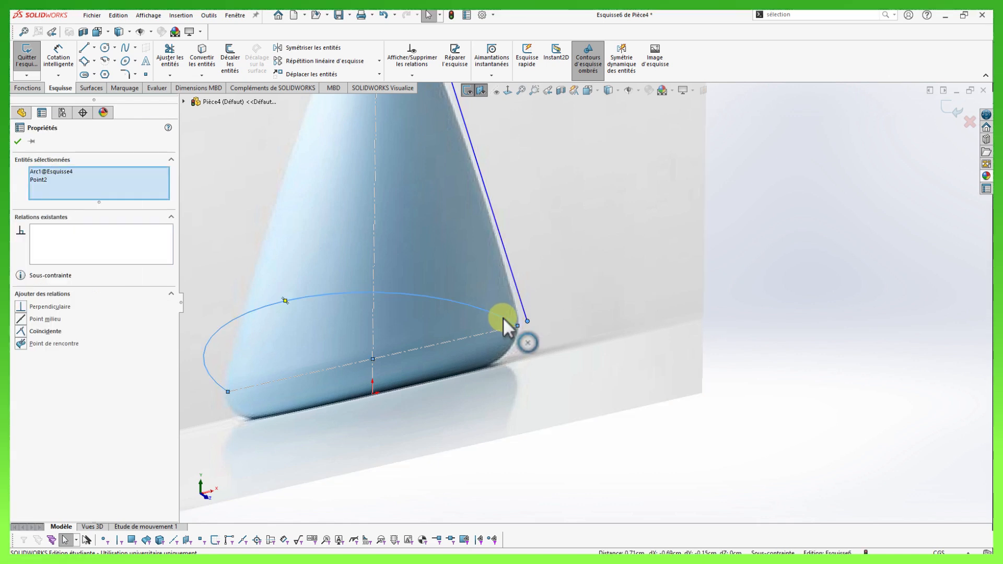
{"action": "left_click", "coordinate": [578, 273]}
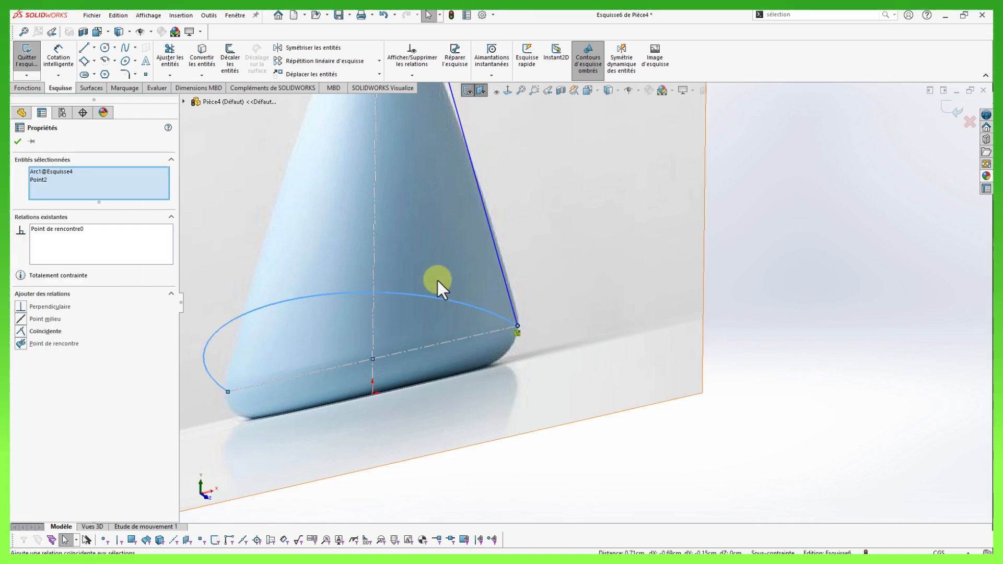
Add a pierce relation (Point de rencontre) between the spline's upper endpoint and the neck profile arc of Esquisse5.
{"action": "key", "text": "f"}
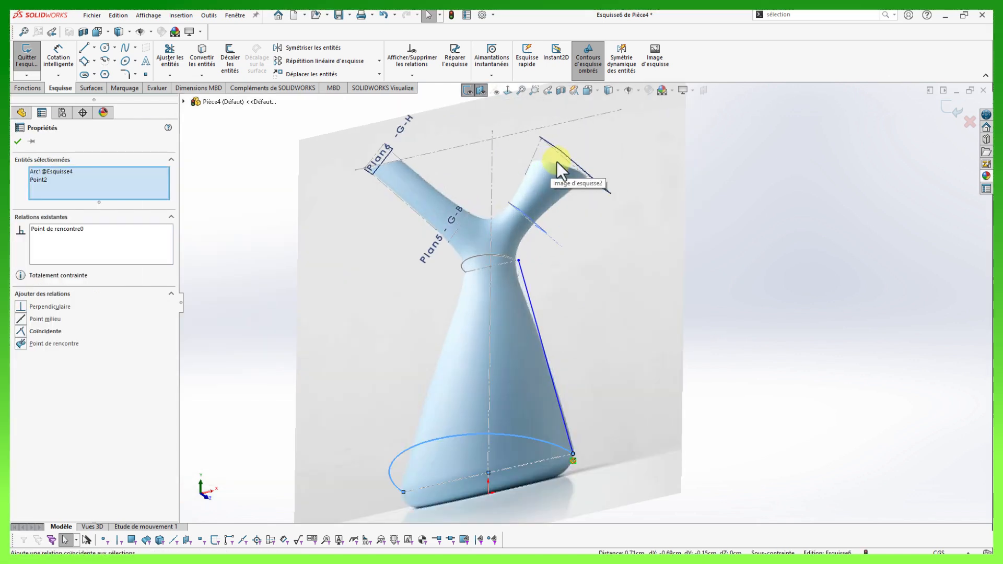
{"action": "left_click", "coordinate": [520, 260]}
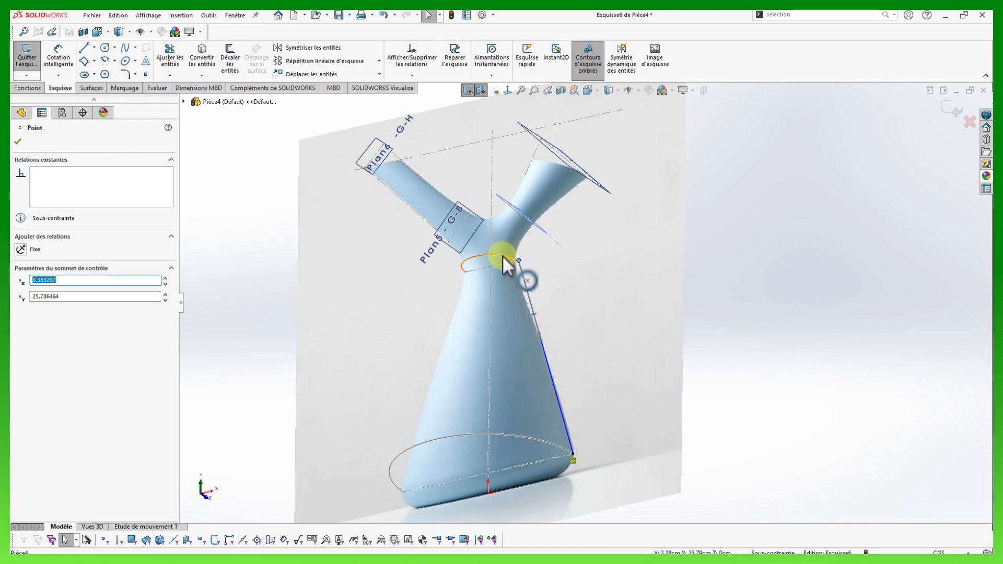
{"action": "left_click", "coordinate": [504, 256], "text": "ctrl"}
{"action": "left_click", "coordinate": [579, 211]}
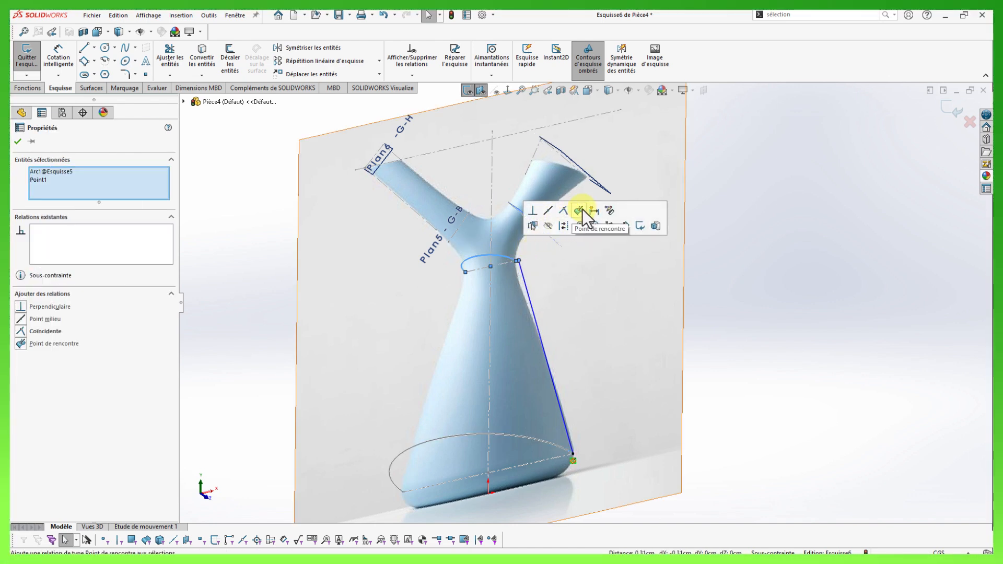
In the front view, bend the spline's upper tangent handle inward and constrain it vertical.
{"action": "scroll", "coordinate": [695, 305], "scroll_direction": "up", "scroll_amount": 3}
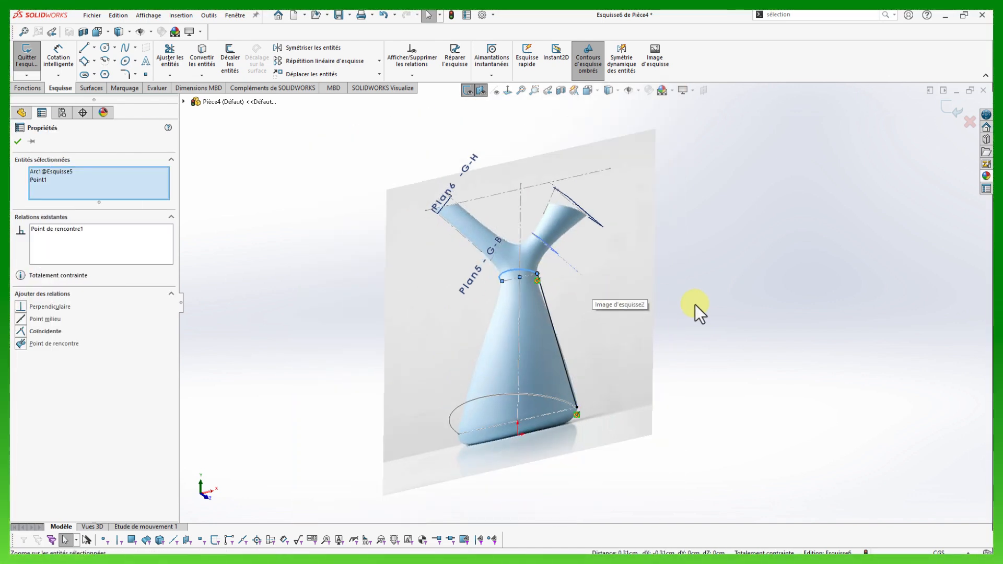
{"action": "key", "text": "space"}
{"action": "left_click", "coordinate": [516, 365]}
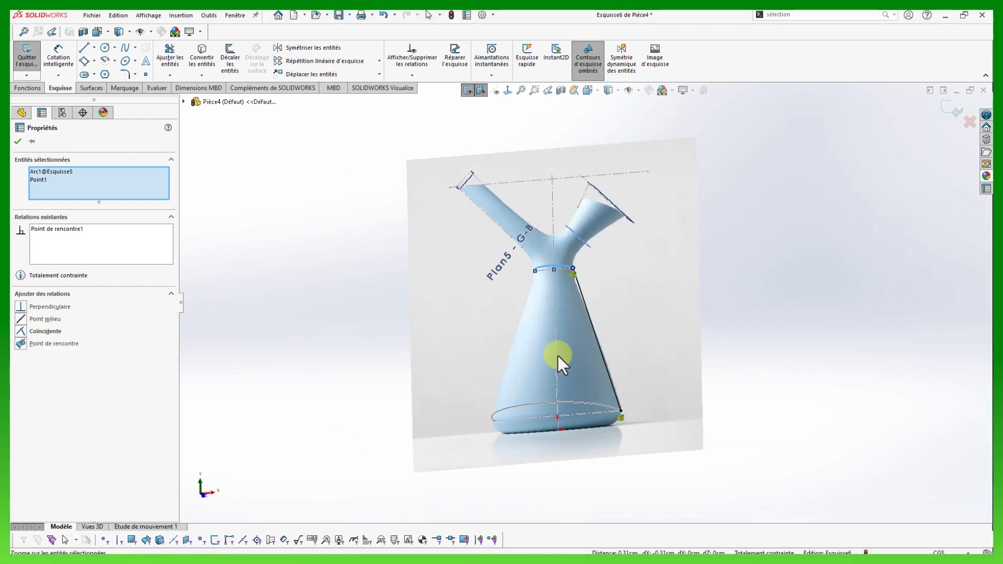
{"action": "scroll", "coordinate": [650, 298], "scroll_direction": "down", "scroll_amount": 3}
{"action": "scroll", "coordinate": [629, 315], "scroll_direction": "up", "scroll_amount": 2}
{"action": "scroll", "coordinate": [628, 315], "scroll_direction": "down", "scroll_amount": 3}
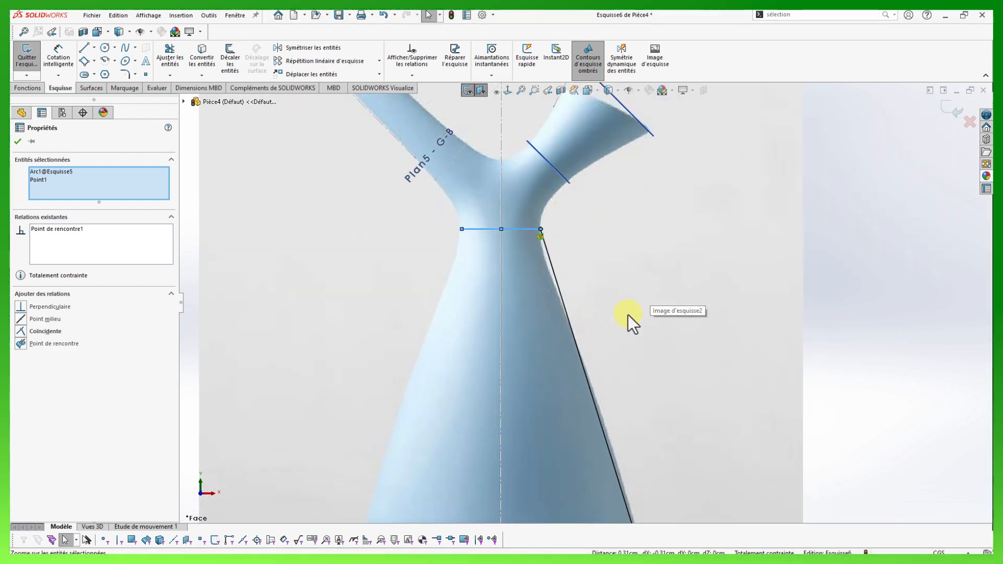
{"action": "left_click", "coordinate": [541, 274]}
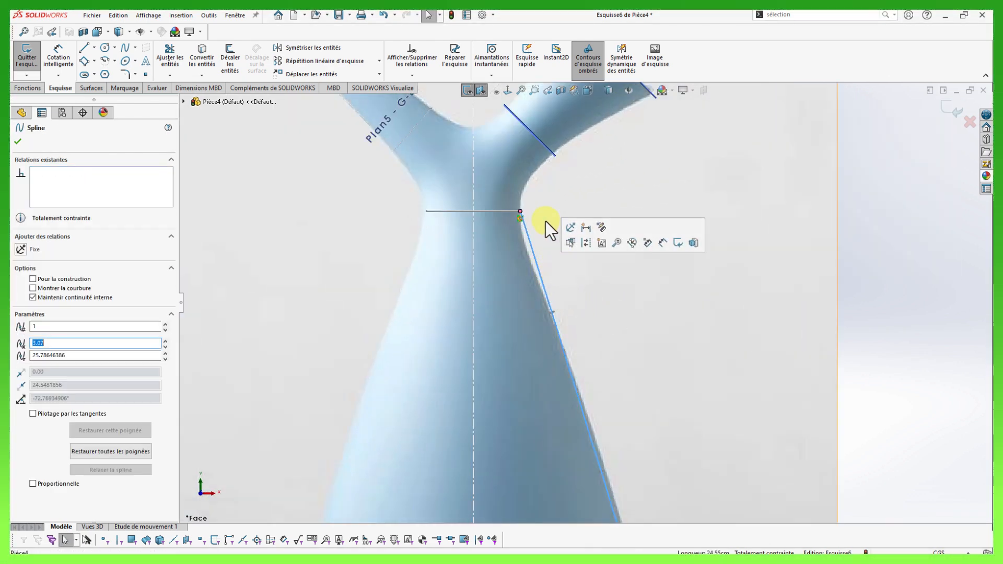
{"action": "scroll", "coordinate": [546, 222], "scroll_direction": "down", "scroll_amount": 2}
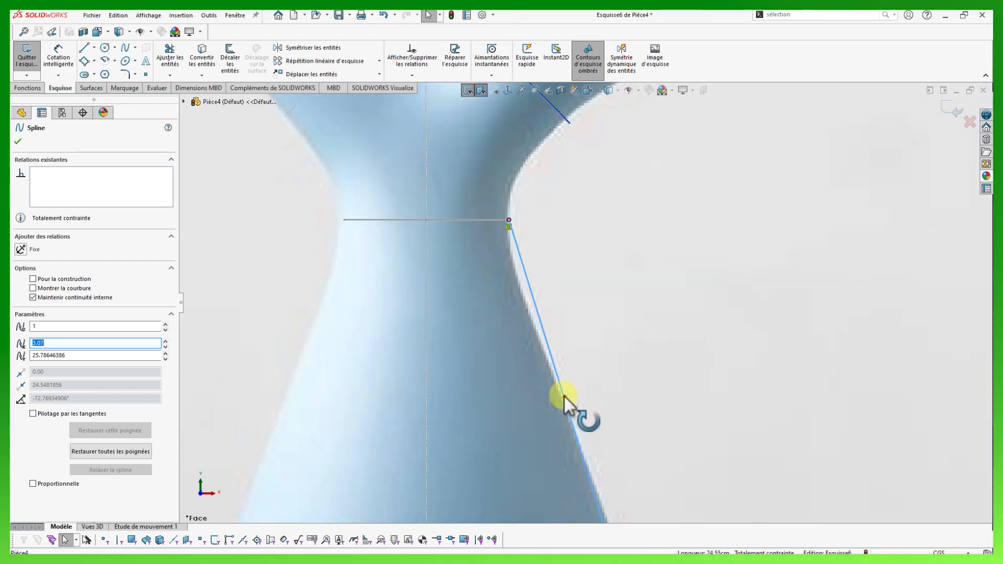
{"action": "left_click_drag", "start_coordinate": [565, 396], "coordinate": [500, 324]}
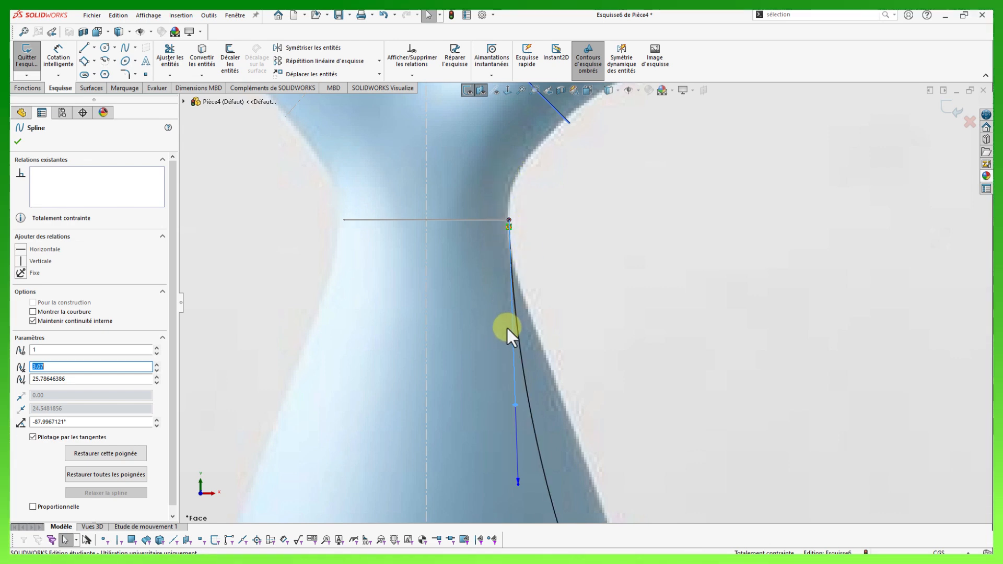
{"action": "left_click", "coordinate": [33, 261]}
Pull the spline's lower tangent handle outward to a nearly vertical direction, at an angle of about -87.5°.
{"action": "scroll", "coordinate": [597, 385], "scroll_direction": "up", "scroll_amount": 6}
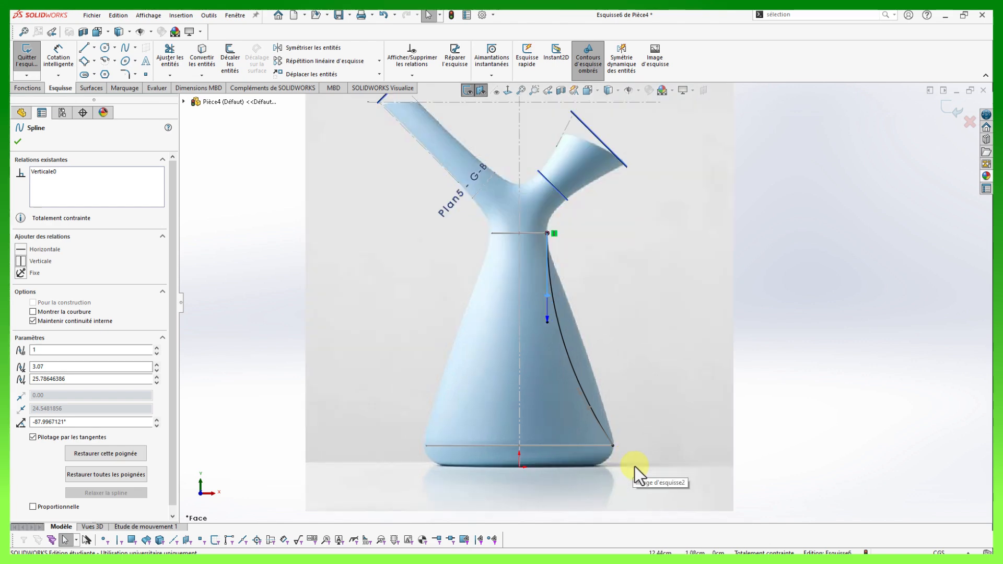
{"action": "scroll", "coordinate": [636, 454], "scroll_direction": "down", "scroll_amount": 3}
{"action": "scroll", "coordinate": [636, 454], "scroll_direction": "down", "scroll_amount": 2}
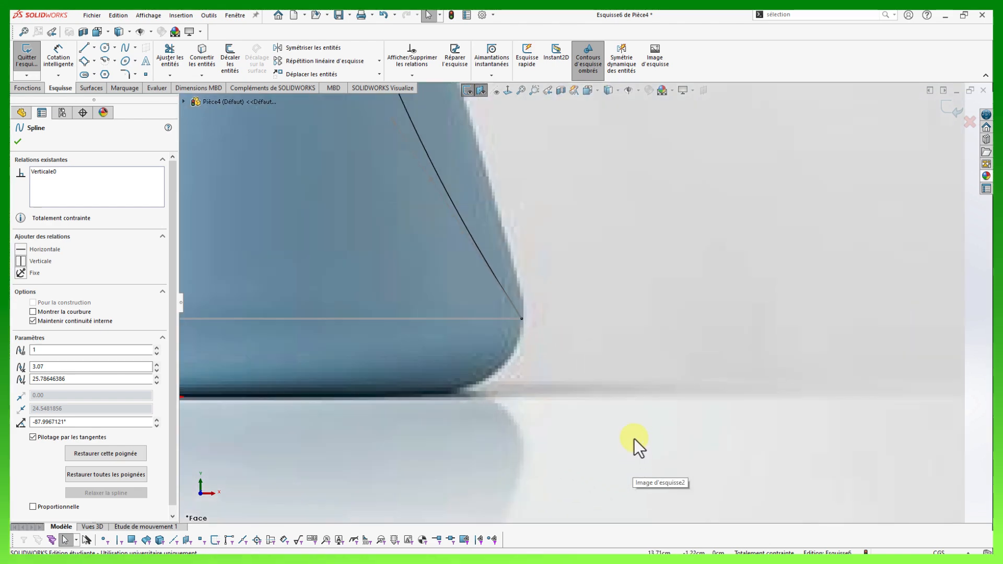
{"action": "left_click", "coordinate": [501, 285]}
{"action": "scroll", "coordinate": [615, 306], "scroll_direction": "down", "scroll_amount": 3}
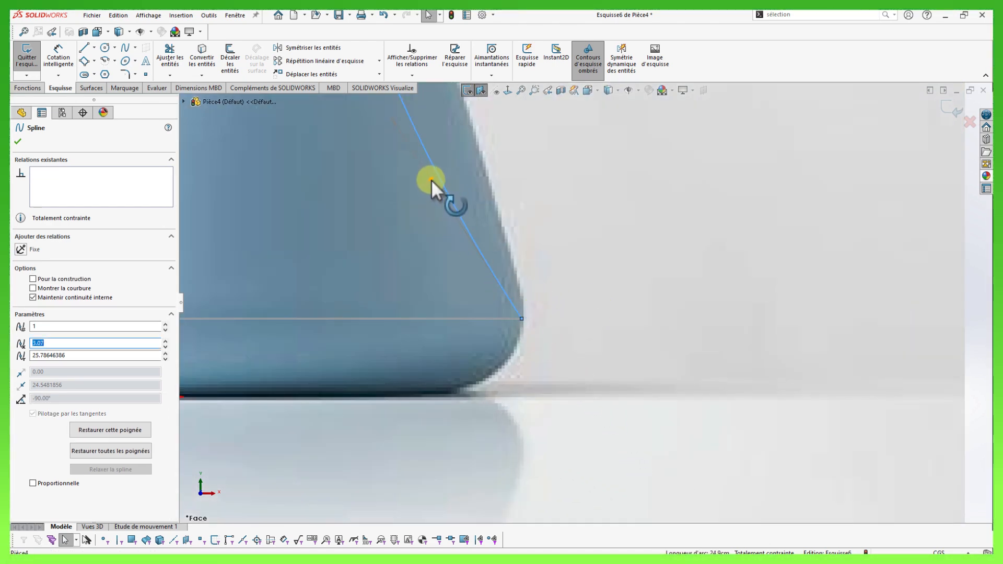
{"action": "left_click_drag", "start_coordinate": [431, 179], "coordinate": [517, 184]}
Shorten the spline's upper tangent handle to a weight of about 14.5 so the curve follows the neck in the picture.
{"action": "scroll", "coordinate": [554, 203], "scroll_direction": "up", "scroll_amount": 5}
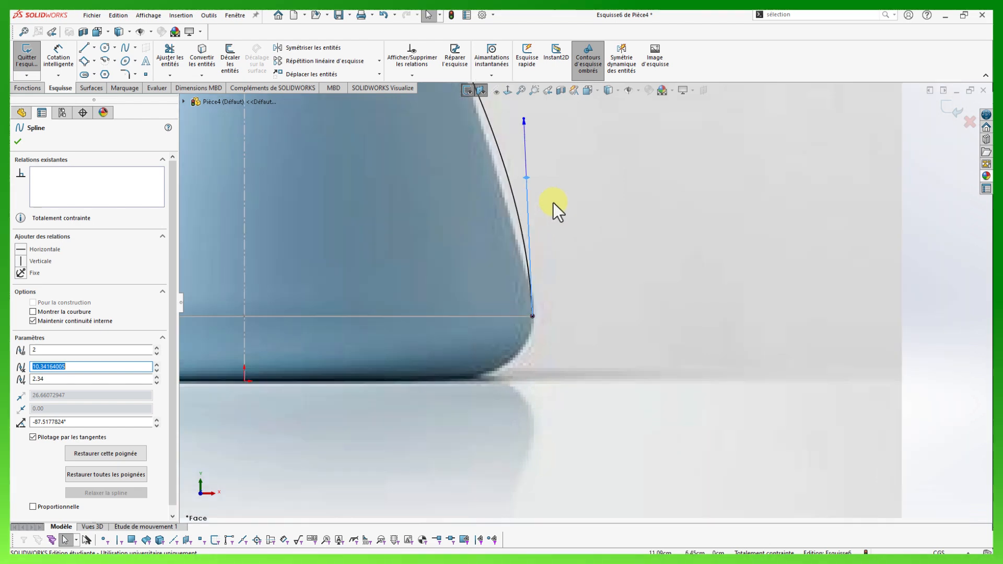
{"action": "scroll", "coordinate": [567, 197], "scroll_direction": "up", "scroll_amount": 1}
{"action": "scroll", "coordinate": [567, 194], "scroll_direction": "down", "scroll_amount": 3}
{"action": "scroll", "coordinate": [566, 191], "scroll_direction": "up", "scroll_amount": 2}
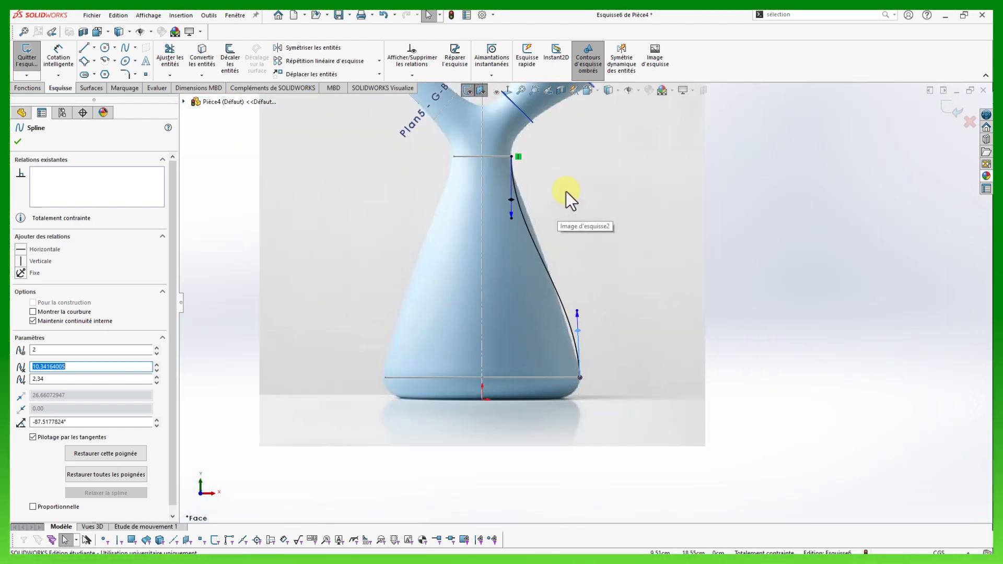
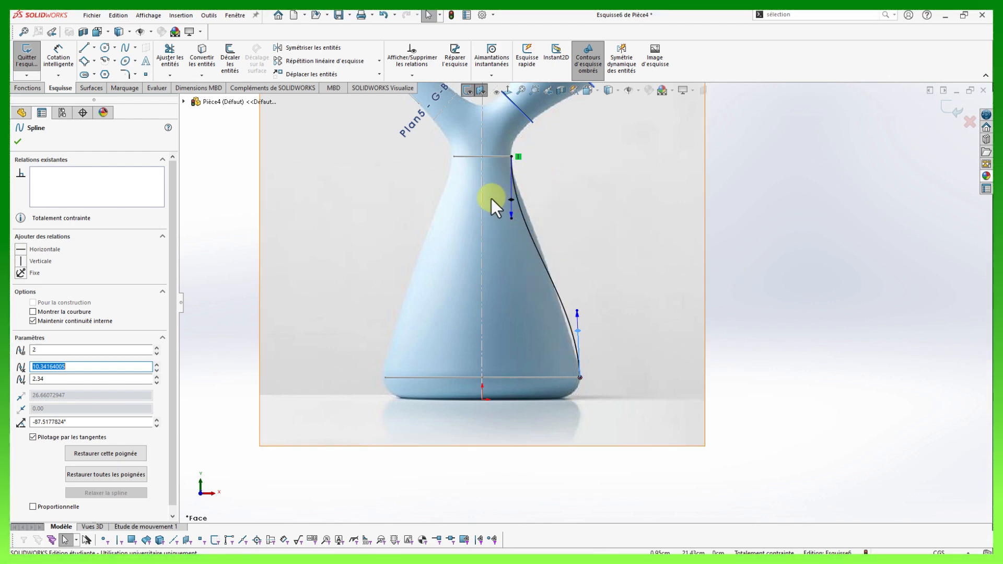
{"action": "scroll", "coordinate": [494, 201], "scroll_direction": "down", "scroll_amount": 2}
{"action": "scroll", "coordinate": [513, 206], "scroll_direction": "down", "scroll_amount": 2}
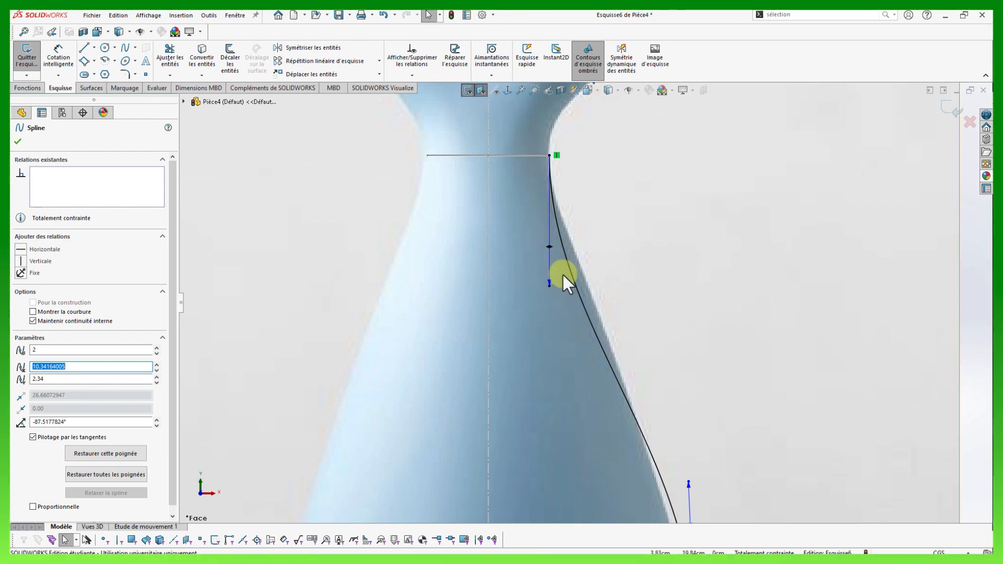
{"action": "left_click_drag", "start_coordinate": [550, 281], "coordinate": [550, 233]}
Shorten the spline's lower tangent handle to a weight of about 19.6 at about -90.9°, fitting the curve to the bottle's lower side.
{"action": "scroll", "coordinate": [588, 293], "scroll_direction": "up", "scroll_amount": 2}
{"action": "scroll", "coordinate": [763, 387], "scroll_direction": "up", "scroll_amount": 1}
{"action": "scroll", "coordinate": [706, 428], "scroll_direction": "down", "scroll_amount": 1}
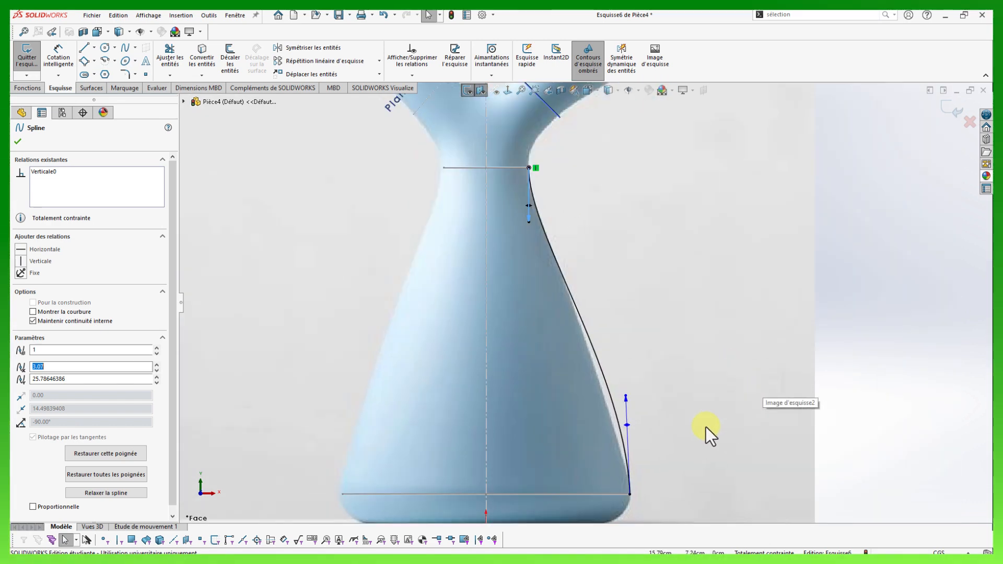
{"action": "left_click_drag", "start_coordinate": [626, 397], "coordinate": [634, 424]}
{"action": "scroll", "coordinate": [641, 444], "scroll_direction": "up", "scroll_amount": 4}
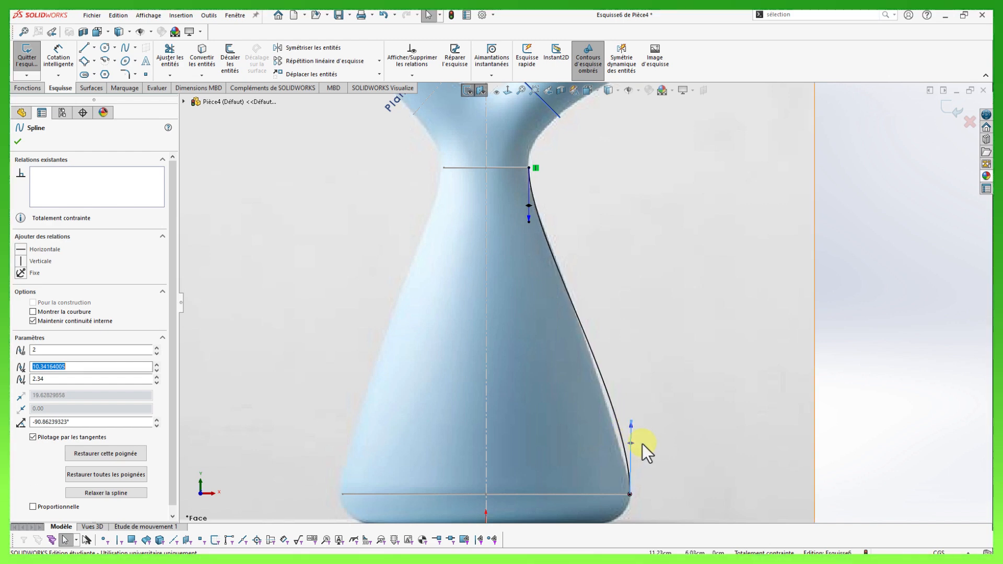
{"action": "scroll", "coordinate": [650, 441], "scroll_direction": "down", "scroll_amount": 8}
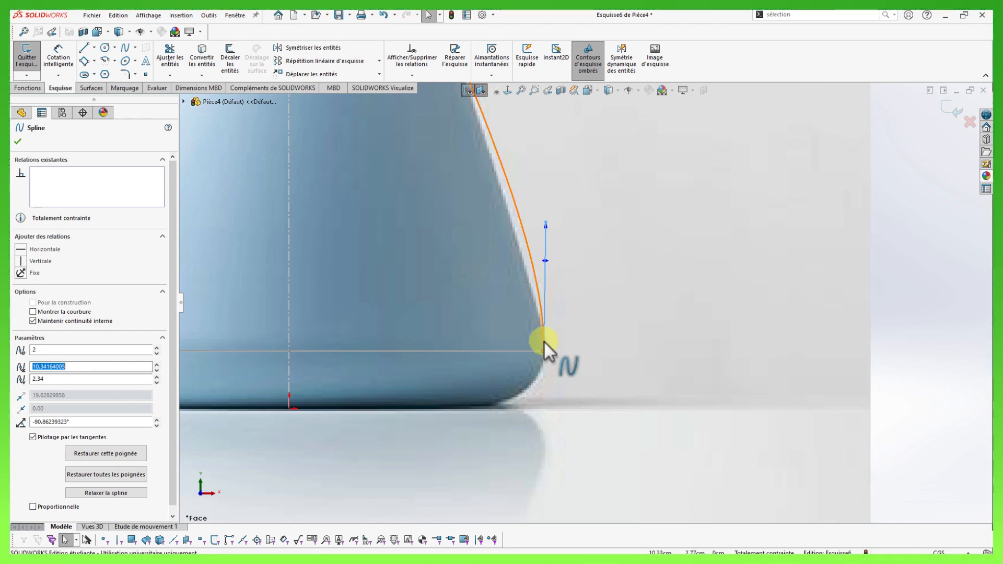
Constrain the spline's lower tangent handle vertical and shorten it to a weight of about 15.5.
{"action": "left_click", "coordinate": [22, 262]}
{"action": "scroll", "coordinate": [583, 193], "scroll_direction": "up", "scroll_amount": 5}
{"action": "scroll", "coordinate": [575, 261], "scroll_direction": "down", "scroll_amount": 2}
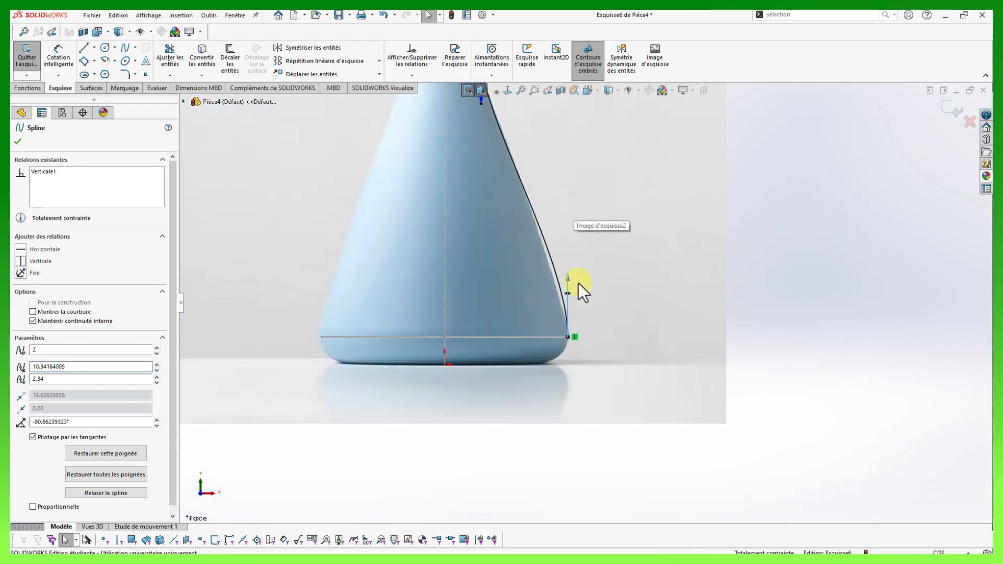
{"action": "left_click_drag", "start_coordinate": [569, 281], "coordinate": [569, 288]}
{"action": "scroll", "coordinate": [569, 287], "scroll_direction": "up", "scroll_amount": 5}
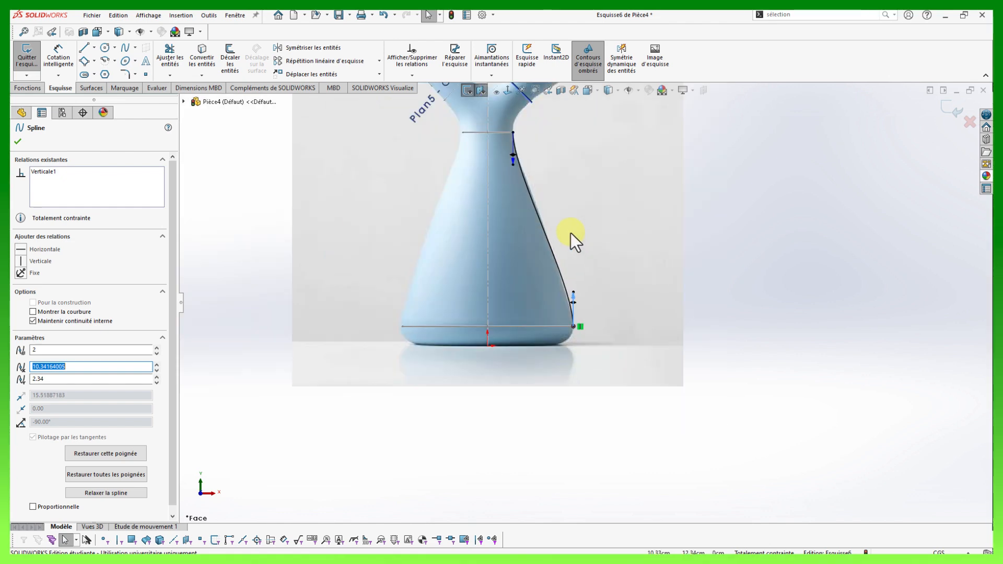
{"action": "left_click", "coordinate": [823, 277]}
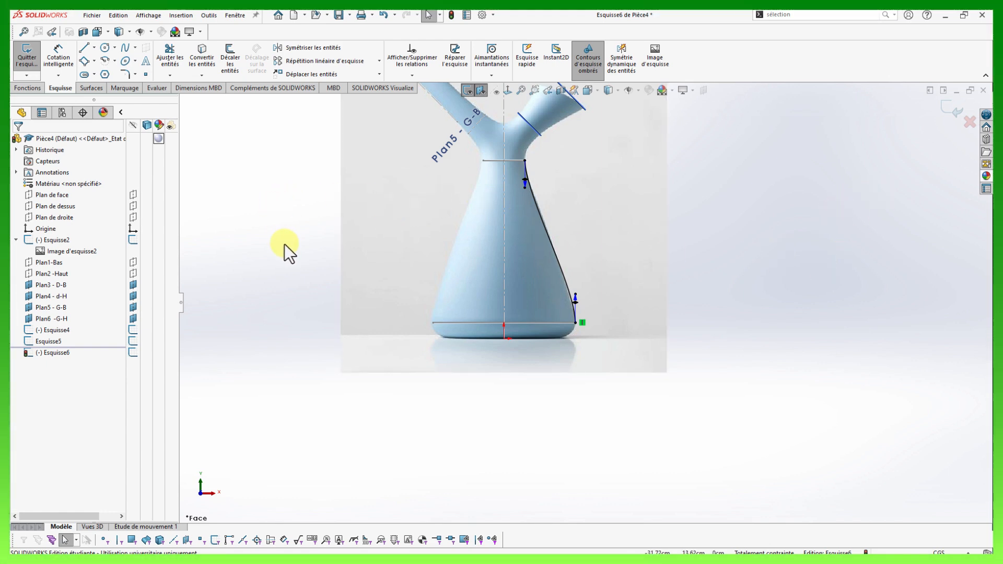
Sketch a vertical construction line about 13.5 cm long from the origin up along the bottle's axis.
{"action": "right_click_drag", "start_coordinate": [293, 261], "coordinate": [313, 278]}
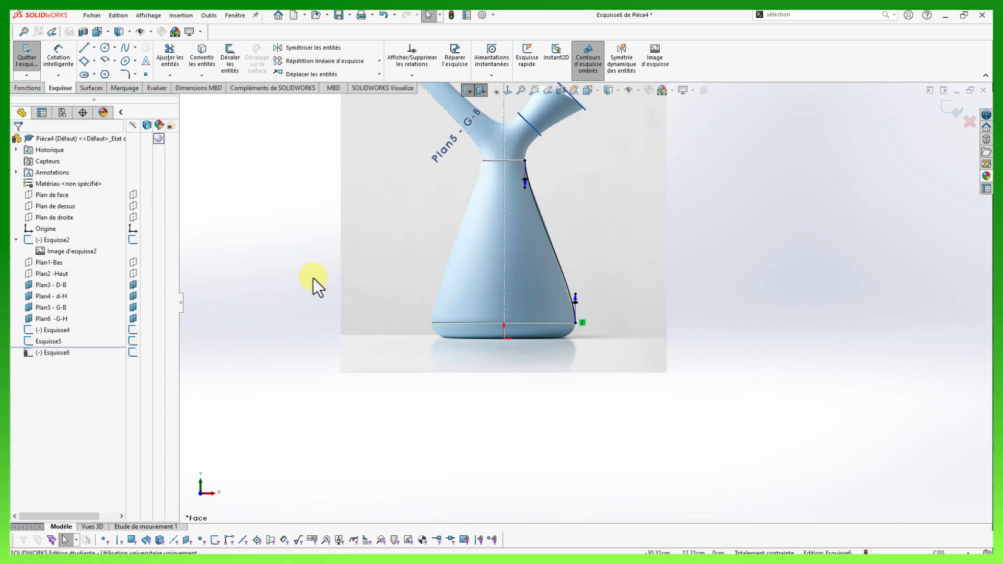
{"action": "left_click", "coordinate": [504, 339]}
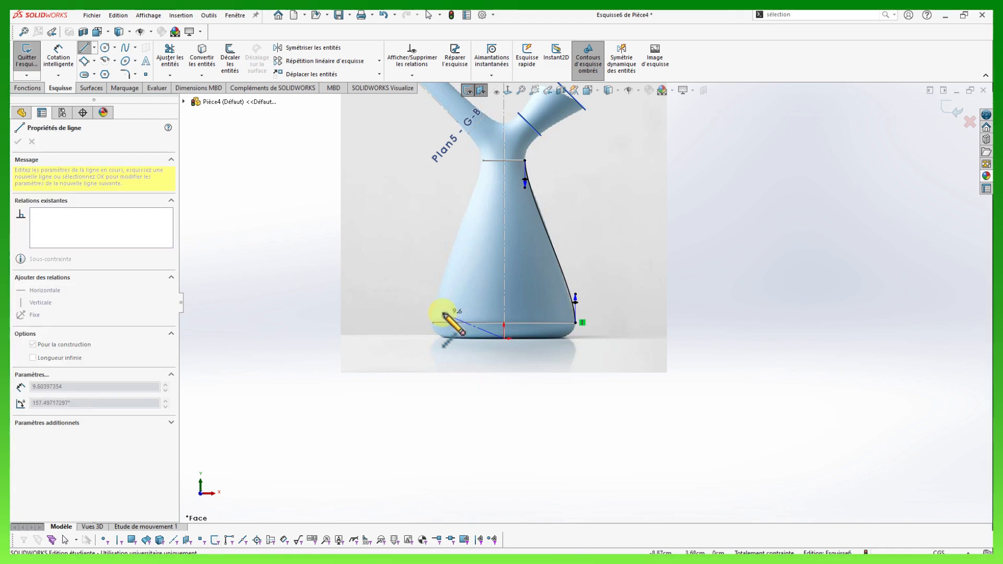
{"action": "left_click", "coordinate": [504, 246]}
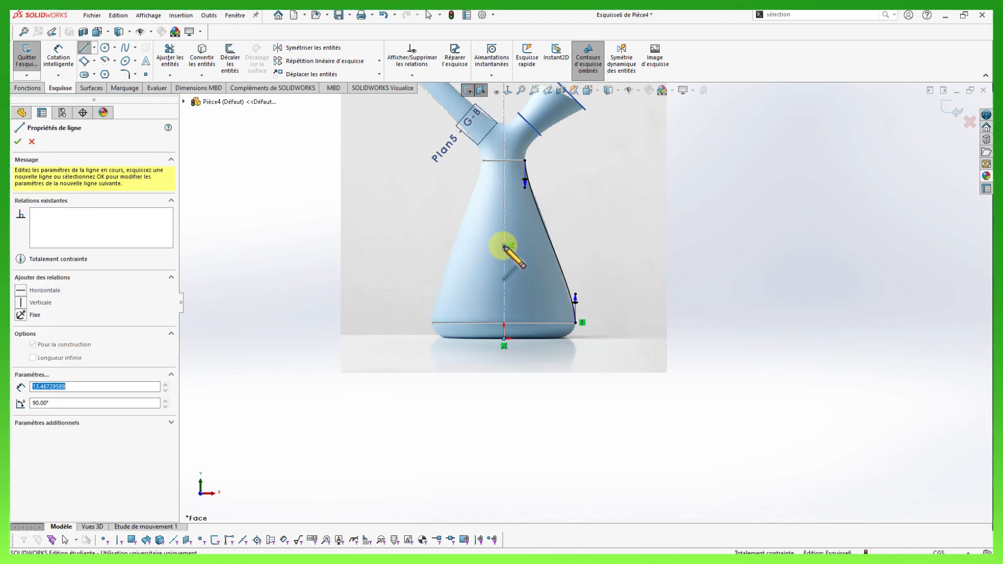
{"action": "key", "text": "Escape"}
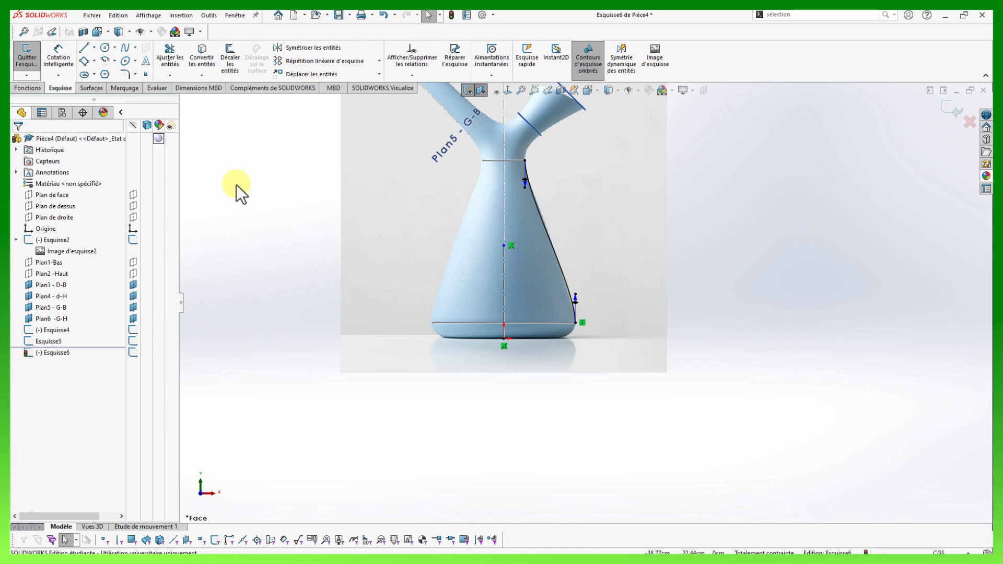
{"action": "left_click", "coordinate": [307, 49]}
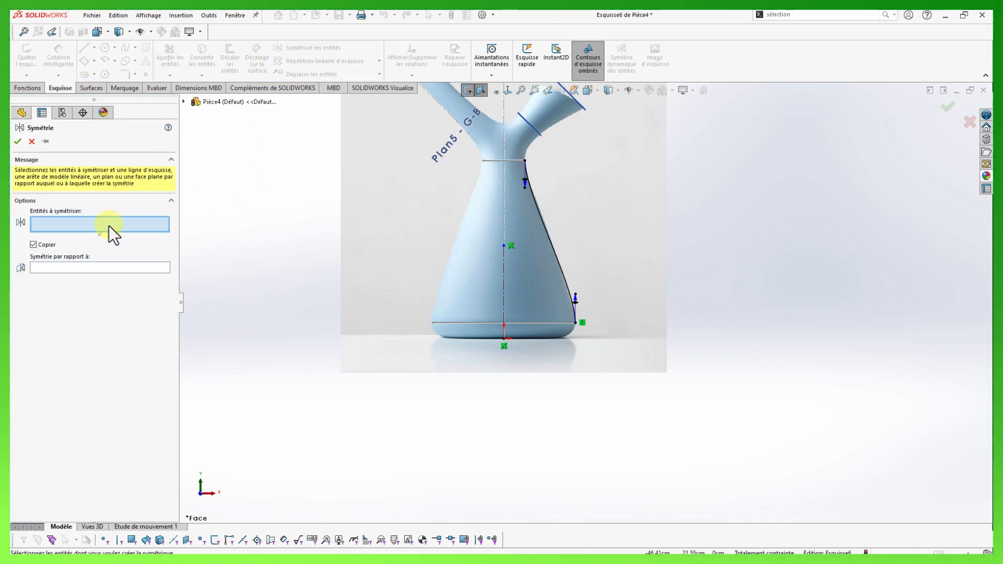
{"action": "left_click", "coordinate": [567, 280]}
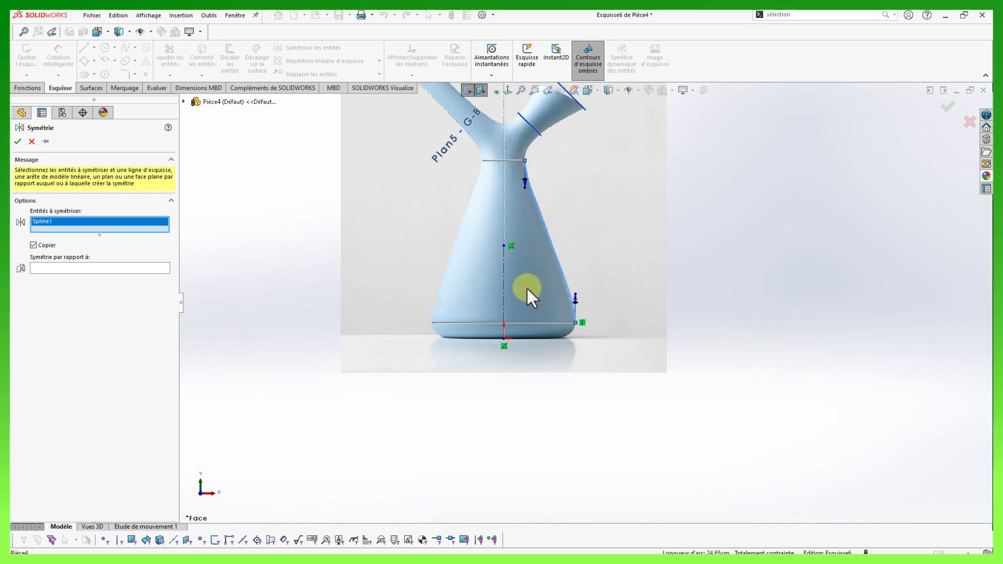
{"action": "left_click", "coordinate": [163, 268]}
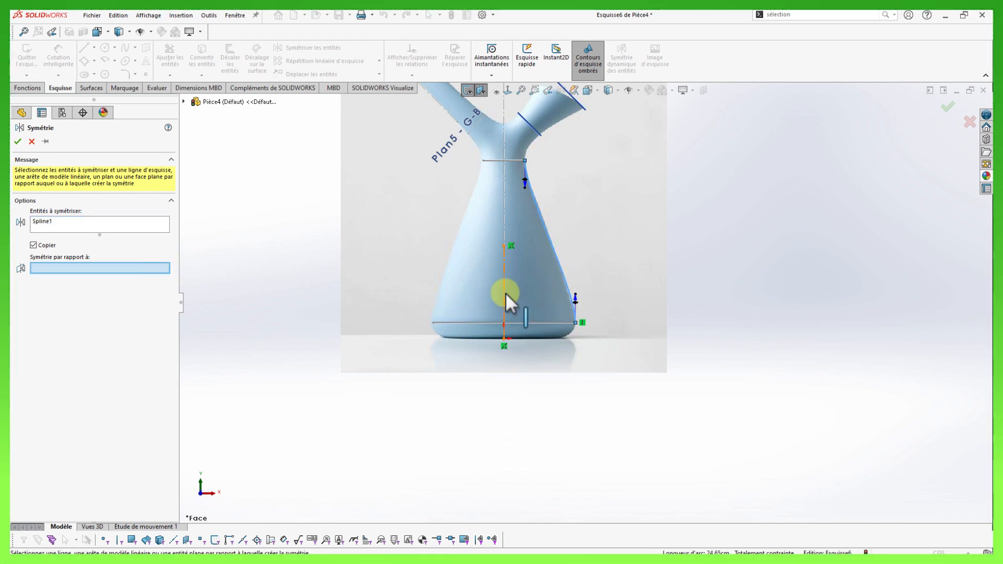
{"action": "left_click", "coordinate": [969, 121]}
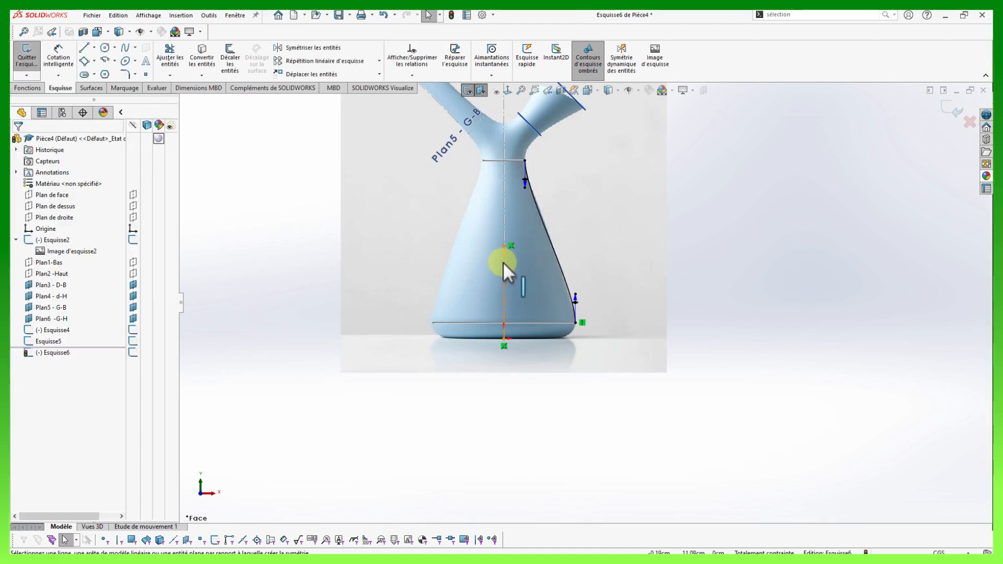
Add a vertical relation to the construction line on the bottle's axis and exit the sketch.
{"action": "left_click", "coordinate": [503, 262]}
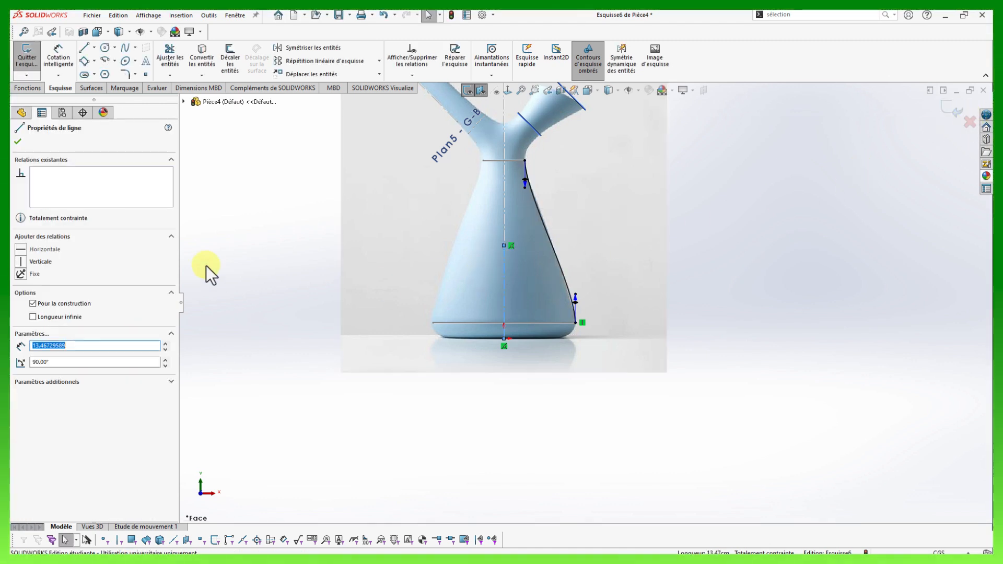
{"action": "left_click", "coordinate": [27, 260]}
{"action": "left_click", "coordinate": [818, 247]}
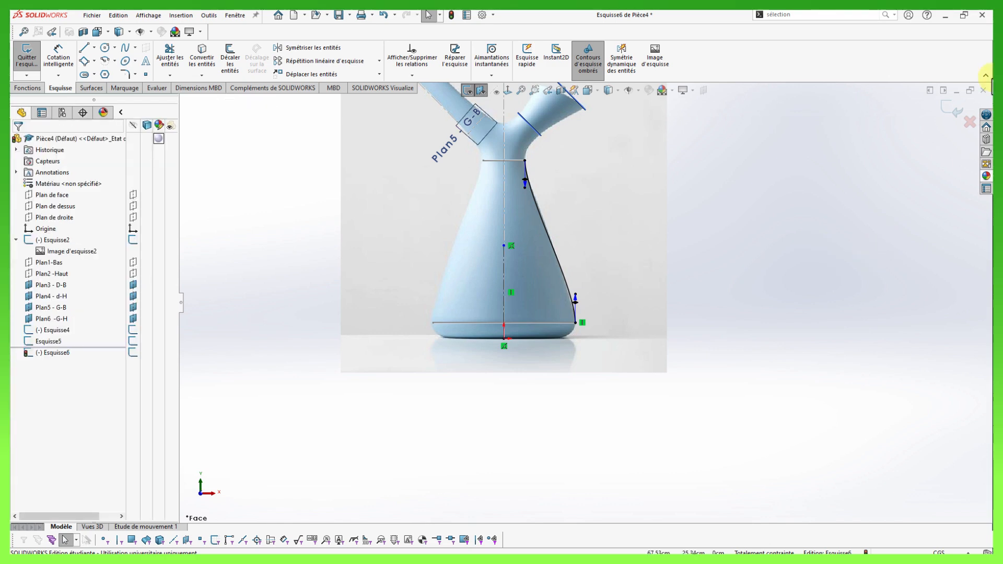
{"action": "left_click", "coordinate": [951, 94]}
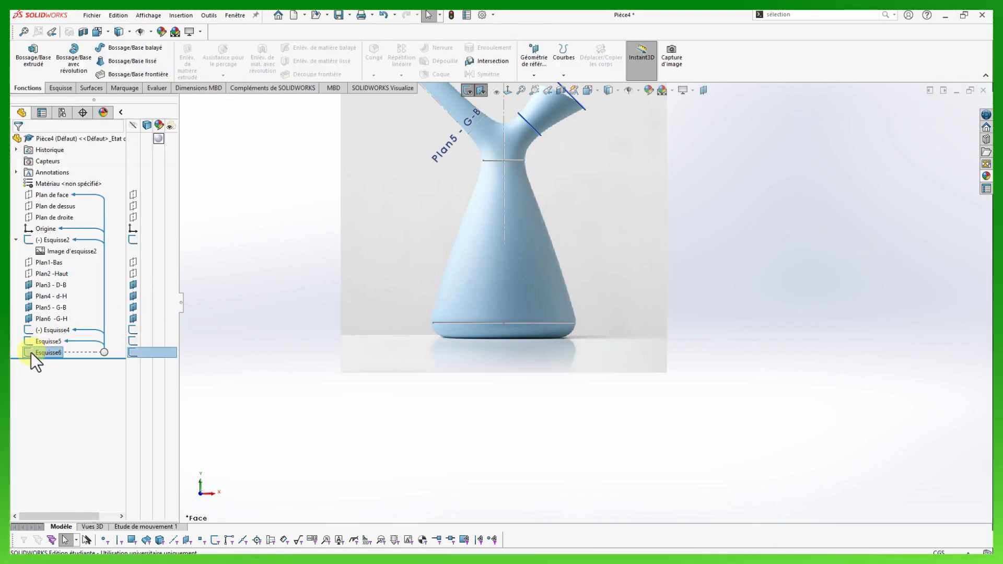
Reopen sketch Esquisse6 and mirror a copy of the side spline about the vertical construction line.
{"action": "left_click", "coordinate": [40, 329]}
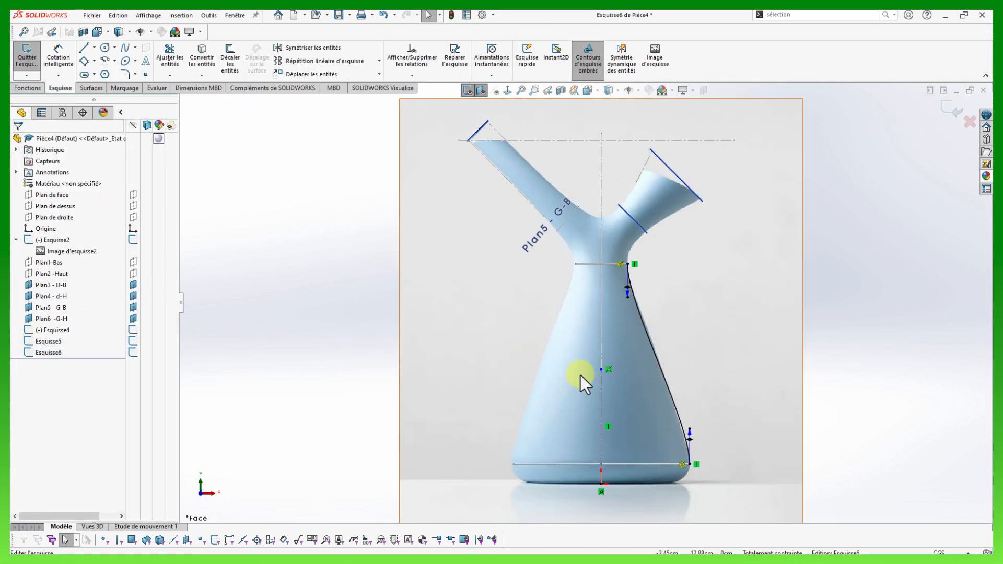
{"action": "scroll", "coordinate": [746, 298], "scroll_direction": "down", "scroll_amount": 2}
{"action": "left_click", "coordinate": [301, 46]}
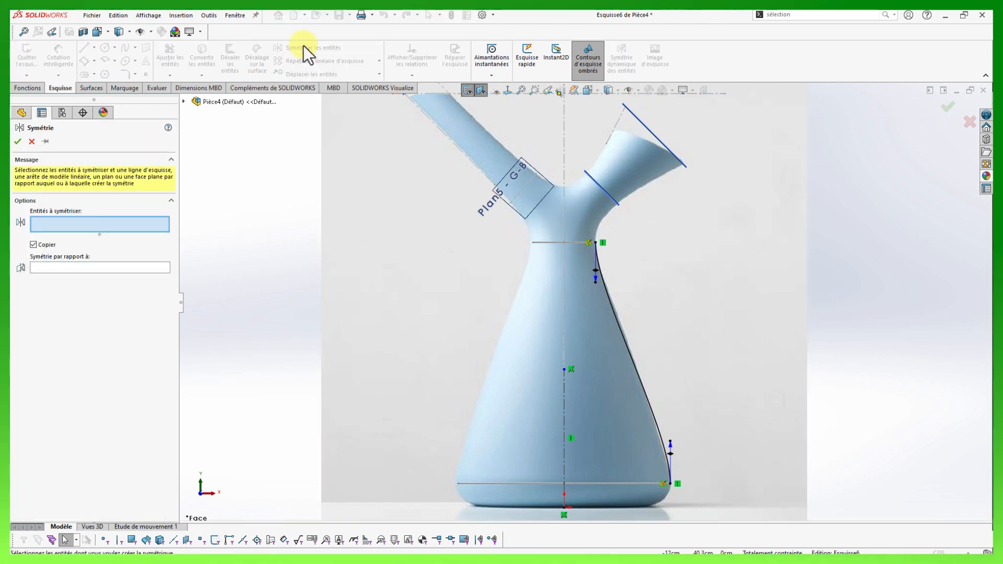
{"action": "left_click", "coordinate": [644, 391]}
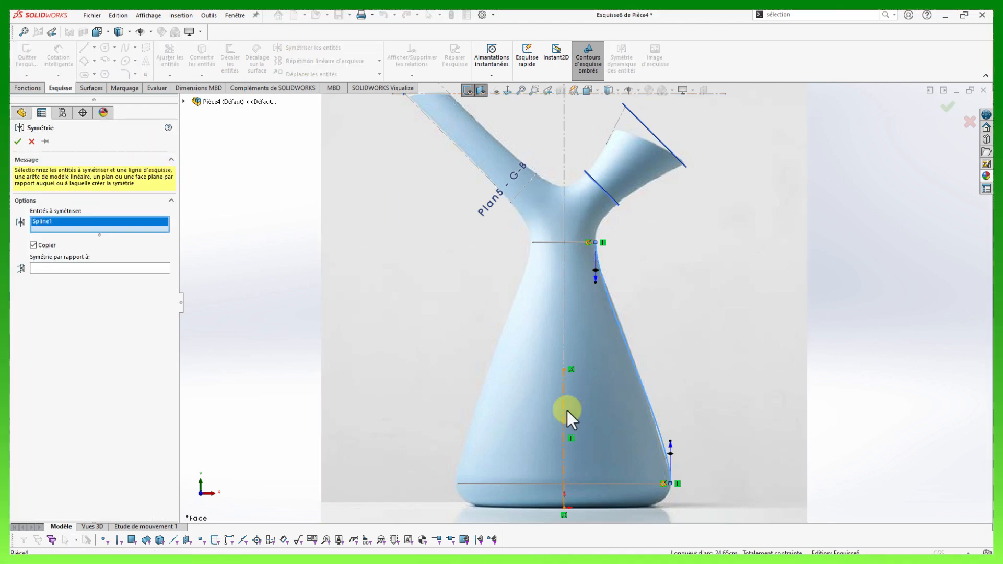
{"action": "left_click", "coordinate": [146, 269]}
{"action": "left_click", "coordinate": [565, 464]}
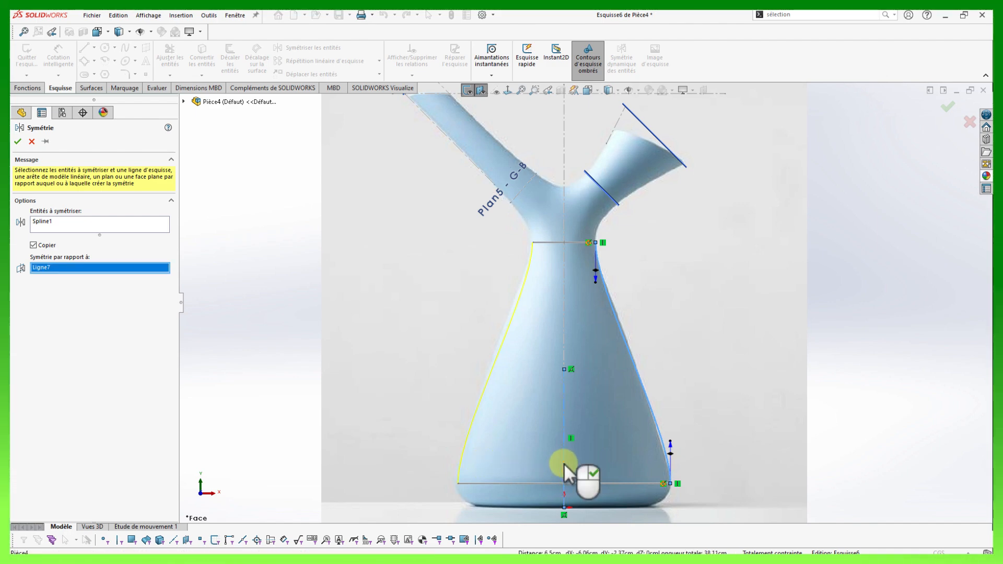
{"action": "left_click", "coordinate": [17, 141]}
Hide sketch Esquisse2 containing the reference picture and exit the guide-curve sketch.
{"action": "scroll", "coordinate": [325, 298], "scroll_direction": "up", "scroll_amount": 3}
{"action": "middle_click_drag", "start_coordinate": [324, 298], "coordinate": [355, 351]}
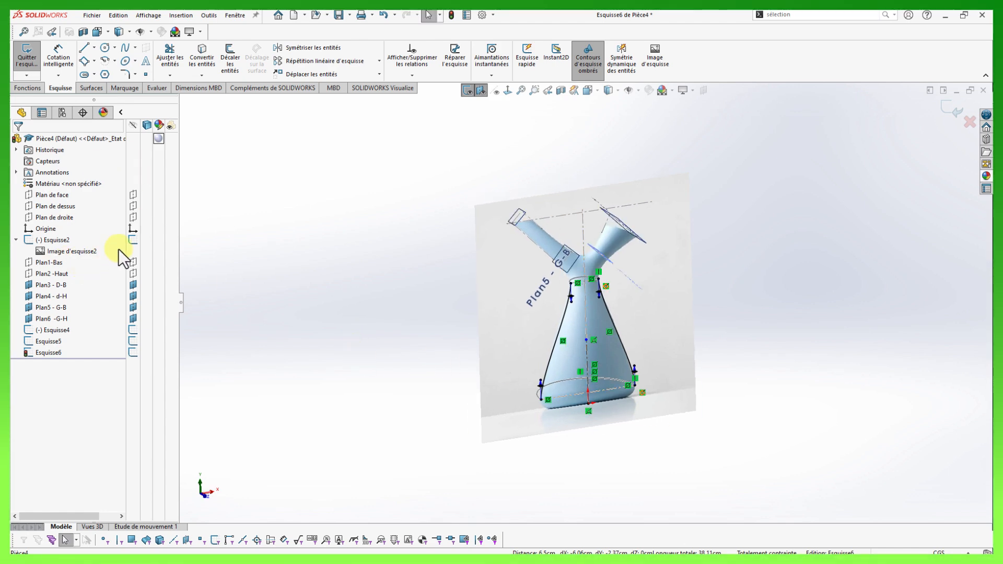
{"action": "left_click", "coordinate": [133, 240]}
{"action": "mouse_move", "coordinate": [280, 287]}
{"action": "middle_mouse_down"}
{"action": "mouse_move", "coordinate": [356, 325]}
{"action": "mouse_move", "coordinate": [367, 314]}
{"action": "middle_mouse_up"}
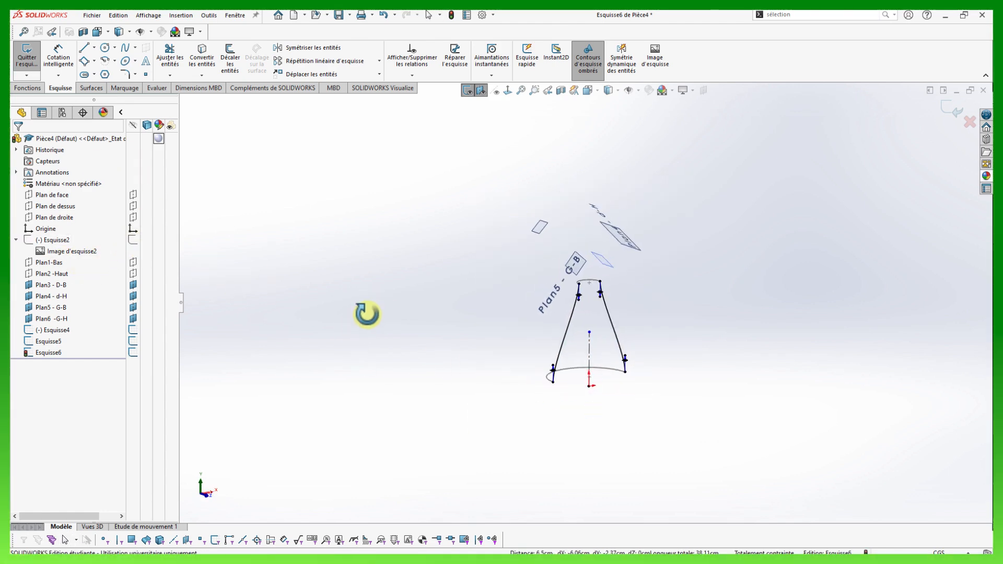
{"action": "scroll", "coordinate": [736, 350], "scroll_direction": "down", "scroll_amount": 2}
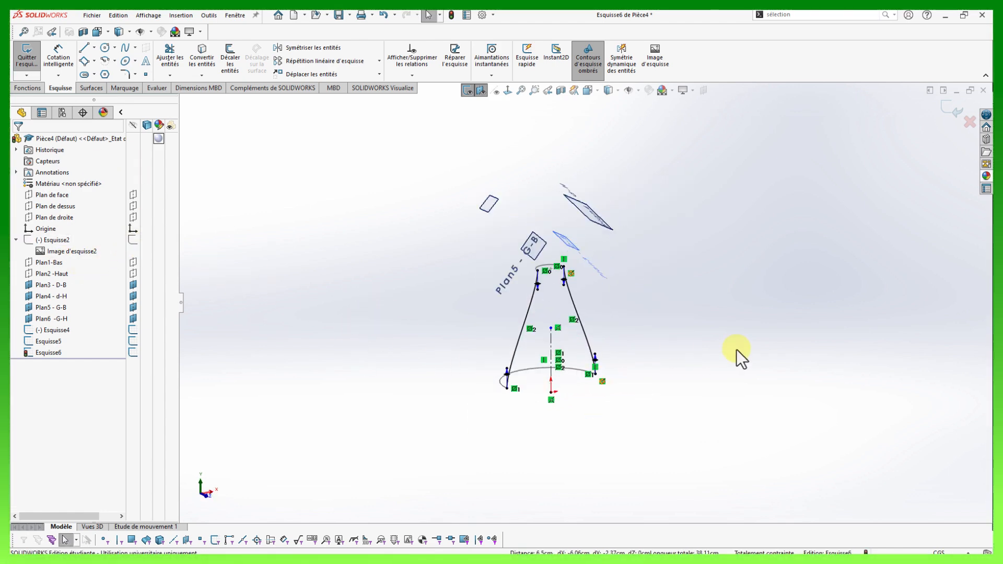
{"action": "left_click", "coordinate": [949, 113]}
{"action": "mouse_move", "coordinate": [410, 307]}
{"action": "middle_mouse_down"}
{"action": "mouse_move", "coordinate": [430, 291]}
{"action": "mouse_move", "coordinate": [412, 309]}
{"action": "mouse_move", "coordinate": [418, 293]}
{"action": "mouse_move", "coordinate": [516, 265]}
{"action": "mouse_move", "coordinate": [423, 280]}
{"action": "mouse_move", "coordinate": [418, 318]}
{"action": "middle_mouse_up"}
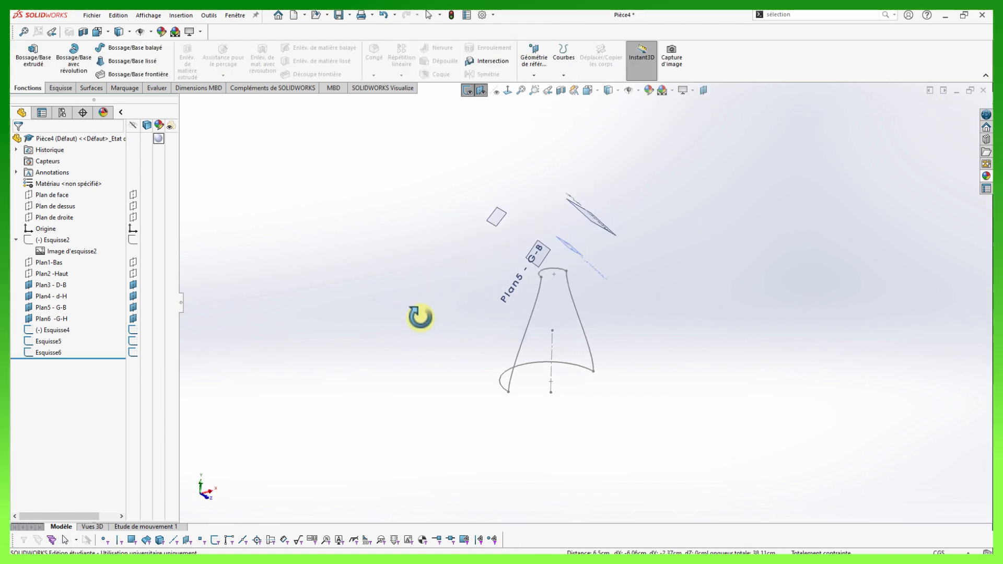
Bring up the surface modelling tools and view the list of available command sets.
{"action": "left_click", "coordinate": [90, 88]}
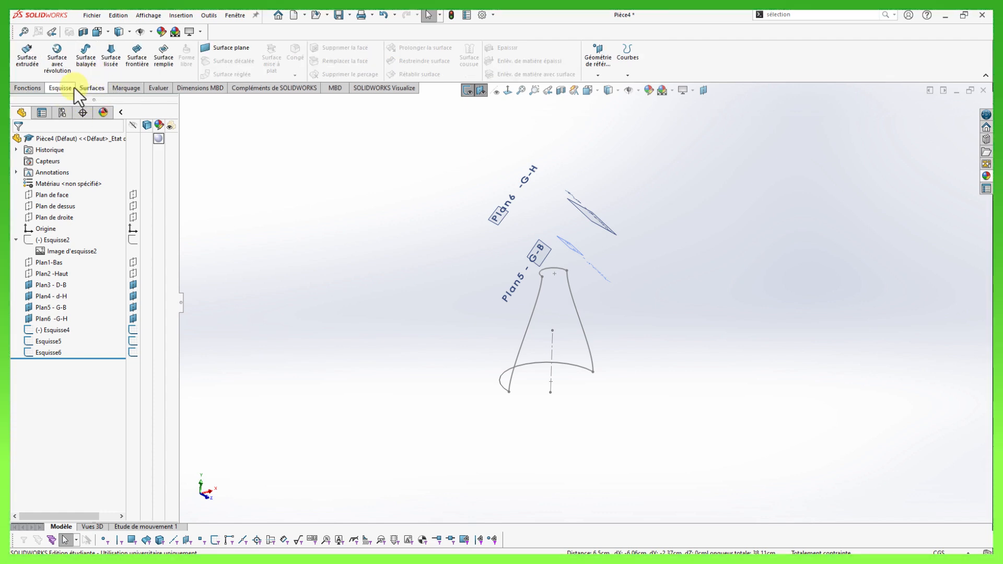
{"action": "right_click", "coordinate": [262, 88]}
{"action": "mouse_move", "coordinate": [331, 121]}
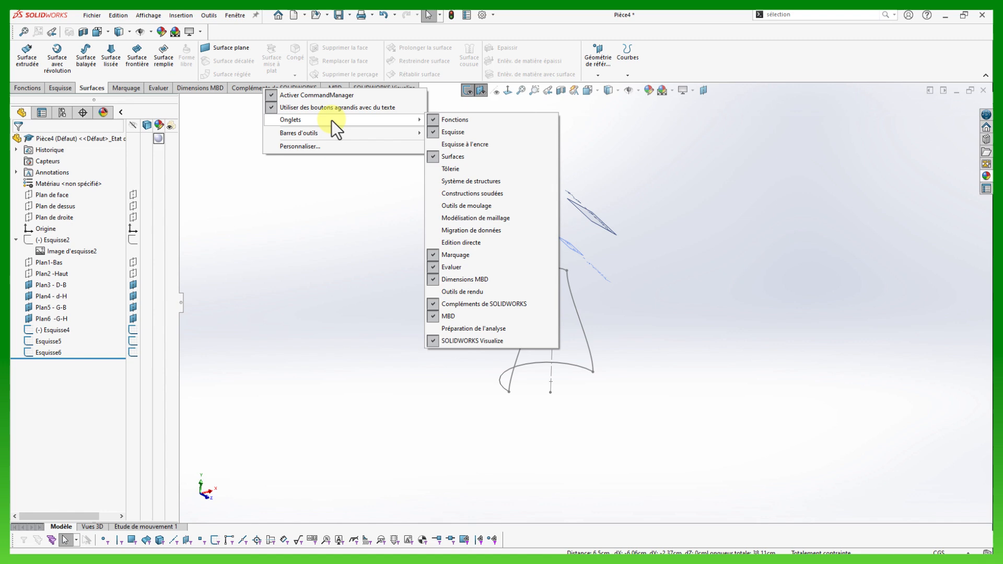
{"action": "left_click", "coordinate": [231, 130]}
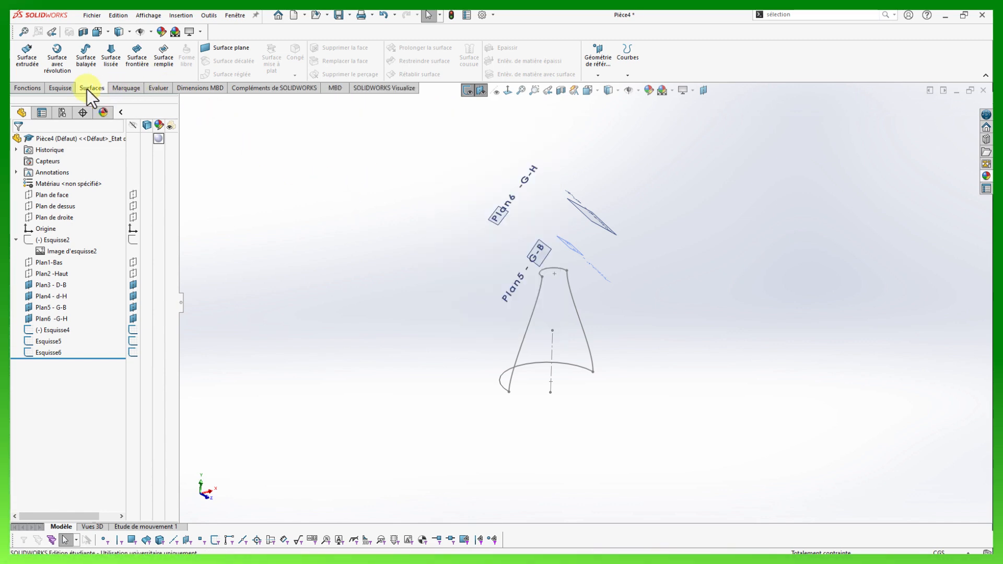
Start a boundary surface with the neck profile Esquisse5 and the base profile Esquisse4 as its direction 1 curves.
{"action": "left_click", "coordinate": [137, 59]}
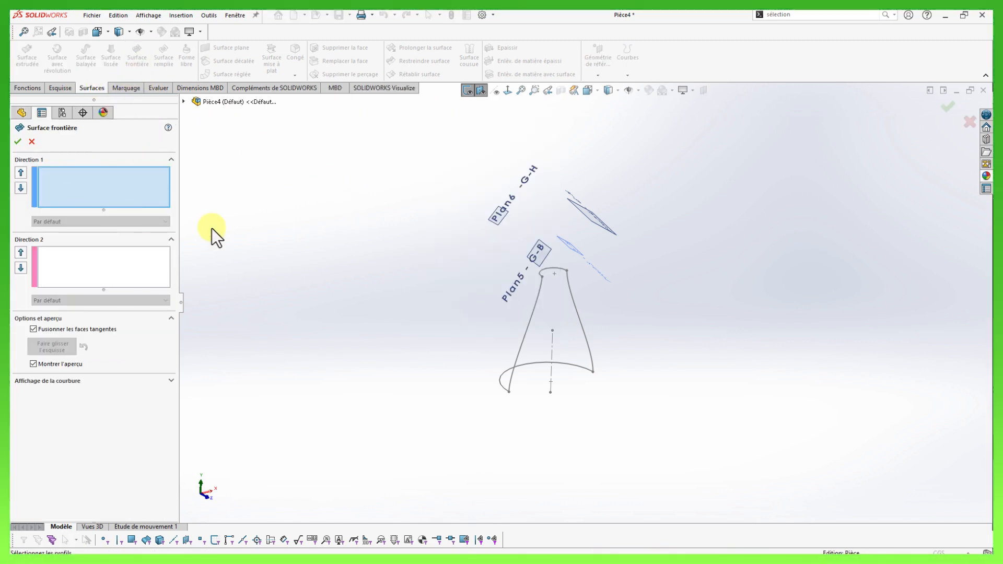
{"action": "mouse_move", "coordinate": [512, 280]}
{"action": "middle_mouse_down"}
{"action": "mouse_move", "coordinate": [665, 298]}
{"action": "mouse_move", "coordinate": [663, 284]}
{"action": "mouse_move", "coordinate": [661, 294]}
{"action": "middle_mouse_up"}
{"action": "scroll", "coordinate": [526, 285], "scroll_direction": "down", "scroll_amount": 3}
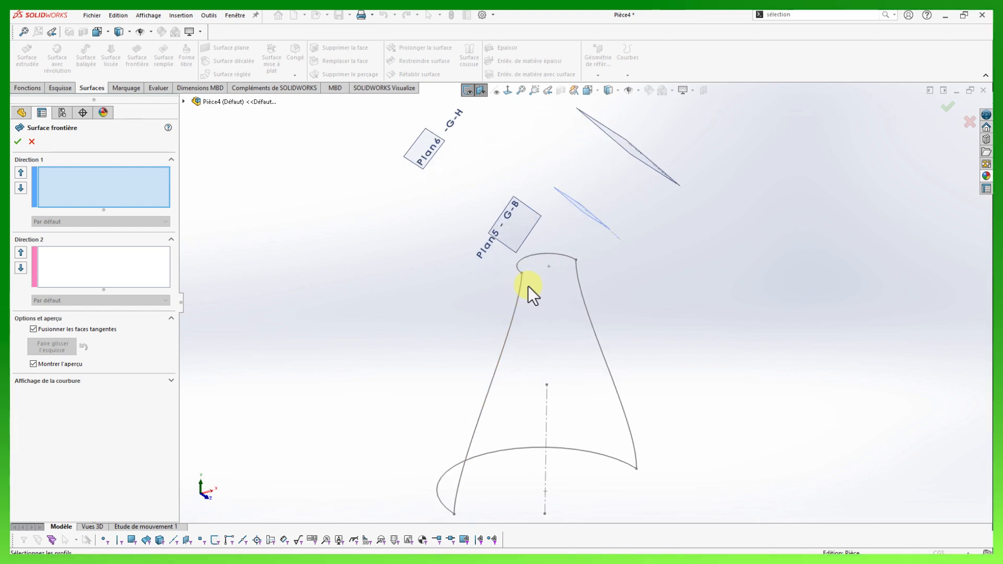
{"action": "left_click", "coordinate": [567, 258]}
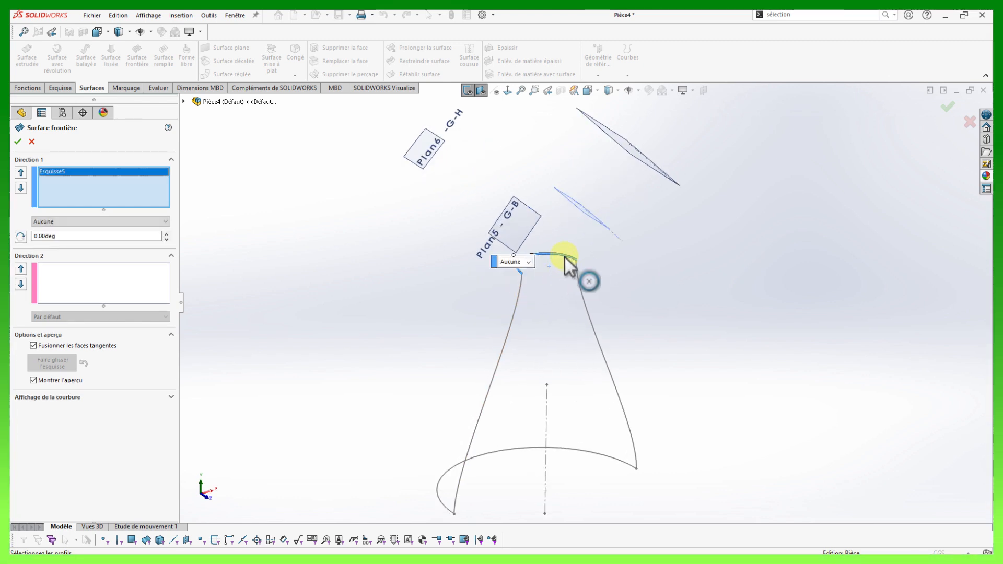
{"action": "left_click", "coordinate": [622, 462]}
Add the two side splines as separate open groups to direction 2 of the boundary surface.
{"action": "left_click", "coordinate": [117, 287]}
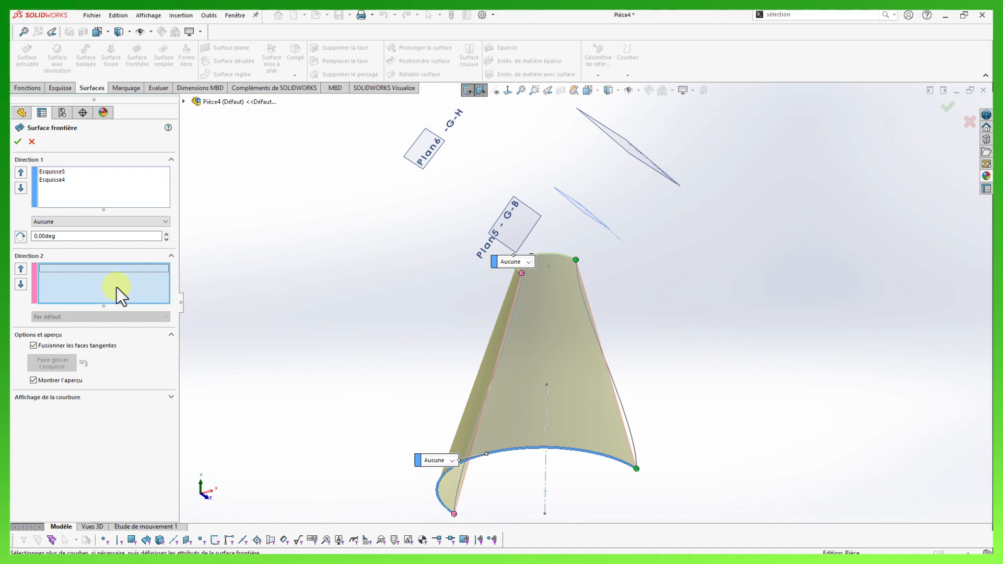
{"action": "left_click", "coordinate": [518, 310]}
{"action": "left_click", "coordinate": [545, 344]}
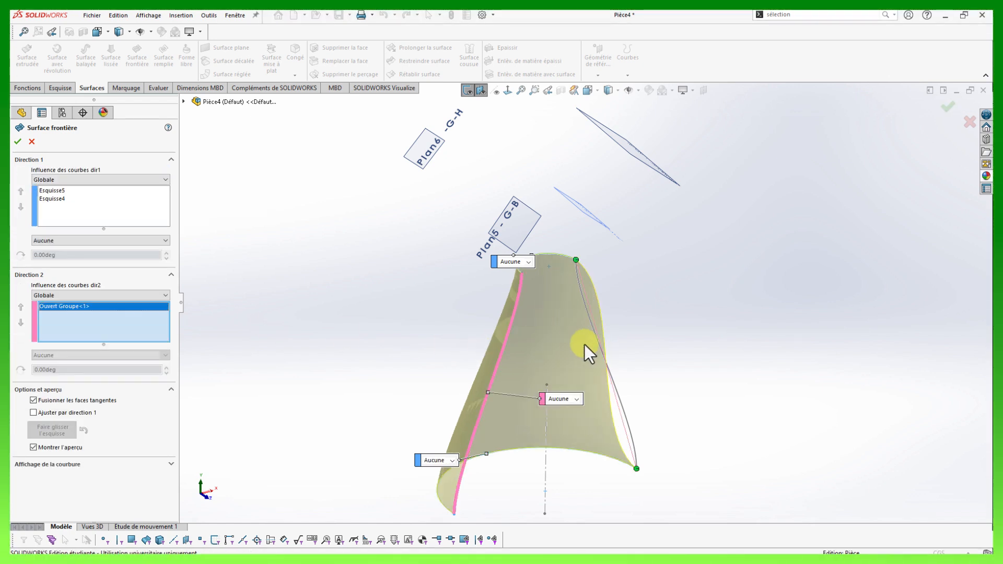
{"action": "left_click", "coordinate": [601, 347]}
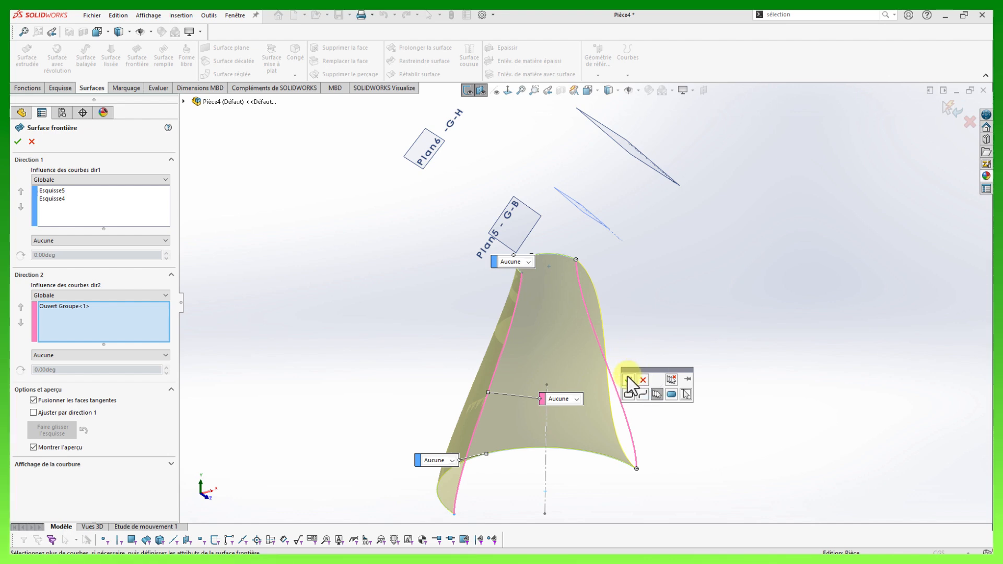
{"action": "left_click", "coordinate": [629, 377]}
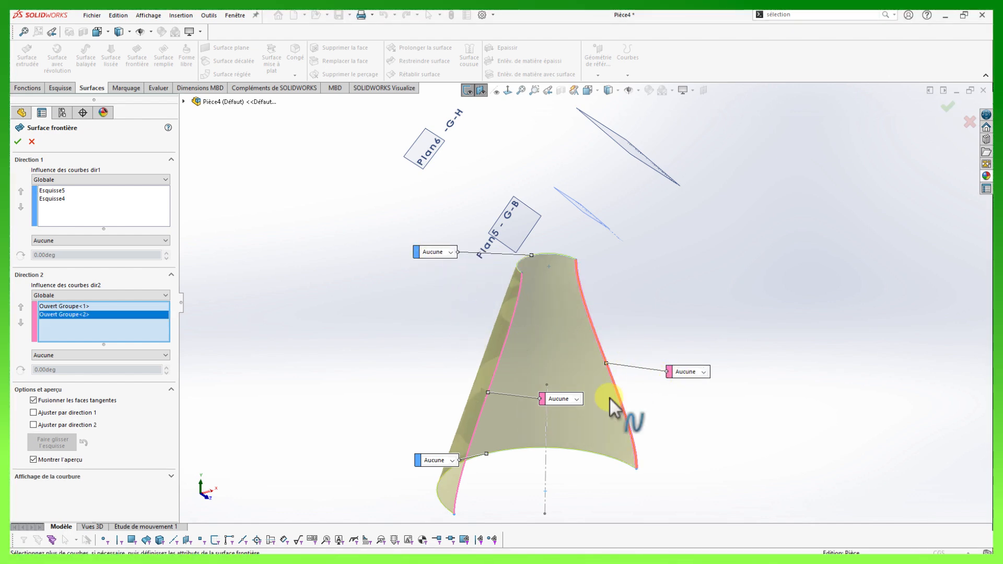
Set both side curves in direction 2 of the boundary surface to Normale au profil and create the surface.
{"action": "left_click_drag", "start_coordinate": [543, 401], "coordinate": [416, 357]}
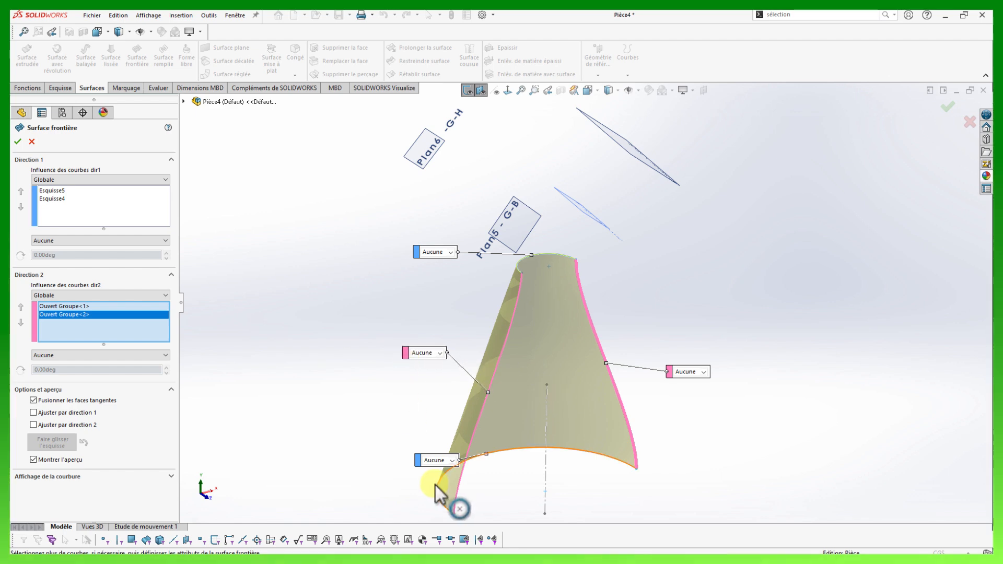
{"action": "left_click_drag", "start_coordinate": [416, 461], "coordinate": [535, 491]}
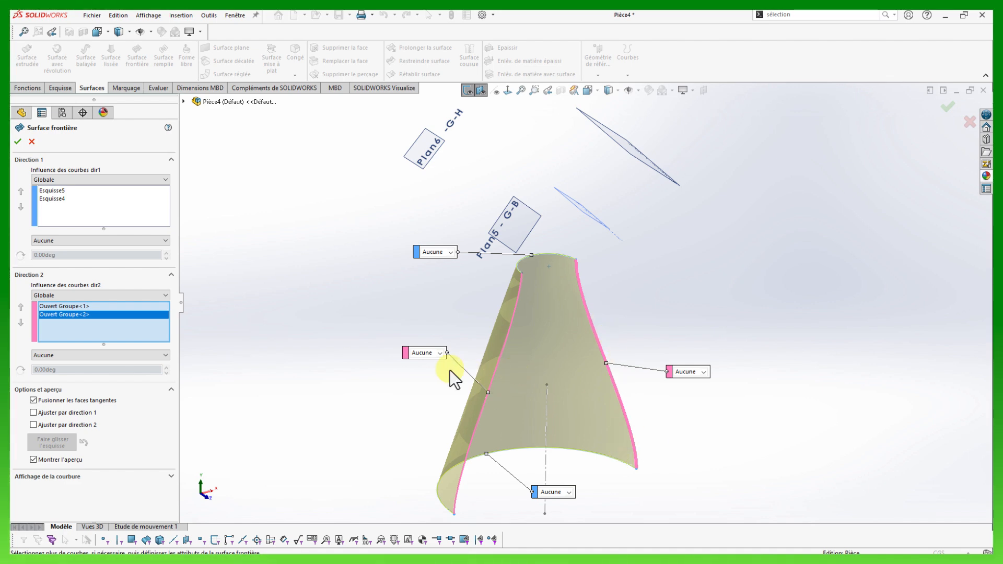
{"action": "left_click", "coordinate": [80, 307]}
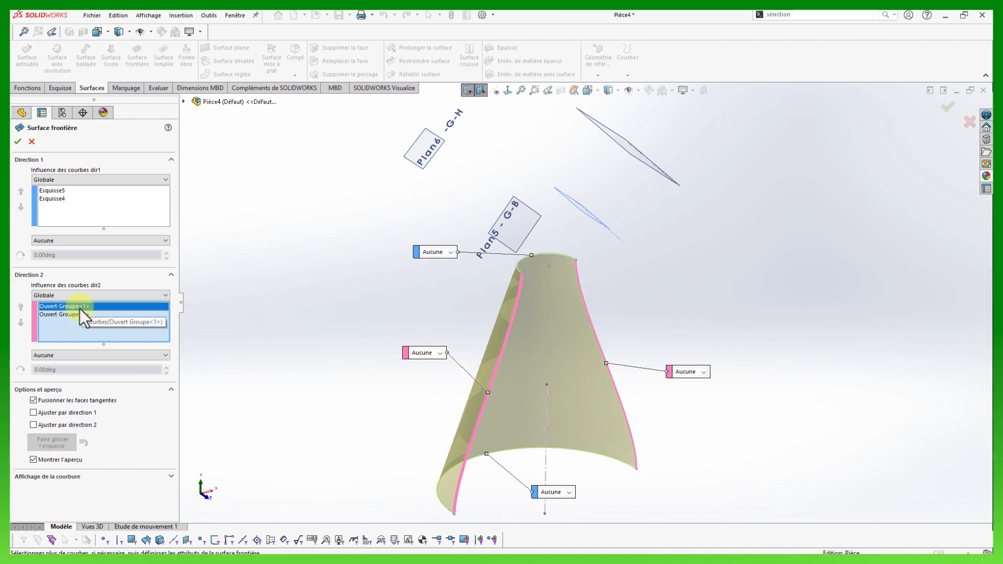
{"action": "left_click", "coordinate": [78, 356]}
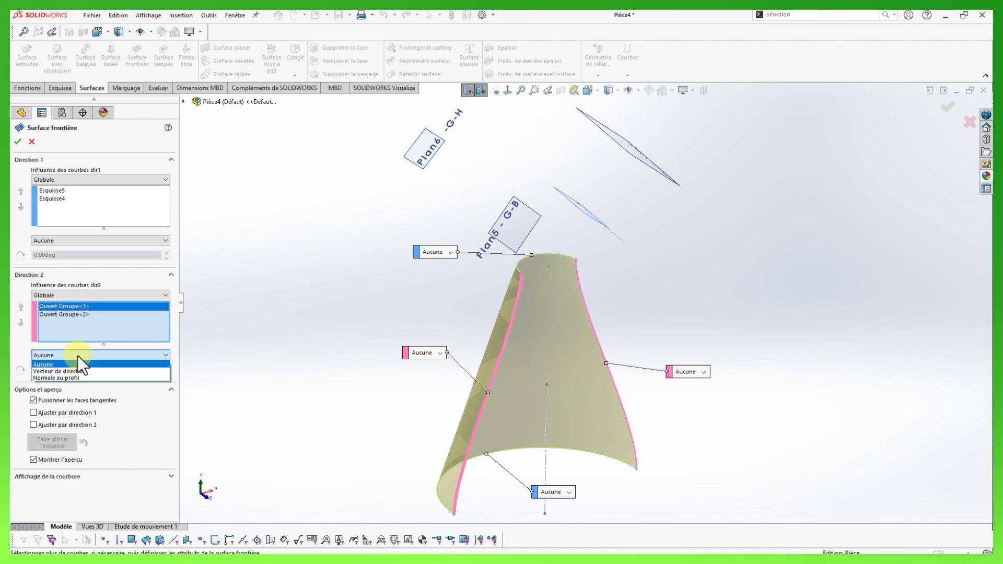
{"action": "left_click", "coordinate": [68, 378]}
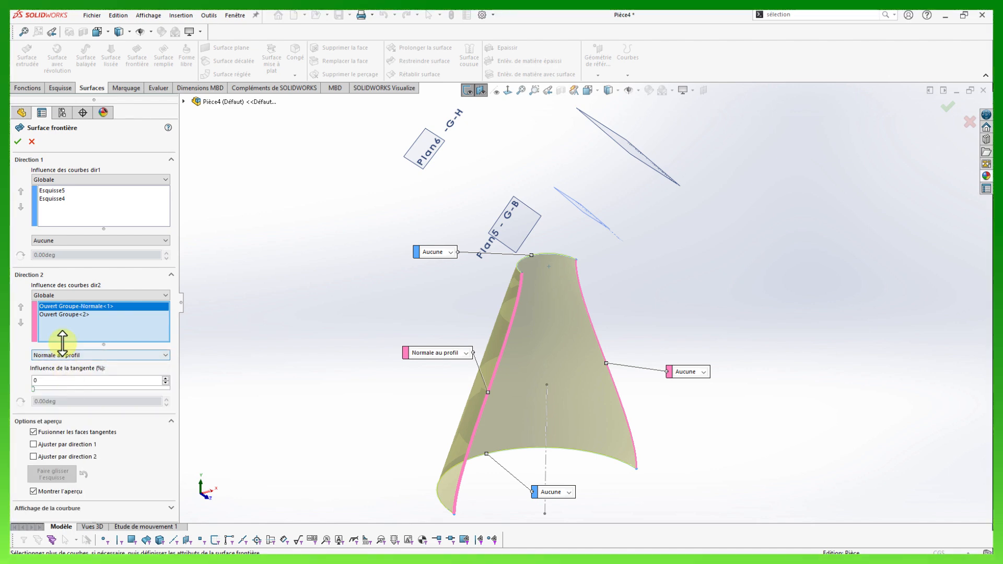
{"action": "left_click", "coordinate": [76, 315]}
{"action": "left_click", "coordinate": [93, 356]}
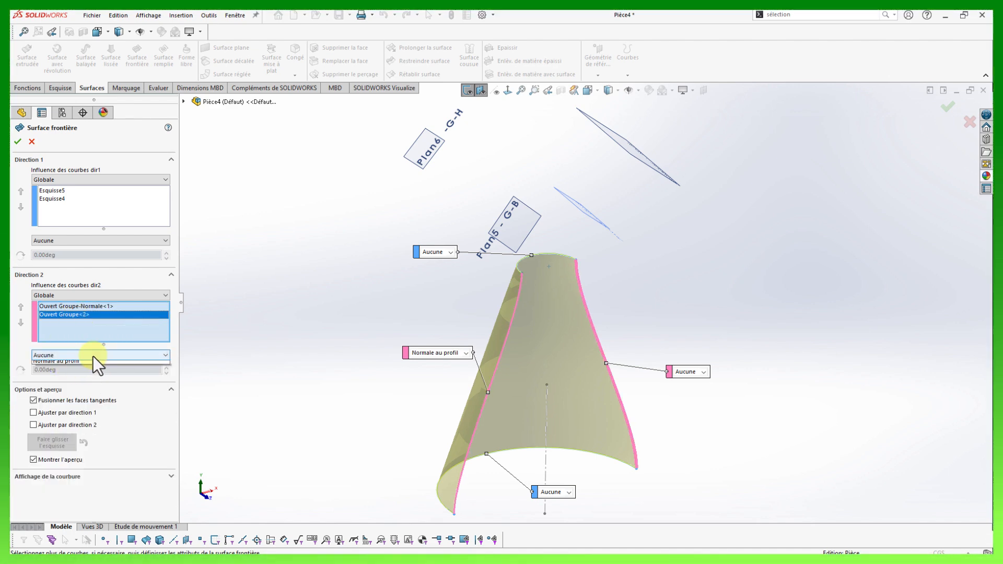
{"action": "left_click", "coordinate": [84, 377]}
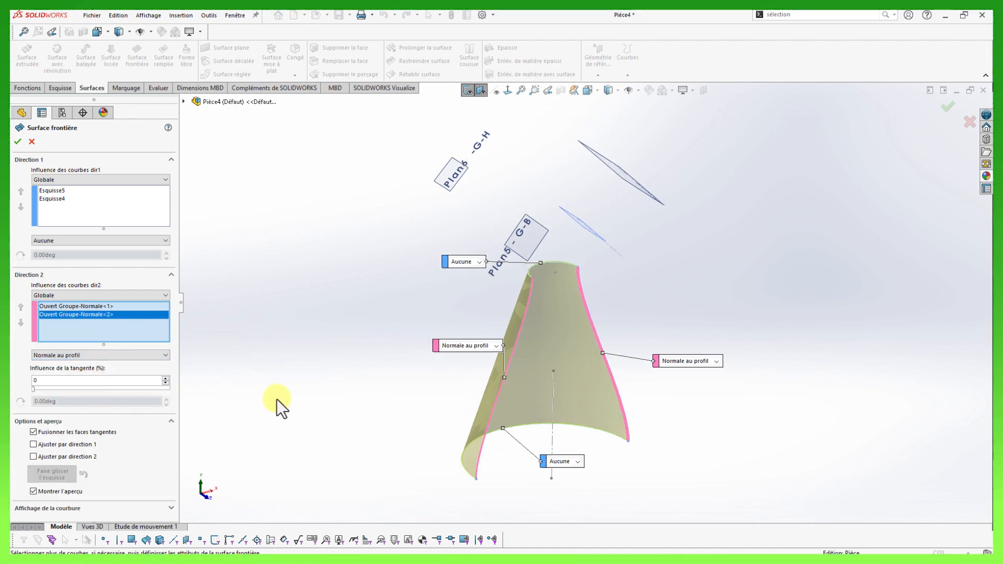
{"action": "middle_click_drag", "start_coordinate": [277, 400], "coordinate": [410, 374]}
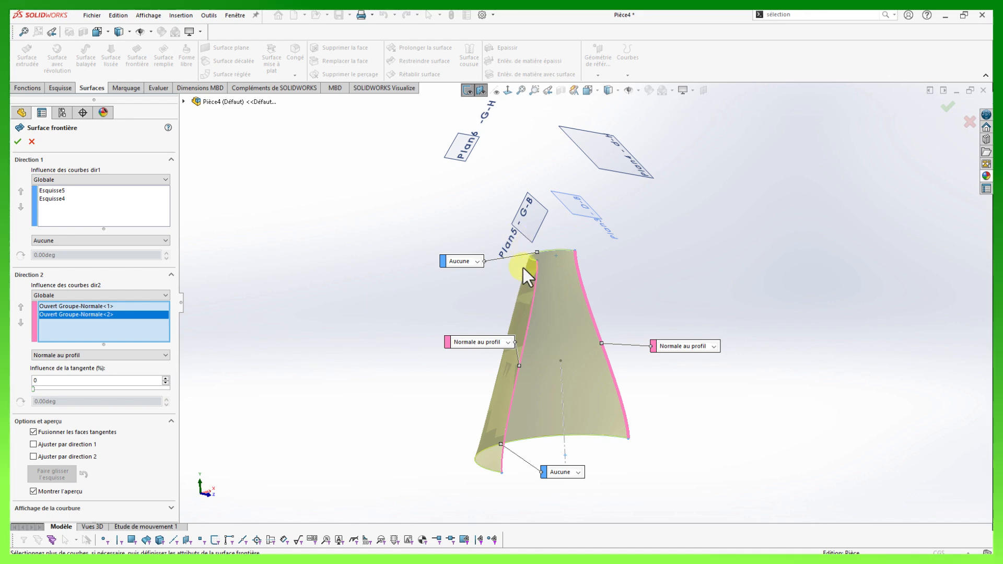
{"action": "left_click", "coordinate": [16, 142]}
Show sketch Esquisse2 with the bottle's reference picture behind the new boundary surface.
{"action": "middle_click_drag", "start_coordinate": [223, 240], "coordinate": [273, 296]}
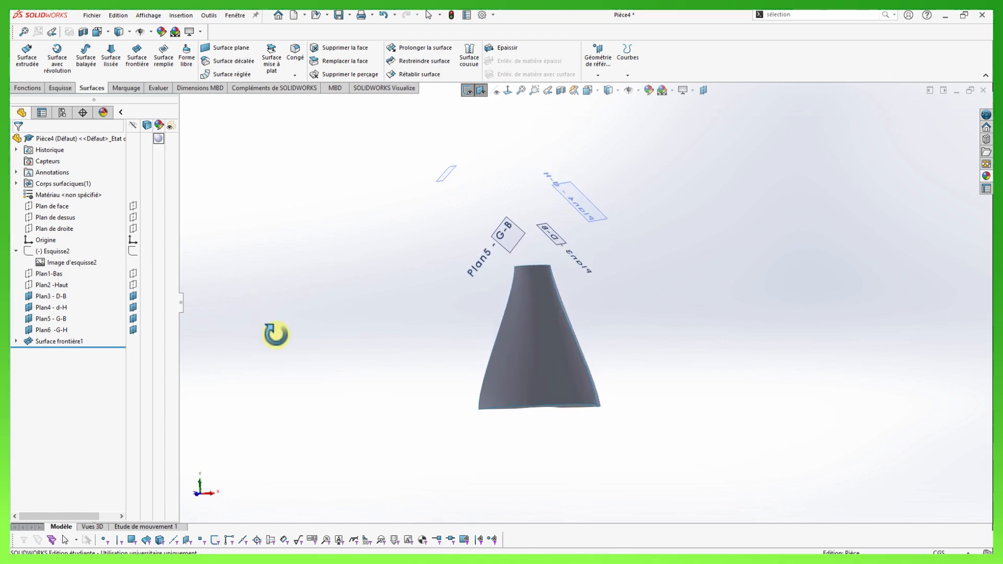
{"action": "mouse_move", "coordinate": [275, 334]}
{"action": "middle_mouse_down"}
{"action": "mouse_move", "coordinate": [251, 336]}
{"action": "mouse_move", "coordinate": [282, 338]}
{"action": "middle_mouse_up"}
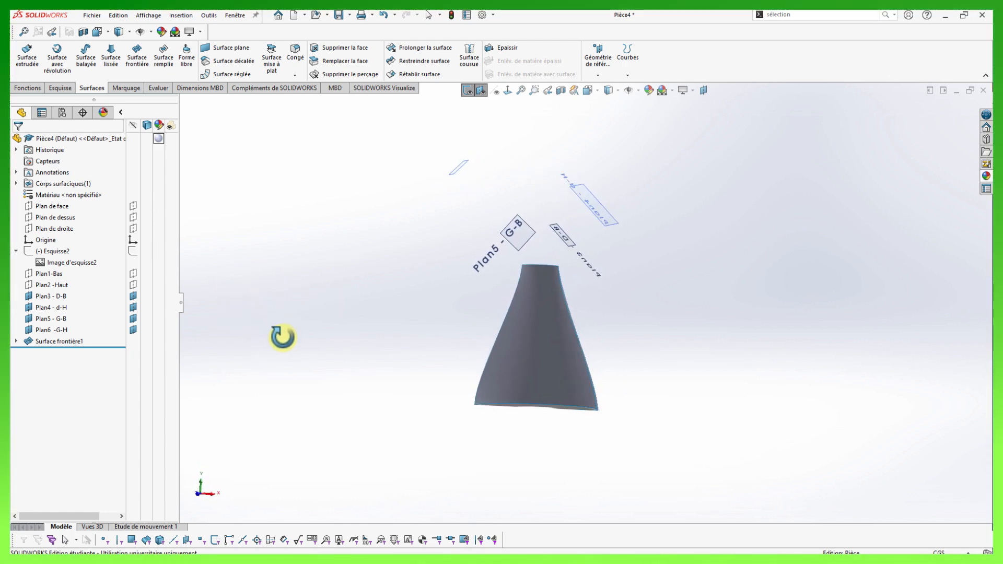
{"action": "scroll", "coordinate": [418, 309], "scroll_direction": "down", "scroll_amount": 1}
{"action": "scroll", "coordinate": [591, 294], "scroll_direction": "up", "scroll_amount": 1}
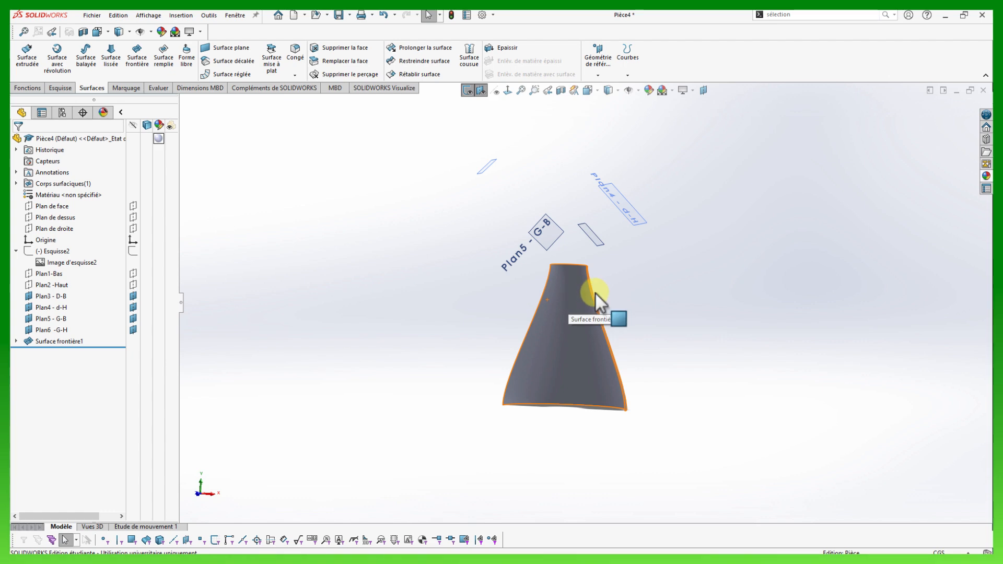
{"action": "scroll", "coordinate": [612, 290], "scroll_direction": "down", "scroll_amount": 1}
{"action": "scroll", "coordinate": [580, 301], "scroll_direction": "up", "scroll_amount": 1}
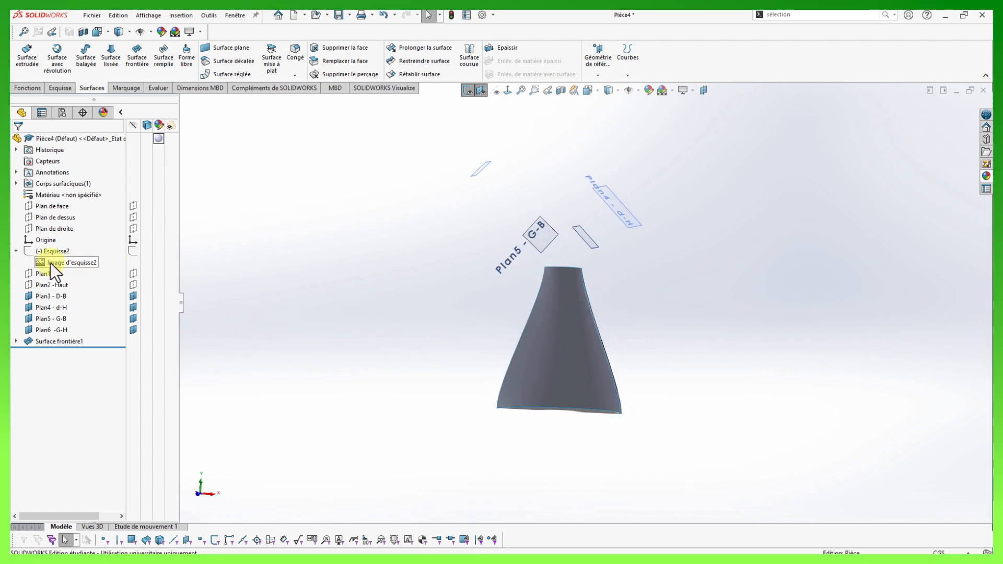
{"action": "left_click", "coordinate": [133, 252]}
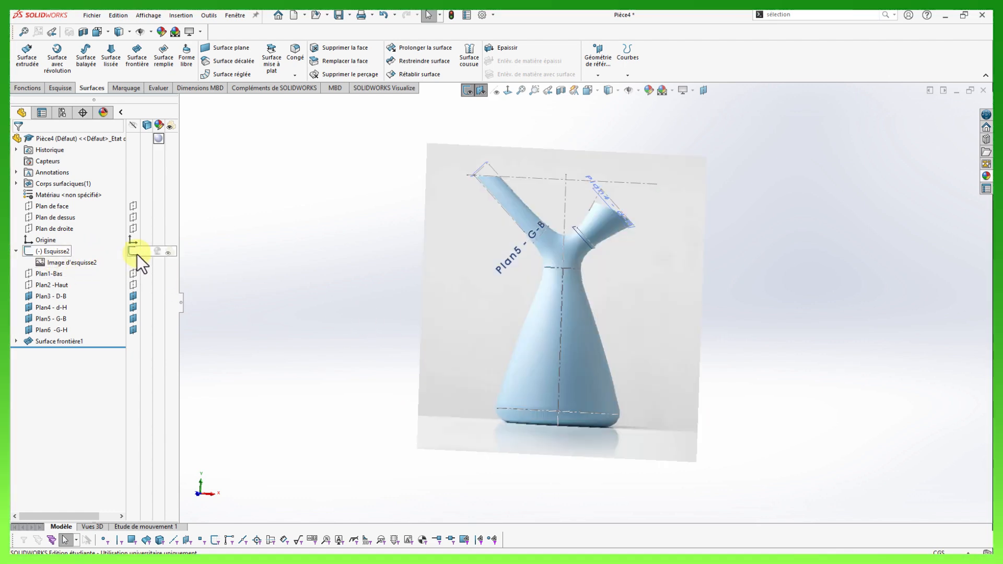
Open a new sketch on plane Plan4 - d-H at the mouth of the right neck.
{"action": "mouse_move", "coordinate": [332, 282]}
{"action": "middle_mouse_down"}
{"action": "mouse_move", "coordinate": [381, 247]}
{"action": "mouse_move", "coordinate": [401, 311]}
{"action": "mouse_move", "coordinate": [392, 295]}
{"action": "middle_mouse_up"}
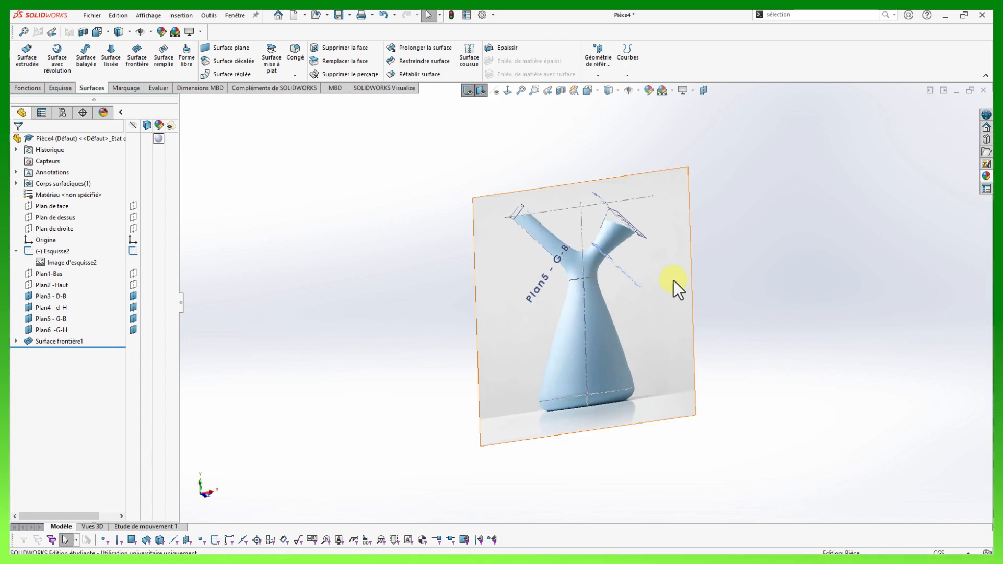
{"action": "scroll", "coordinate": [653, 274], "scroll_direction": "down", "scroll_amount": 5}
{"action": "scroll", "coordinate": [541, 195], "scroll_direction": "up", "scroll_amount": 3}
{"action": "scroll", "coordinate": [541, 195], "scroll_direction": "down", "scroll_amount": 5}
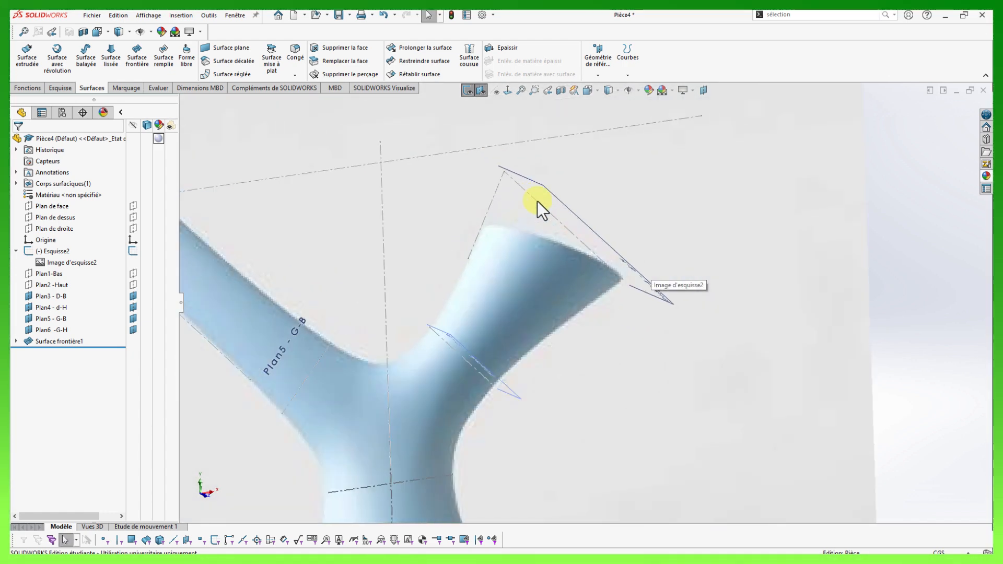
{"action": "left_click", "coordinate": [667, 298]}
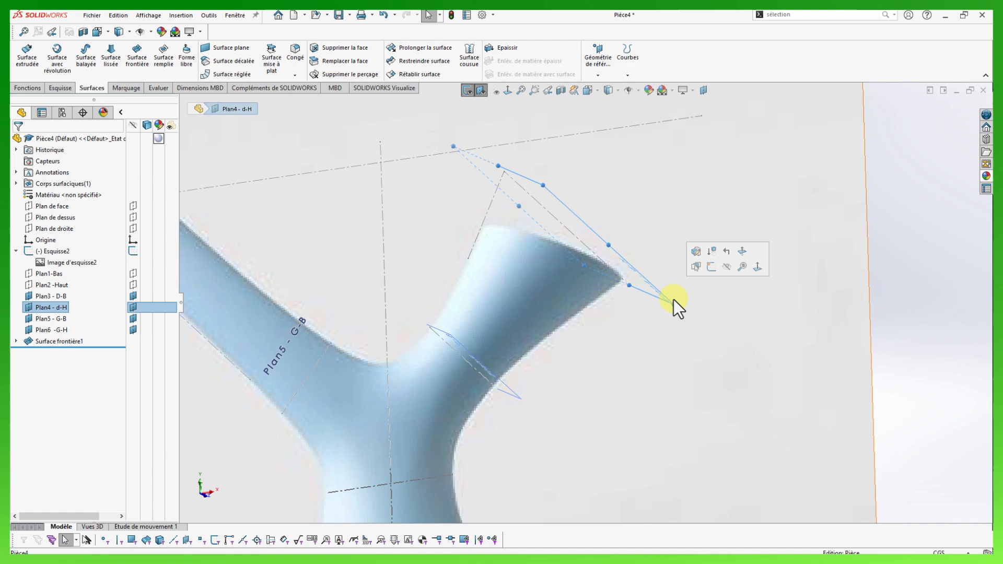
{"action": "left_click", "coordinate": [711, 269]}
{"action": "scroll", "coordinate": [648, 300], "scroll_direction": "down", "scroll_amount": 3}
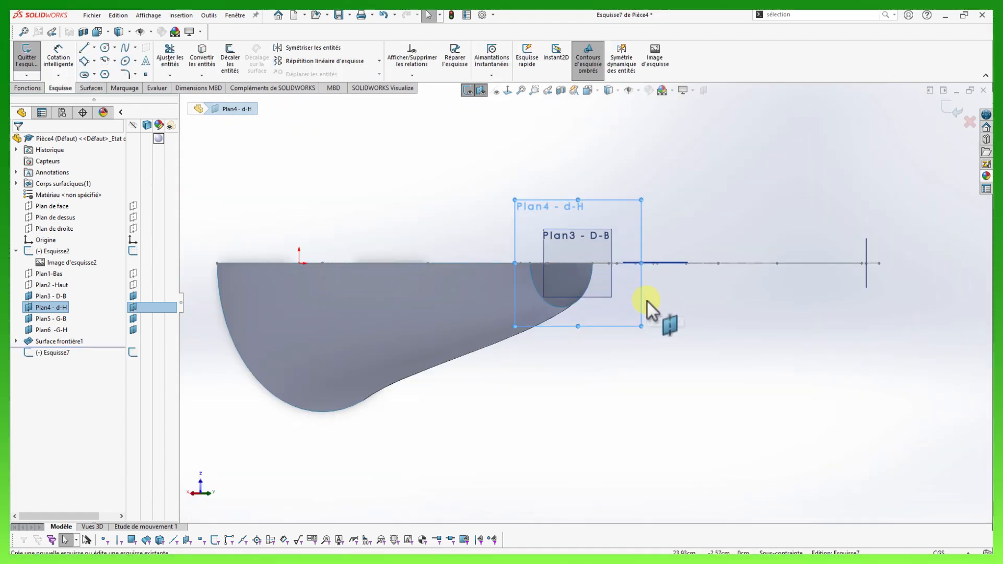
{"action": "scroll", "coordinate": [679, 303], "scroll_direction": "up", "scroll_amount": 1}
{"action": "middle_click_drag", "start_coordinate": [683, 309], "coordinate": [694, 330]}
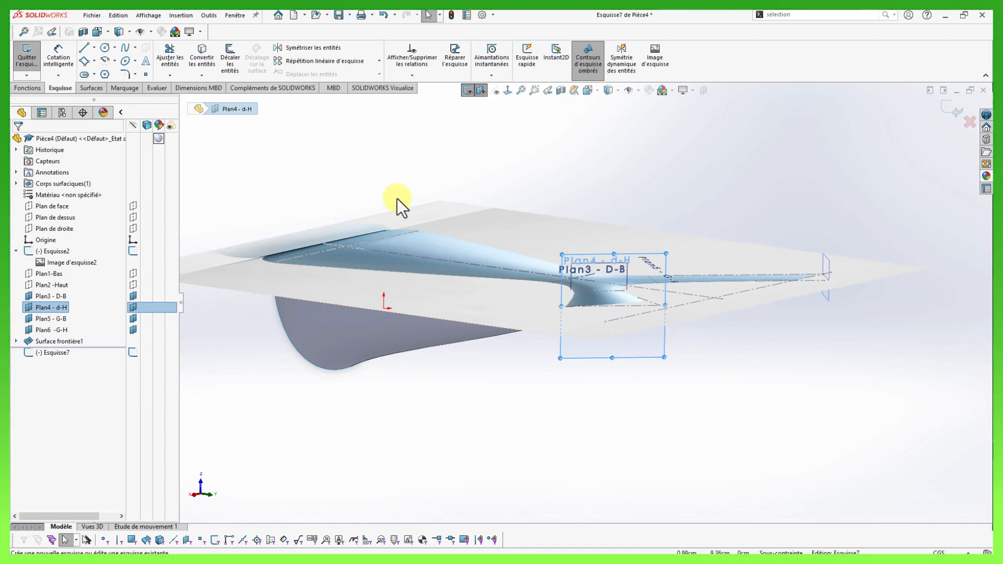
Draw a 180° centre-point arc, radius about 3.99 cm, centred on the mouth's construction line and spanning its endpoints, and exit the sketch.
{"action": "key", "text": "s"}
{"action": "left_click", "coordinate": [469, 227]}
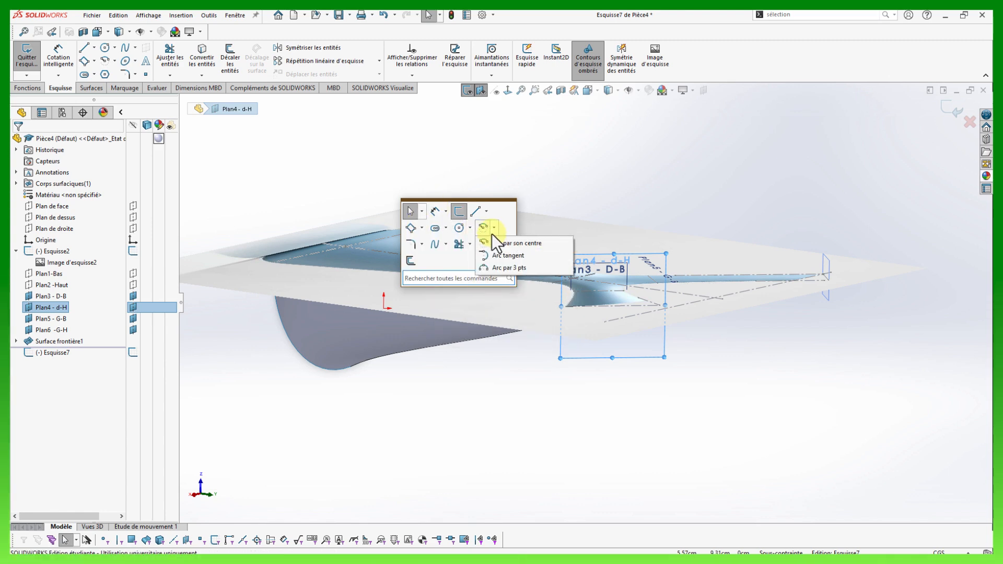
{"action": "left_click", "coordinate": [494, 242]}
{"action": "scroll", "coordinate": [615, 308], "scroll_direction": "down", "scroll_amount": 3}
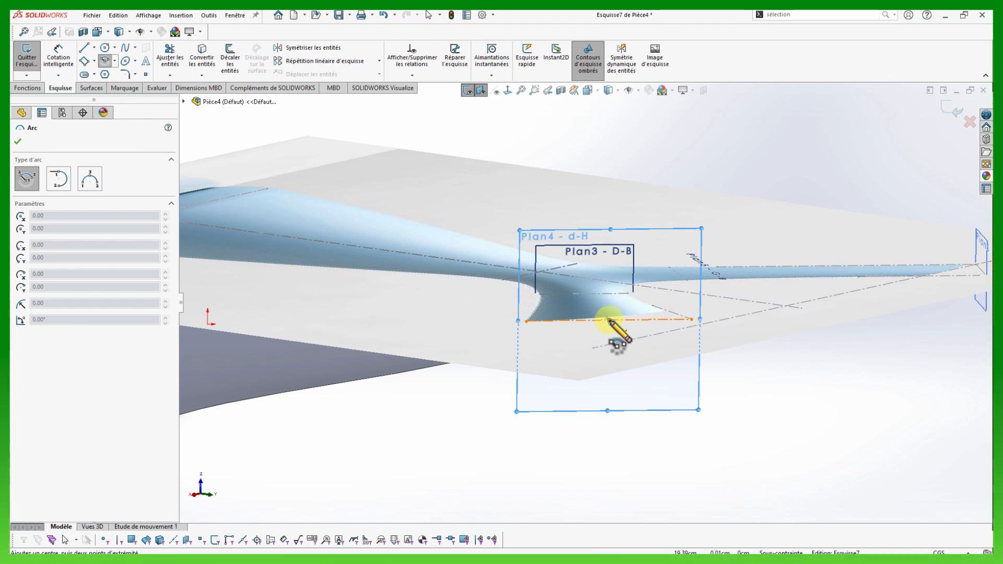
{"action": "left_click", "coordinate": [609, 320]}
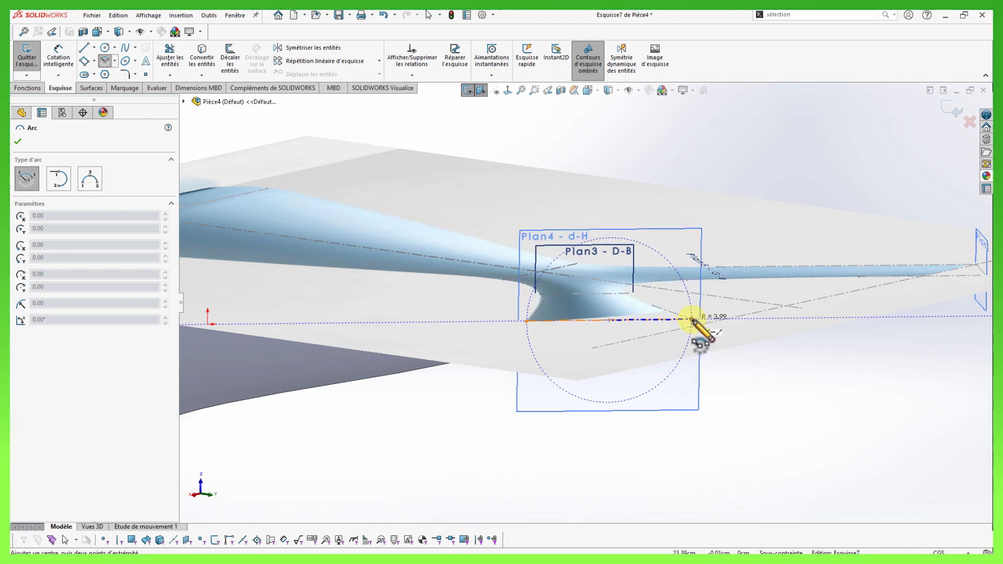
{"action": "left_click", "coordinate": [693, 320]}
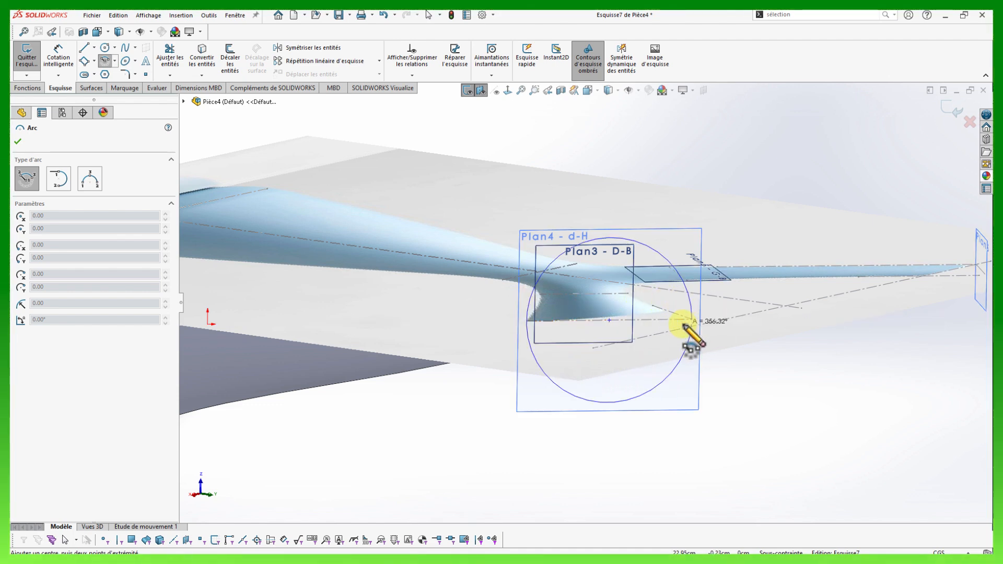
{"action": "left_click", "coordinate": [527, 323]}
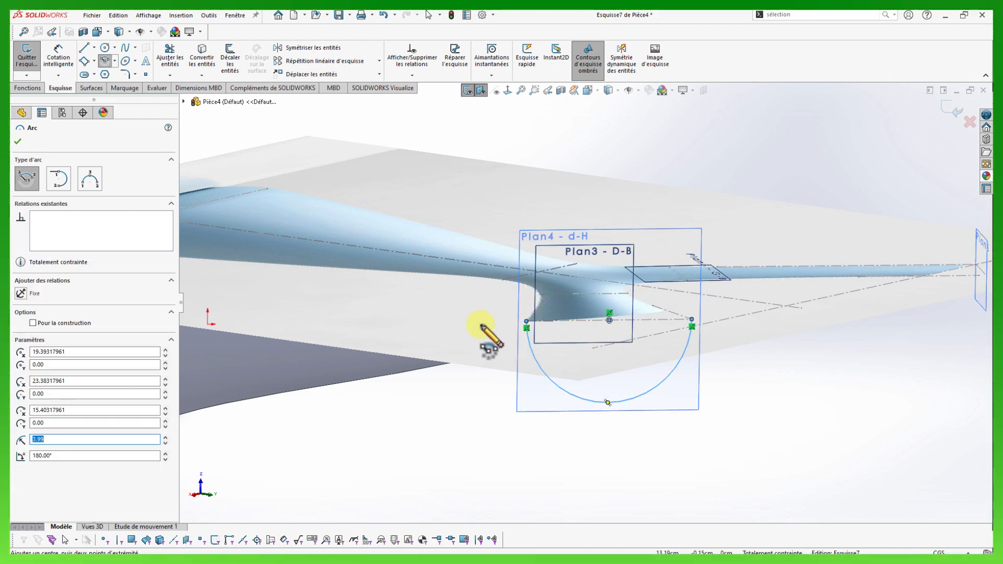
{"action": "key", "text": "Escape"}
{"action": "scroll", "coordinate": [525, 340], "scroll_direction": "up", "scroll_amount": 2}
{"action": "scroll", "coordinate": [525, 340], "scroll_direction": "up", "scroll_amount": 1}
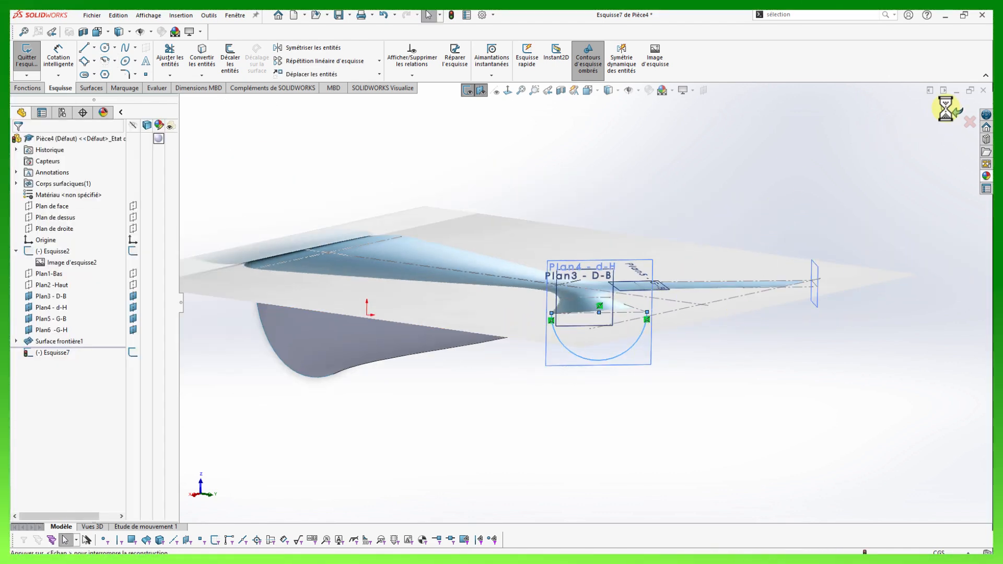
Open a new sketch on plane Plan3 - D-B at the base of the right neck.
{"action": "mouse_move", "coordinate": [776, 318]}
{"action": "middle_mouse_down"}
{"action": "mouse_move", "coordinate": [753, 338]}
{"action": "mouse_move", "coordinate": [768, 298]}
{"action": "mouse_move", "coordinate": [779, 323]}
{"action": "mouse_move", "coordinate": [739, 322]}
{"action": "middle_mouse_up"}
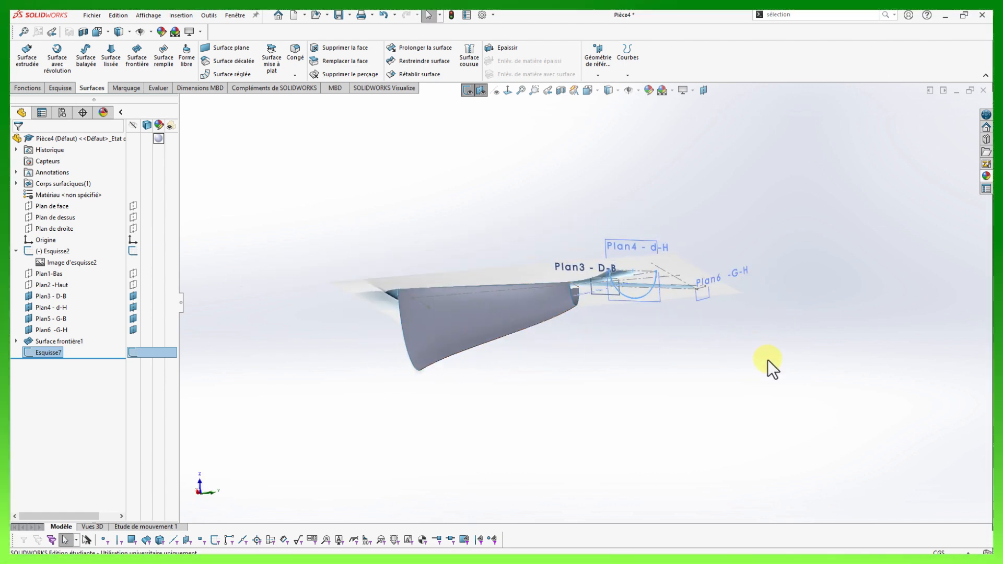
{"action": "middle_click_drag", "start_coordinate": [768, 365], "coordinate": [769, 303]}
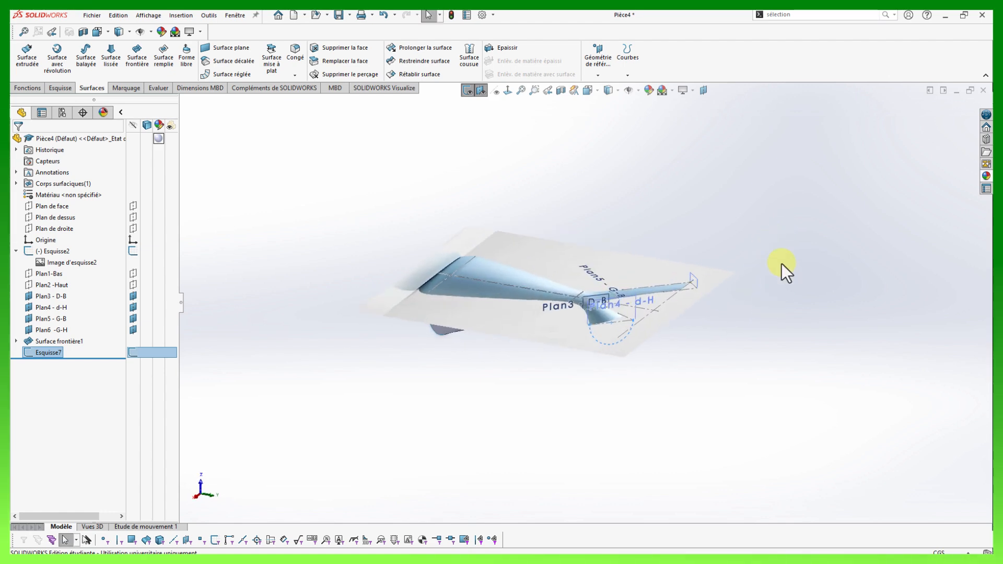
{"action": "scroll", "coordinate": [606, 297], "scroll_direction": "down", "scroll_amount": 10}
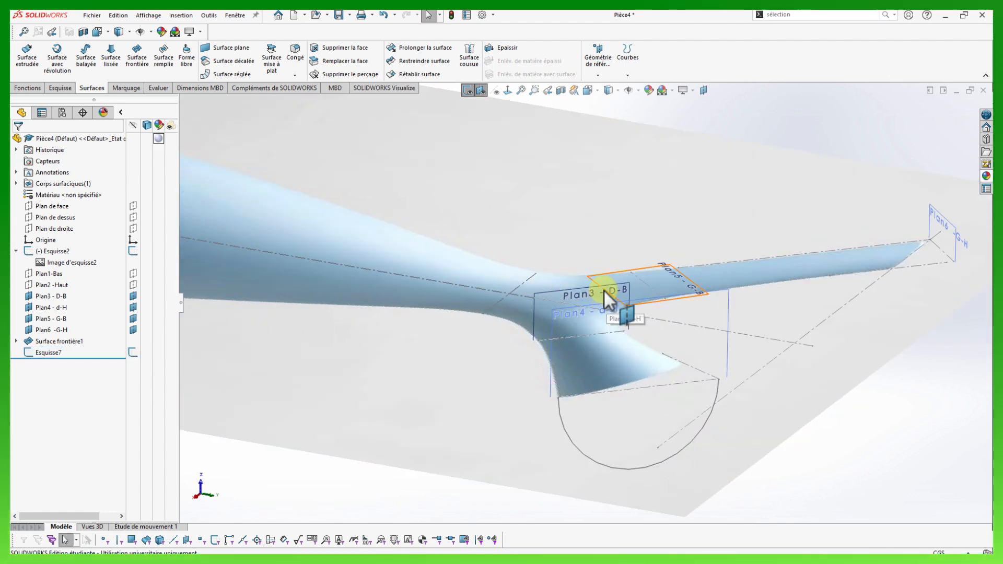
{"action": "left_click", "coordinate": [620, 288]}
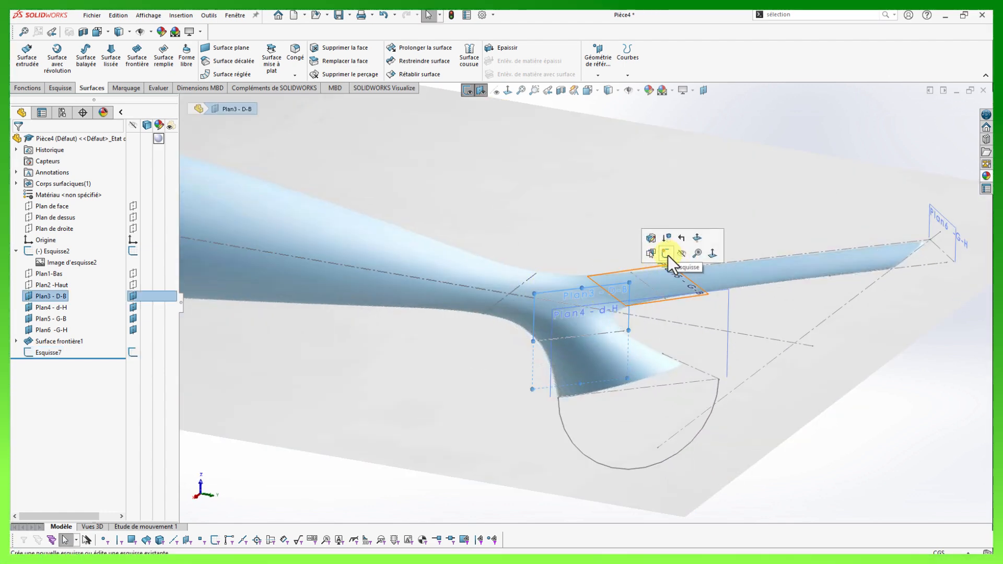
{"action": "left_click", "coordinate": [666, 254]}
{"action": "middle_click_drag", "start_coordinate": [676, 217], "coordinate": [535, 226]}
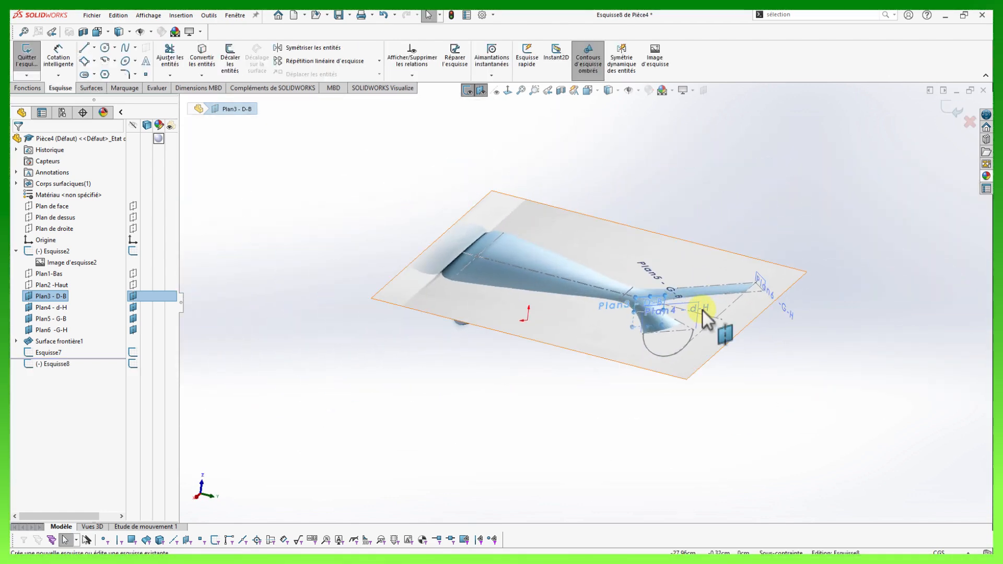
{"action": "scroll", "coordinate": [702, 309], "scroll_direction": "down", "scroll_amount": 3}
Draw a centre-point semicircle from the midpoint of the neck base's construction line through both its endpoints, and exit the sketch.
{"action": "key", "text": "s"}
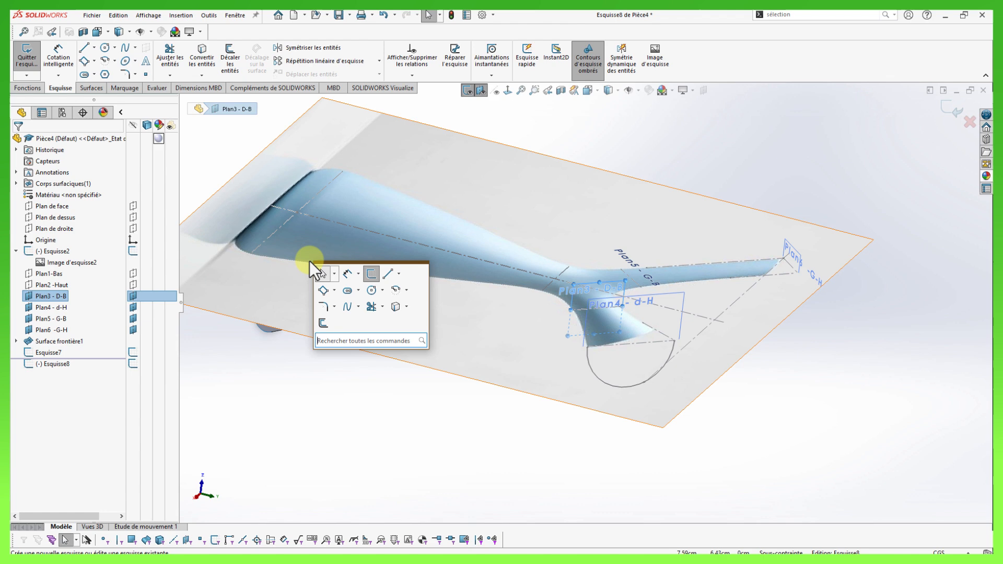
{"action": "left_click", "coordinate": [395, 291]}
{"action": "scroll", "coordinate": [549, 324], "scroll_direction": "down", "scroll_amount": 3}
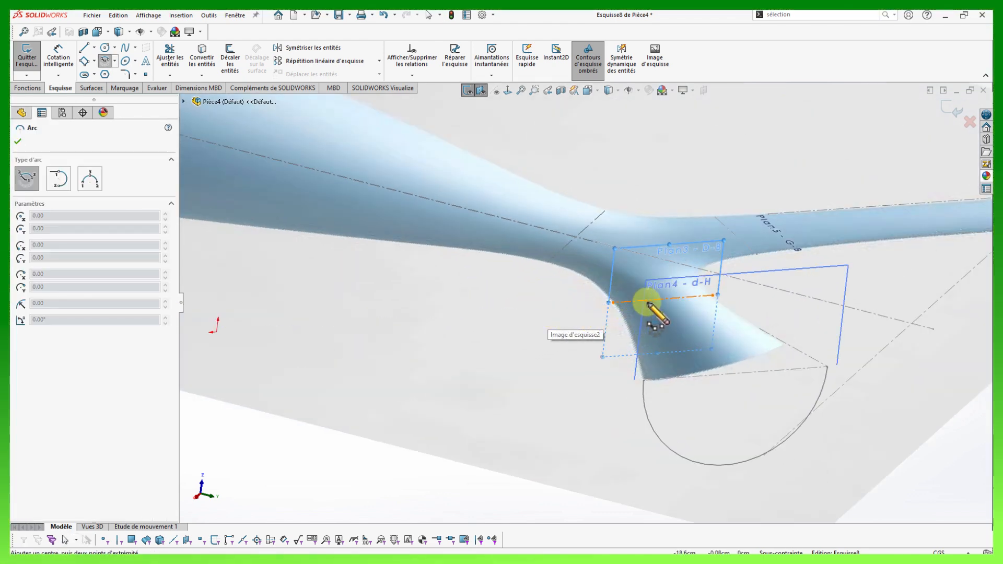
{"action": "left_click", "coordinate": [664, 300]}
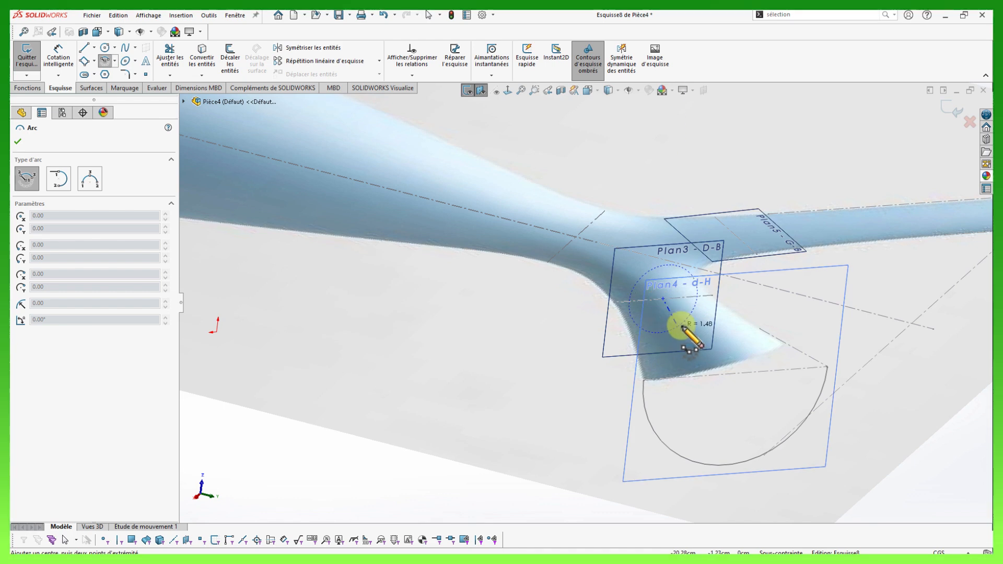
{"action": "left_click", "coordinate": [714, 296]}
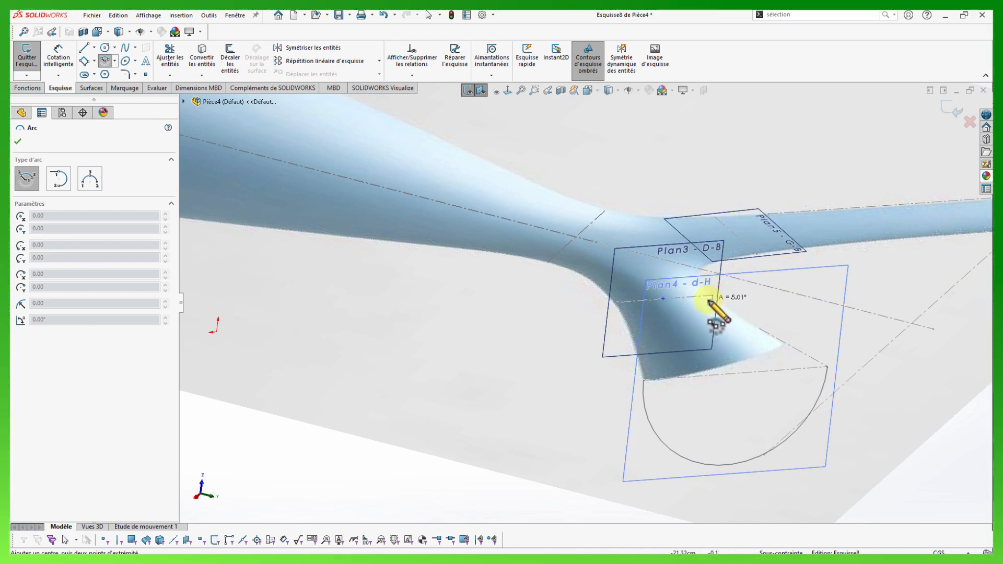
{"action": "left_click", "coordinate": [615, 302]}
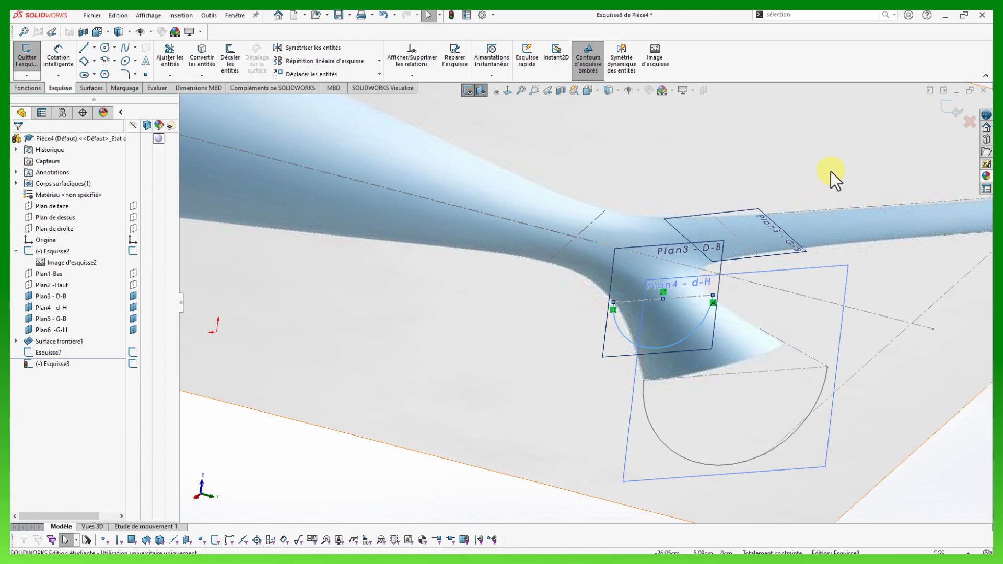
{"action": "left_click", "coordinate": [945, 119]}
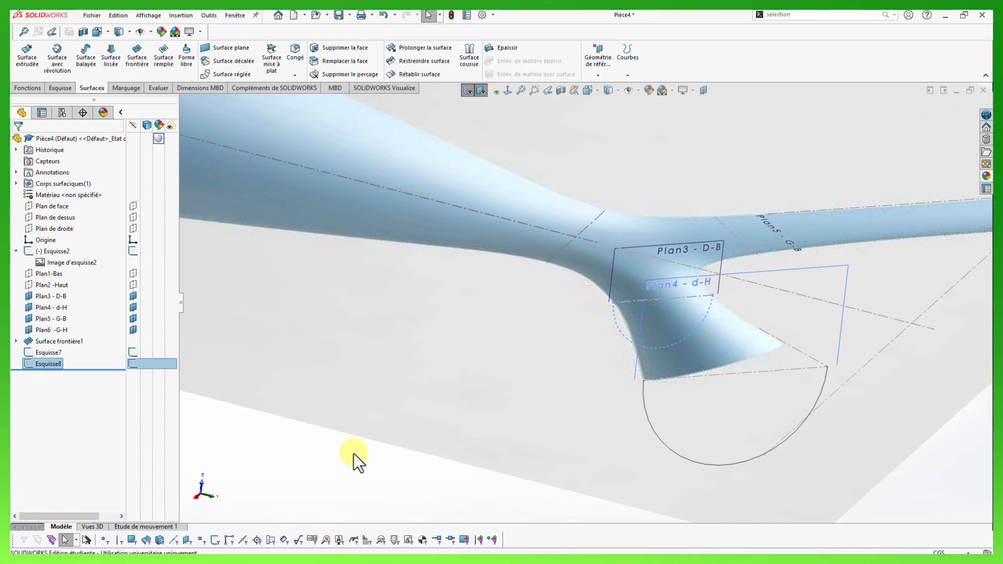
Open a new sketch on the front plane (Plan de face), facing the reference picture.
{"action": "key", "text": "space"}
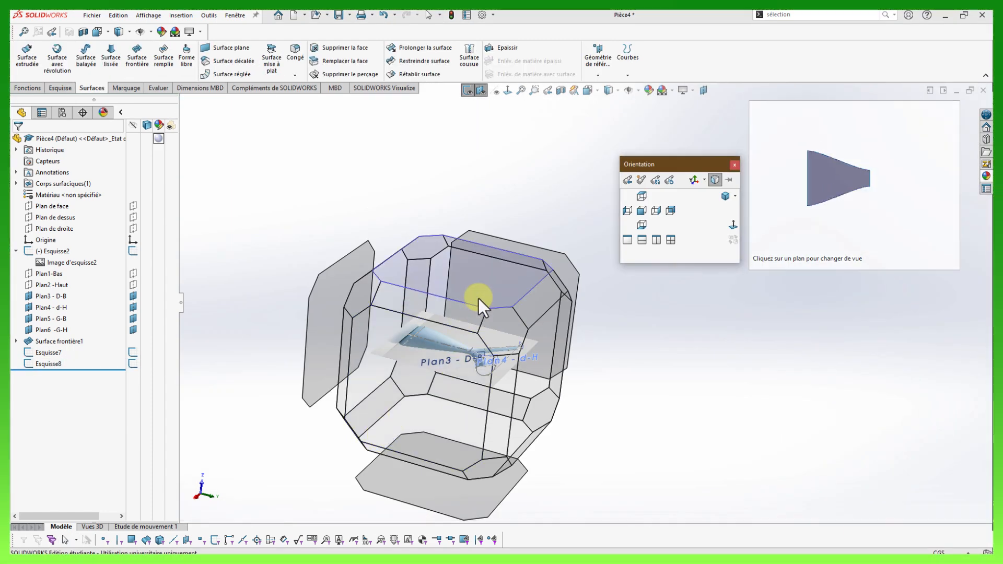
{"action": "left_click", "coordinate": [479, 296]}
{"action": "key", "text": "space"}
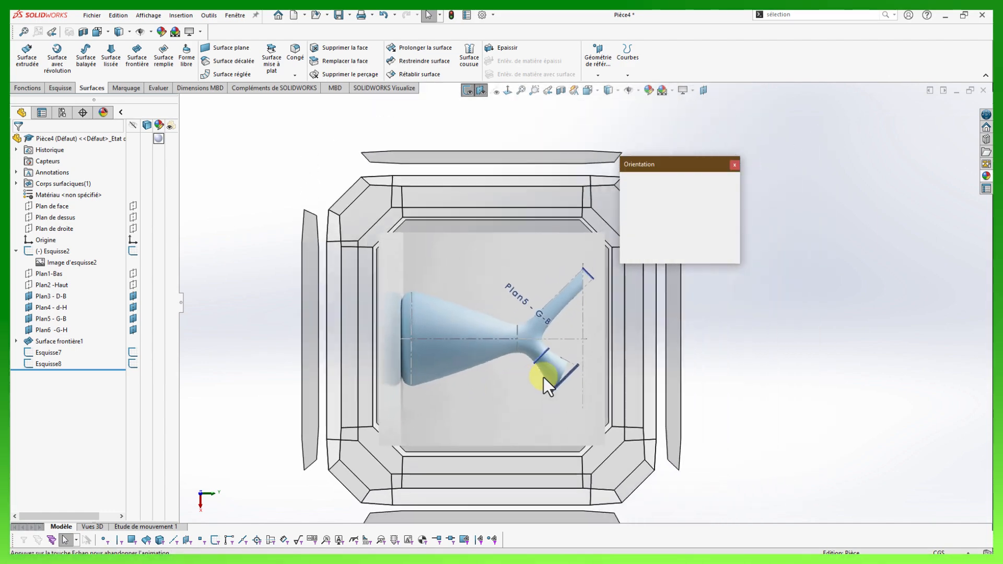
{"action": "middle_click_drag", "start_coordinate": [544, 377], "coordinate": [512, 395]}
{"action": "left_click", "coordinate": [509, 396]}
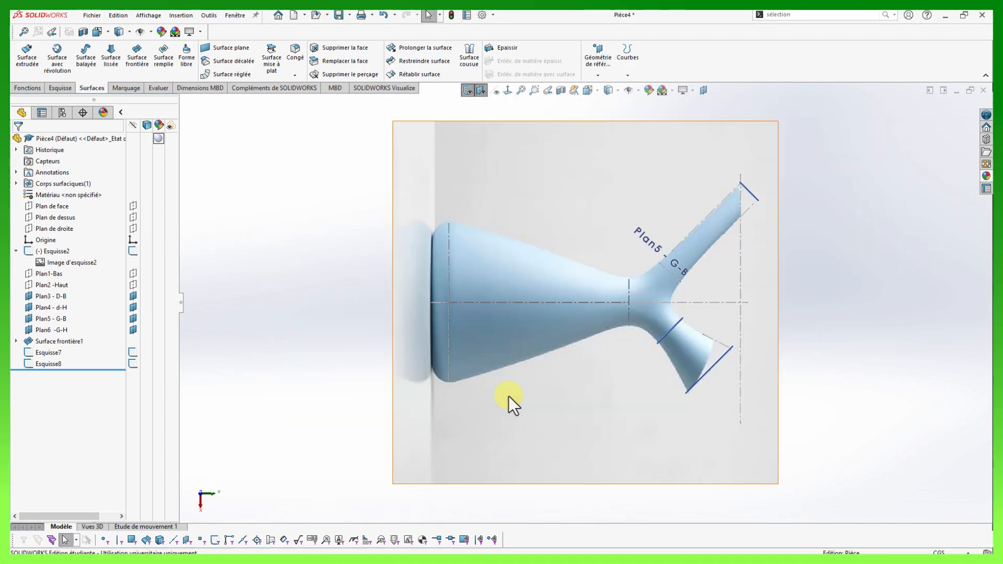
{"action": "middle_click_drag", "start_coordinate": [599, 365], "coordinate": [732, 372]}
{"action": "key", "text": "space"}
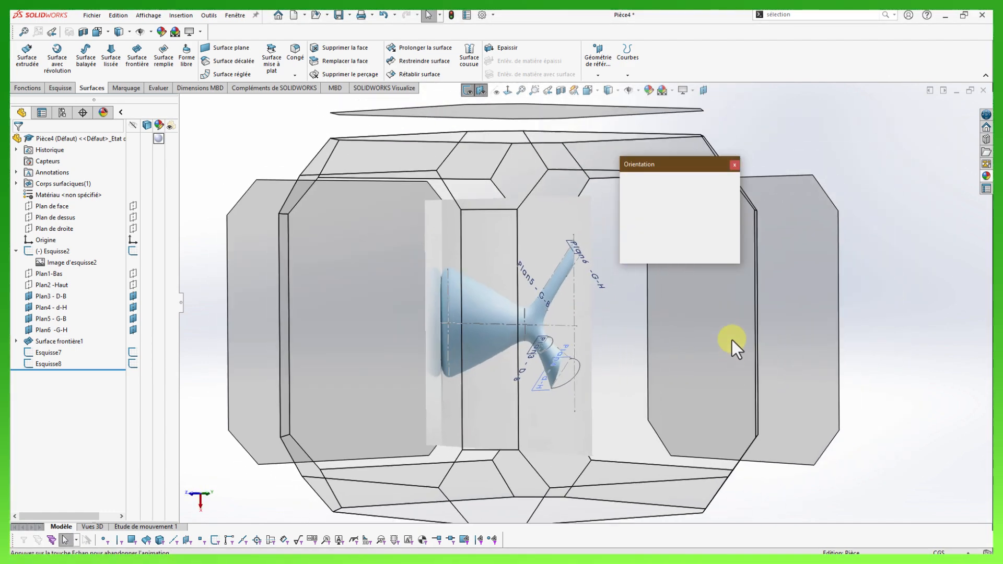
{"action": "left_click", "coordinate": [642, 212]}
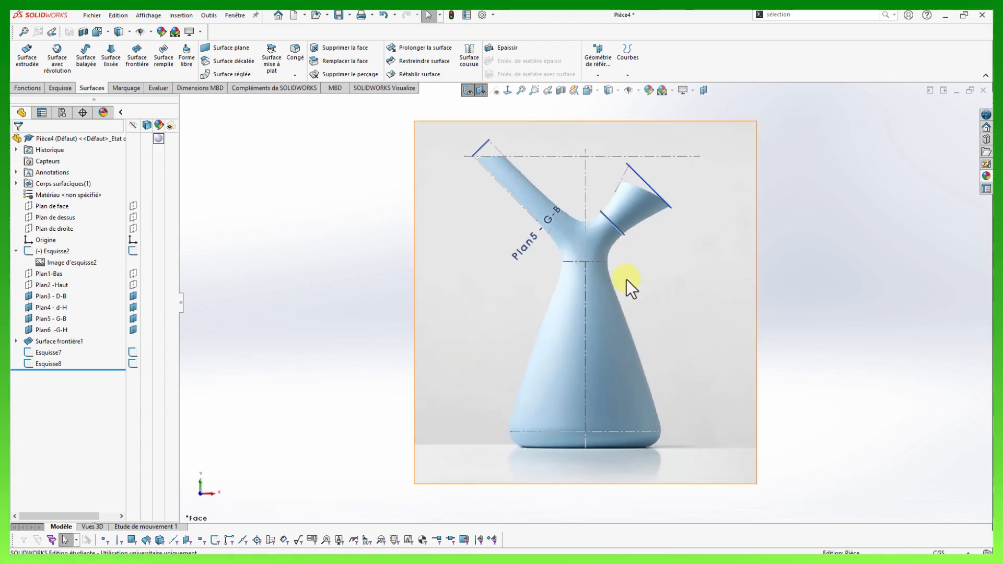
{"action": "scroll", "coordinate": [625, 202], "scroll_direction": "down", "scroll_amount": 4}
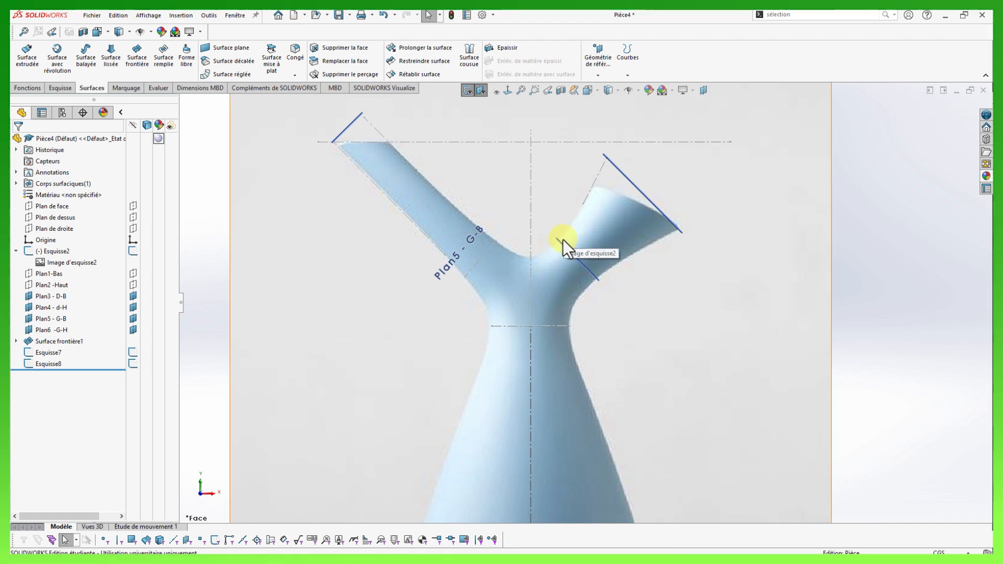
{"action": "scroll", "coordinate": [693, 211], "scroll_direction": "up", "scroll_amount": 1}
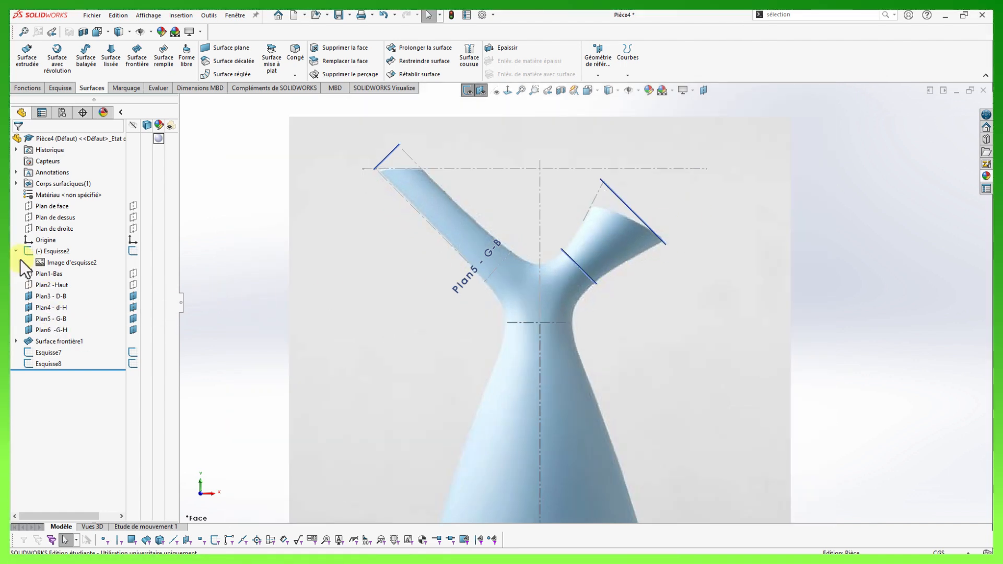
{"action": "left_click", "coordinate": [29, 206]}
{"action": "left_click", "coordinate": [38, 198]}
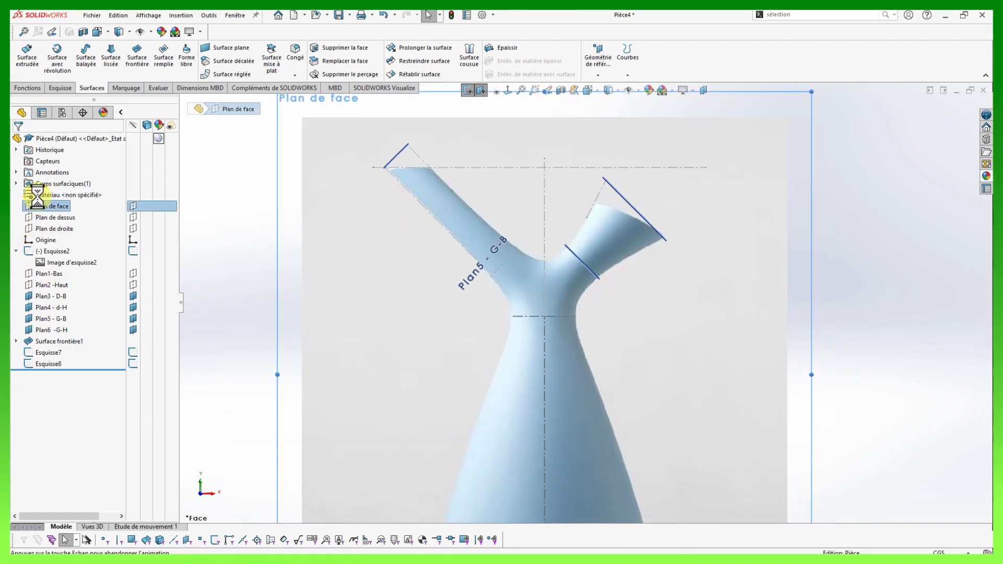
Draw a two-point spline along the right neck's lower edge, from the mouth plane to the base plane.
{"action": "right_click_drag", "start_coordinate": [291, 283], "coordinate": [276, 262]}
{"action": "scroll", "coordinate": [629, 222], "scroll_direction": "down", "scroll_amount": 4}
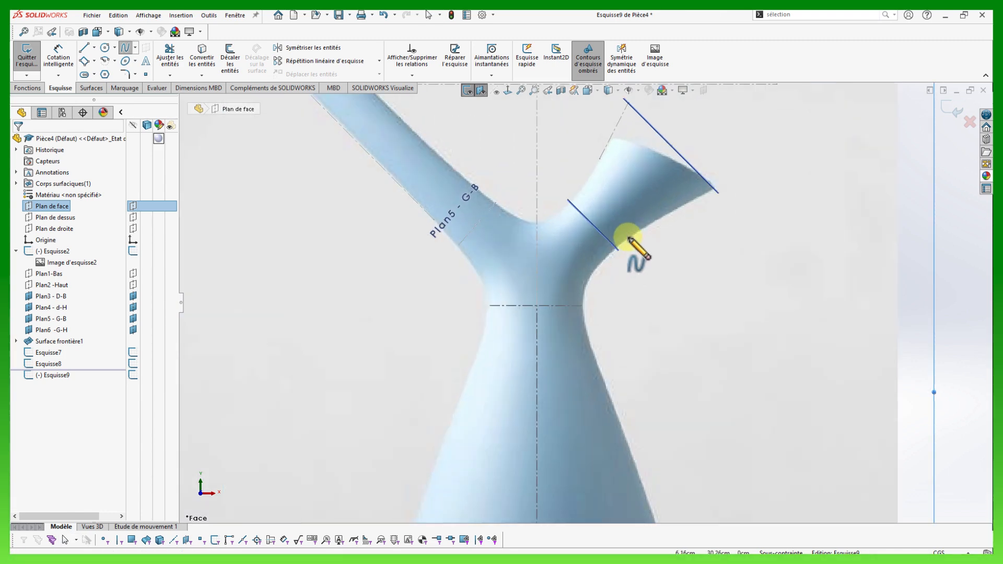
{"action": "left_click", "coordinate": [722, 198]}
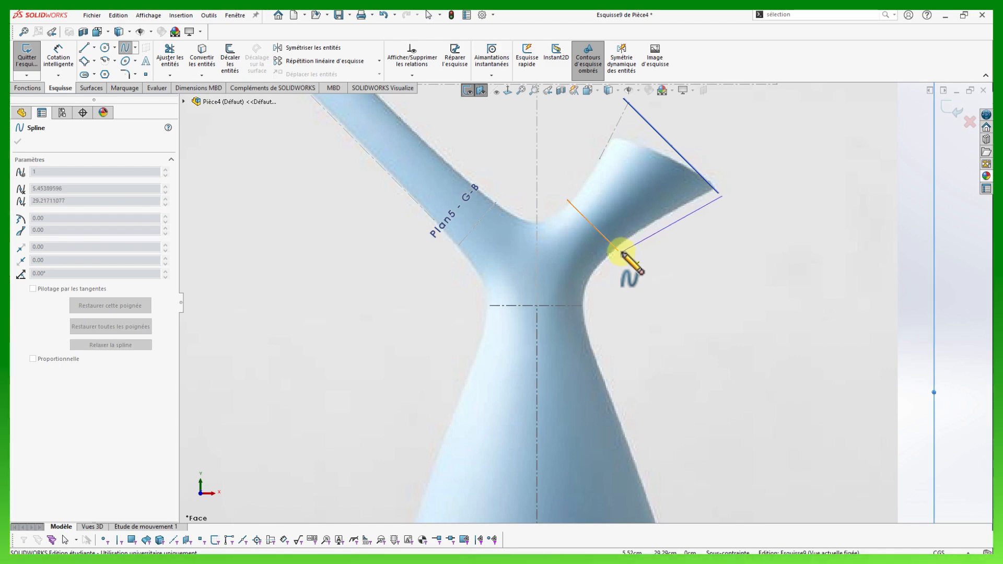
{"action": "double_click", "coordinate": [622, 253]}
Add pierce relations (Point de rencontre) tying the lower spline's two endpoints to the mouth arc and the neck-base arc.
{"action": "scroll", "coordinate": [651, 267], "scroll_direction": "up", "scroll_amount": 3}
{"action": "middle_click_drag", "start_coordinate": [651, 266], "coordinate": [683, 303]}
{"action": "scroll", "coordinate": [666, 285], "scroll_direction": "down", "scroll_amount": 5}
{"action": "left_click", "coordinate": [616, 249]}
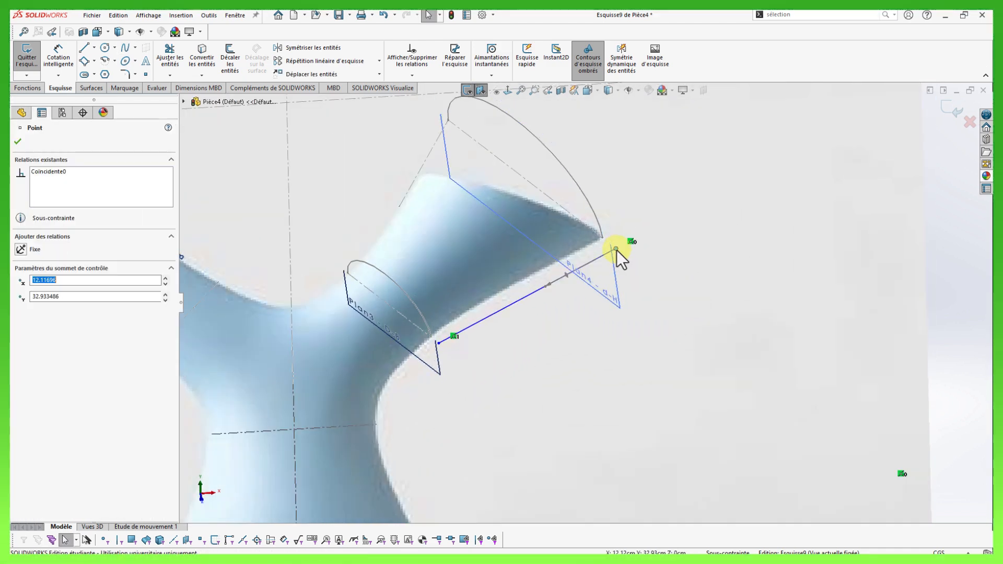
{"action": "left_click", "coordinate": [592, 210], "text": "ctrl"}
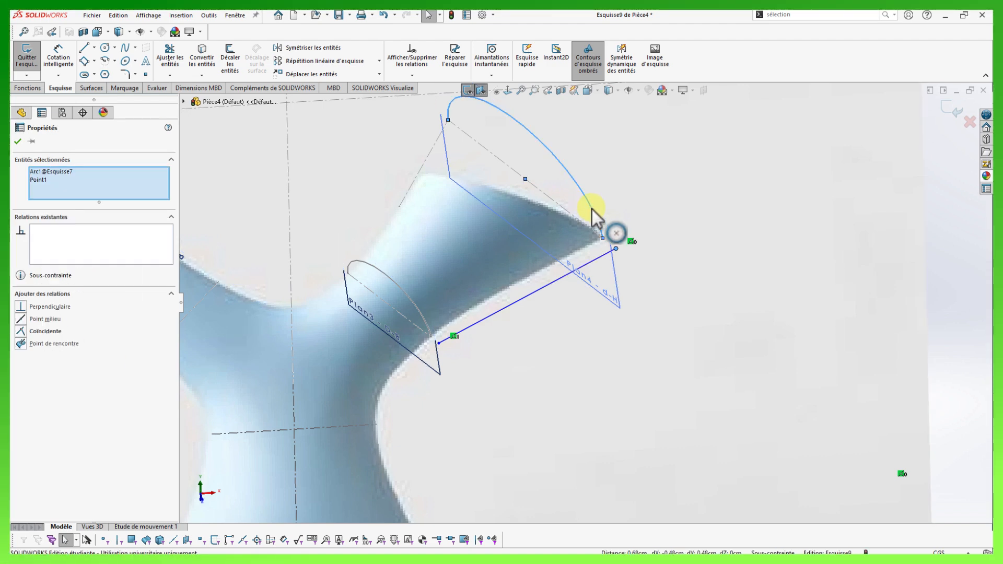
{"action": "left_click", "coordinate": [667, 163]}
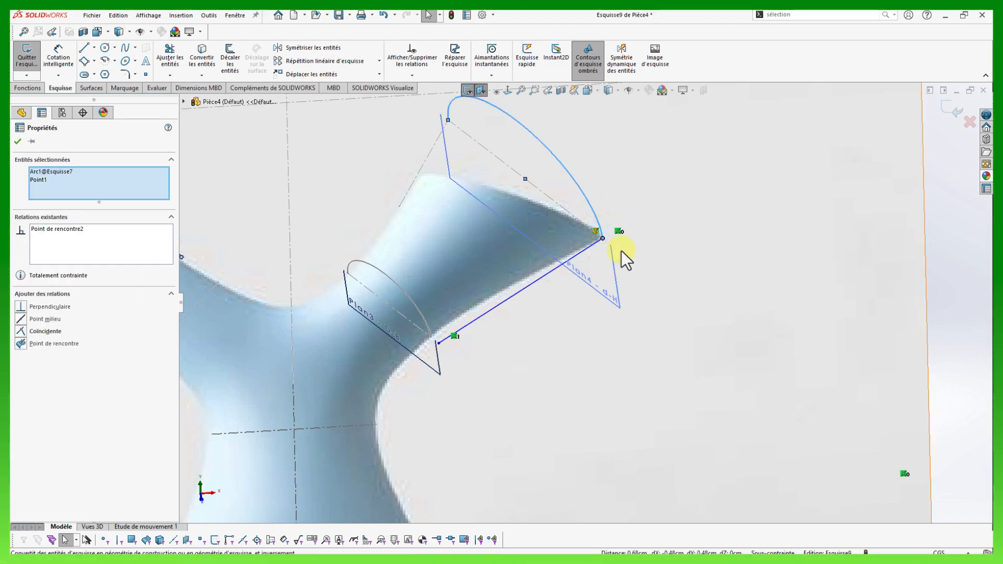
{"action": "left_click", "coordinate": [439, 342]}
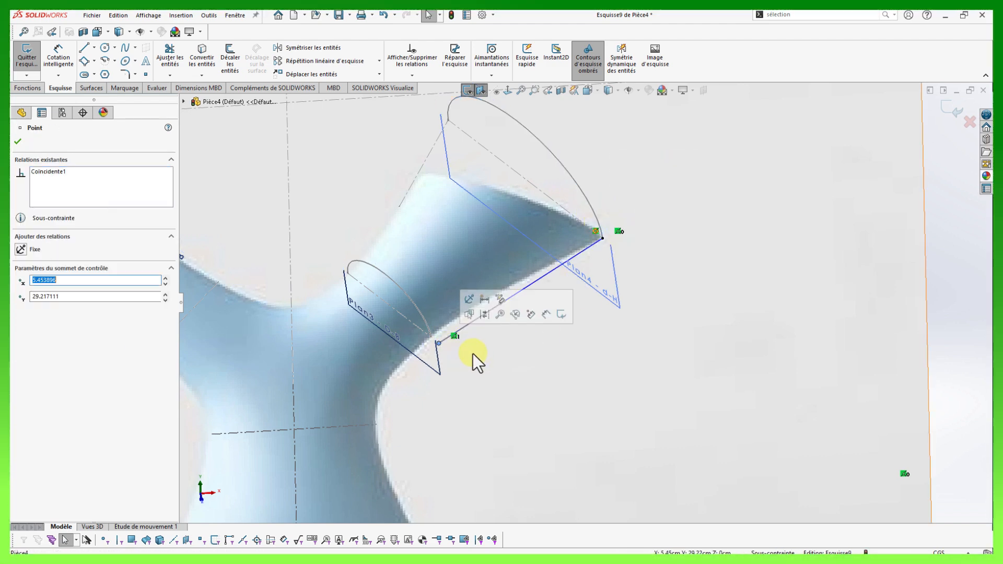
{"action": "left_click", "coordinate": [427, 325], "text": "ctrl"}
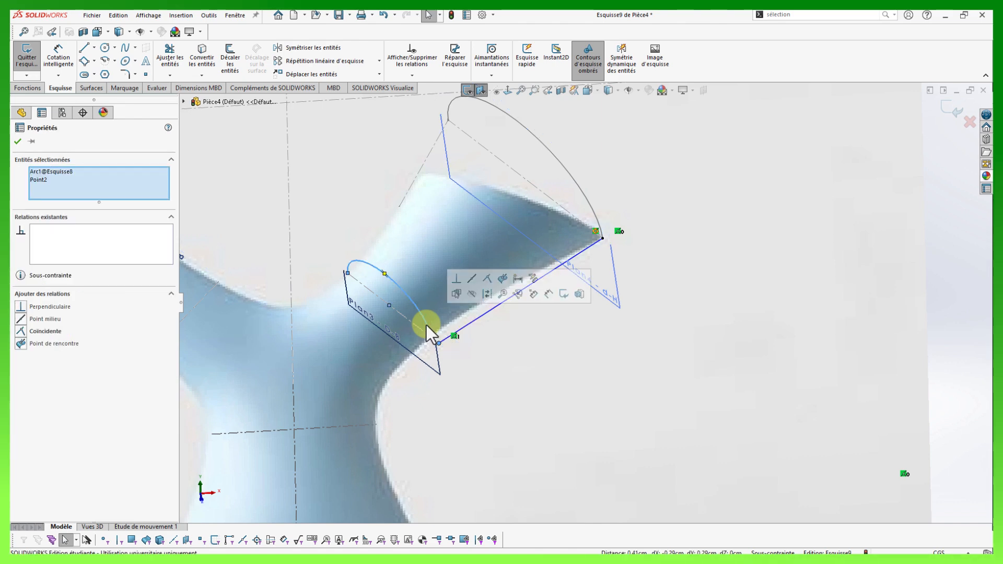
{"action": "left_click", "coordinate": [502, 279]}
Bend the lower spline with its tangent handle at the neck base so it follows the picture's outline, and confirm it.
{"action": "key", "text": "space"}
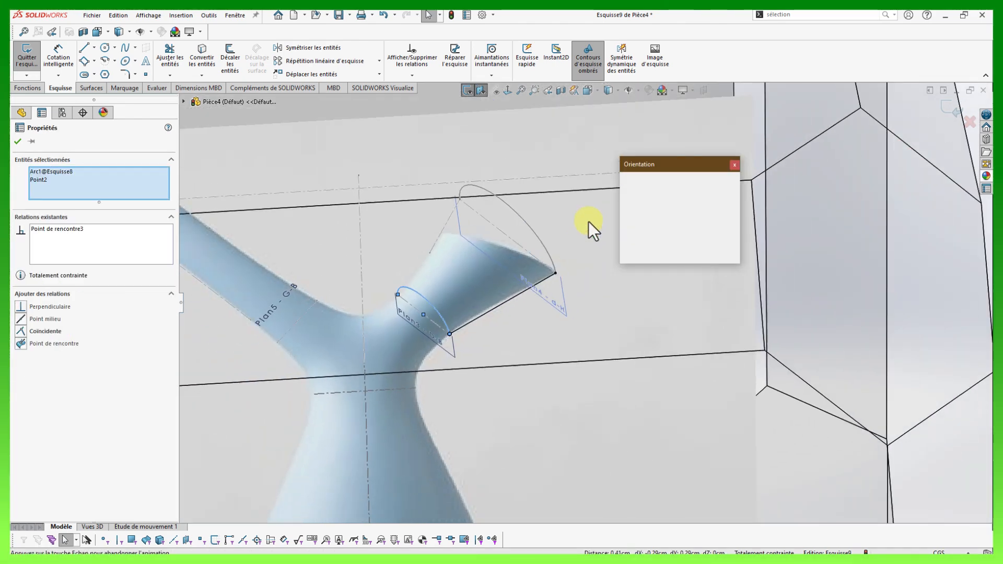
{"action": "left_click", "coordinate": [490, 366]}
{"action": "scroll", "coordinate": [528, 332], "scroll_direction": "up", "scroll_amount": 10}
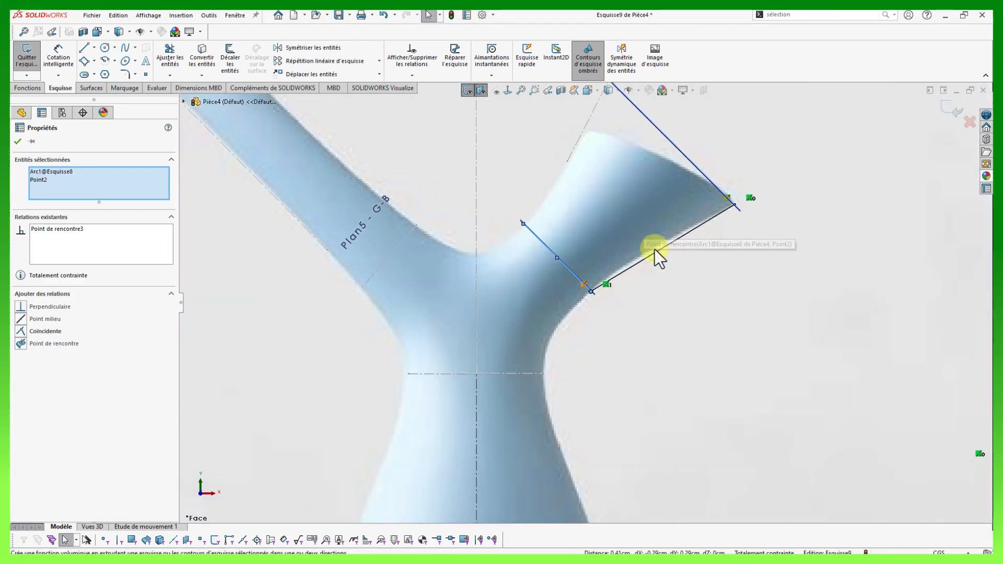
{"action": "left_click", "coordinate": [654, 247]}
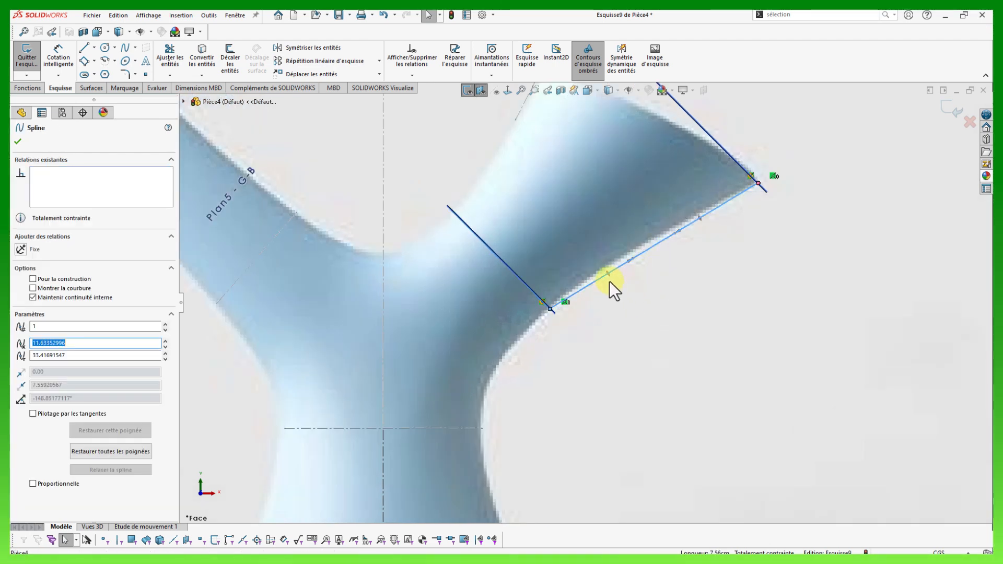
{"action": "left_click_drag", "start_coordinate": [609, 274], "coordinate": [604, 269]}
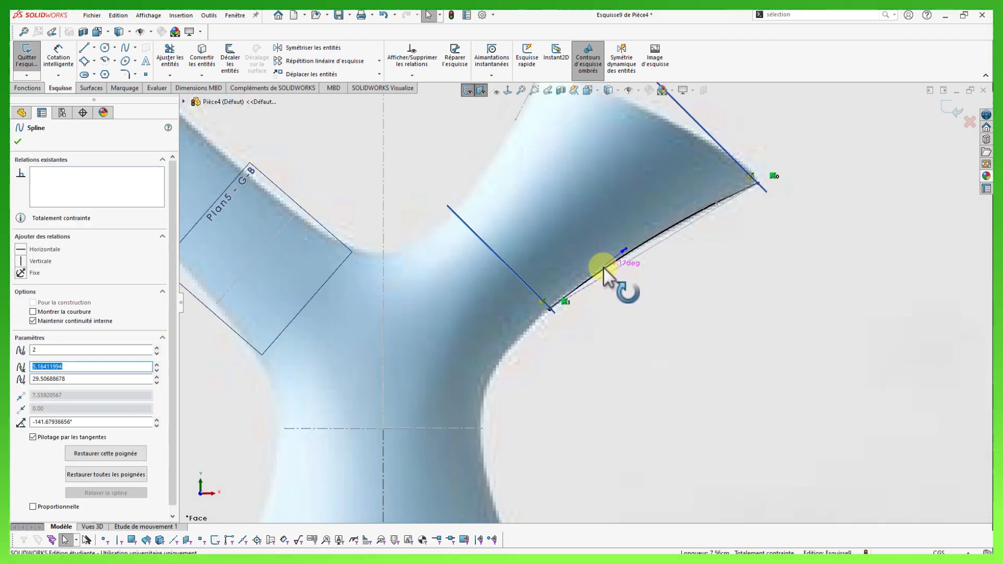
{"action": "scroll", "coordinate": [635, 269], "scroll_direction": "up", "scroll_amount": 3}
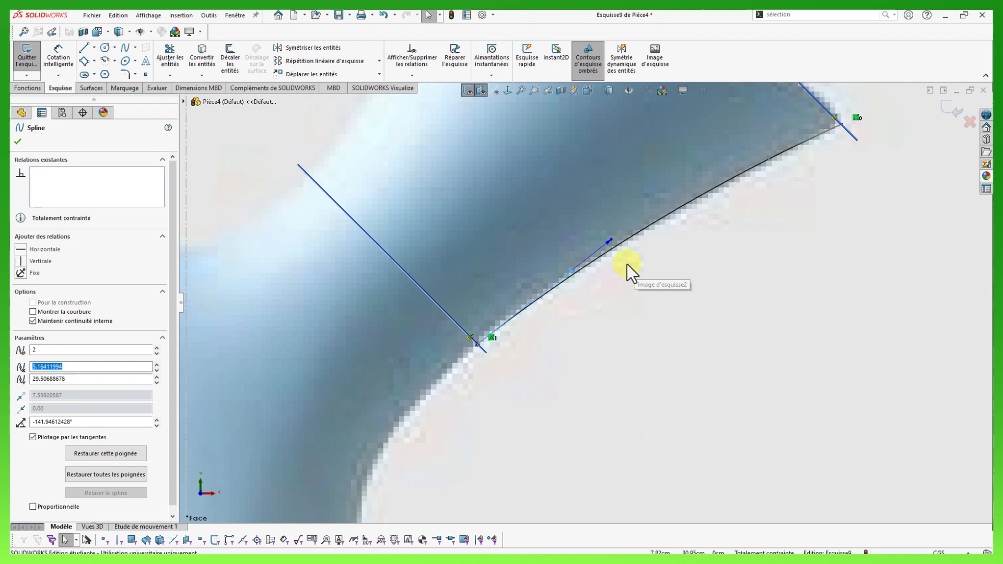
{"action": "left_click", "coordinate": [610, 245]}
{"action": "left_click_drag", "start_coordinate": [609, 243], "coordinate": [554, 279]}
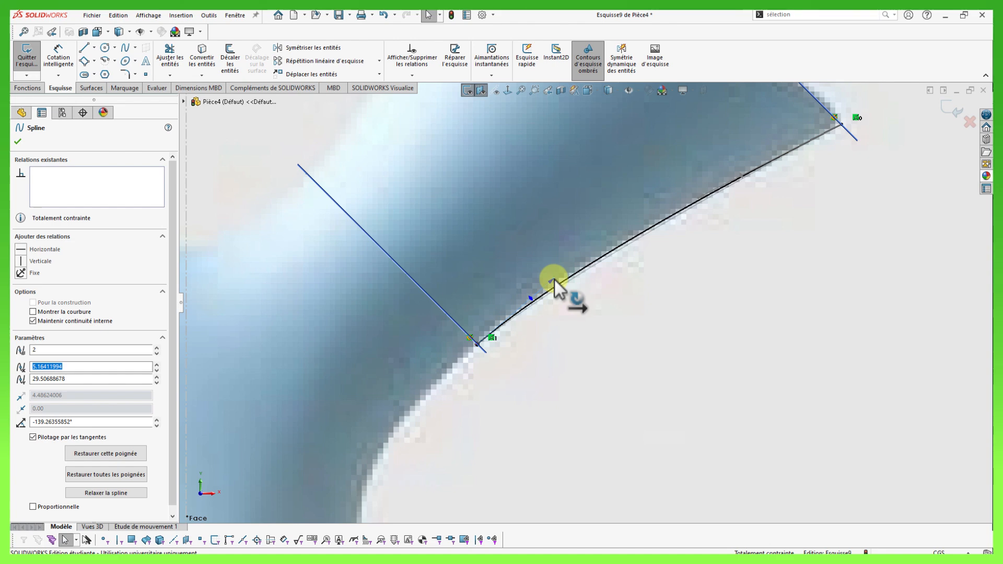
{"action": "left_click_drag", "start_coordinate": [554, 279], "coordinate": [554, 275]}
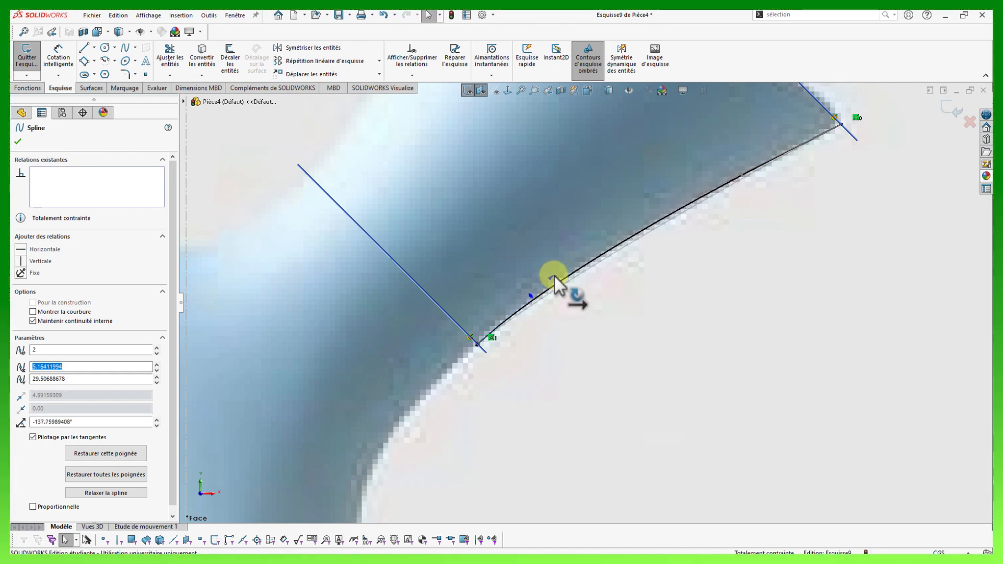
{"action": "scroll", "coordinate": [736, 371], "scroll_direction": "up", "scroll_amount": 5}
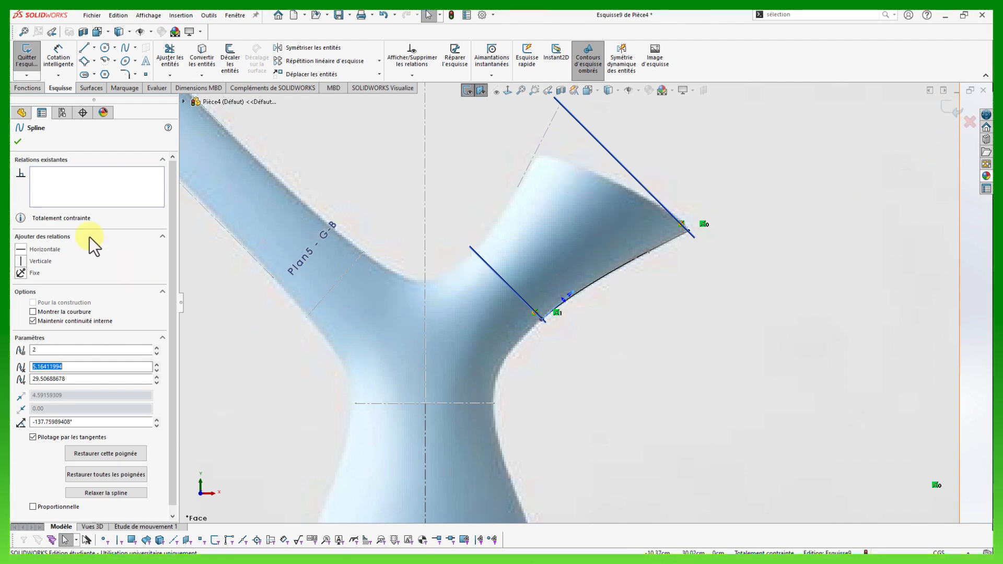
{"action": "left_click", "coordinate": [17, 141]}
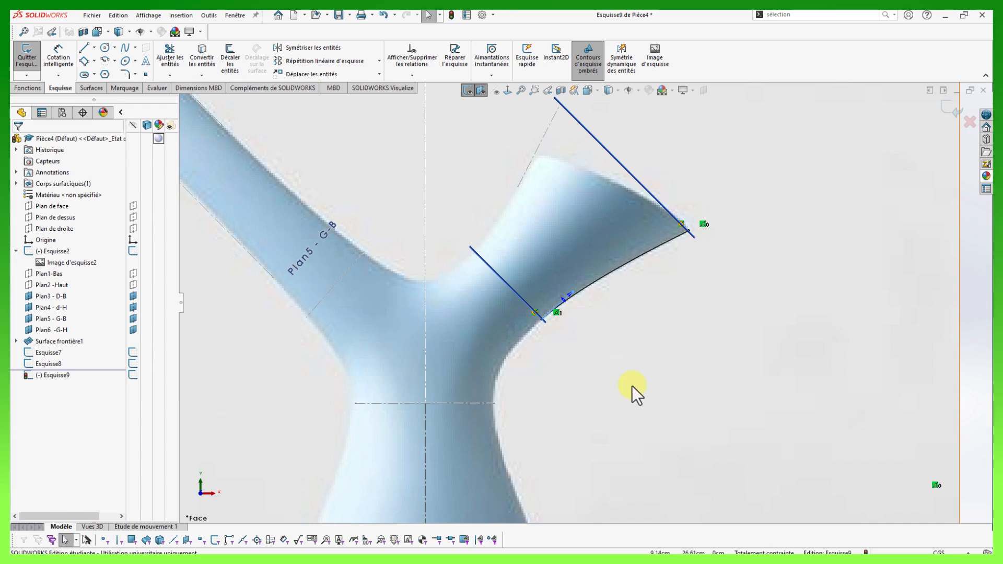
Draw a second two-point spline along the right neck's upper edge, from the mouth plane to the base plane.
{"action": "right_click_drag", "start_coordinate": [666, 390], "coordinate": [644, 392]}
{"action": "scroll", "coordinate": [567, 197], "scroll_direction": "down", "scroll_amount": 2}
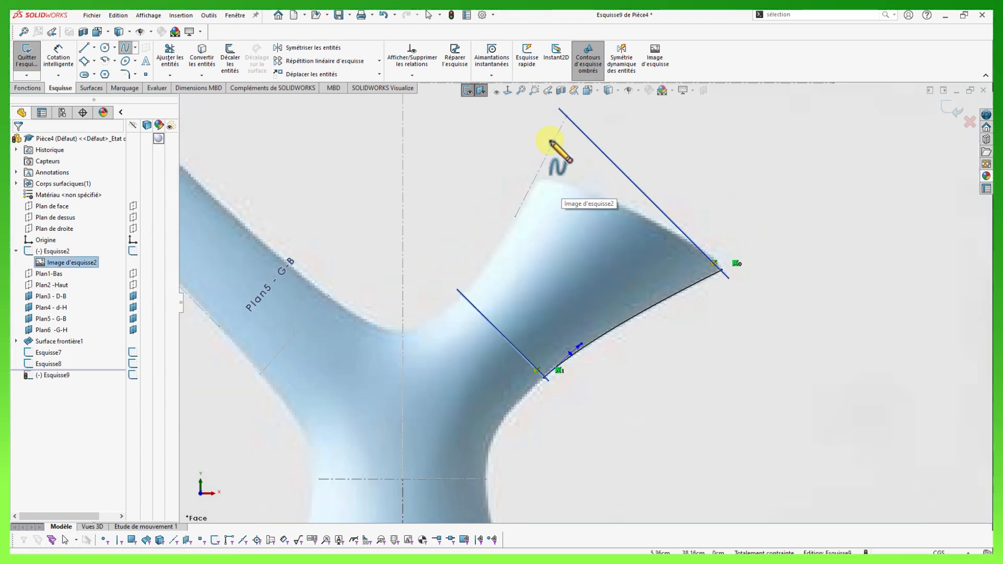
{"action": "scroll", "coordinate": [551, 142], "scroll_direction": "up", "scroll_amount": 1}
{"action": "left_click", "coordinate": [557, 139]}
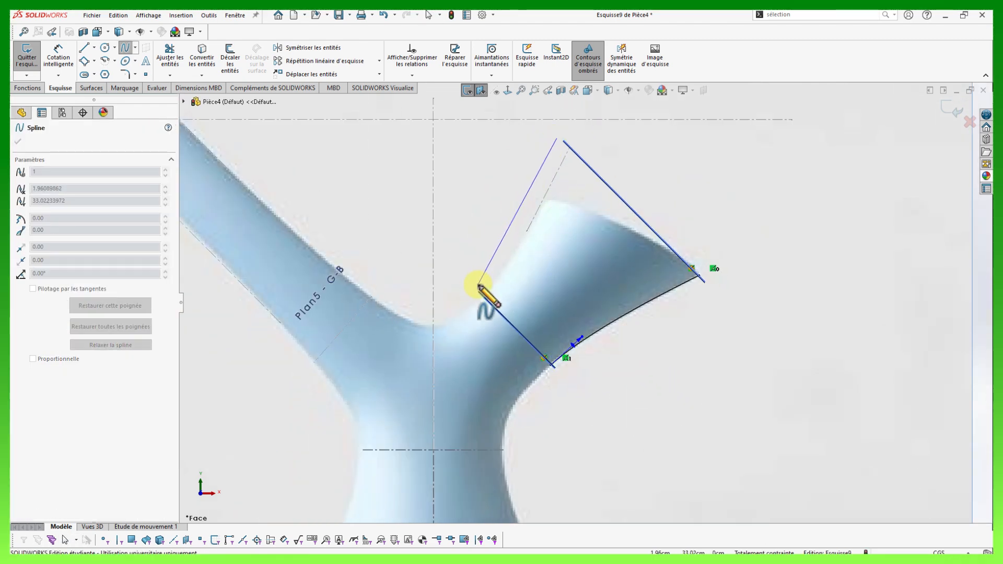
{"action": "left_click", "coordinate": [480, 289]}
{"action": "key", "text": "Escape"}
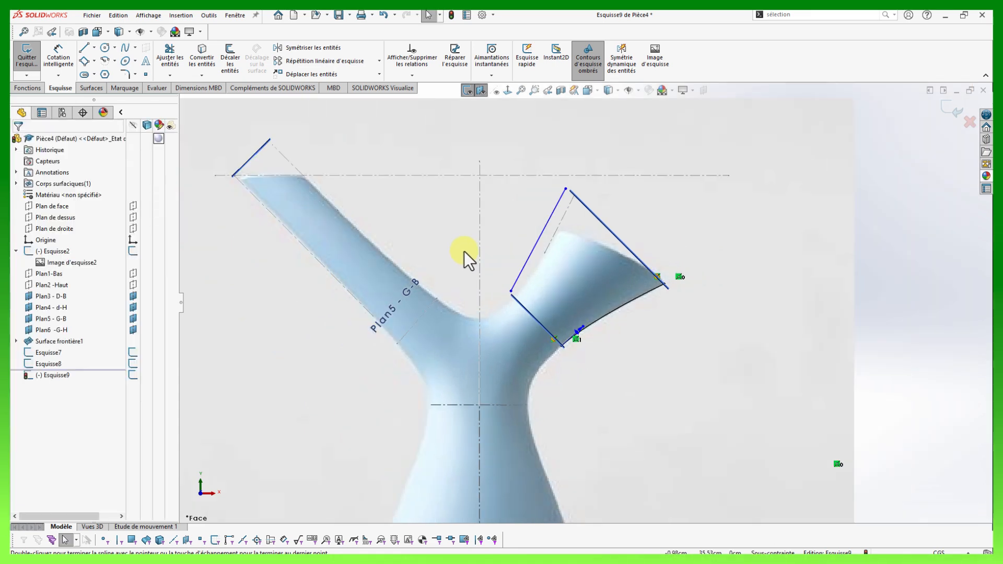
Add pierce relations (Point de rencontre) tying the upper spline's two endpoints to the mouth arc and the neck-base arc.
{"action": "middle_click_drag", "start_coordinate": [466, 257], "coordinate": [512, 313]}
{"action": "scroll", "coordinate": [564, 263], "scroll_direction": "down", "scroll_amount": 4}
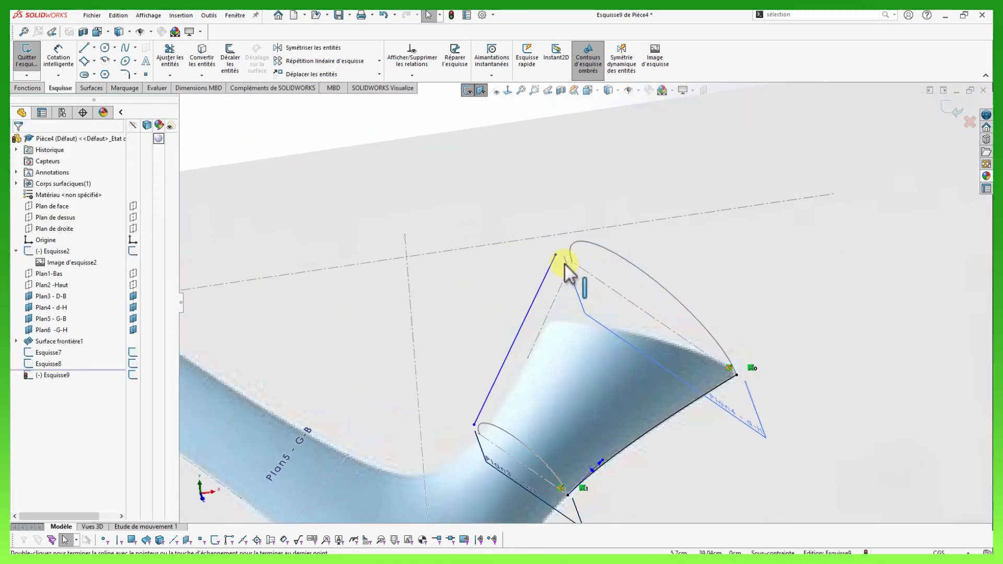
{"action": "left_click", "coordinate": [557, 256]}
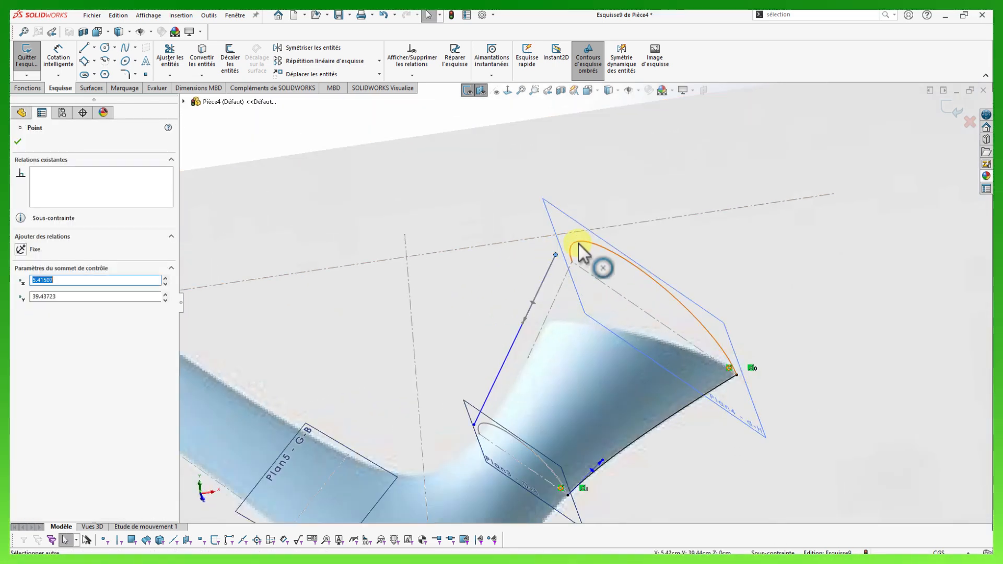
{"action": "left_click", "coordinate": [579, 243], "text": "ctrl"}
{"action": "left_click", "coordinate": [652, 200]}
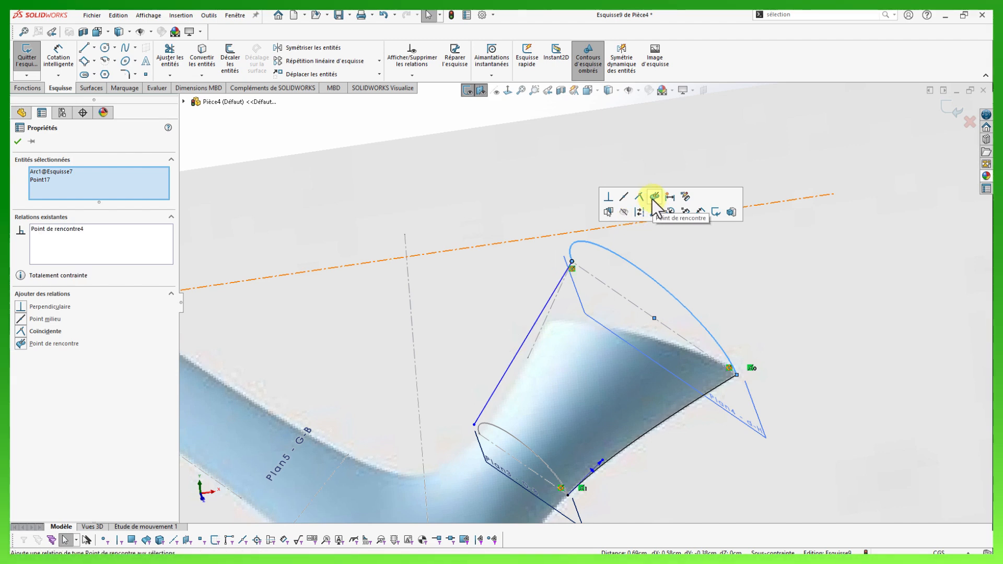
{"action": "left_click", "coordinate": [474, 424]}
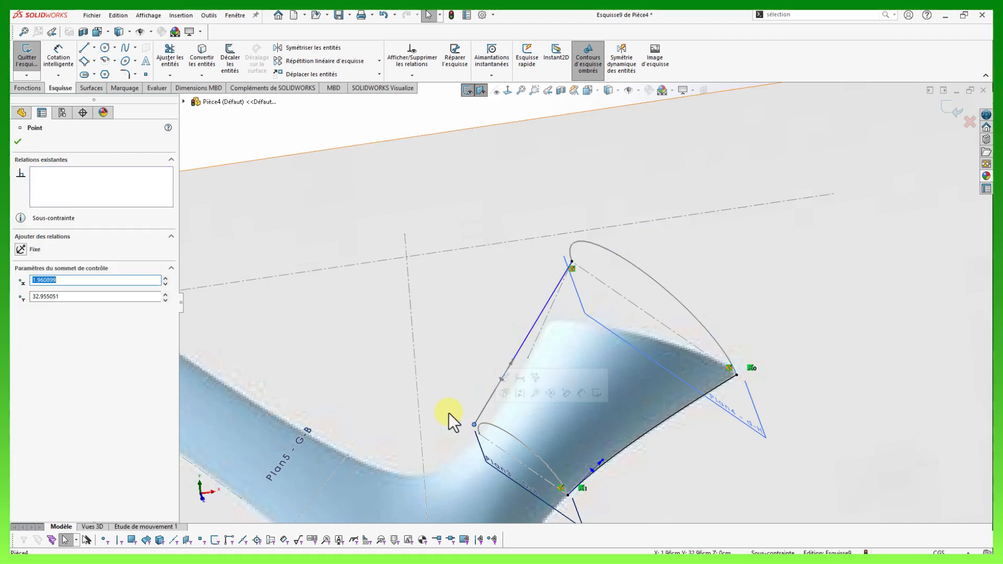
{"action": "left_click", "coordinate": [495, 426], "text": "ctrl"}
{"action": "left_click", "coordinate": [571, 381]}
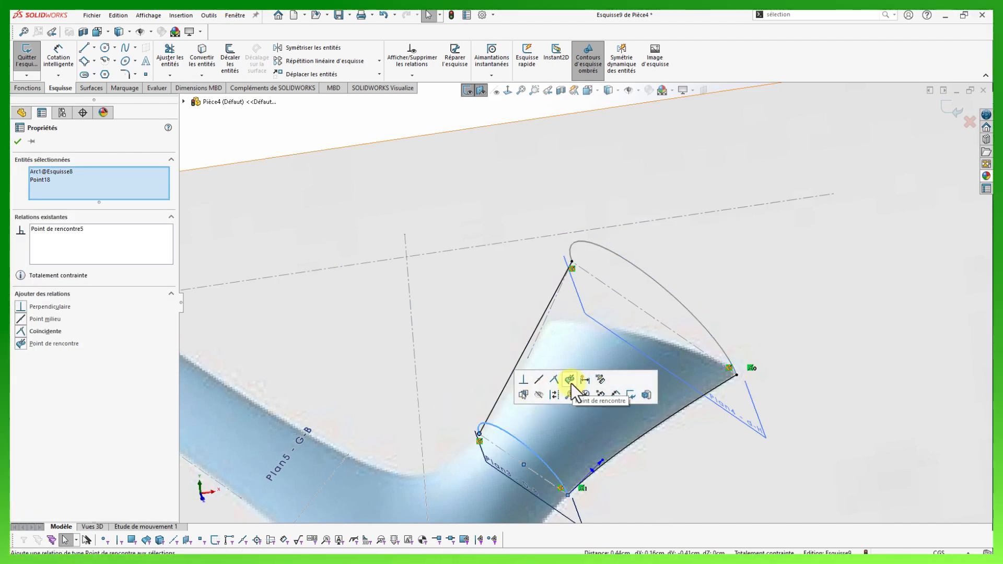
Bend the upper spline with its tangent handle at the neck base so it follows the right neck's outline in the picture.
{"action": "key", "text": "space"}
{"action": "left_click", "coordinate": [513, 405]}
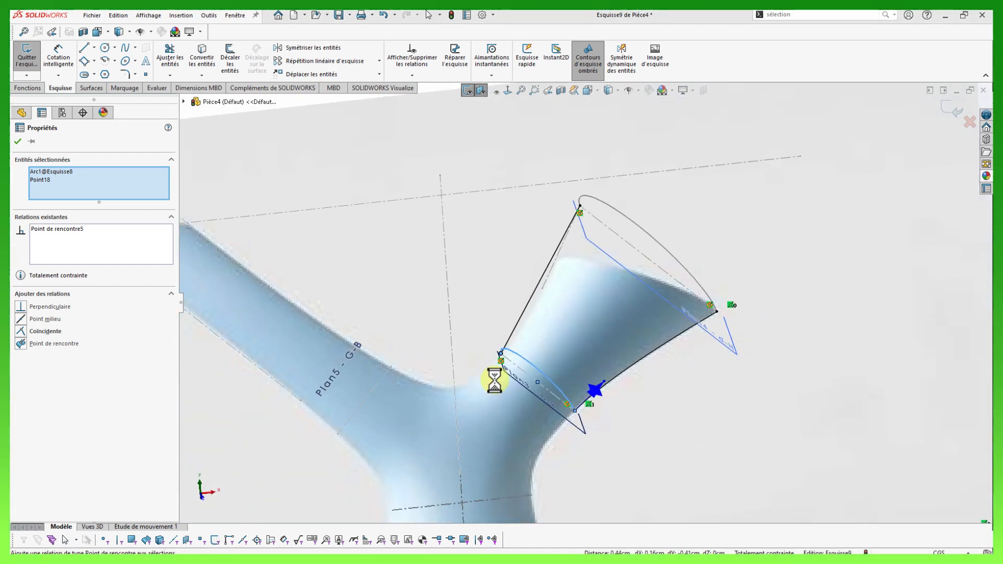
{"action": "left_click", "coordinate": [625, 179]}
{"action": "scroll", "coordinate": [625, 179], "scroll_direction": "down", "scroll_amount": 3}
{"action": "left_click", "coordinate": [588, 313]}
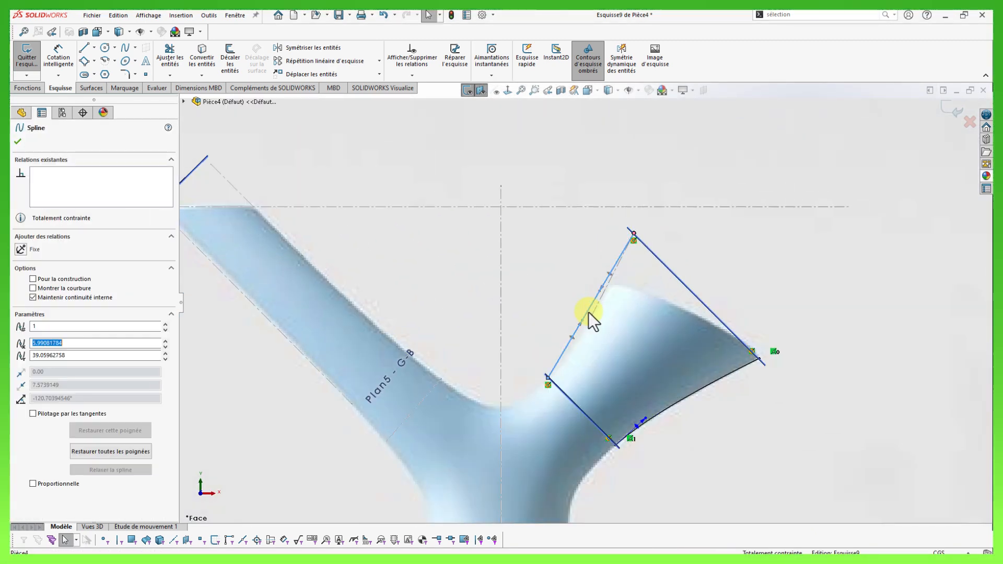
{"action": "left_click_drag", "start_coordinate": [573, 339], "coordinate": [589, 310]}
{"action": "scroll", "coordinate": [594, 337], "scroll_direction": "down", "scroll_amount": 3}
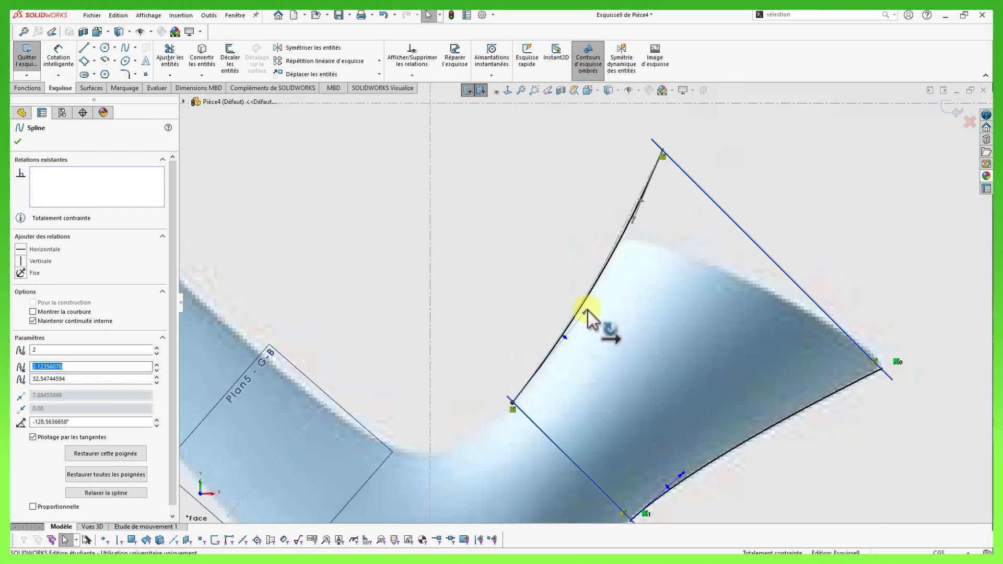
{"action": "scroll", "coordinate": [622, 239], "scroll_direction": "down", "scroll_amount": 1}
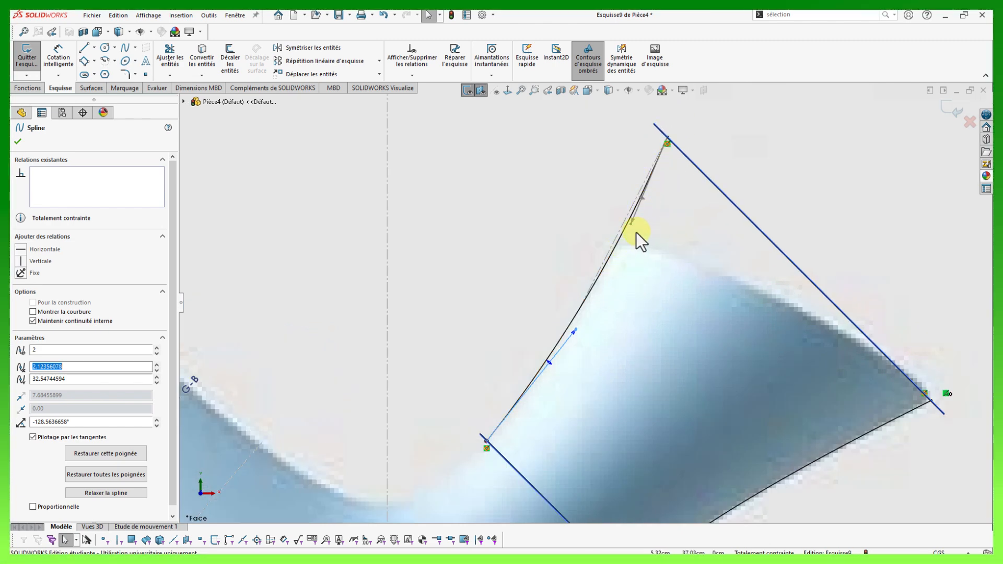
Fine-tune the upper spline's tangent handle at the mouth end to match the picture's outline, and exit the sketch.
{"action": "left_click_drag", "start_coordinate": [643, 202], "coordinate": [641, 200]}
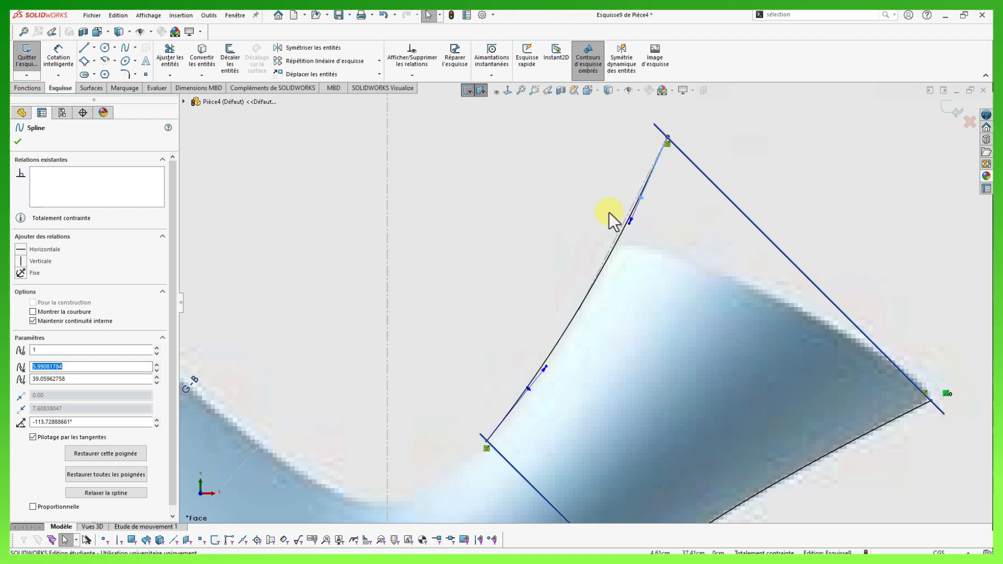
{"action": "scroll", "coordinate": [610, 212], "scroll_direction": "up", "scroll_amount": 1}
{"action": "left_click", "coordinate": [952, 111]}
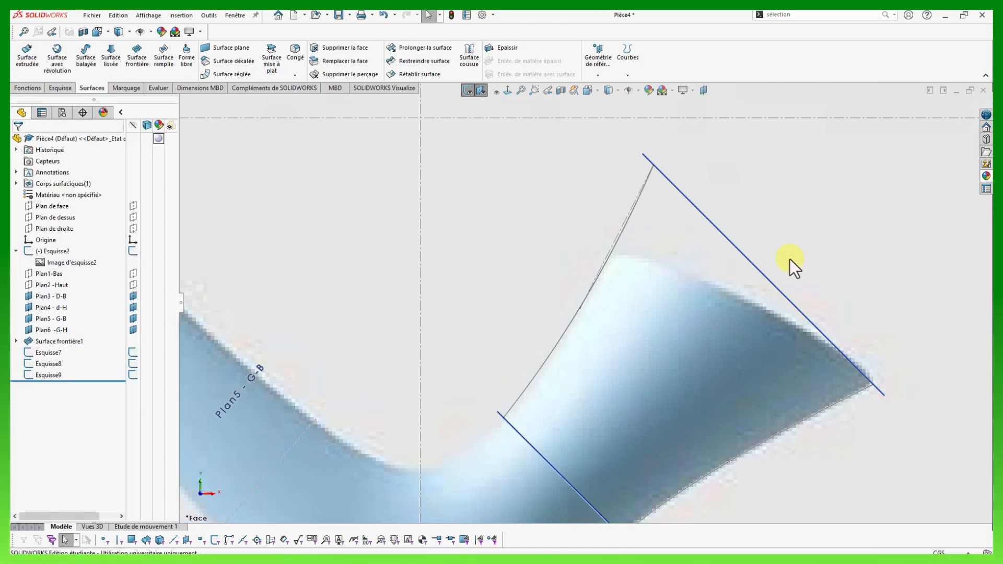
Start a boundary surface (Surface frontière) with the right neck's mouth and base semicircles as Direction 1 curves.
{"action": "scroll", "coordinate": [766, 297], "scroll_direction": "up", "scroll_amount": 6}
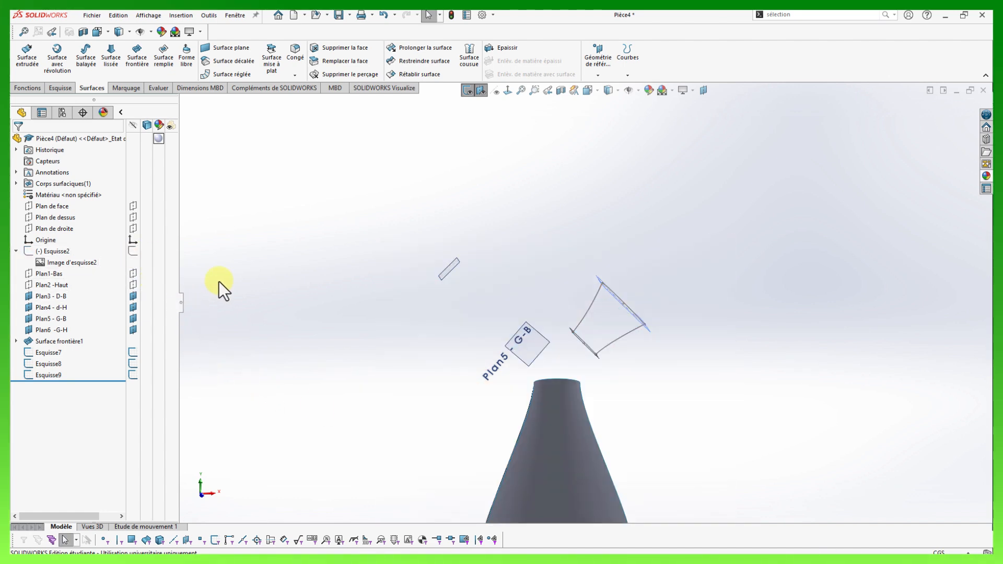
{"action": "mouse_move", "coordinate": [222, 287]}
{"action": "middle_mouse_down"}
{"action": "mouse_move", "coordinate": [271, 309]}
{"action": "mouse_move", "coordinate": [314, 358]}
{"action": "mouse_move", "coordinate": [305, 313]}
{"action": "mouse_move", "coordinate": [286, 321]}
{"action": "middle_mouse_up"}
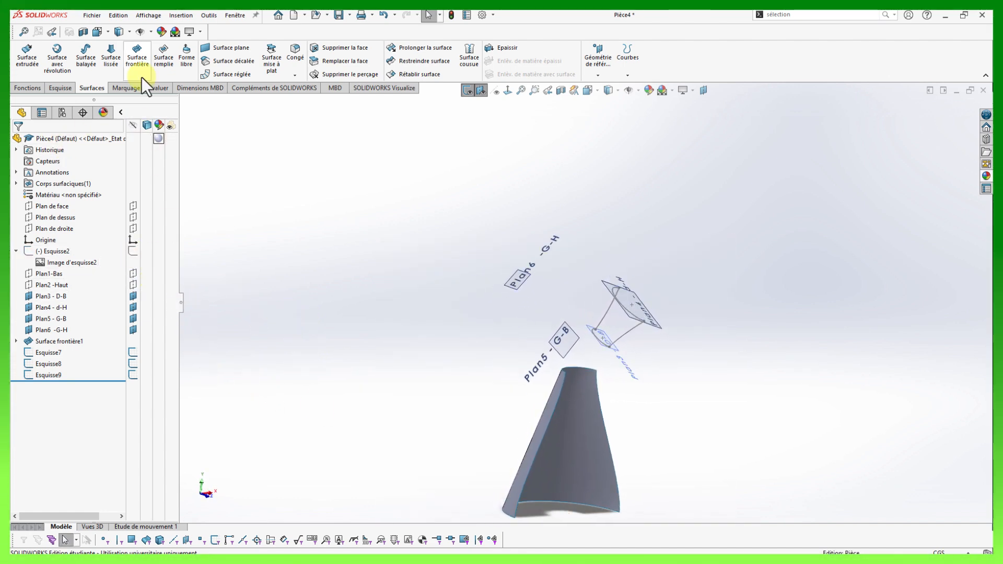
{"action": "left_click", "coordinate": [134, 62]}
{"action": "scroll", "coordinate": [588, 291], "scroll_direction": "down", "scroll_amount": 5}
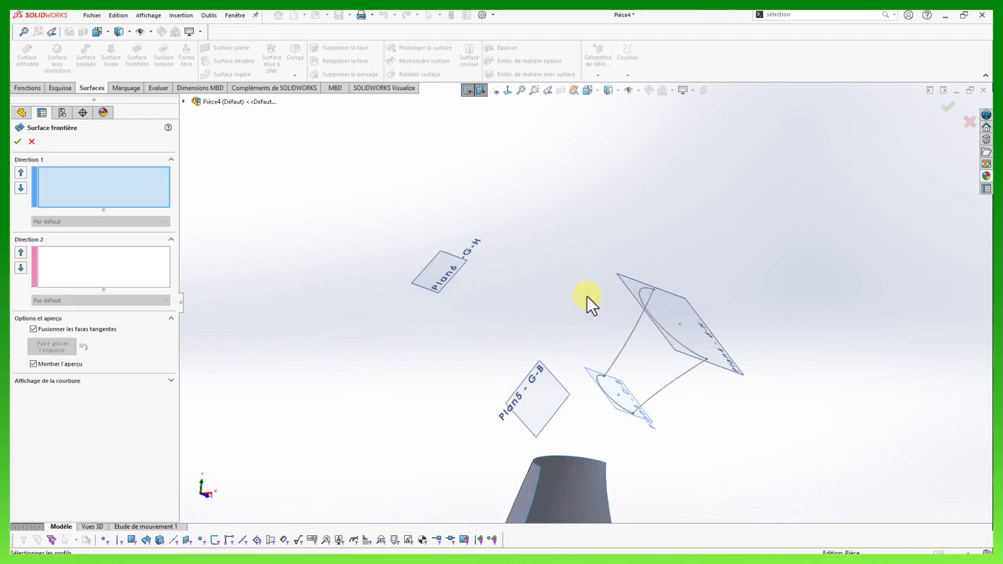
{"action": "left_click", "coordinate": [695, 356]}
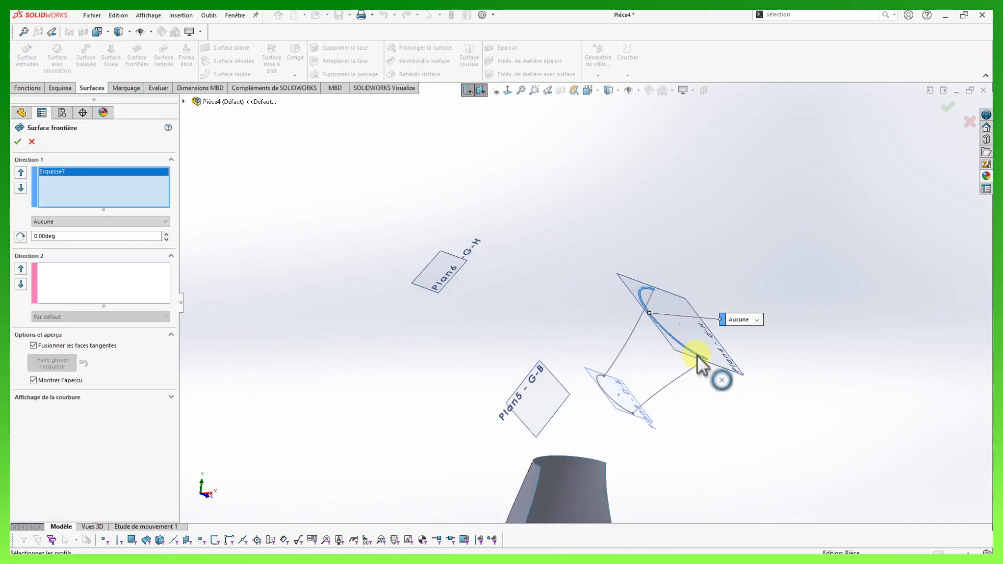
{"action": "left_click", "coordinate": [628, 412]}
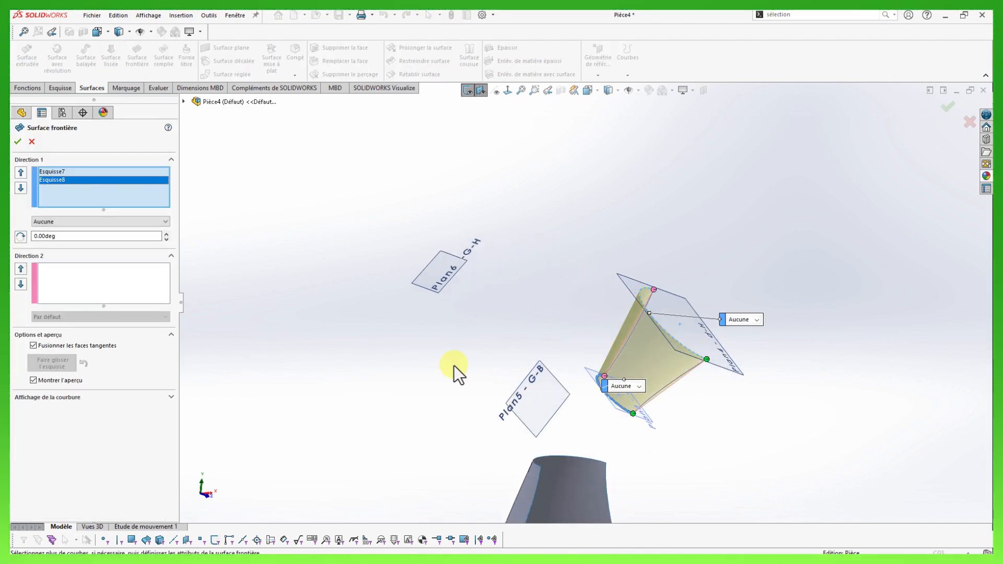
Add the upper and lower guide splines as two separate open groups in Direction 2 of the boundary surface.
{"action": "left_click", "coordinate": [126, 294]}
{"action": "scroll", "coordinate": [655, 344], "scroll_direction": "down", "scroll_amount": 2}
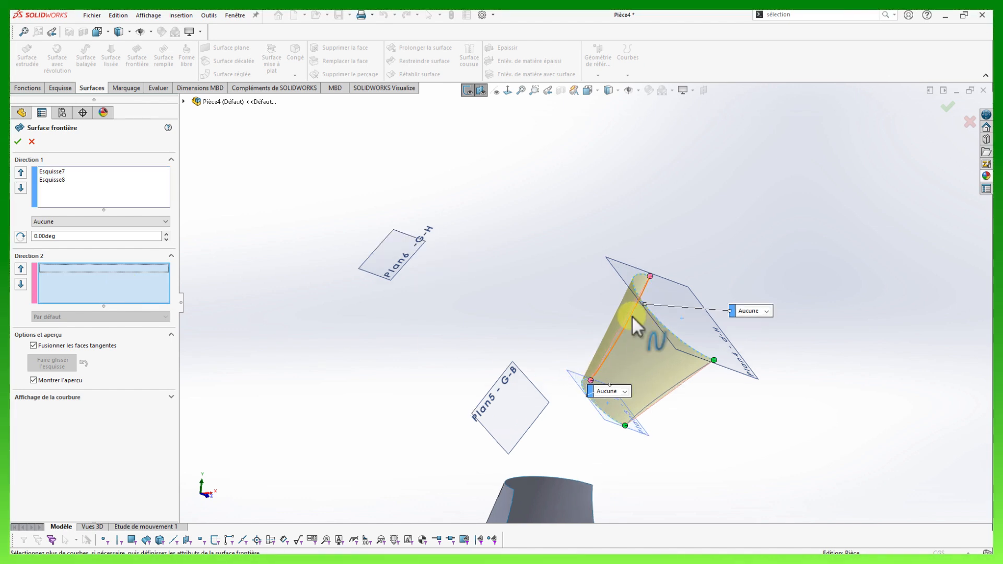
{"action": "left_click", "coordinate": [632, 316]}
{"action": "left_click", "coordinate": [660, 353]}
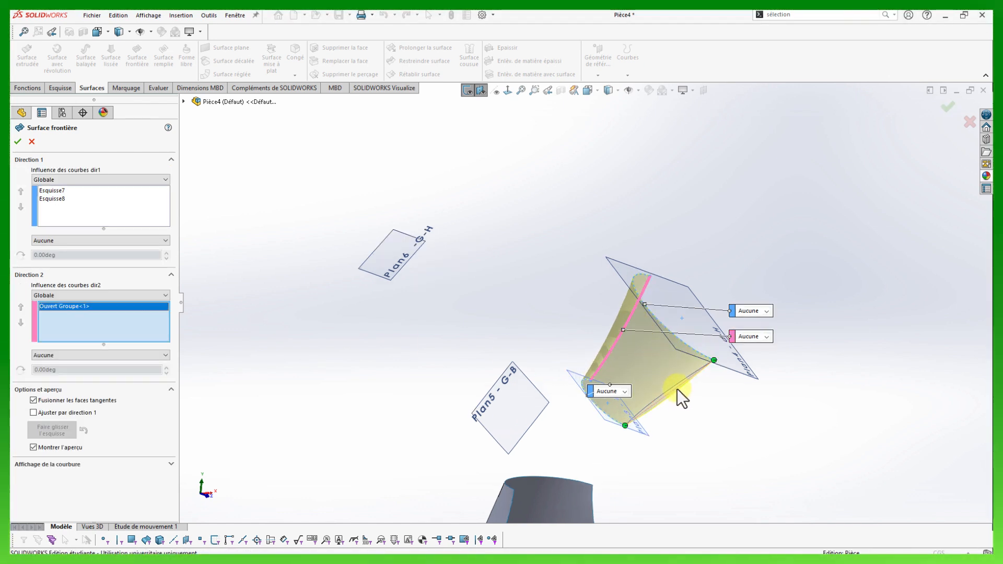
{"action": "left_click", "coordinate": [678, 388]}
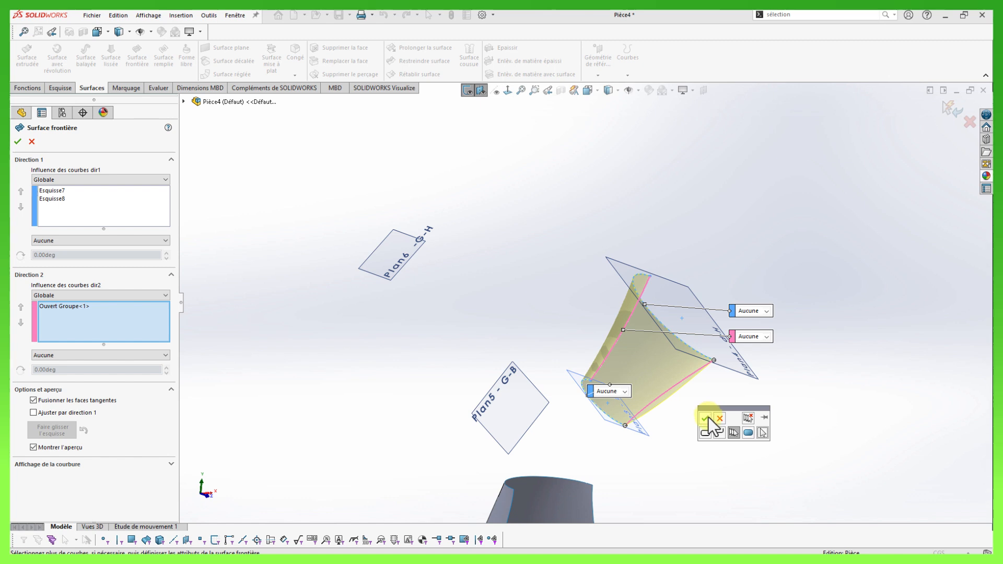
{"action": "left_click", "coordinate": [706, 418]}
Set both Direction 2 splines' tangency to Normale au profil and confirm the right neck's boundary surface.
{"action": "scroll", "coordinate": [716, 355], "scroll_direction": "up", "scroll_amount": 2}
{"action": "middle_click_drag", "start_coordinate": [726, 299], "coordinate": [696, 259]}
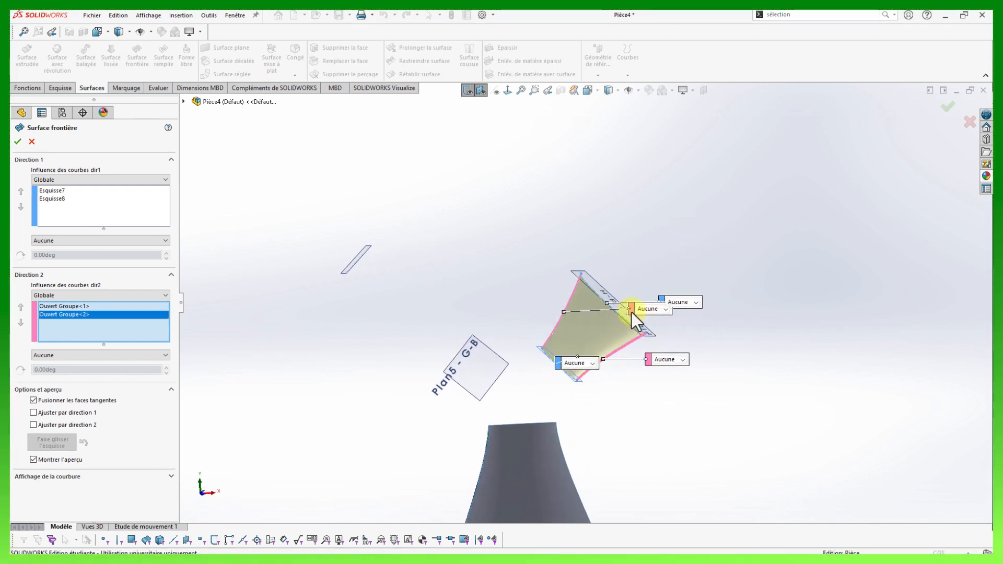
{"action": "left_click_drag", "start_coordinate": [631, 312], "coordinate": [552, 258]}
{"action": "left_click", "coordinate": [552, 258]}
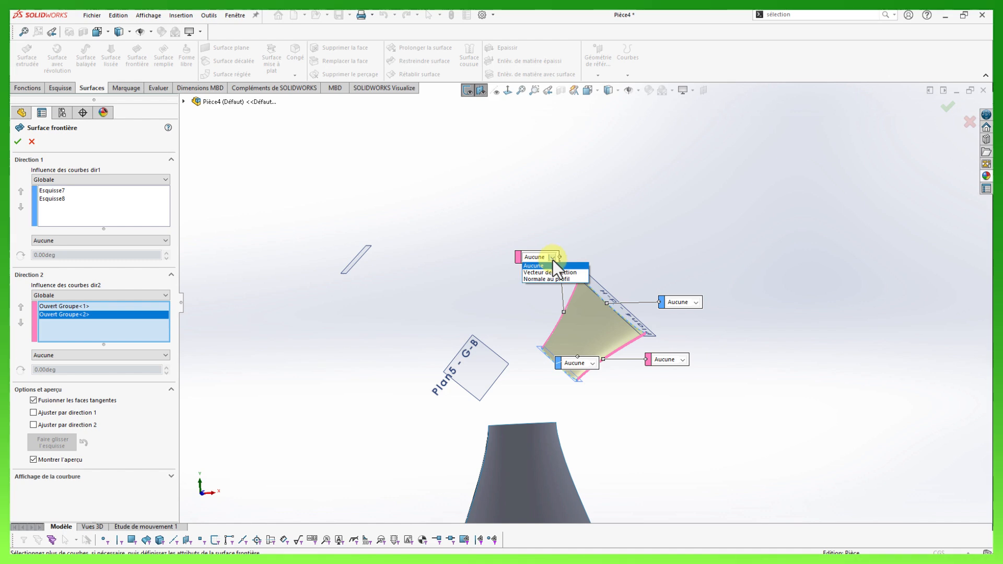
{"action": "left_click", "coordinate": [545, 280]}
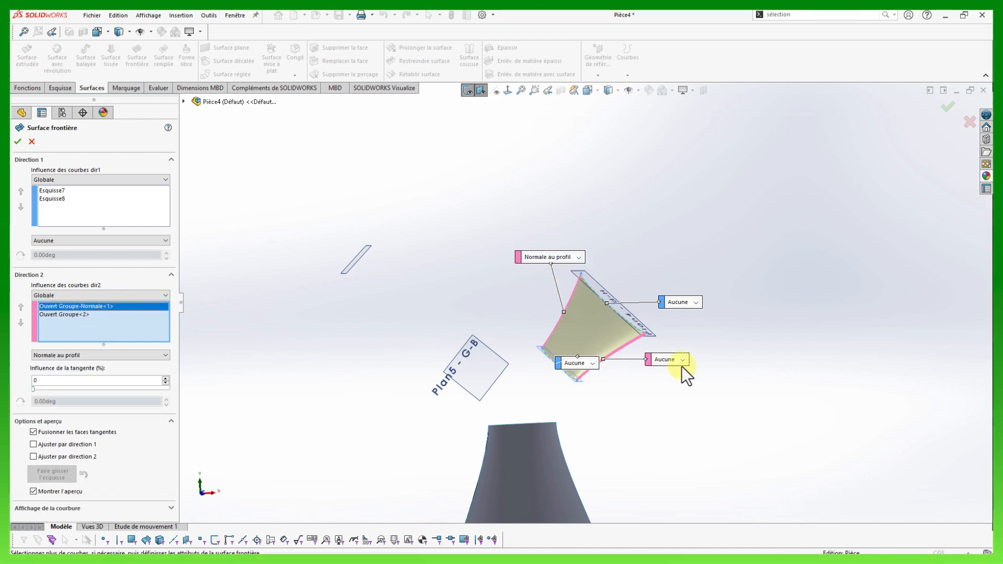
{"action": "left_click_drag", "start_coordinate": [557, 366], "coordinate": [491, 315]}
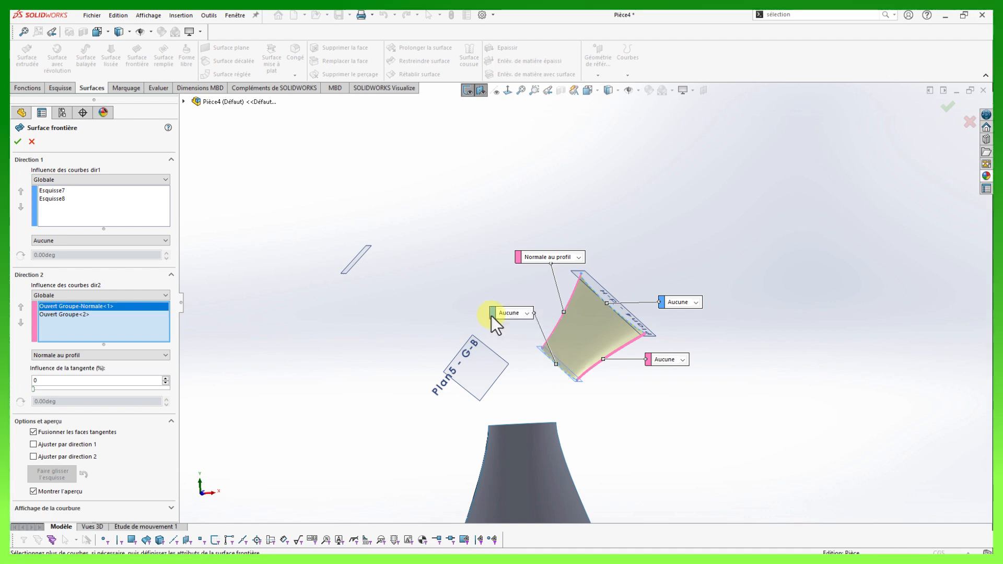
{"action": "left_click", "coordinate": [682, 360]}
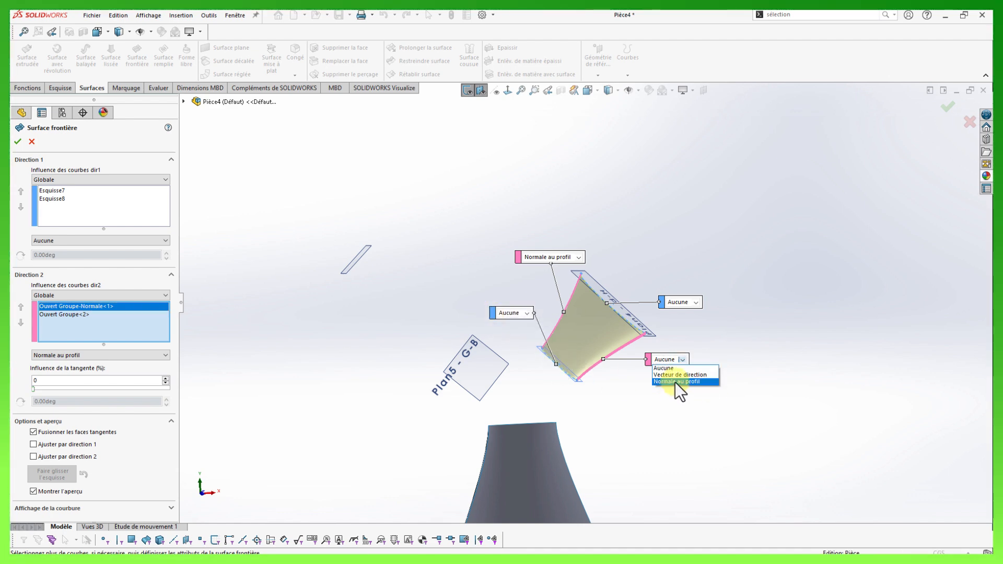
{"action": "left_click", "coordinate": [676, 382]}
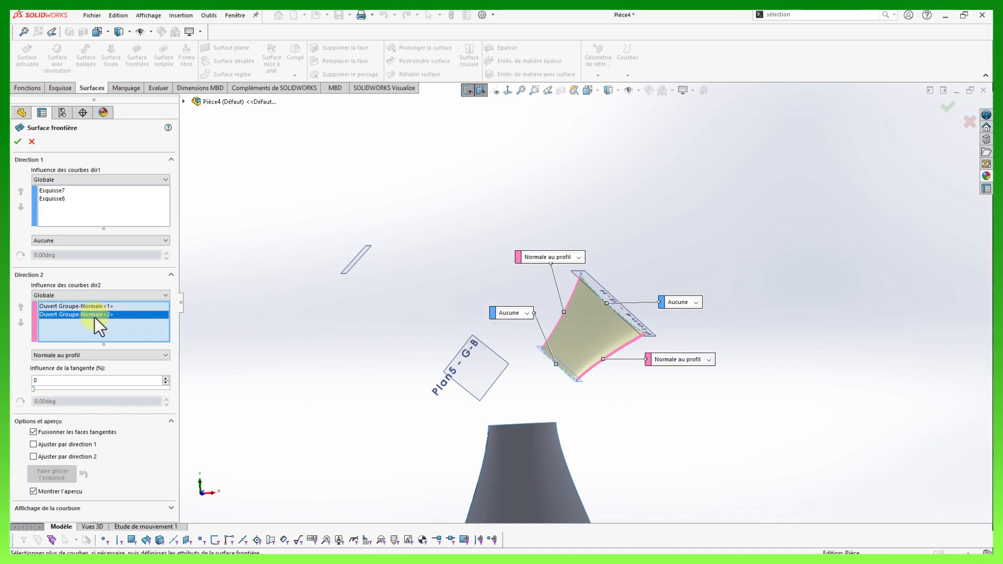
{"action": "scroll", "coordinate": [366, 369], "scroll_direction": "up", "scroll_amount": 1}
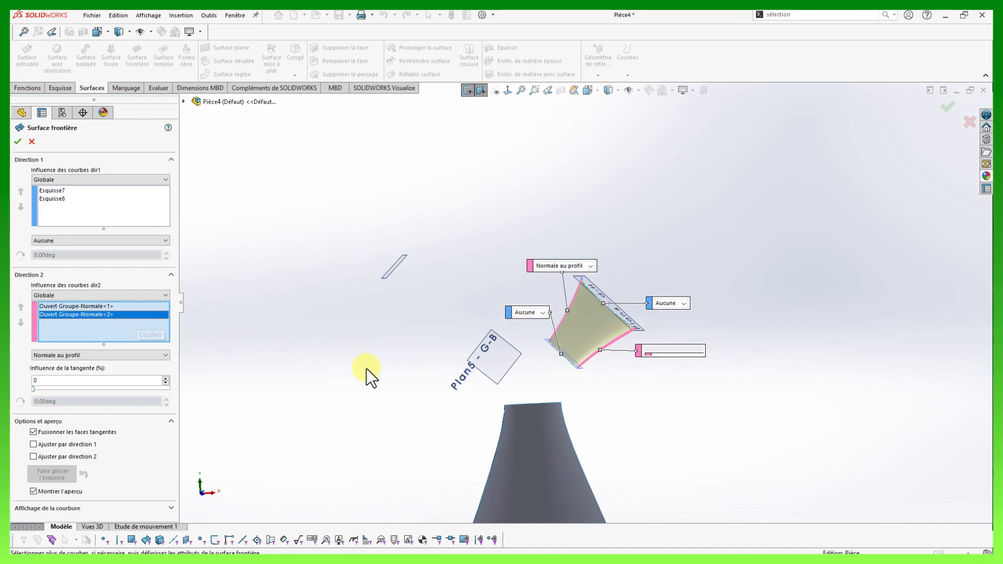
{"action": "left_click", "coordinate": [17, 141]}
Show the reference picture sketch Esquisse2 and open a new sketch on the left neck's mouth plane, Plan6 -G-H.
{"action": "middle_click_drag", "start_coordinate": [284, 261], "coordinate": [376, 335]}
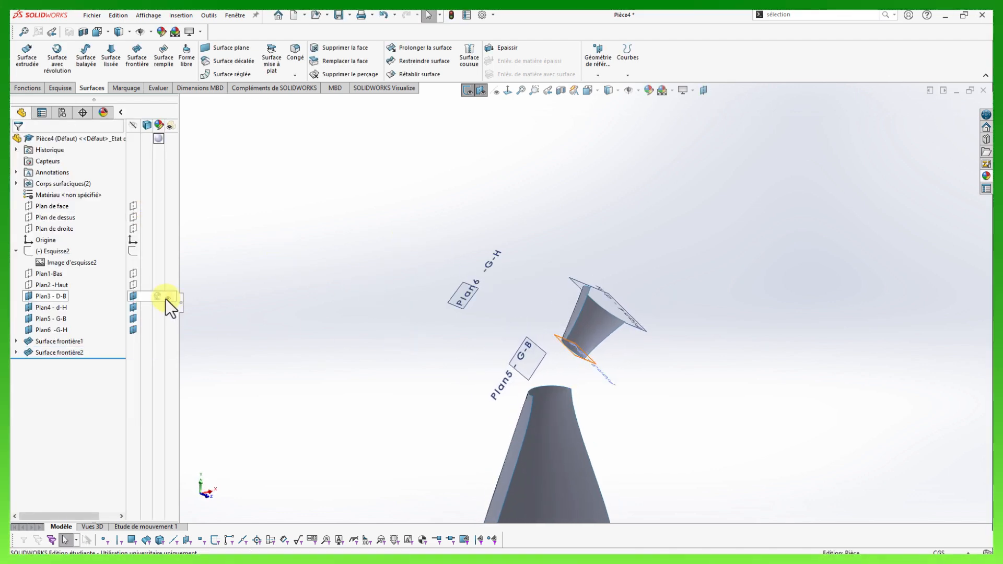
{"action": "left_click", "coordinate": [134, 253]}
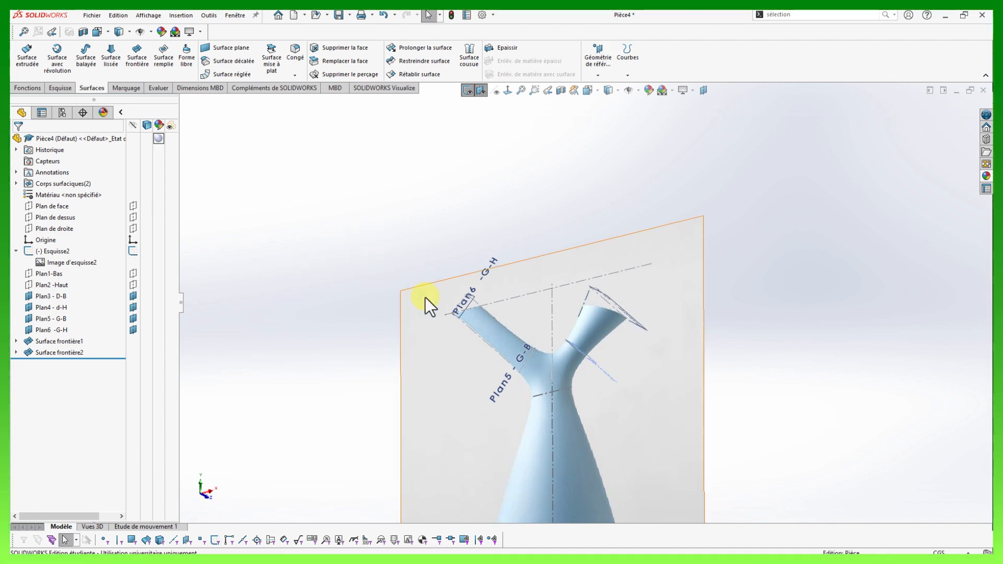
{"action": "scroll", "coordinate": [501, 327], "scroll_direction": "down", "scroll_amount": 5}
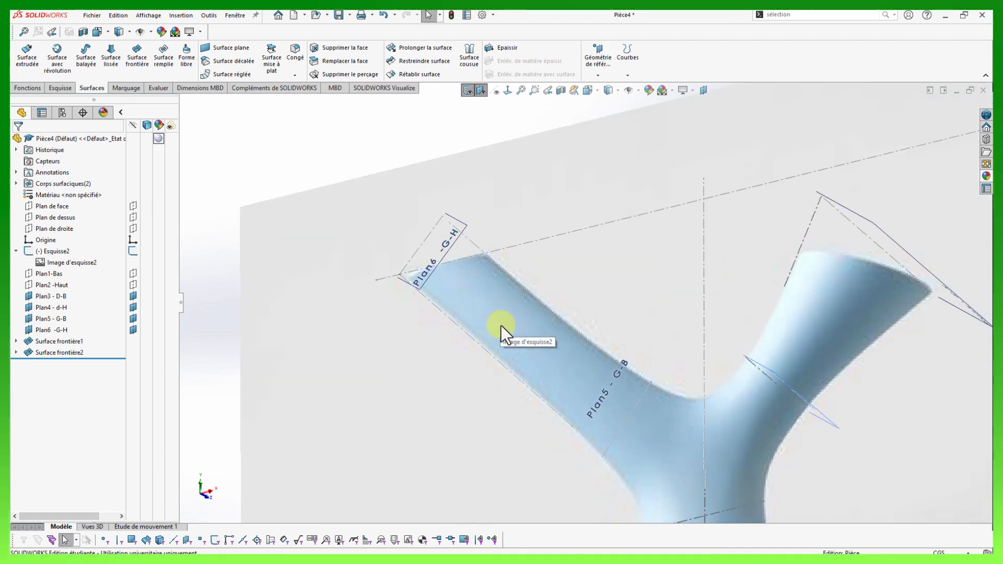
{"action": "left_click", "coordinate": [431, 231]}
{"action": "left_click", "coordinate": [421, 284]}
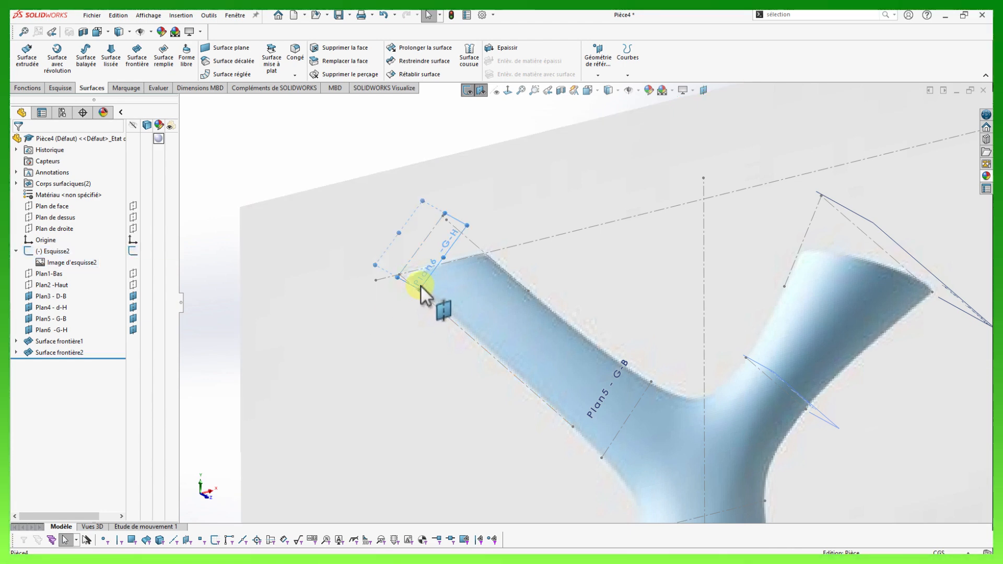
{"action": "left_click", "coordinate": [464, 256]}
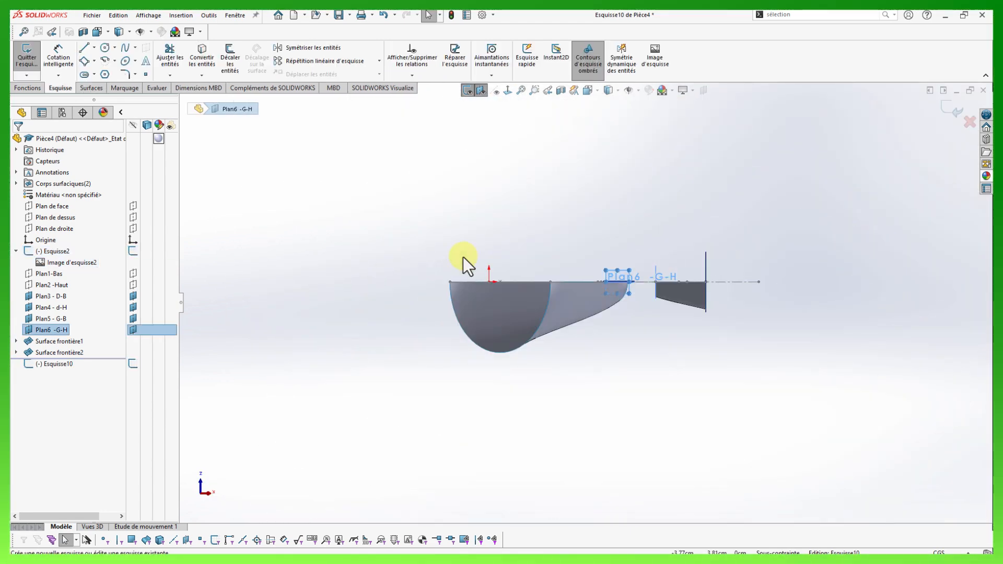
{"action": "mouse_move", "coordinate": [662, 343]}
{"action": "middle_mouse_down"}
{"action": "mouse_move", "coordinate": [622, 324]}
{"action": "mouse_move", "coordinate": [560, 347]}
{"action": "mouse_move", "coordinate": [574, 381]}
{"action": "mouse_move", "coordinate": [463, 359]}
{"action": "mouse_move", "coordinate": [481, 362]}
{"action": "mouse_move", "coordinate": [474, 385]}
{"action": "middle_mouse_up"}
{"action": "scroll", "coordinate": [619, 370], "scroll_direction": "down", "scroll_amount": 5}
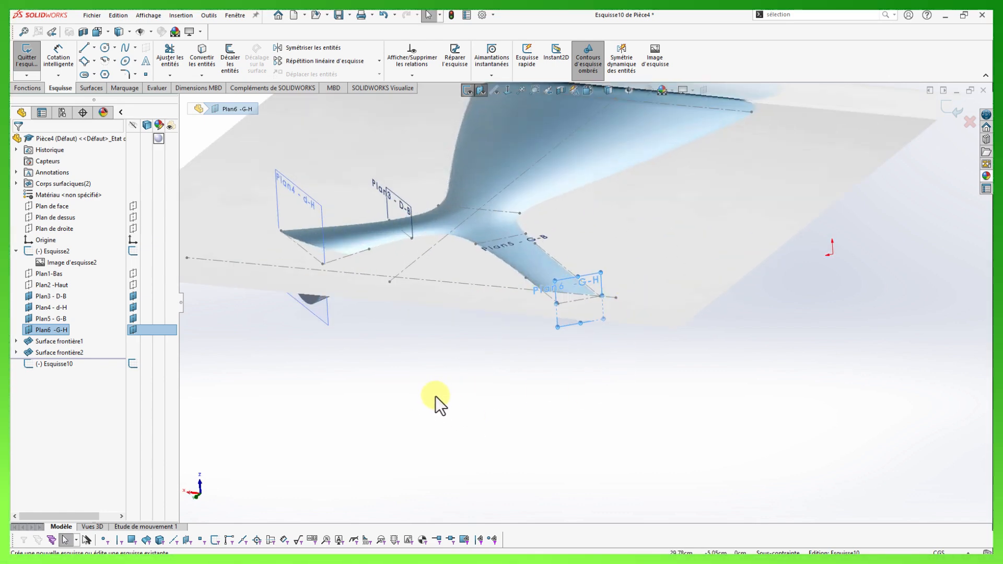
Draw a centre-point semicircle on the left neck's mouth line, spanning its two endpoints below the picture plane, and exit the sketch.
{"action": "key", "text": "s"}
{"action": "left_click", "coordinate": [522, 426]}
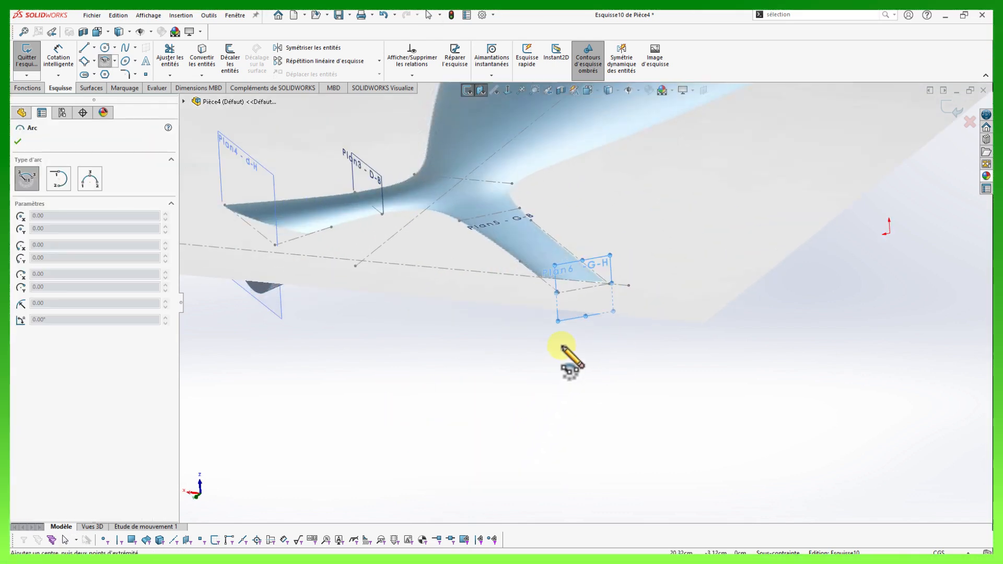
{"action": "scroll", "coordinate": [573, 314], "scroll_direction": "down", "scroll_amount": 5}
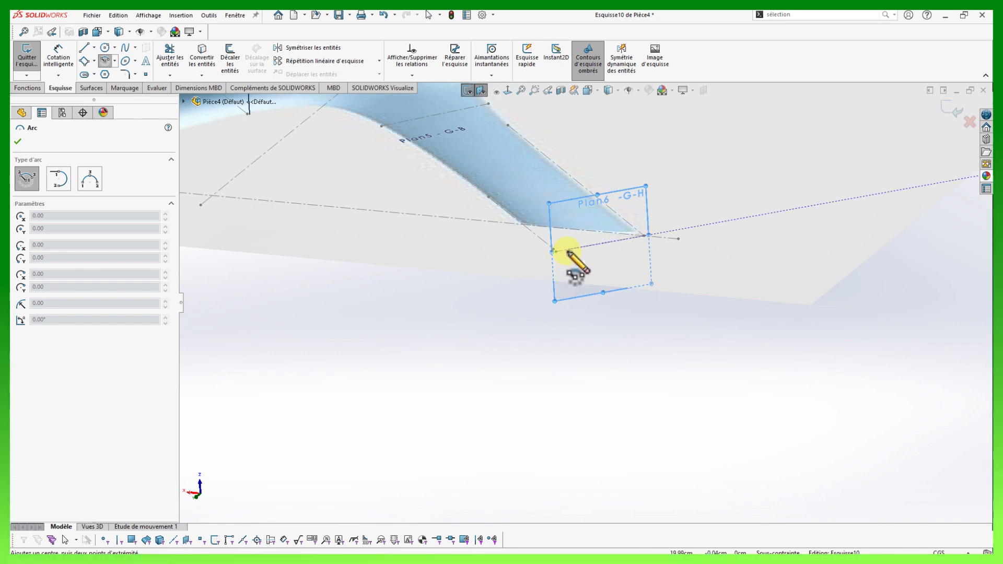
{"action": "left_click", "coordinate": [600, 243]}
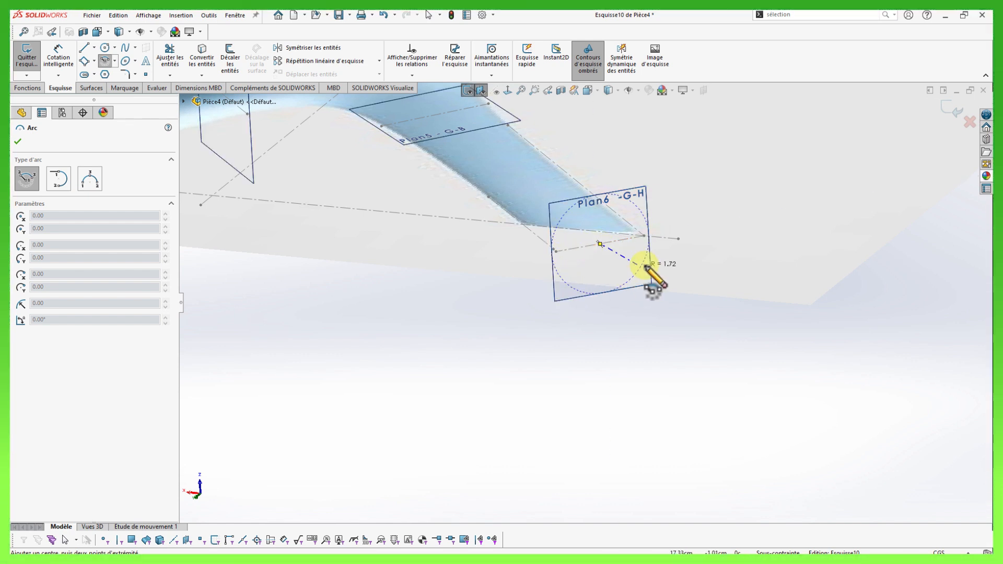
{"action": "left_click", "coordinate": [644, 237]}
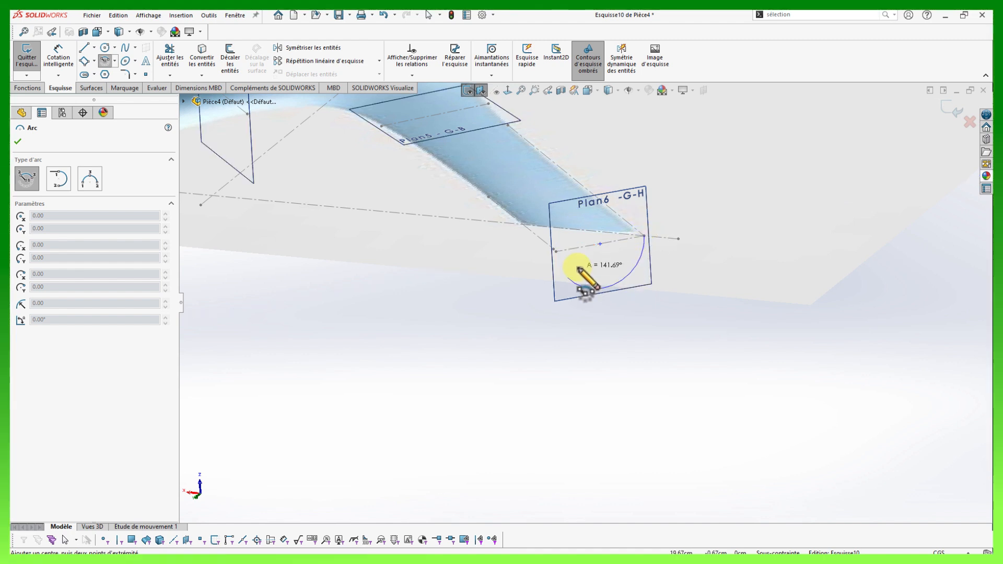
{"action": "left_click", "coordinate": [555, 251]}
{"action": "key", "text": "Escape"}
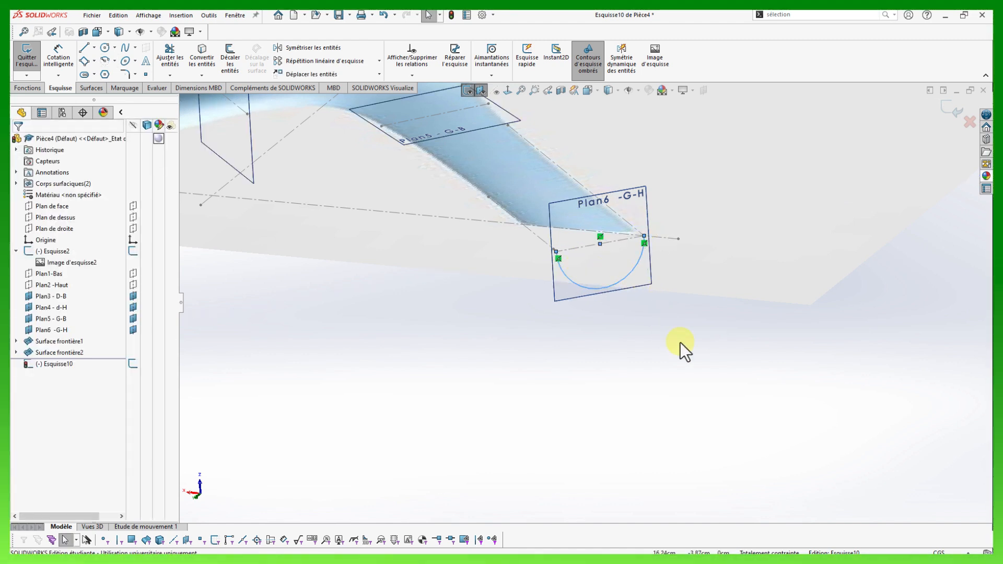
{"action": "left_click", "coordinate": [946, 111]}
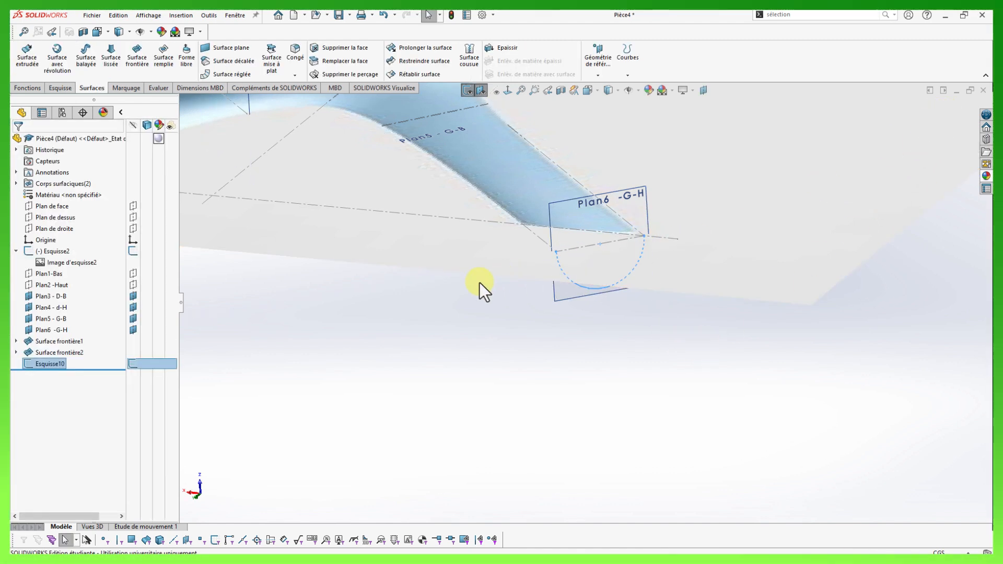
{"action": "scroll", "coordinate": [500, 233], "scroll_direction": "down", "scroll_amount": 2}
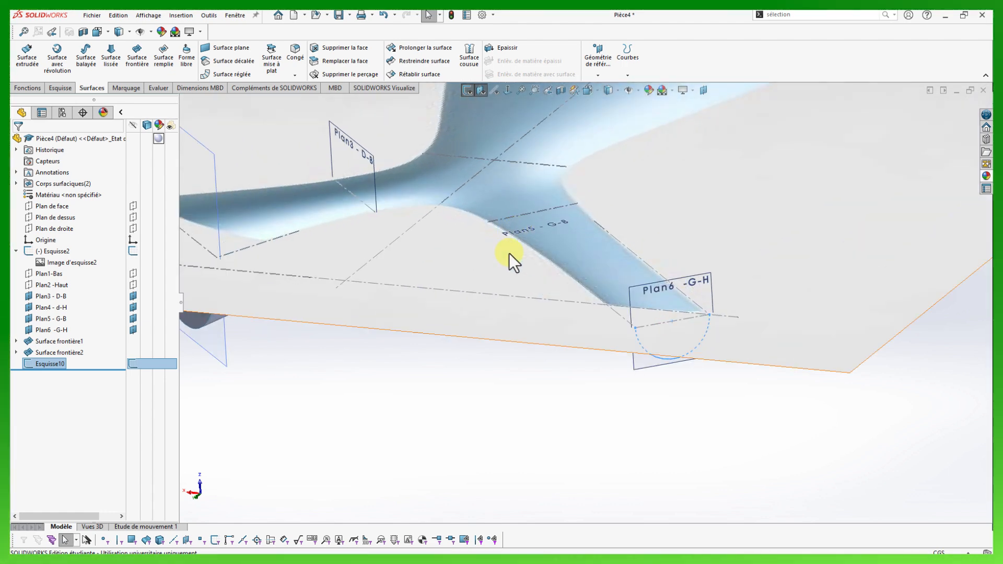
{"action": "middle_click_drag", "start_coordinate": [509, 253], "coordinate": [667, 418]}
{"action": "scroll", "coordinate": [721, 421], "scroll_direction": "up", "scroll_amount": 2}
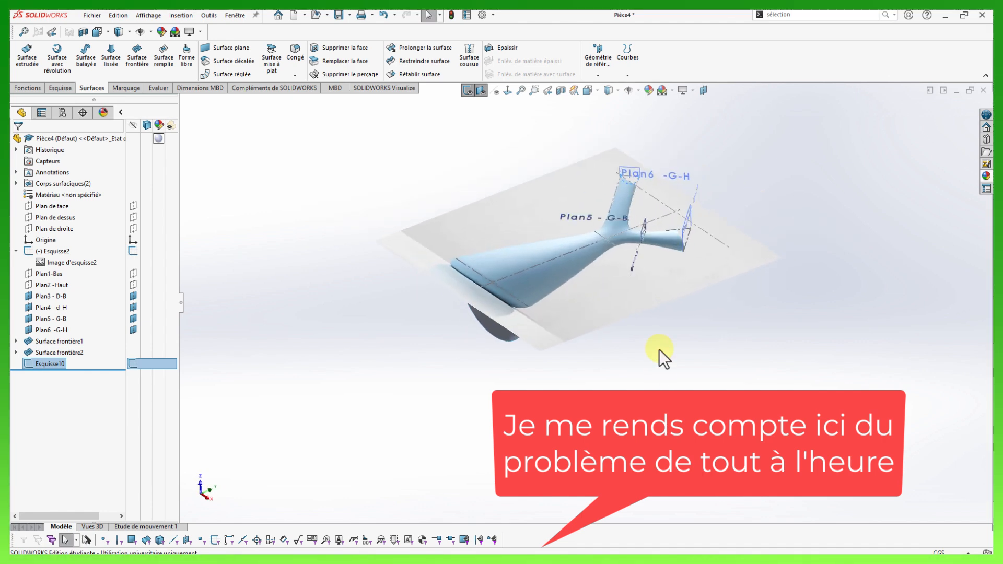
Try to delete the plane Plan5 - G-B, continuing past the sketch warning.
{"action": "scroll", "coordinate": [651, 337], "scroll_direction": "down", "scroll_amount": 3}
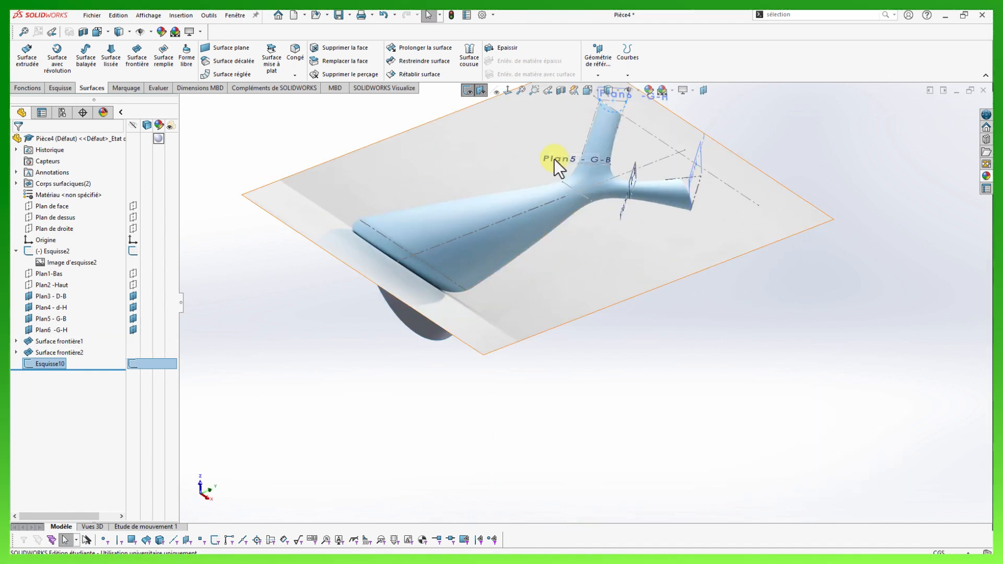
{"action": "left_click", "coordinate": [35, 331]}
{"action": "scroll", "coordinate": [199, 378], "scroll_direction": "up", "scroll_amount": 2}
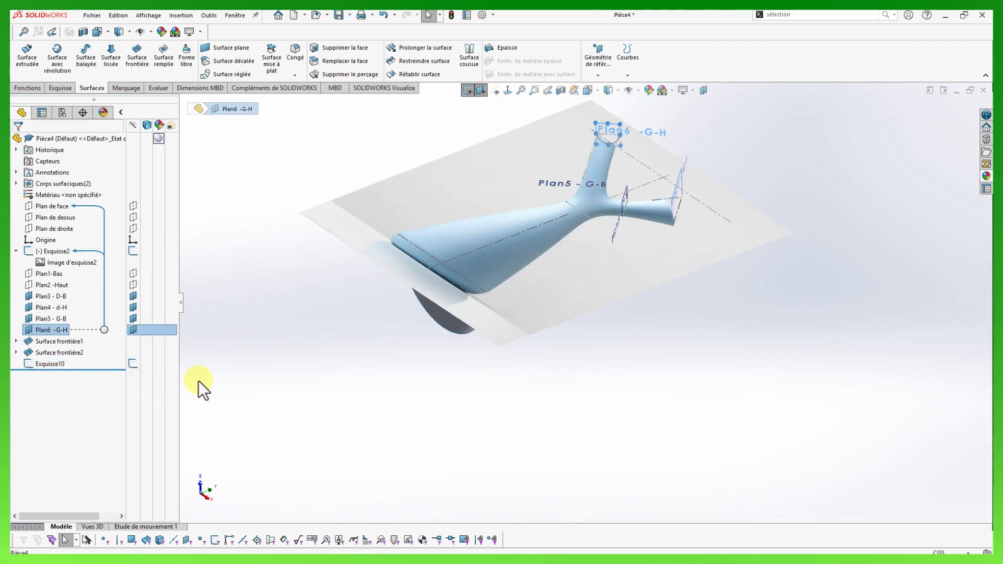
{"action": "left_click", "coordinate": [55, 320]}
{"action": "mouse_move", "coordinate": [364, 469]}
{"action": "middle_mouse_down"}
{"action": "mouse_move", "coordinate": [374, 377]}
{"action": "mouse_move", "coordinate": [339, 380]}
{"action": "mouse_move", "coordinate": [381, 392]}
{"action": "mouse_move", "coordinate": [358, 475]}
{"action": "mouse_move", "coordinate": [368, 454]}
{"action": "middle_mouse_up"}
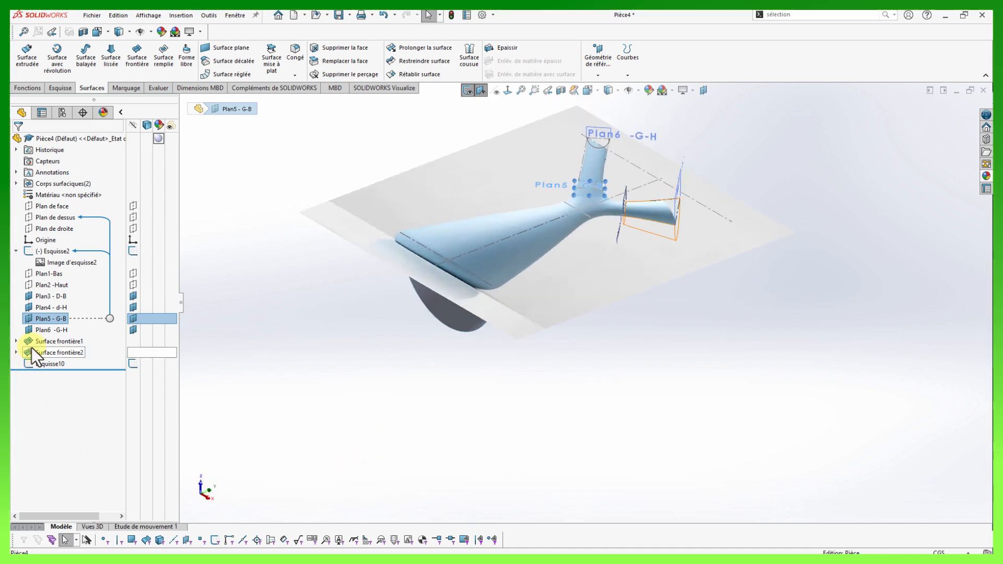
{"action": "right_click", "coordinate": [27, 319]}
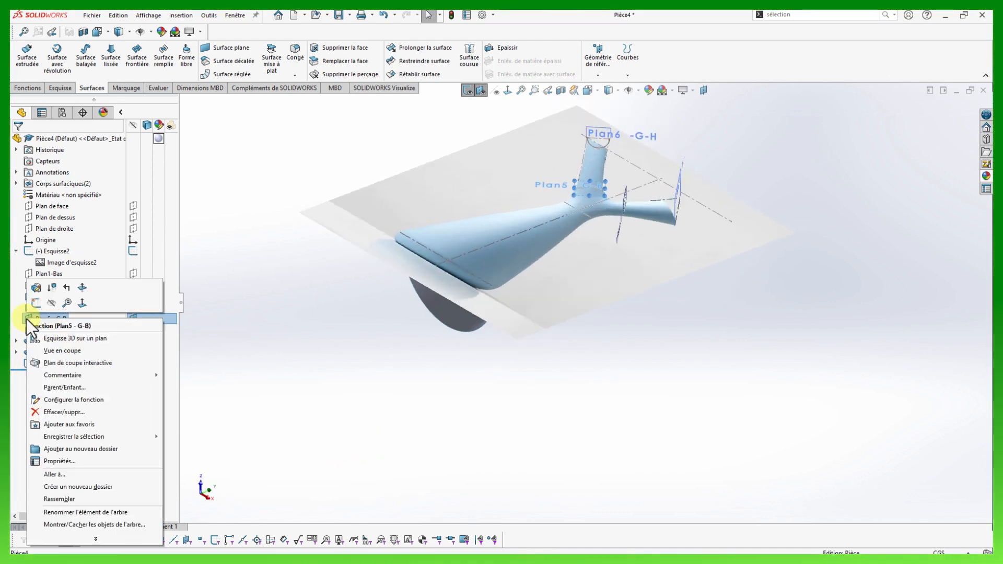
{"action": "left_click", "coordinate": [59, 411]}
{"action": "left_click", "coordinate": [513, 218]}
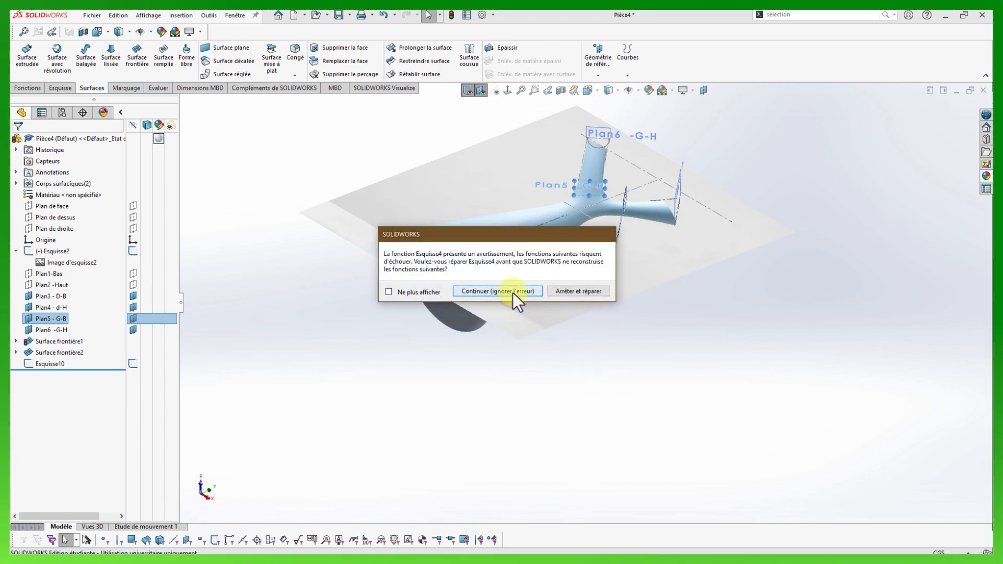
{"action": "left_click", "coordinate": [499, 291]}
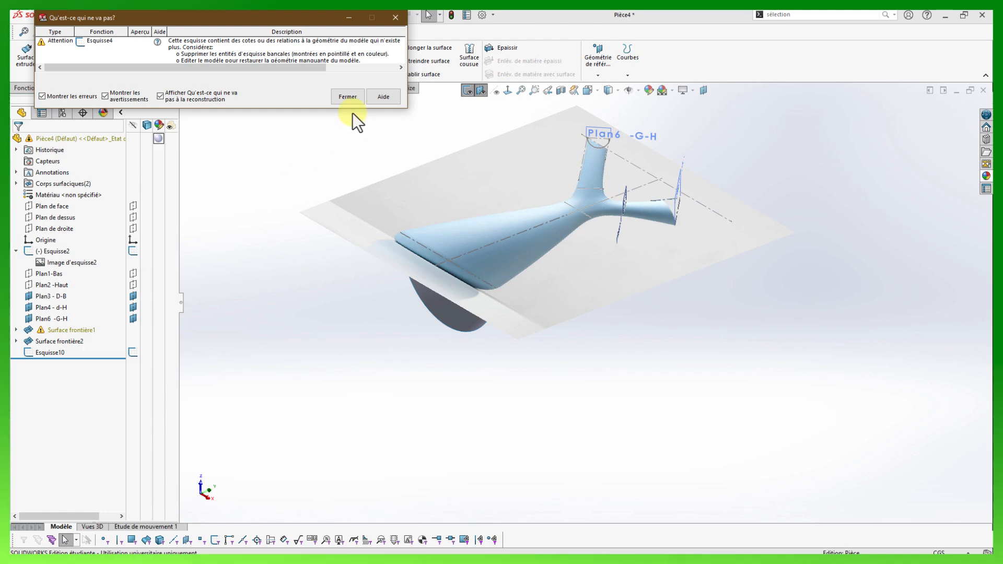
{"action": "left_click", "coordinate": [355, 95]}
{"action": "left_click", "coordinate": [384, 17]}
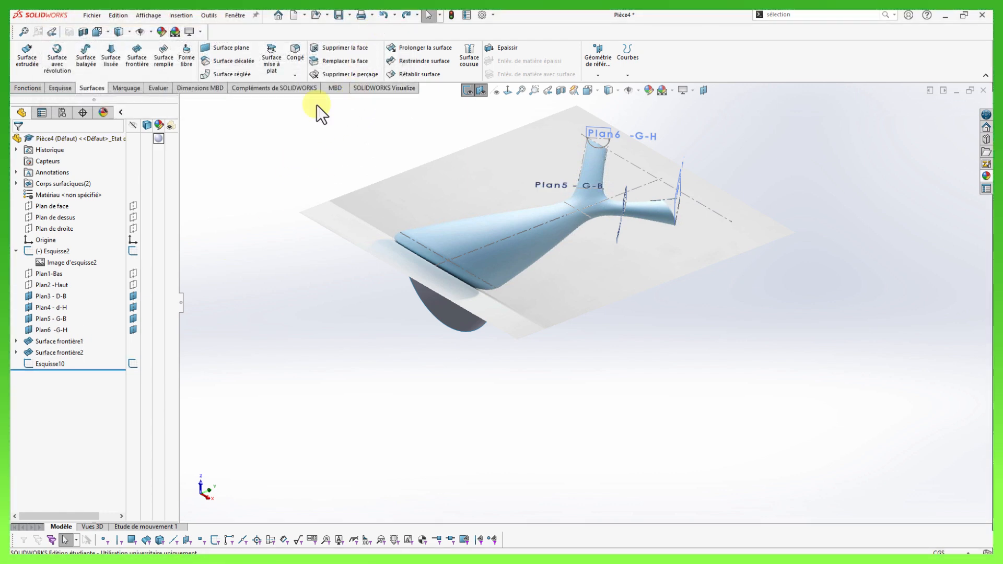
Create a plane perpendicular to Plan de face through the left neck's base line in Esquisse2, and move it before Esquisse10 in the feature order.
{"action": "middle_click_drag", "start_coordinate": [461, 413], "coordinate": [543, 251]}
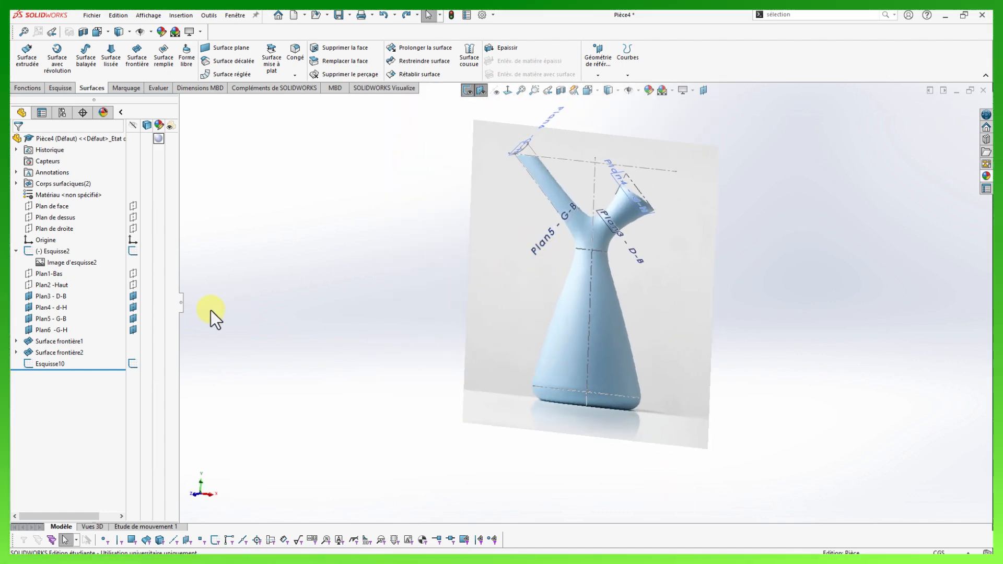
{"action": "left_click", "coordinate": [49, 320]}
{"action": "left_click", "coordinate": [220, 349]}
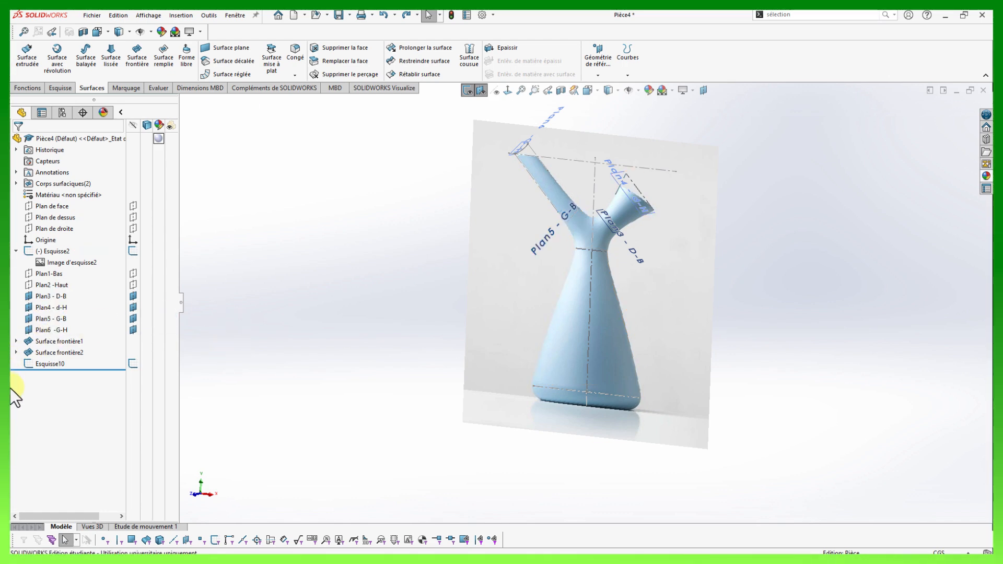
{"action": "left_click", "coordinate": [704, 92]}
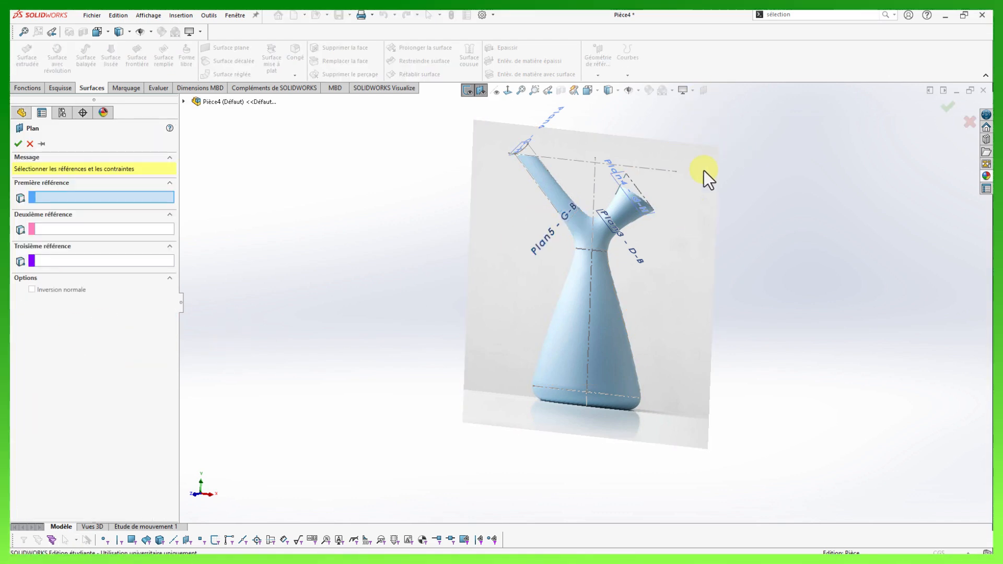
{"action": "left_click", "coordinate": [184, 102]}
{"action": "left_click", "coordinate": [218, 170]}
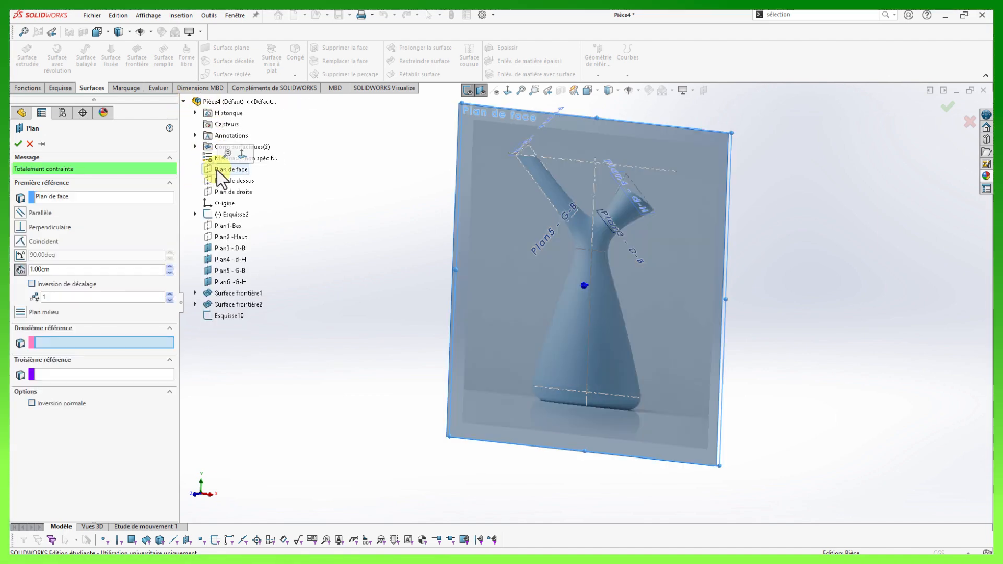
{"action": "scroll", "coordinate": [444, 235], "scroll_direction": "down", "scroll_amount": 3}
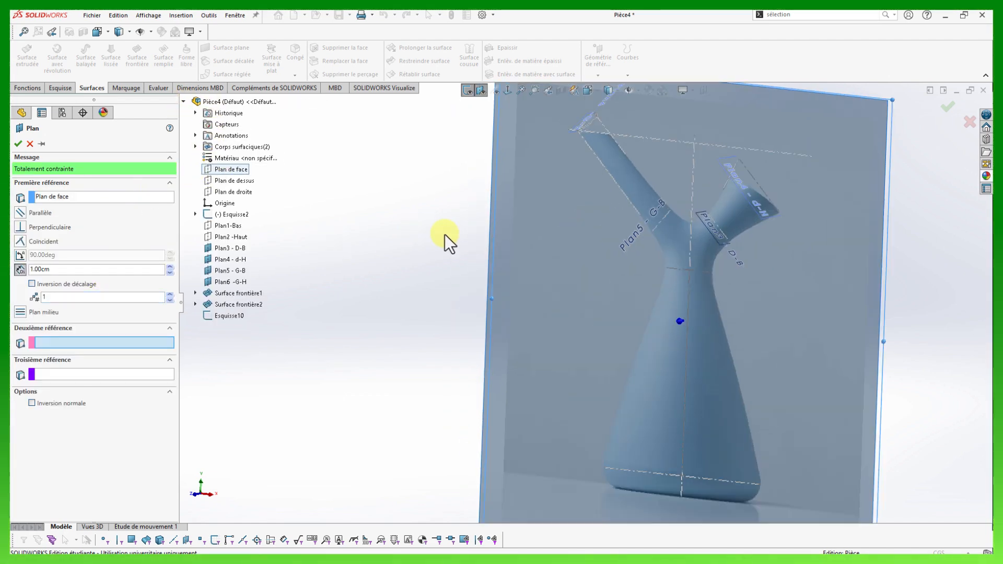
{"action": "left_click", "coordinate": [657, 224]}
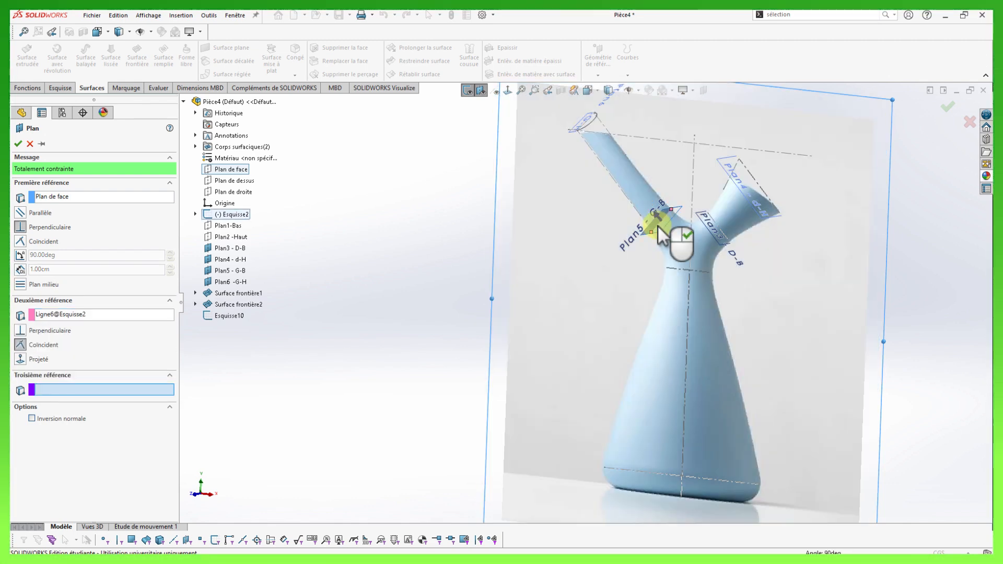
{"action": "left_click", "coordinate": [19, 144]}
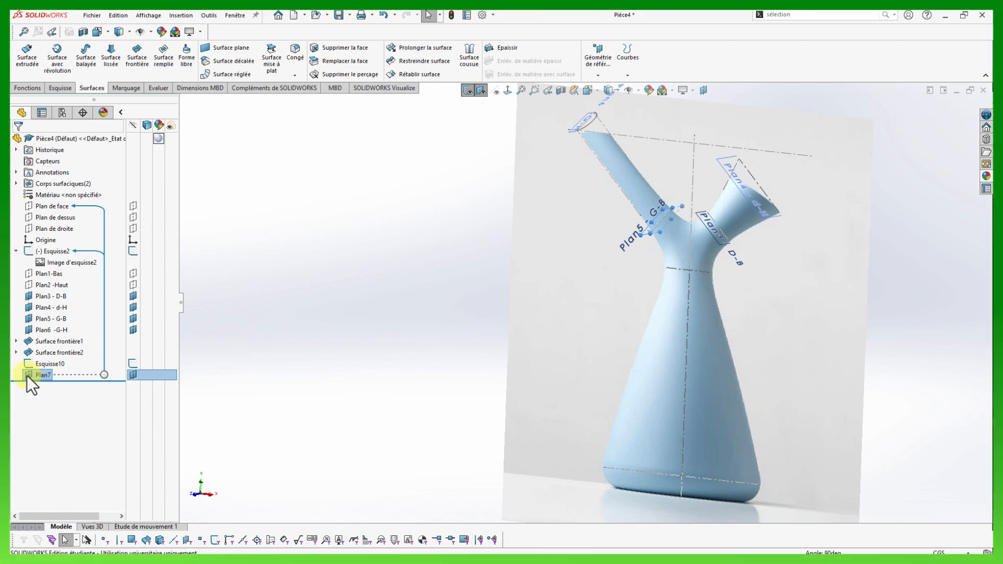
{"action": "left_click_drag", "start_coordinate": [26, 375], "coordinate": [24, 355]}
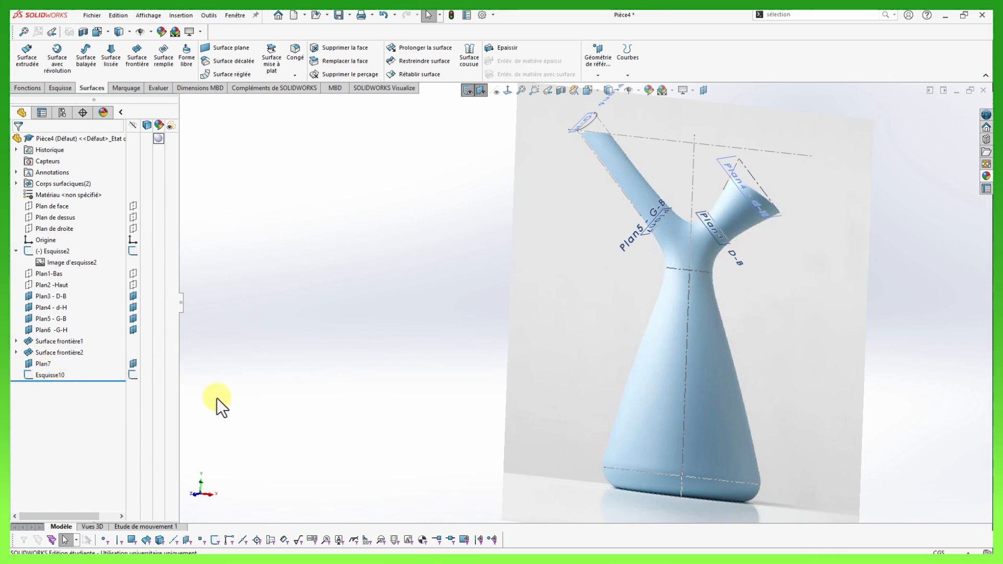
Sketch a centre-point semicircle on Plan7, centred on the left neck's base line, spanning its endpoints below the picture plane, and exit the sketch.
{"action": "left_click", "coordinate": [30, 365]}
{"action": "left_click", "coordinate": [39, 349]}
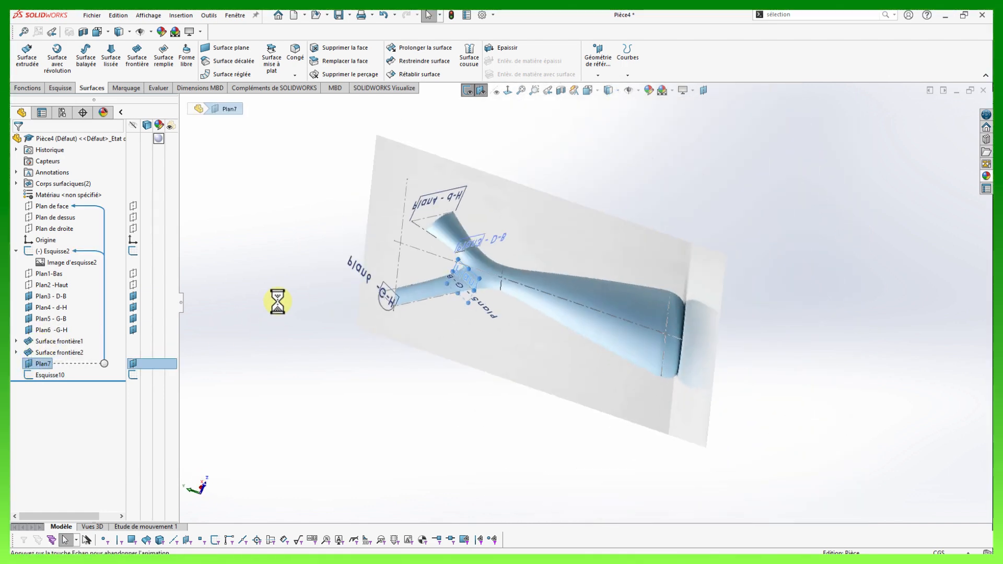
{"action": "mouse_move", "coordinate": [515, 340]}
{"action": "middle_mouse_down"}
{"action": "mouse_move", "coordinate": [492, 359]}
{"action": "mouse_move", "coordinate": [493, 380]}
{"action": "middle_mouse_up"}
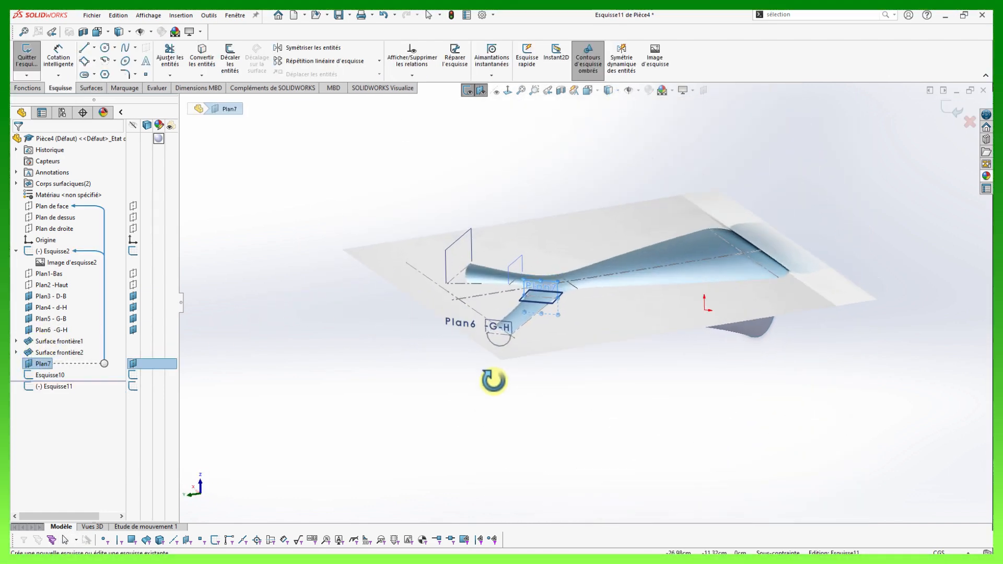
{"action": "scroll", "coordinate": [536, 316], "scroll_direction": "down", "scroll_amount": 5}
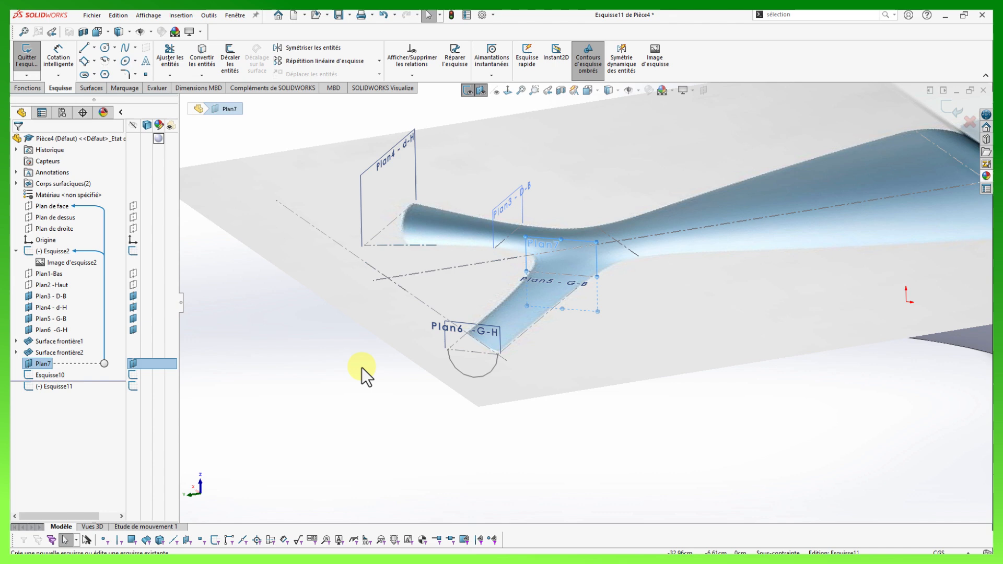
{"action": "key", "text": "s"}
{"action": "left_click", "coordinate": [449, 398]}
{"action": "scroll", "coordinate": [464, 382], "scroll_direction": "down", "scroll_amount": 3}
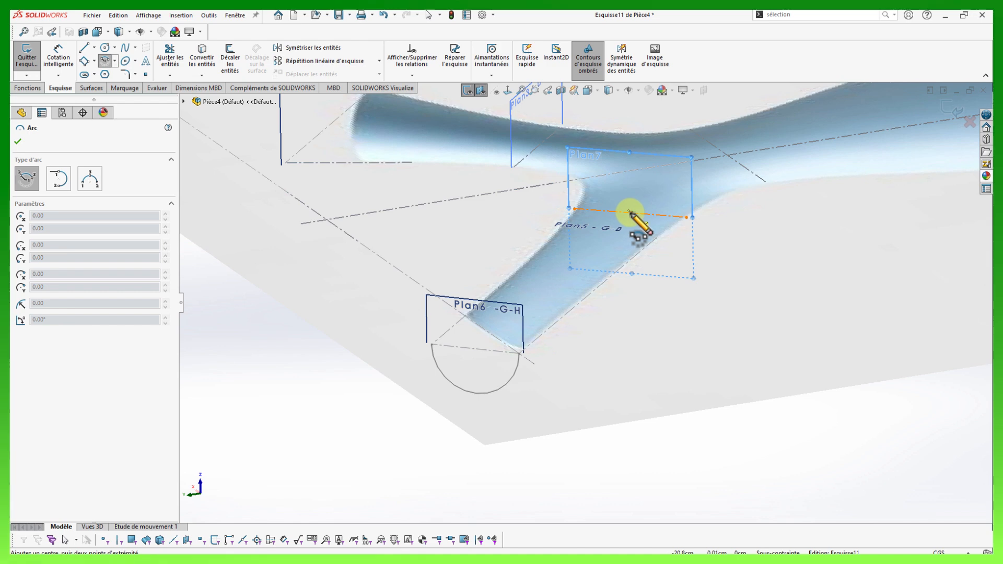
{"action": "left_click", "coordinate": [631, 213]}
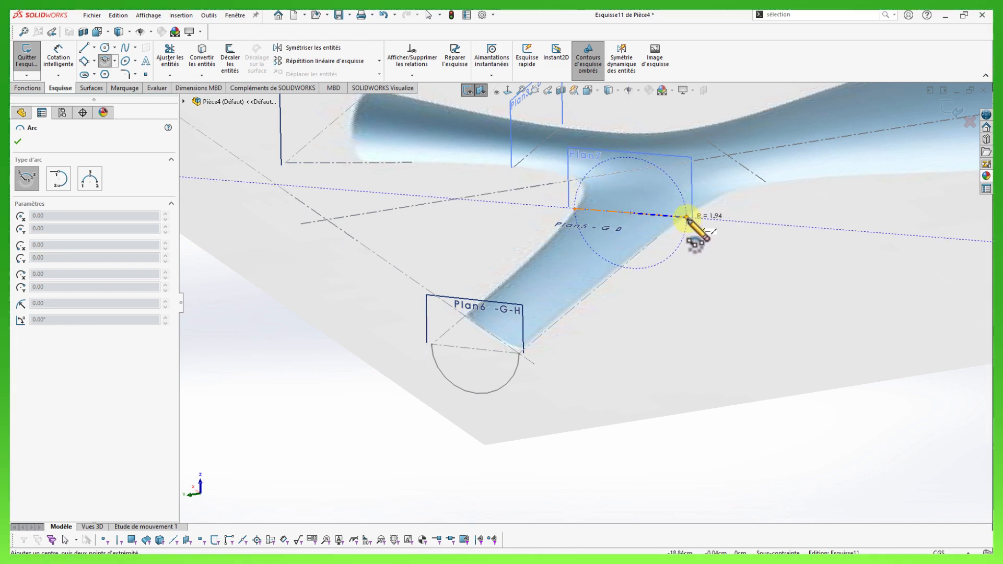
{"action": "left_click", "coordinate": [686, 217]}
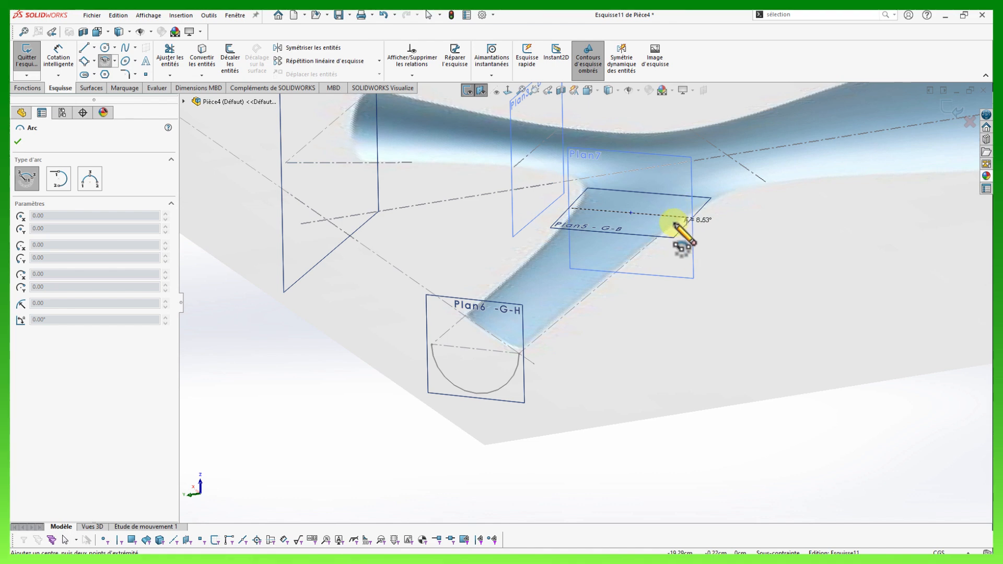
{"action": "left_click", "coordinate": [577, 211]}
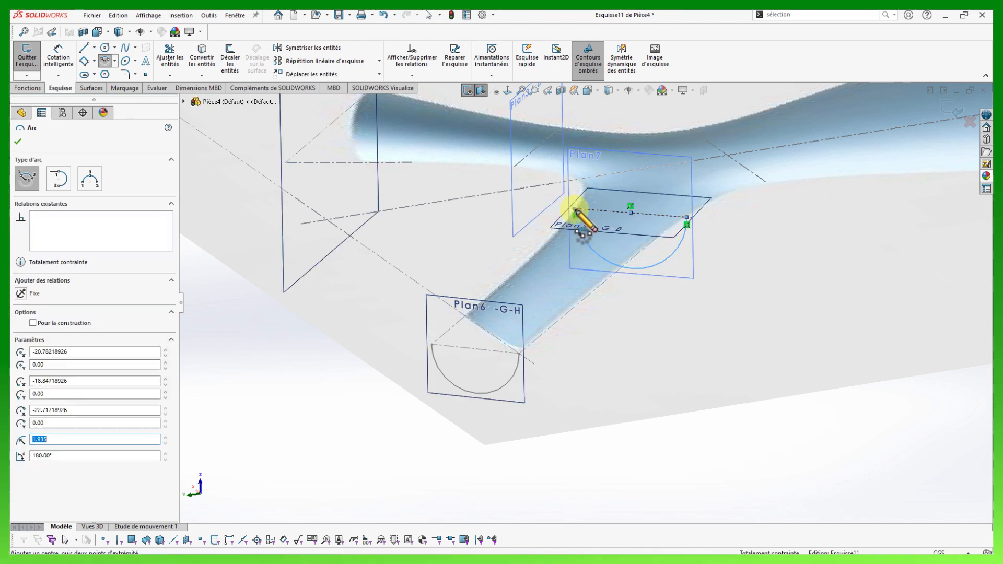
{"action": "key", "text": "Escape"}
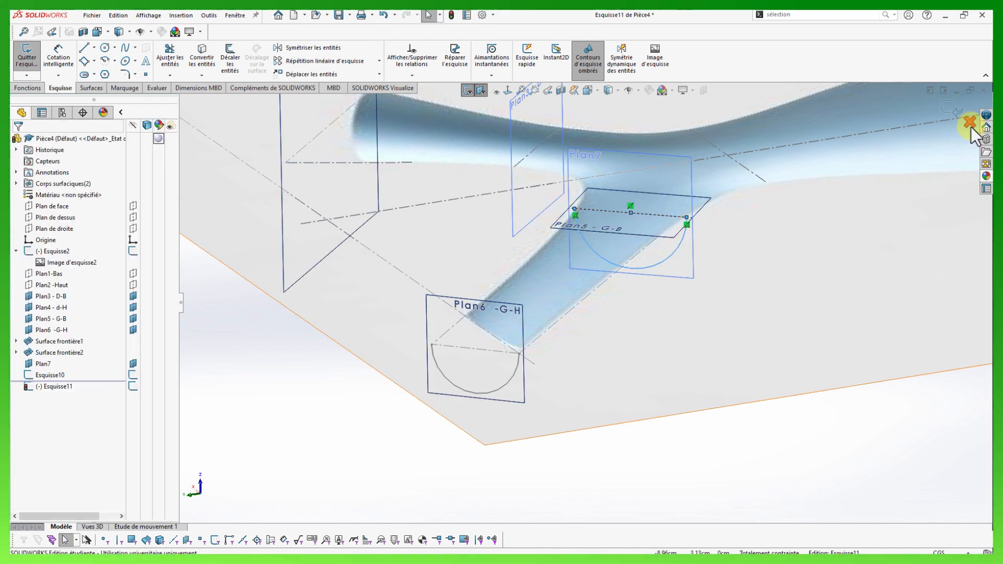
{"action": "left_click", "coordinate": [952, 111]}
{"action": "left_click", "coordinate": [462, 453]}
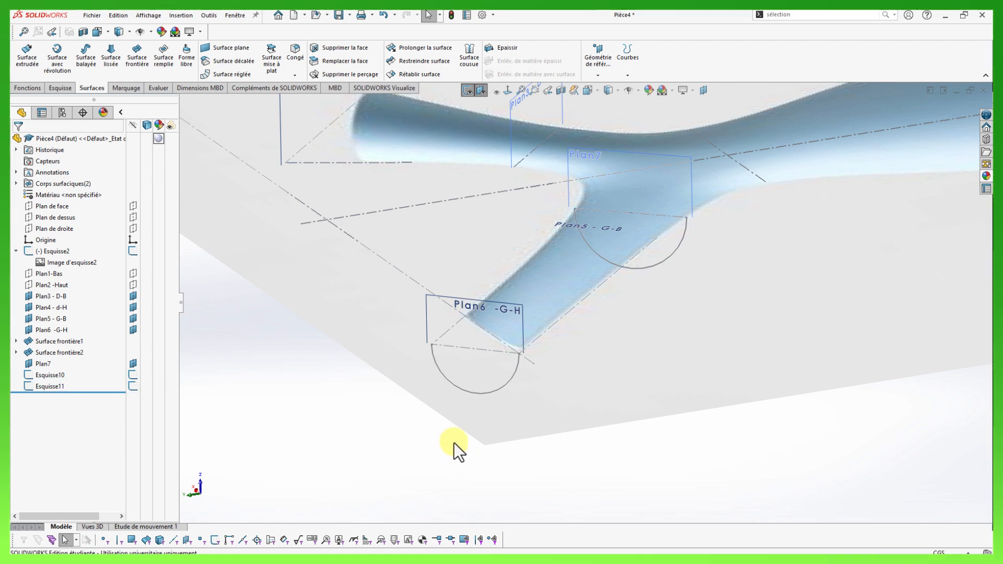
Open a sketch on Plan de face in front view and draw a two-point spline along the left neck's upper edge, from base to mouth.
{"action": "key", "text": "space"}
{"action": "left_click", "coordinate": [642, 212]}
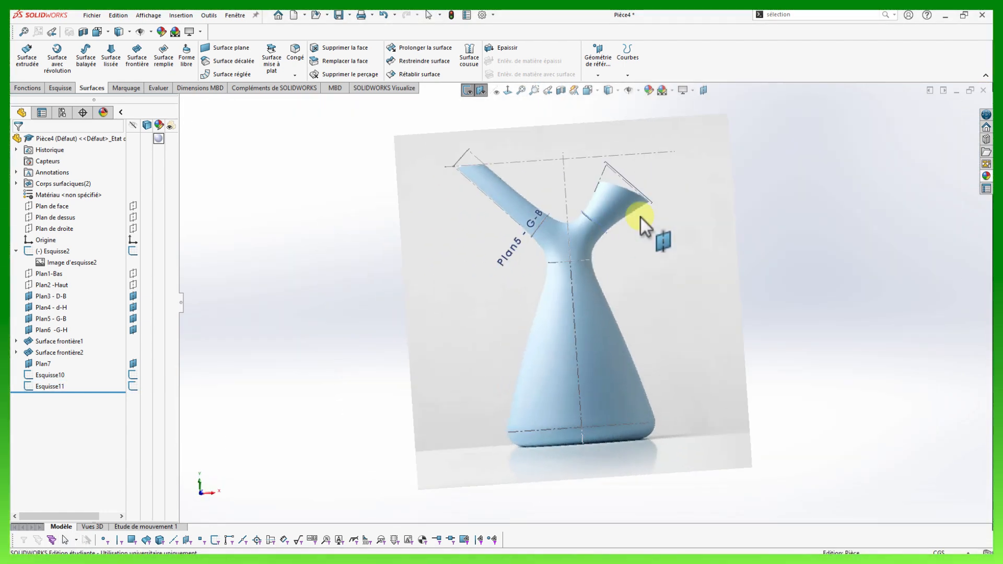
{"action": "scroll", "coordinate": [543, 195], "scroll_direction": "down", "scroll_amount": 3}
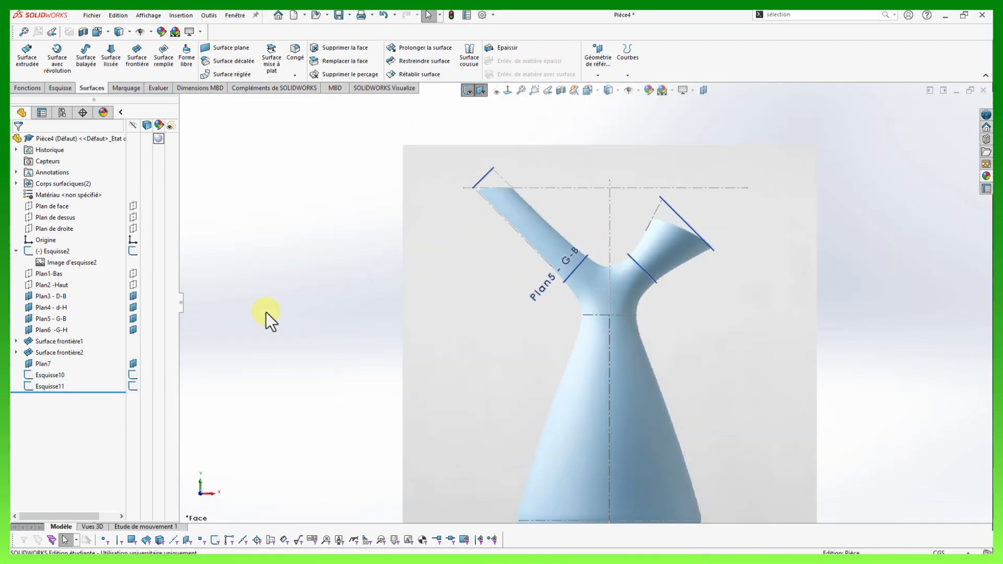
{"action": "left_click", "coordinate": [27, 206]}
{"action": "left_click", "coordinate": [37, 194]}
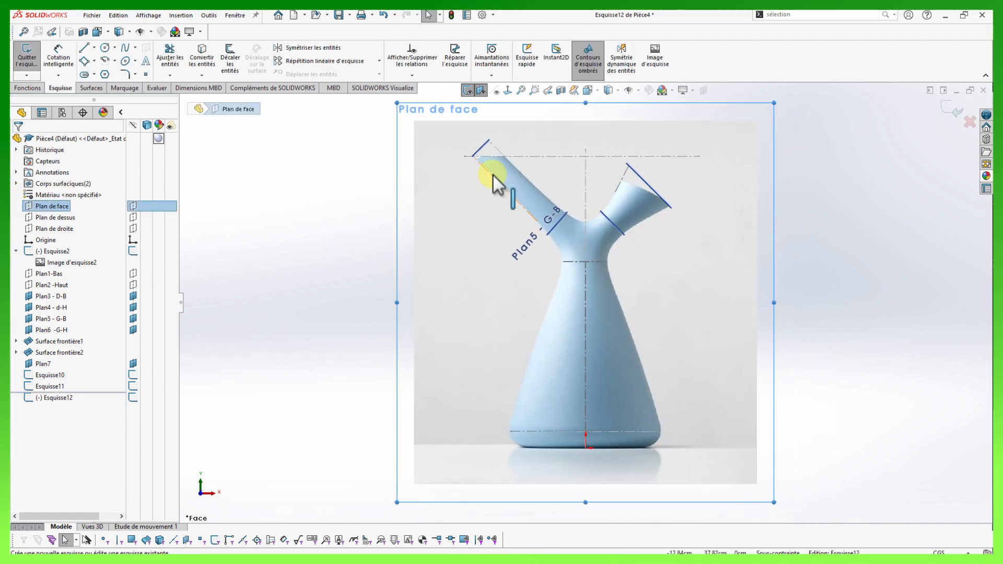
{"action": "scroll", "coordinate": [493, 175], "scroll_direction": "down", "scroll_amount": 3}
{"action": "right_click_drag", "start_coordinate": [291, 248], "coordinate": [265, 229]}
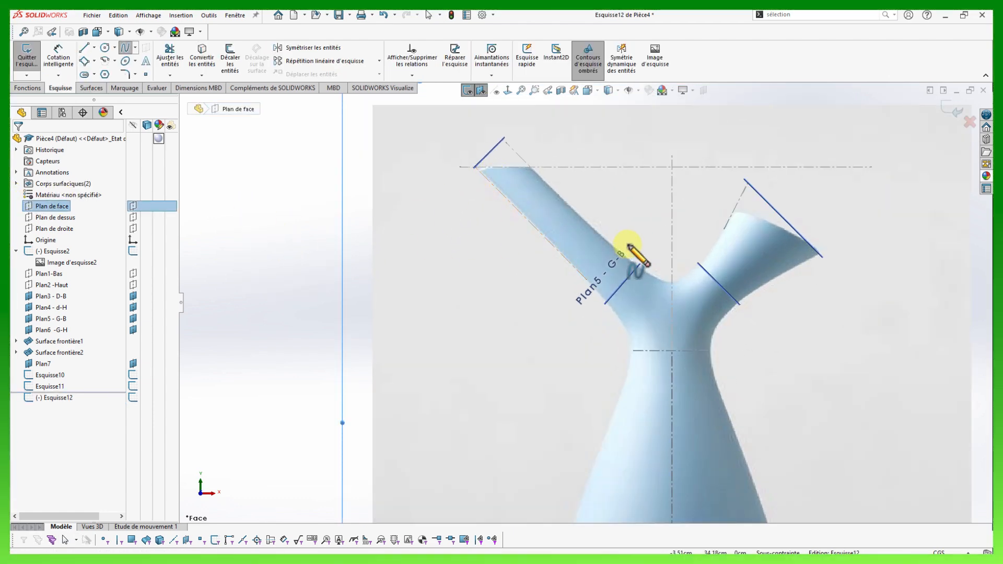
{"action": "scroll", "coordinate": [632, 264], "scroll_direction": "down", "scroll_amount": 3}
{"action": "left_click", "coordinate": [638, 287]}
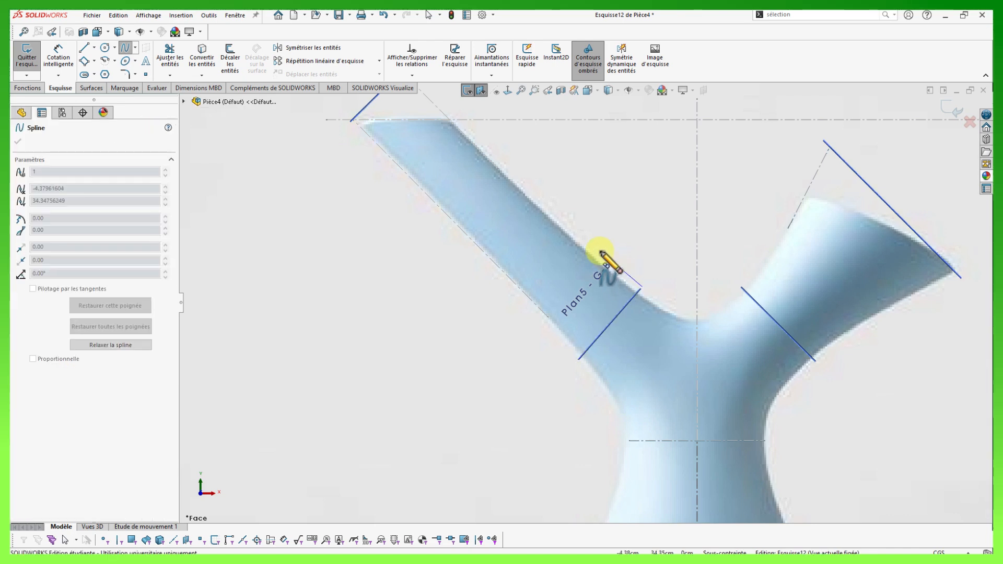
{"action": "scroll", "coordinate": [606, 260], "scroll_direction": "up", "scroll_amount": 2}
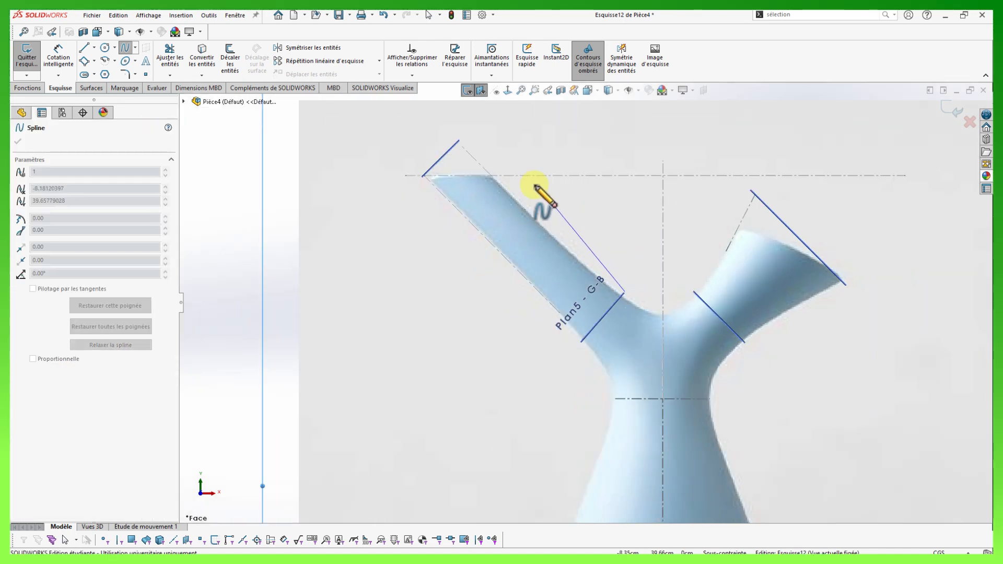
{"action": "double_click", "coordinate": [463, 142]}
Add a Point de rencontre relation between the spline's lower endpoint and the base semicircle of Esquisse11.
{"action": "middle_click_drag", "start_coordinate": [555, 186], "coordinate": [578, 231]}
{"action": "scroll", "coordinate": [663, 334], "scroll_direction": "down", "scroll_amount": 3}
{"action": "scroll", "coordinate": [621, 339], "scroll_direction": "down", "scroll_amount": 2}
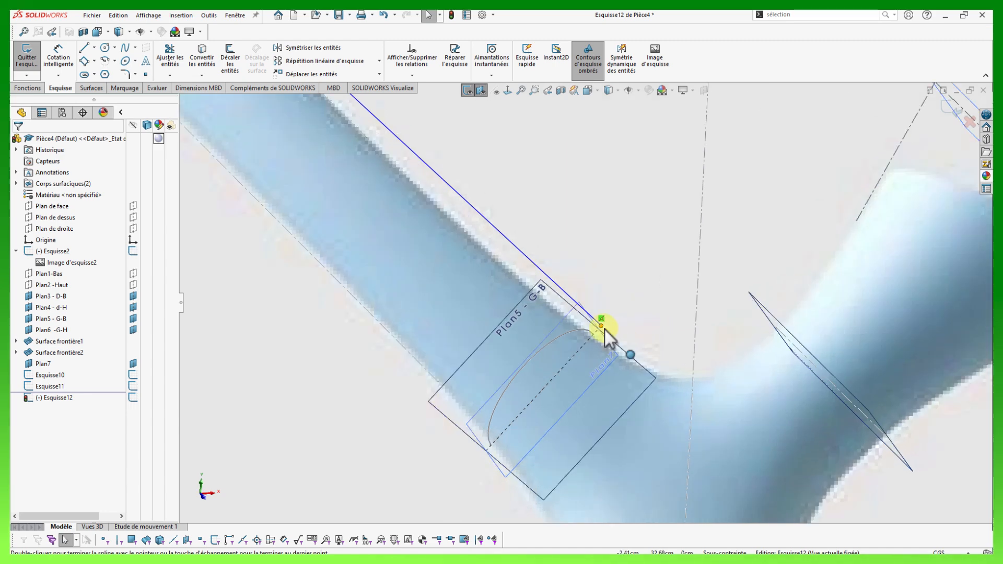
{"action": "left_click", "coordinate": [602, 328]}
{"action": "left_click", "coordinate": [585, 330], "text": "ctrl"}
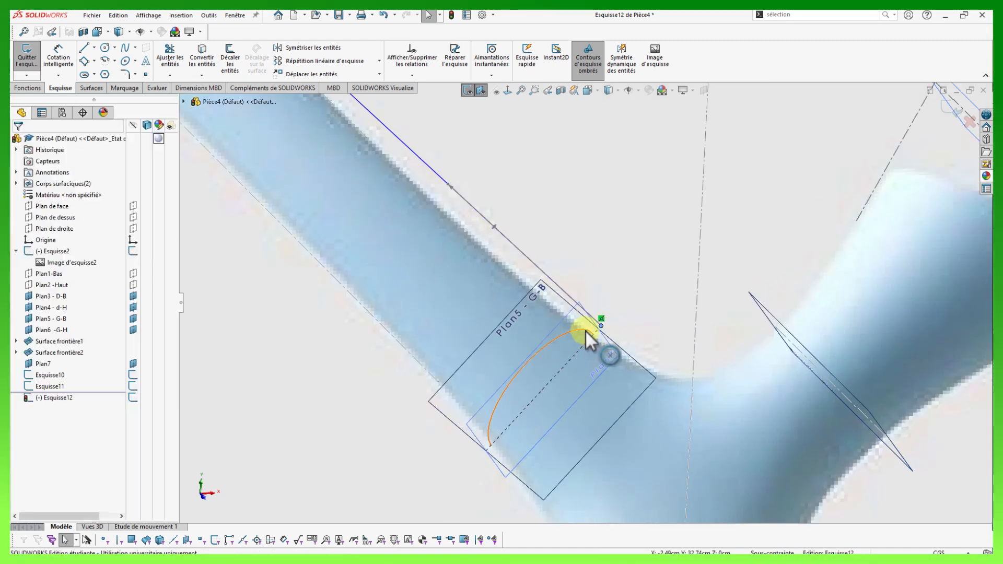
{"action": "left_click", "coordinate": [657, 290]}
Add a Point de rencontre relation between the spline's upper endpoint and the mouth semicircle of Esquisse10.
{"action": "scroll", "coordinate": [582, 308], "scroll_direction": "up", "scroll_amount": 4}
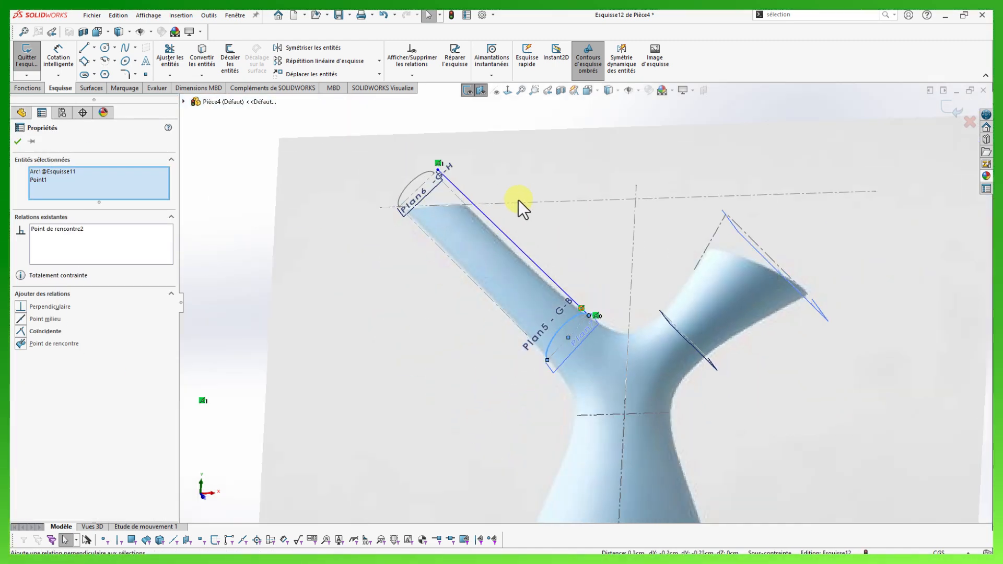
{"action": "scroll", "coordinate": [465, 209], "scroll_direction": "down", "scroll_amount": 2}
{"action": "left_click", "coordinate": [464, 214]}
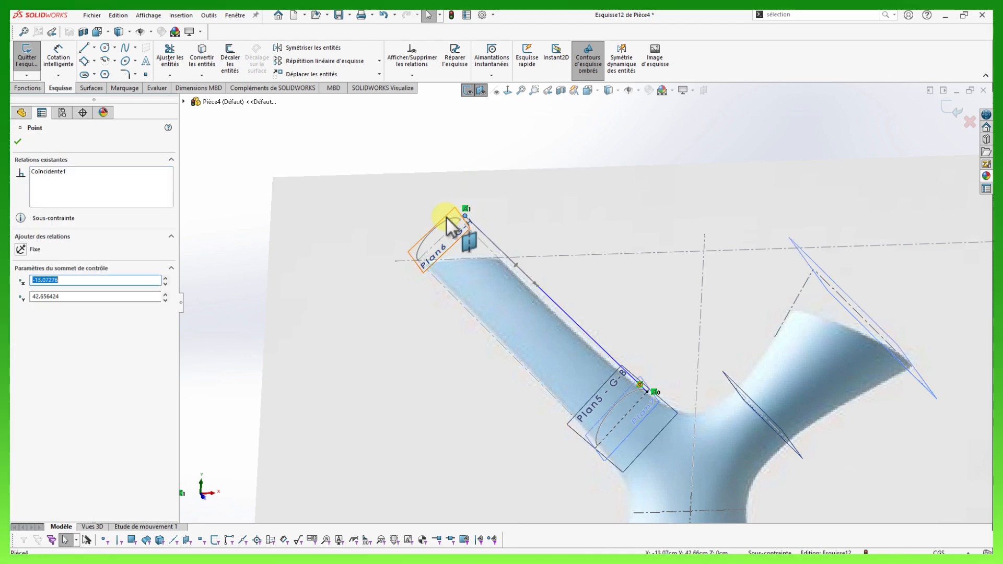
{"action": "left_click", "coordinate": [449, 219], "text": "ctrl"}
{"action": "left_click", "coordinate": [526, 177]}
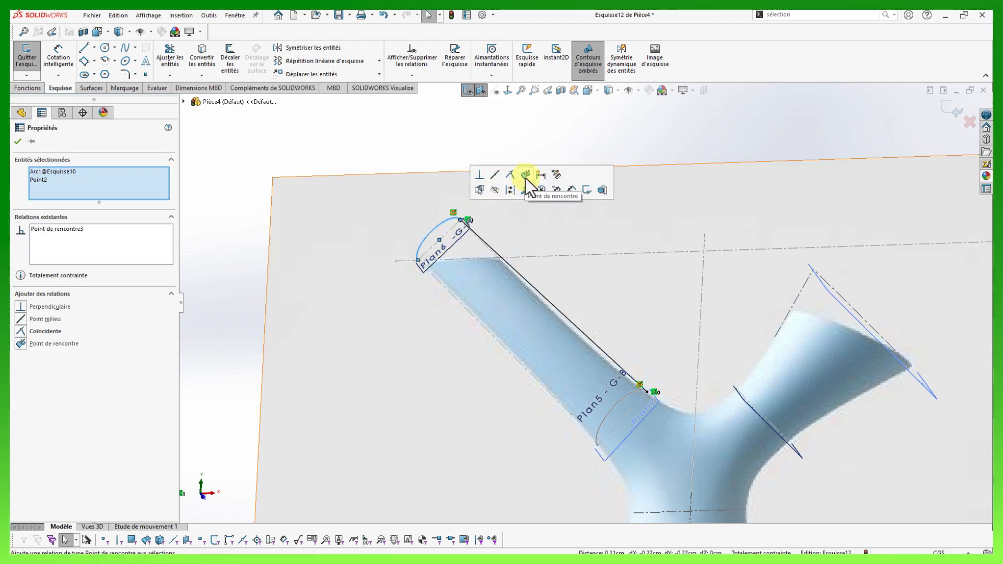
In front view, bend the left neck's upper spline with its base-end tangent handle, at about 141.6°, to follow the pictured edge.
{"action": "key", "text": "Escape"}
{"action": "key", "text": "space"}
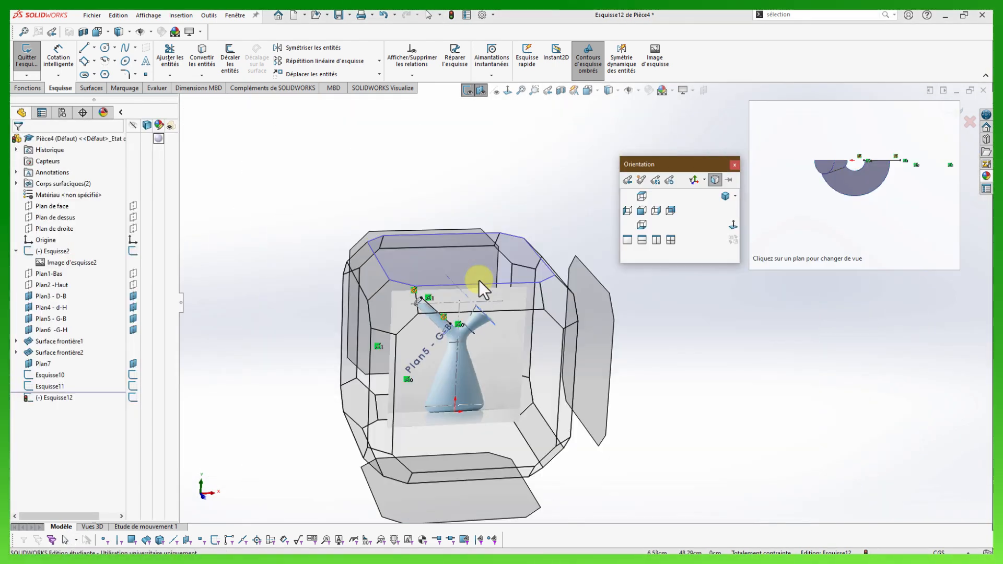
{"action": "left_click", "coordinate": [469, 334]}
{"action": "scroll", "coordinate": [505, 143], "scroll_direction": "down", "scroll_amount": 4}
{"action": "scroll", "coordinate": [613, 340], "scroll_direction": "down", "scroll_amount": 2}
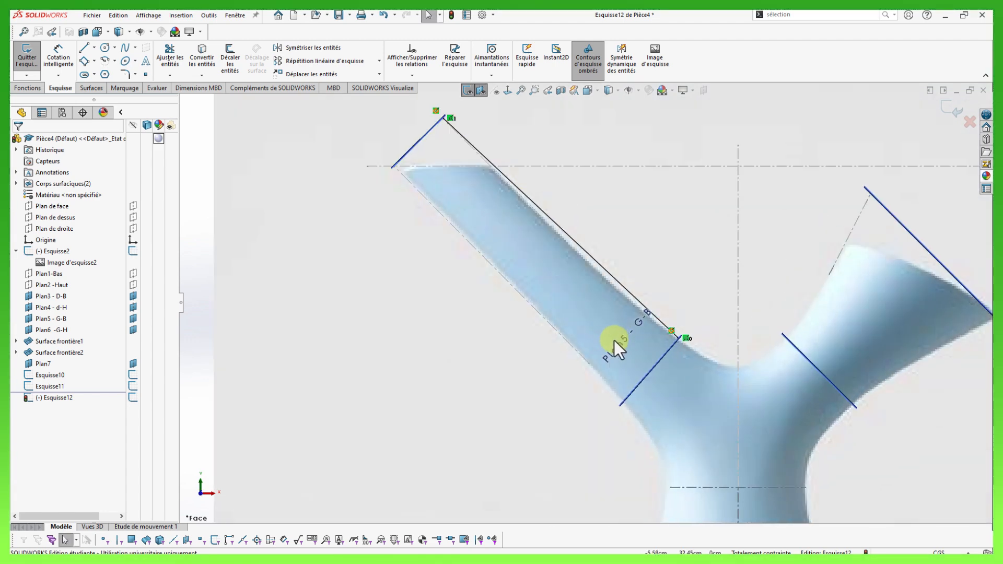
{"action": "scroll", "coordinate": [613, 340], "scroll_direction": "down", "scroll_amount": 2}
{"action": "scroll", "coordinate": [620, 325], "scroll_direction": "up", "scroll_amount": 3}
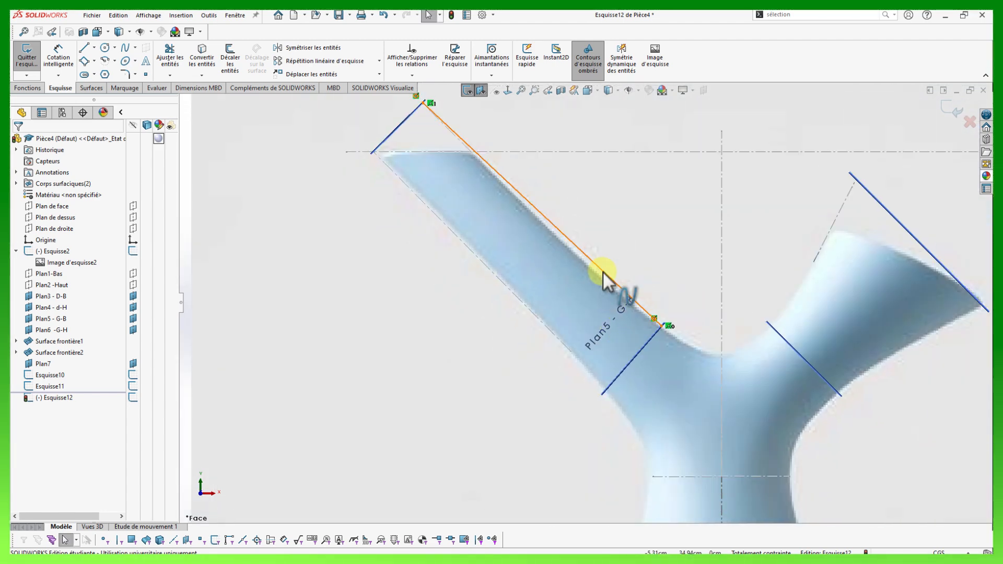
{"action": "left_click", "coordinate": [604, 274]}
{"action": "scroll", "coordinate": [612, 277], "scroll_direction": "down", "scroll_amount": 2}
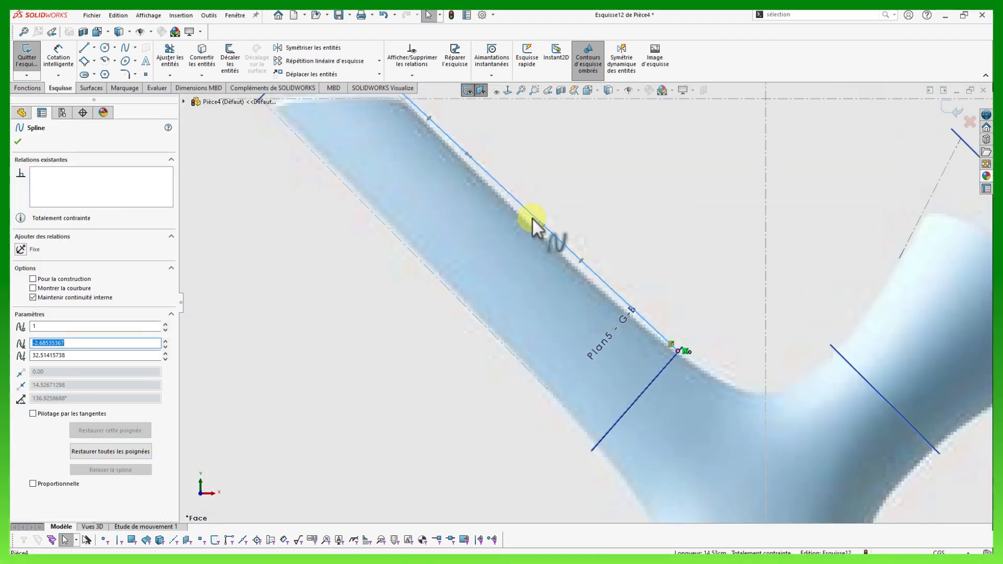
{"action": "left_click_drag", "start_coordinate": [538, 221], "coordinate": [581, 274]}
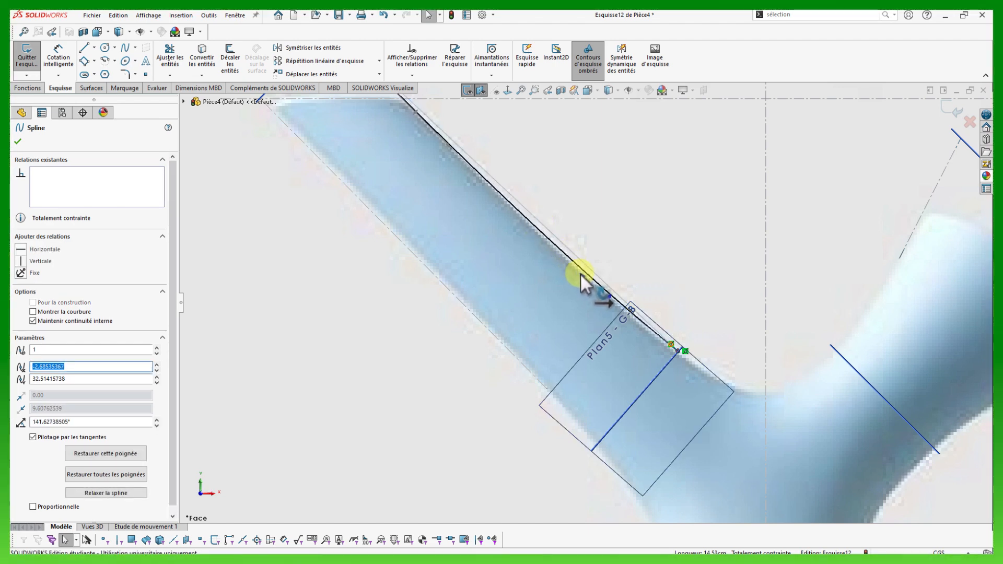
{"action": "scroll", "coordinate": [580, 275], "scroll_direction": "up", "scroll_amount": 5}
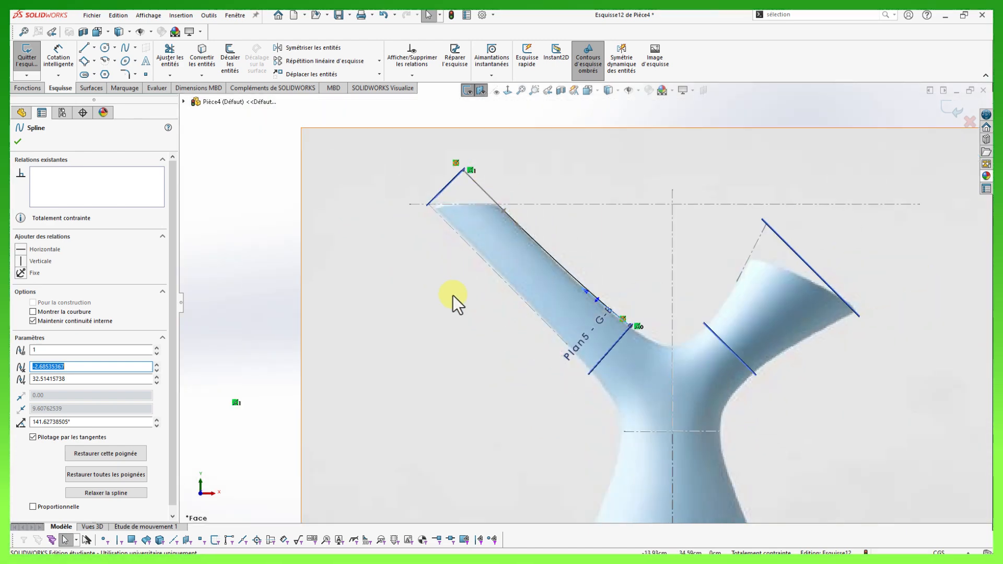
{"action": "left_click", "coordinate": [263, 255]}
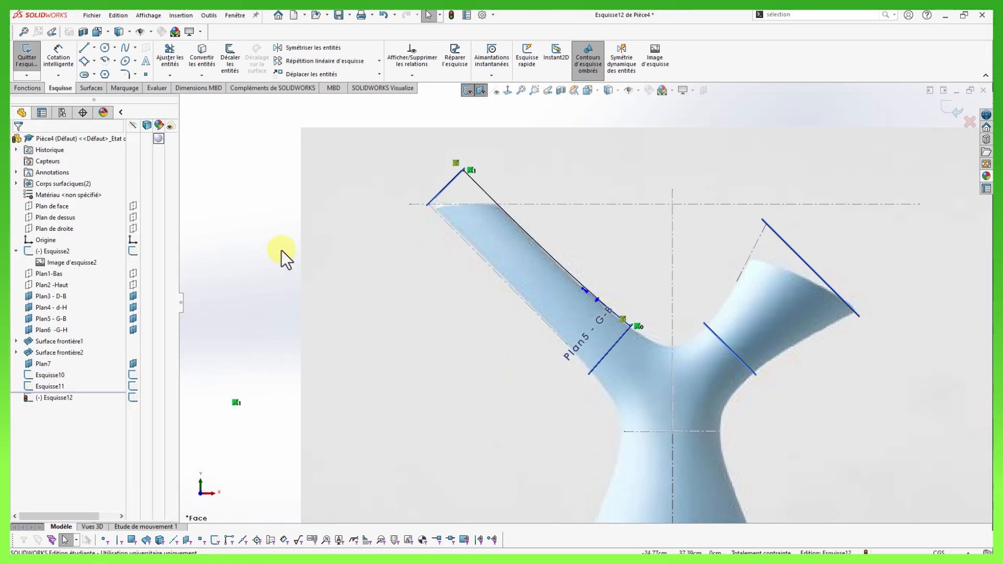
Draw a two-point spline along the left neck's lower edge from base to mouth, and delete the automatic relation at its mouth endpoint.
{"action": "right_click_drag", "start_coordinate": [266, 255], "coordinate": [240, 224]}
{"action": "scroll", "coordinate": [418, 313], "scroll_direction": "down", "scroll_amount": 2}
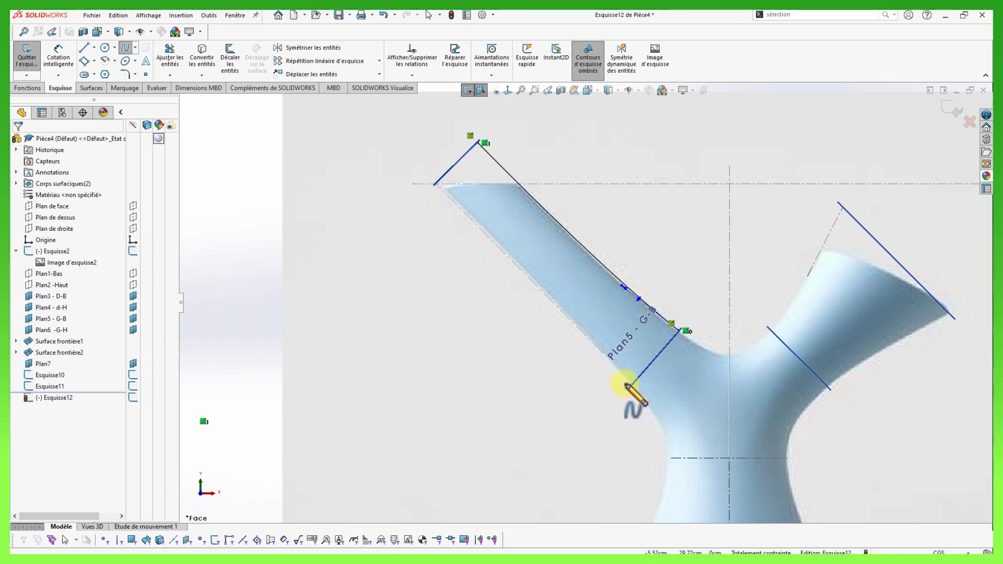
{"action": "left_click", "coordinate": [623, 386]}
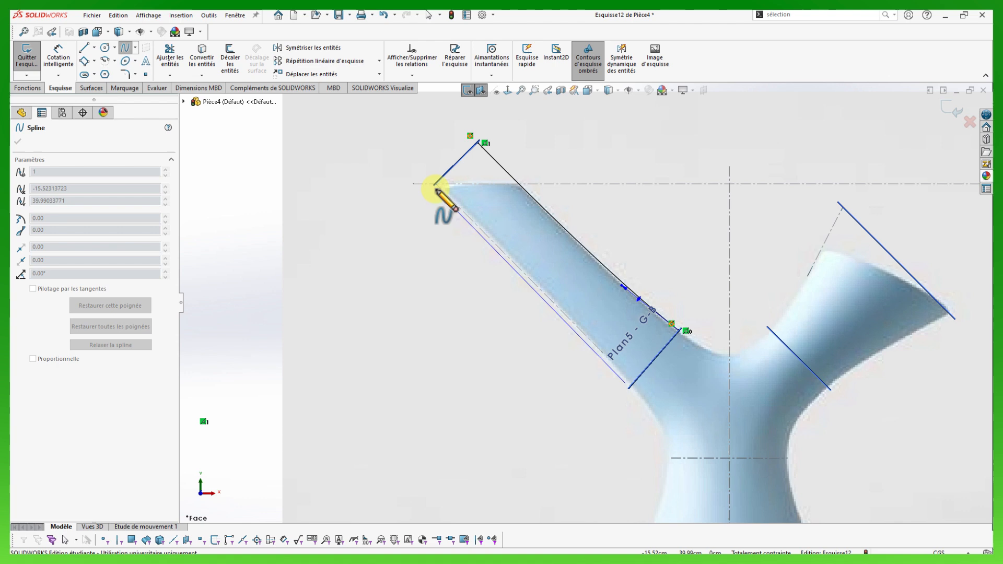
{"action": "left_click", "coordinate": [434, 186]}
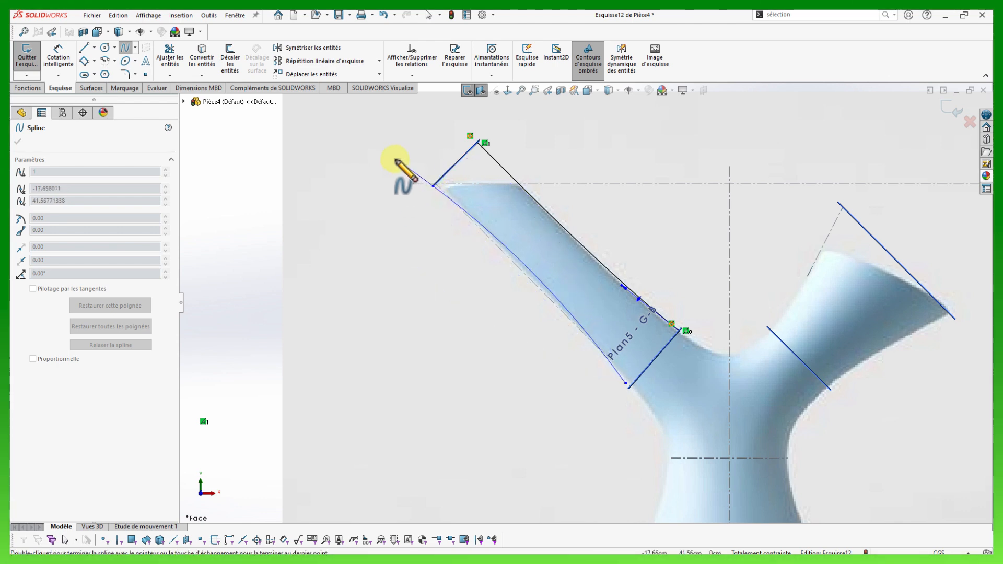
{"action": "key", "text": "Escape"}
{"action": "scroll", "coordinate": [429, 199], "scroll_direction": "down", "scroll_amount": 5}
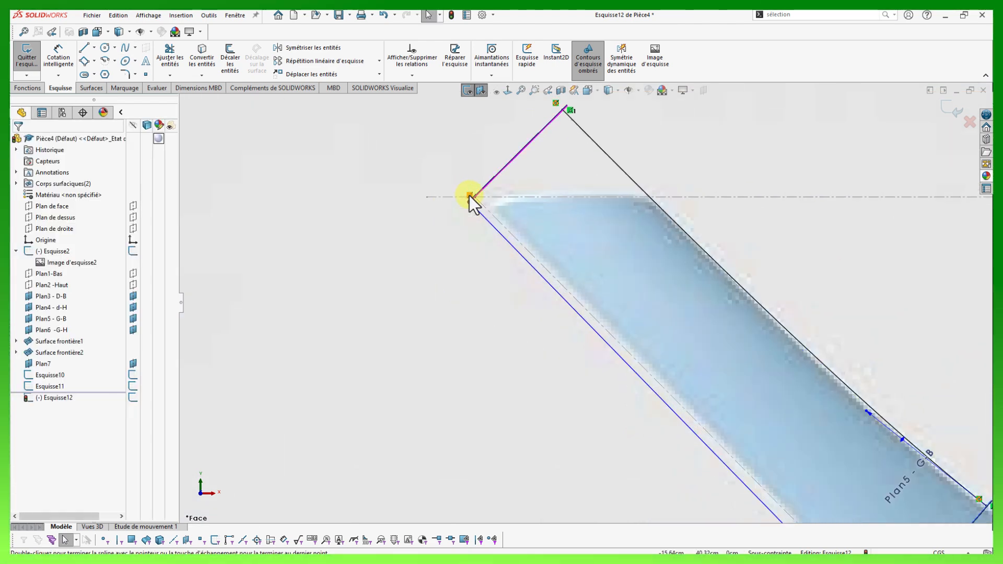
{"action": "left_click", "coordinate": [470, 196]}
{"action": "key", "text": "Delete"}
Add Point de rencontre relations tying the lower spline's endpoints to the mouth semicircle of Esquisse10 and the base semicircle of Esquisse11.
{"action": "scroll", "coordinate": [484, 297], "scroll_direction": "up", "scroll_amount": 2}
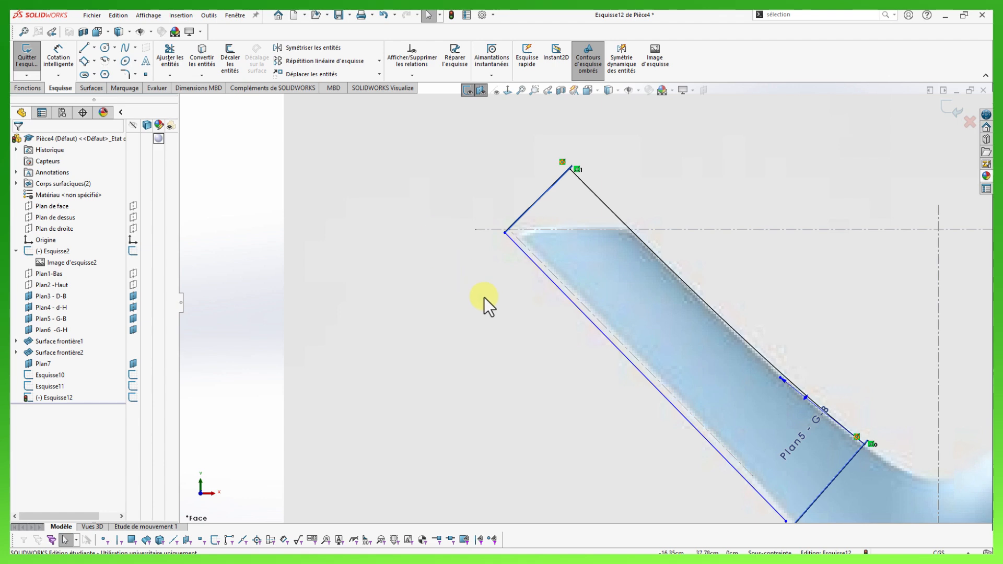
{"action": "mouse_move", "coordinate": [484, 297]}
{"action": "middle_mouse_down"}
{"action": "mouse_move", "coordinate": [515, 304]}
{"action": "mouse_move", "coordinate": [511, 336]}
{"action": "mouse_move", "coordinate": [560, 343]}
{"action": "middle_mouse_up"}
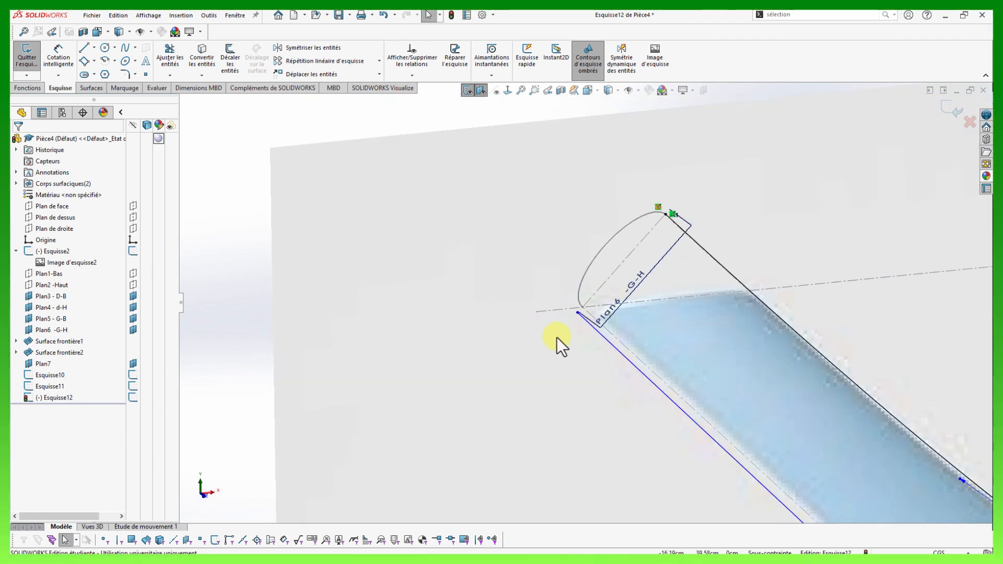
{"action": "left_click", "coordinate": [578, 314]}
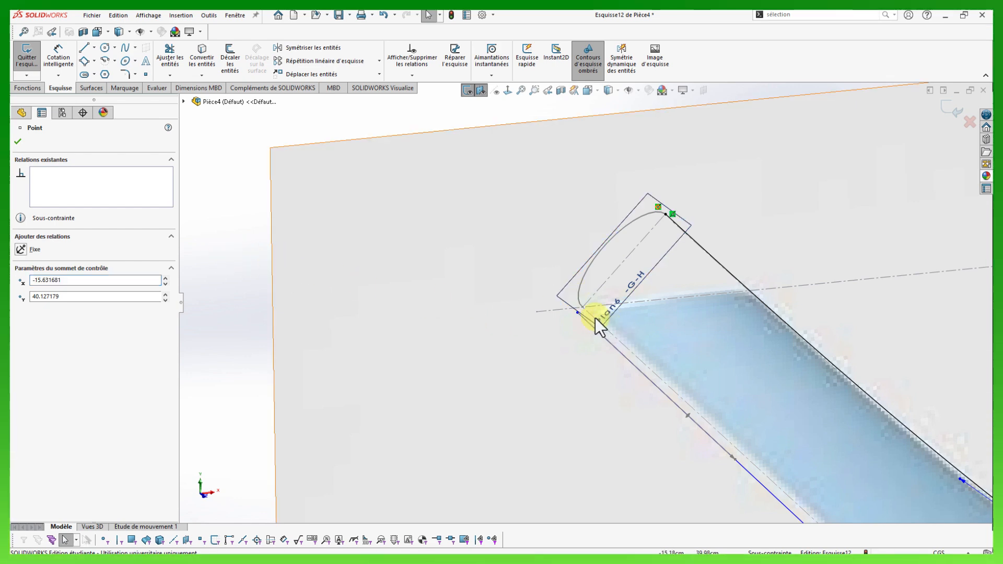
{"action": "left_click", "coordinate": [578, 297], "text": "ctrl"}
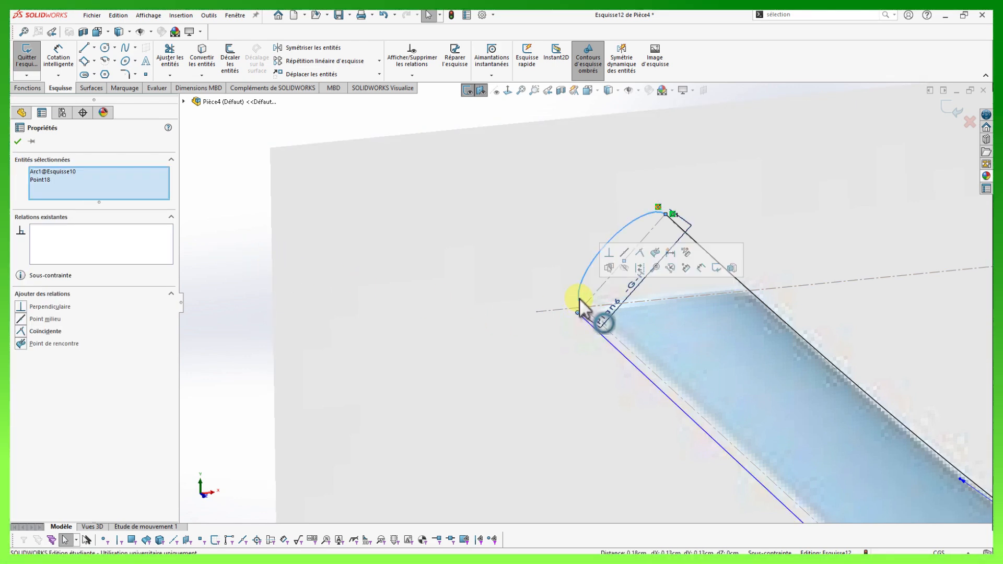
{"action": "scroll", "coordinate": [679, 292], "scroll_direction": "up", "scroll_amount": 7}
{"action": "scroll", "coordinate": [745, 406], "scroll_direction": "down", "scroll_amount": 5}
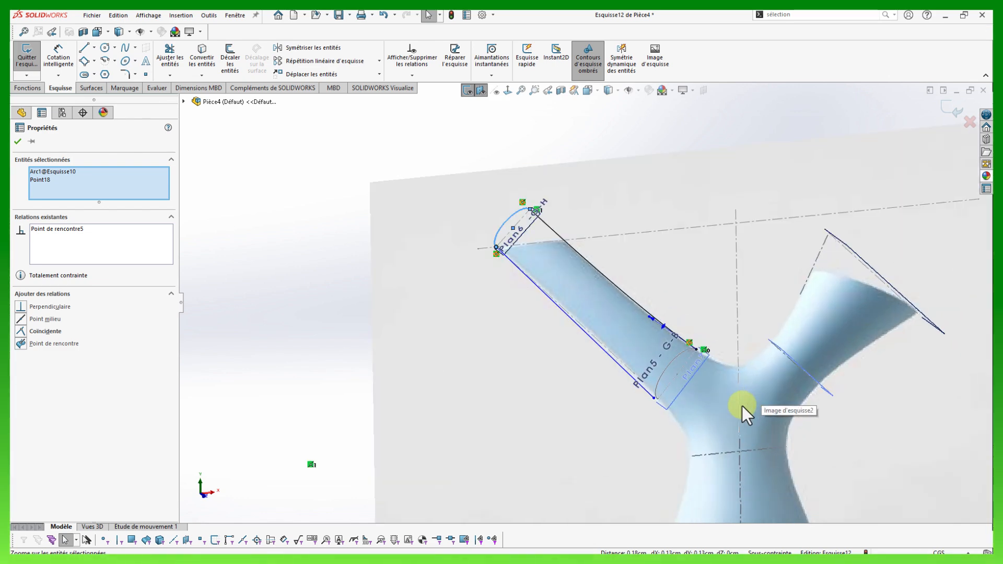
{"action": "left_click", "coordinate": [561, 376]}
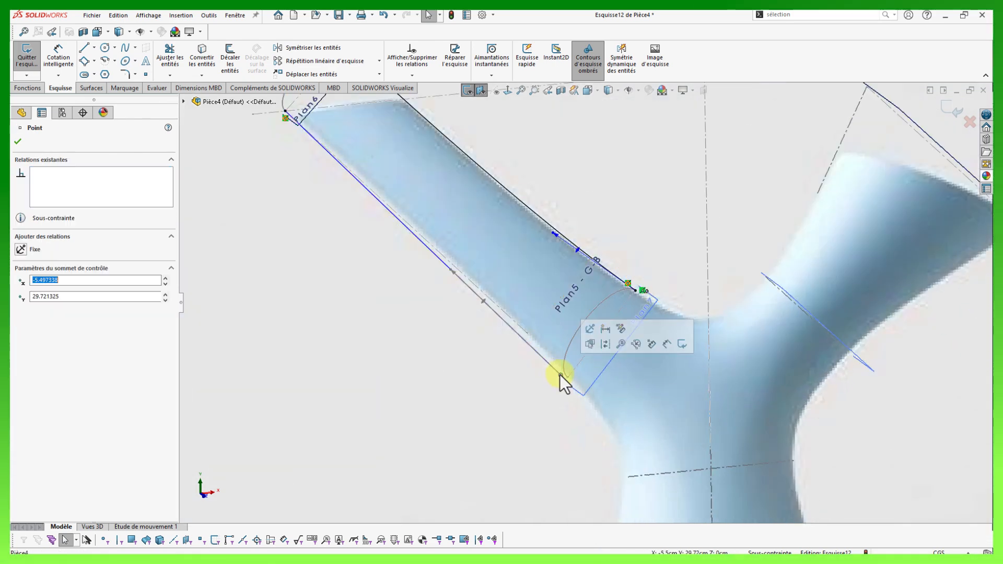
{"action": "left_click", "coordinate": [579, 360], "text": "ctrl"}
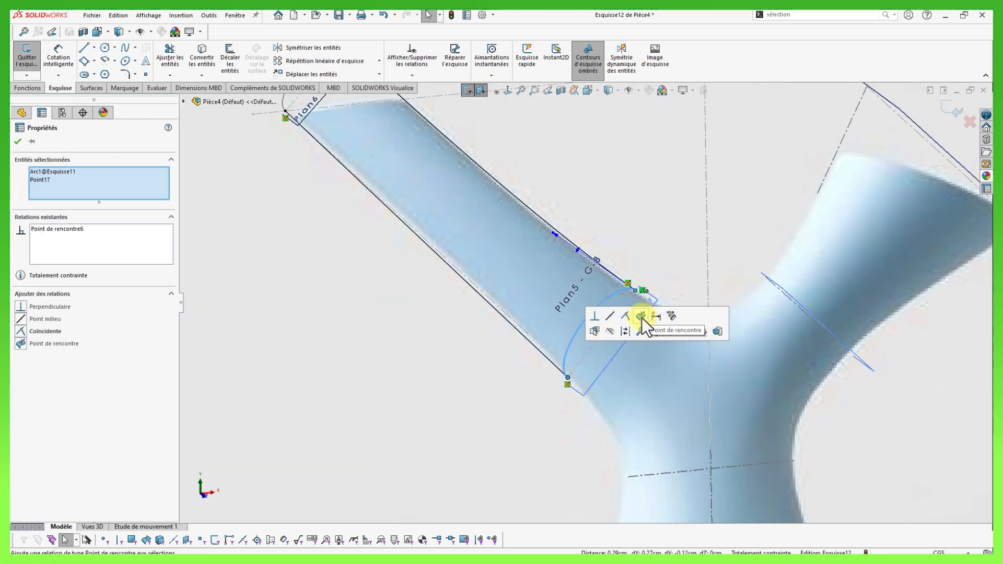
In front view, shape the left neck's lower spline with its base-end tangent handle, at about 132.1°, to match the pictured edge.
{"action": "key", "text": "space"}
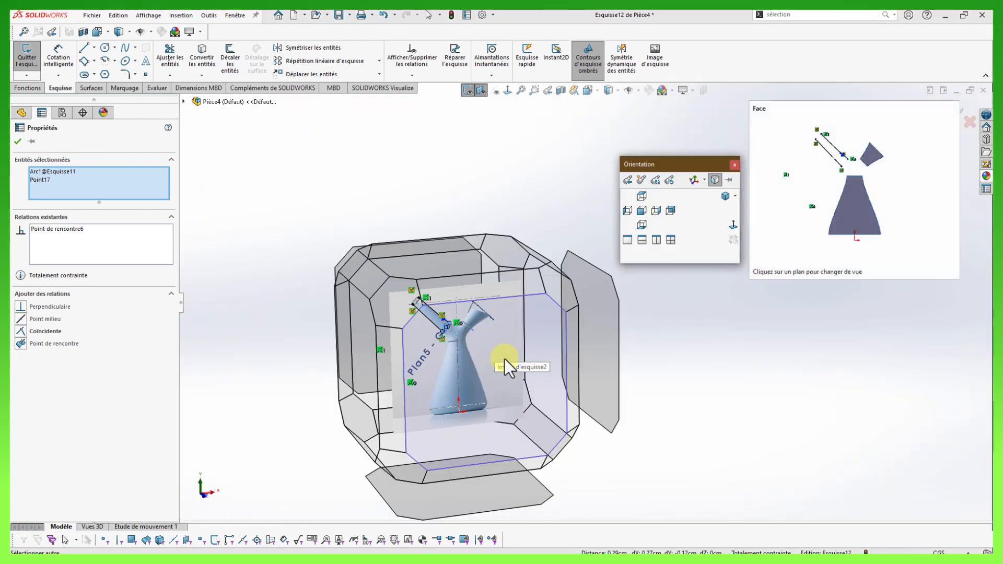
{"action": "left_click", "coordinate": [505, 359]}
{"action": "scroll", "coordinate": [531, 196], "scroll_direction": "down", "scroll_amount": 5}
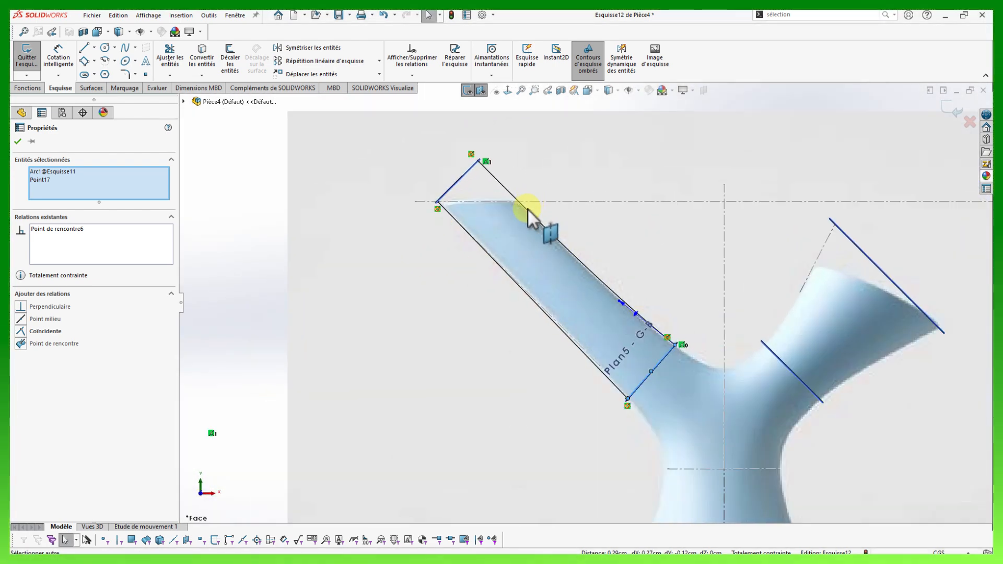
{"action": "scroll", "coordinate": [497, 291], "scroll_direction": "down", "scroll_amount": 3}
{"action": "left_click", "coordinate": [545, 287]}
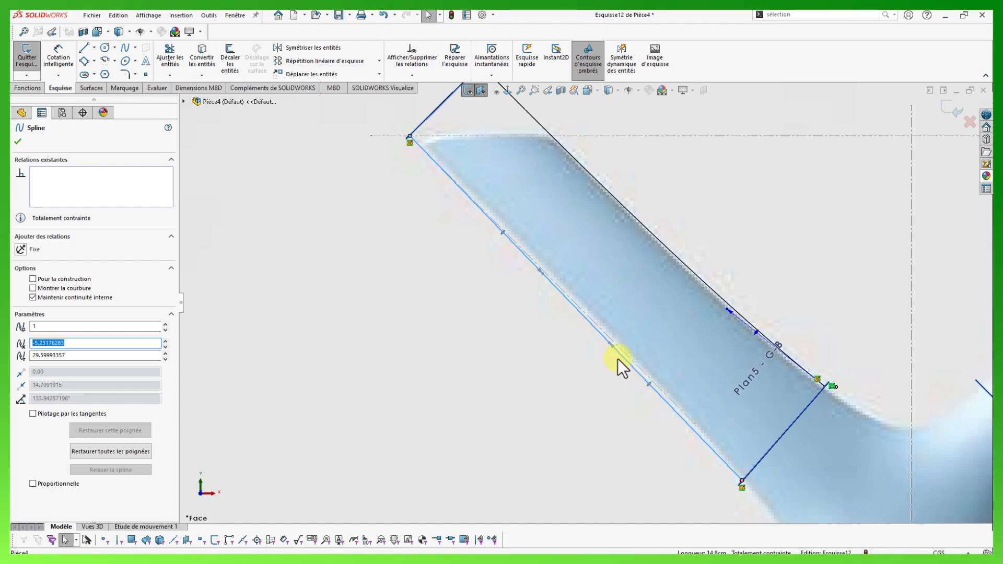
{"action": "left_click_drag", "start_coordinate": [609, 343], "coordinate": [620, 343]}
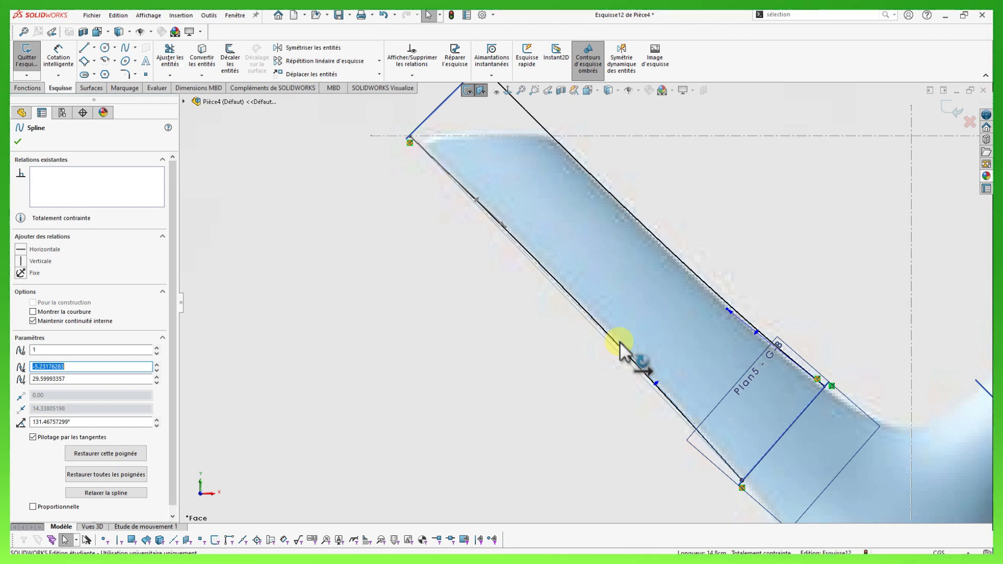
{"action": "left_click_drag", "start_coordinate": [620, 343], "coordinate": [665, 393]}
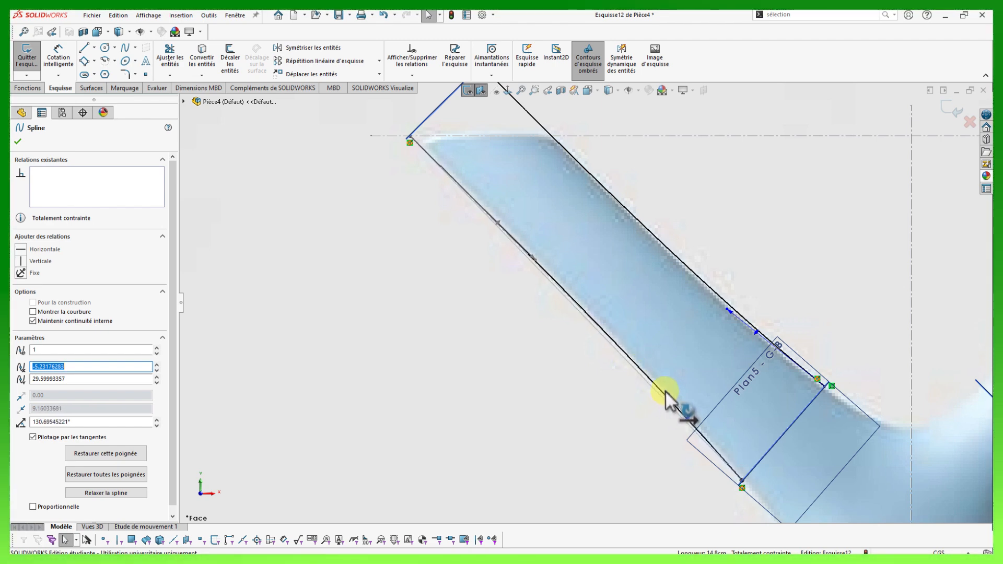
{"action": "scroll", "coordinate": [647, 406], "scroll_direction": "down", "scroll_amount": 2}
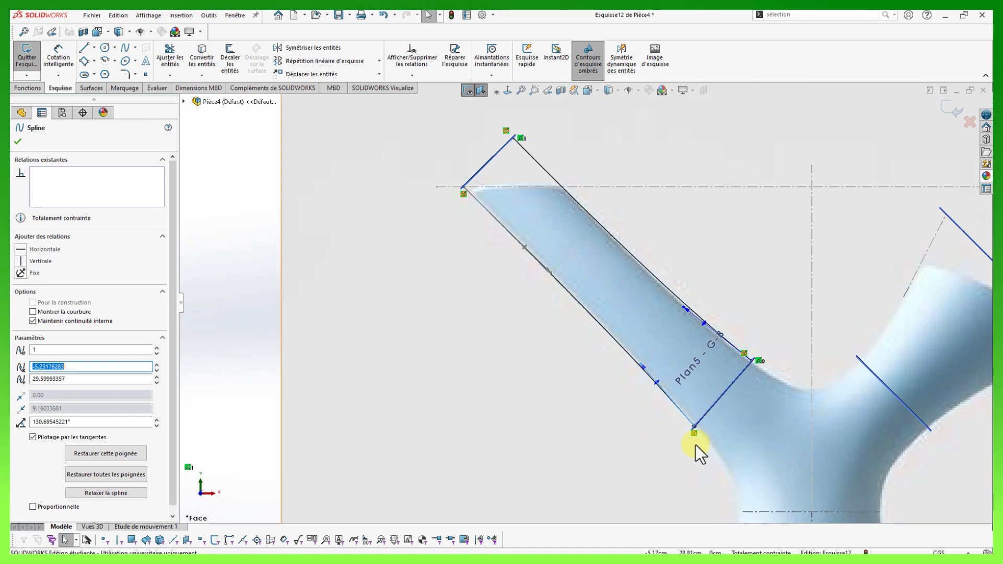
{"action": "scroll", "coordinate": [685, 430], "scroll_direction": "up", "scroll_amount": 3}
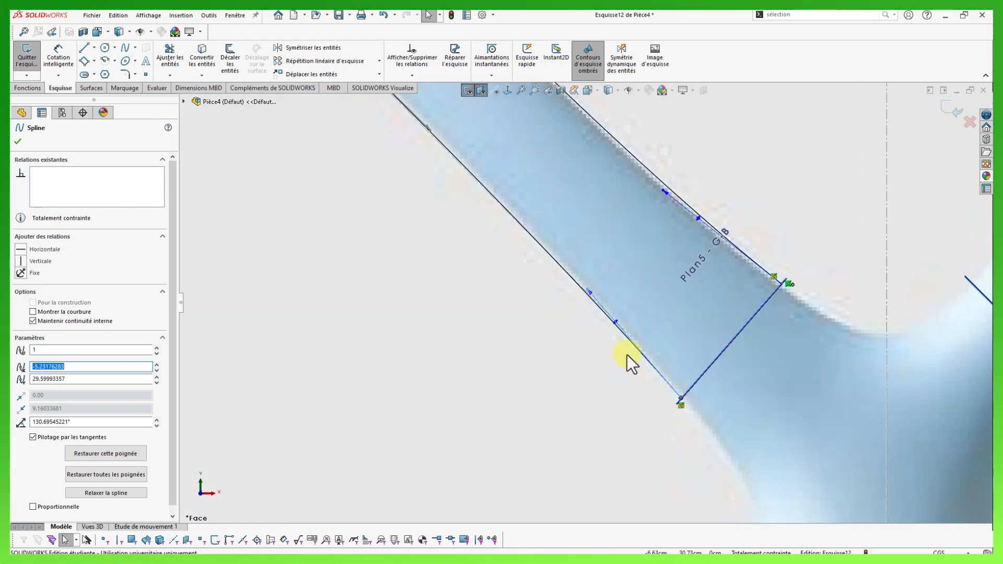
{"action": "left_click_drag", "start_coordinate": [616, 323], "coordinate": [614, 329]}
{"action": "scroll", "coordinate": [575, 355], "scroll_direction": "up", "scroll_amount": 5}
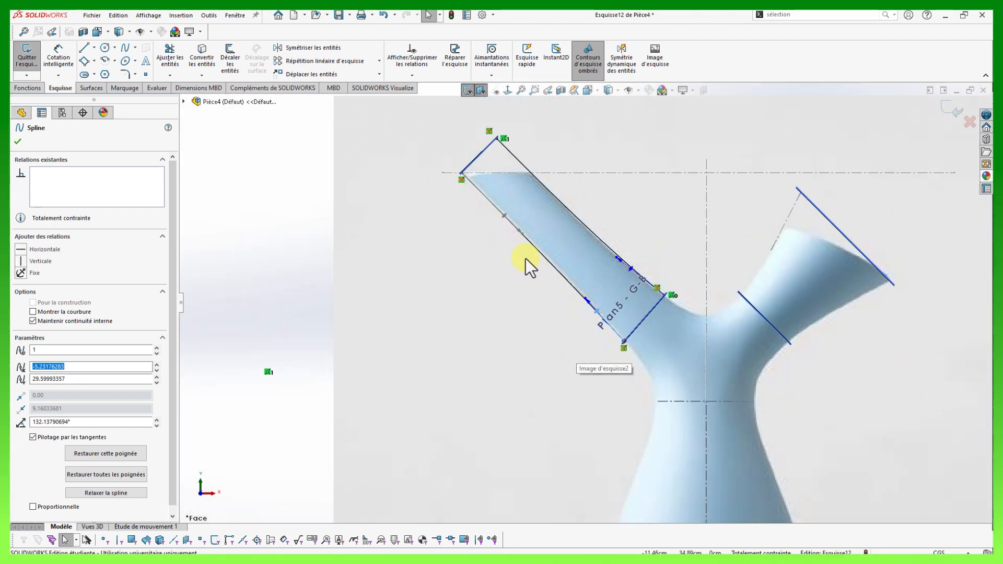
{"action": "scroll", "coordinate": [525, 257], "scroll_direction": "up", "scroll_amount": 3}
{"action": "left_click", "coordinate": [297, 234]}
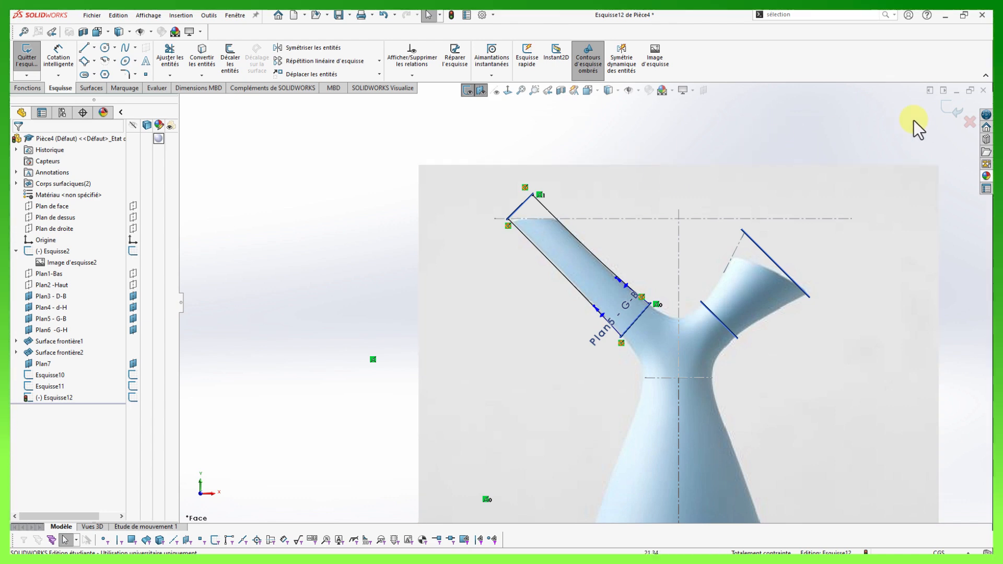
Exit the guide spline sketch and hide Esquisse2 with its reference picture.
{"action": "left_click", "coordinate": [948, 111]}
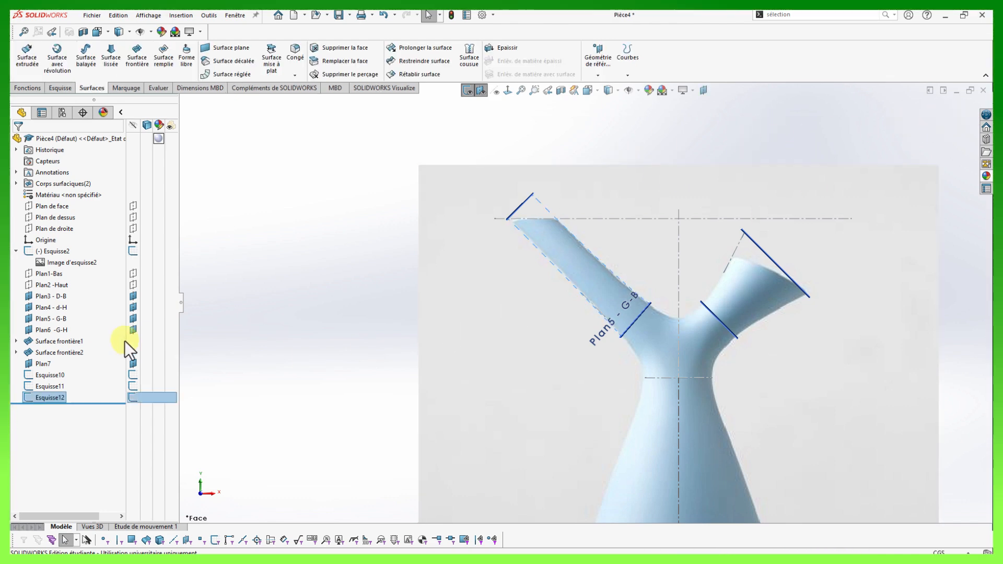
{"action": "left_click", "coordinate": [134, 253]}
{"action": "middle_click_drag", "start_coordinate": [297, 310], "coordinate": [366, 366]}
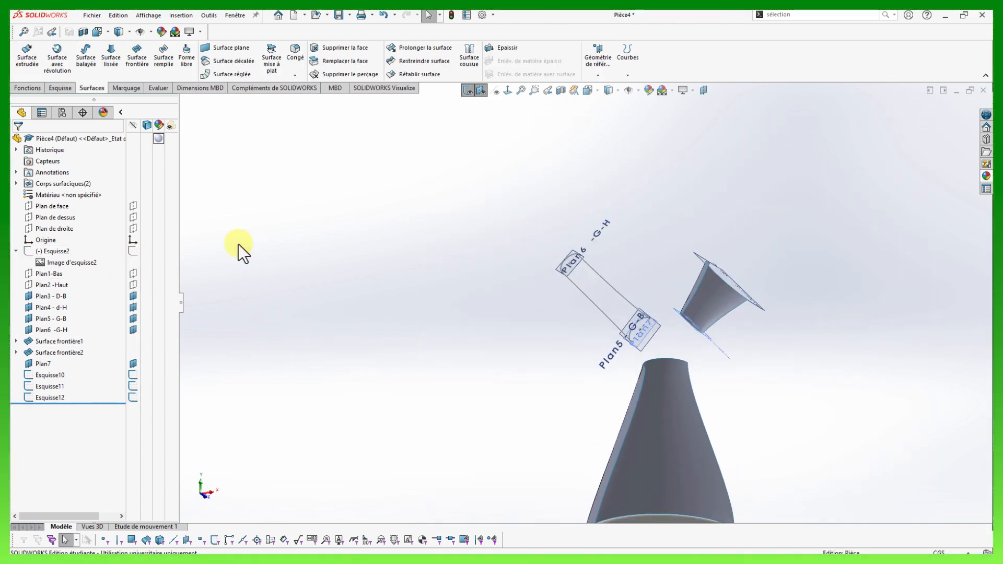
Start a boundary surface for the left neck with the Esquisse10 and Esquisse11 semicircles as Direction 1 curves.
{"action": "left_click", "coordinate": [140, 62]}
{"action": "scroll", "coordinate": [575, 334], "scroll_direction": "down", "scroll_amount": 5}
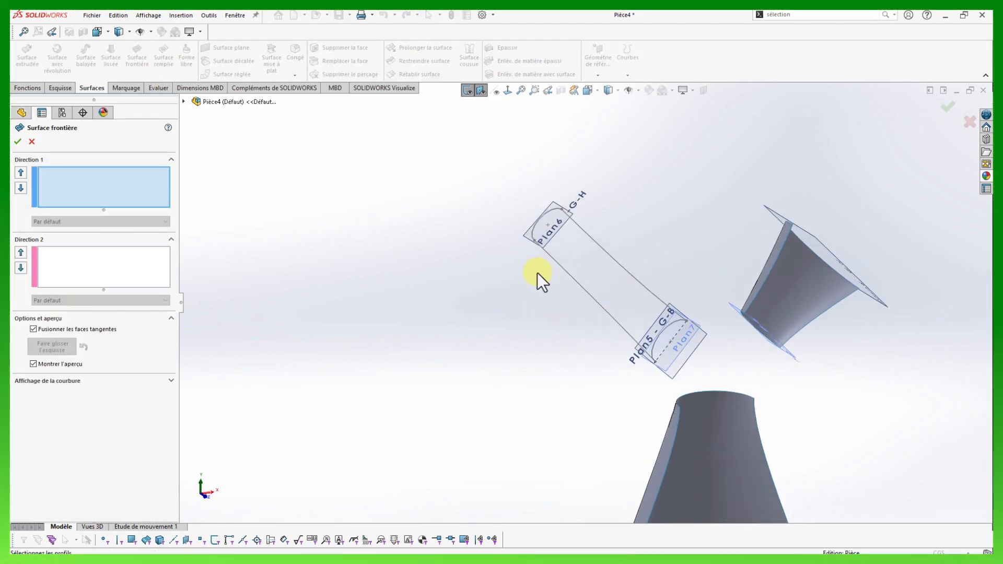
{"action": "left_click", "coordinate": [556, 212]}
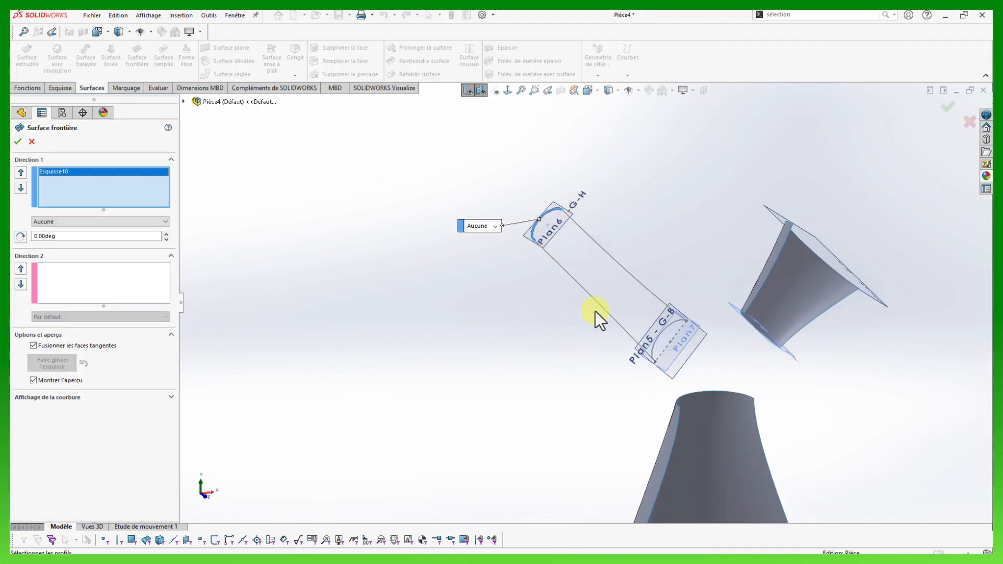
{"action": "left_click", "coordinate": [681, 327]}
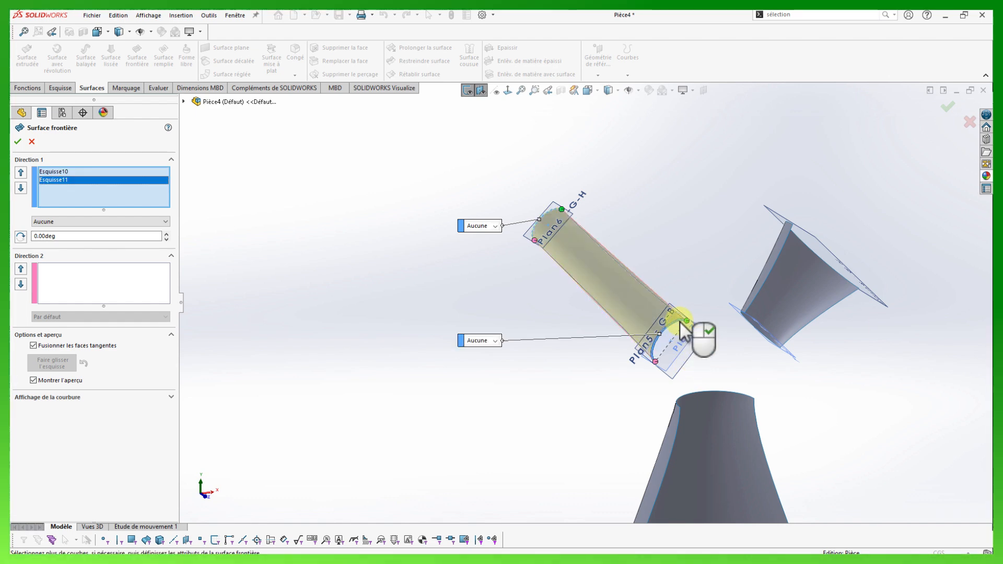
Add the left neck's lower and upper guide splines as separate open groups in Direction 2 and create the boundary surface.
{"action": "left_click", "coordinate": [108, 285]}
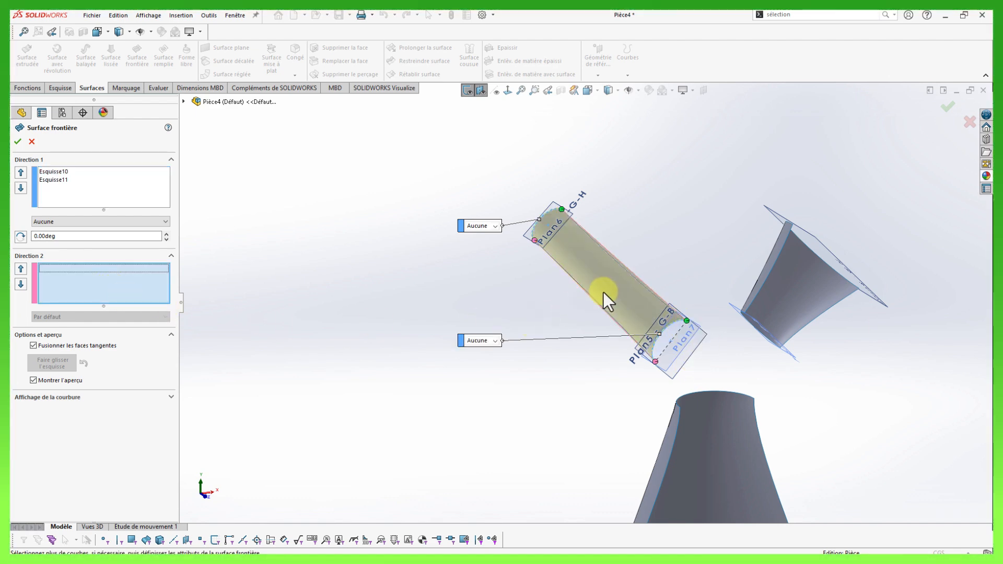
{"action": "left_click", "coordinate": [591, 296]}
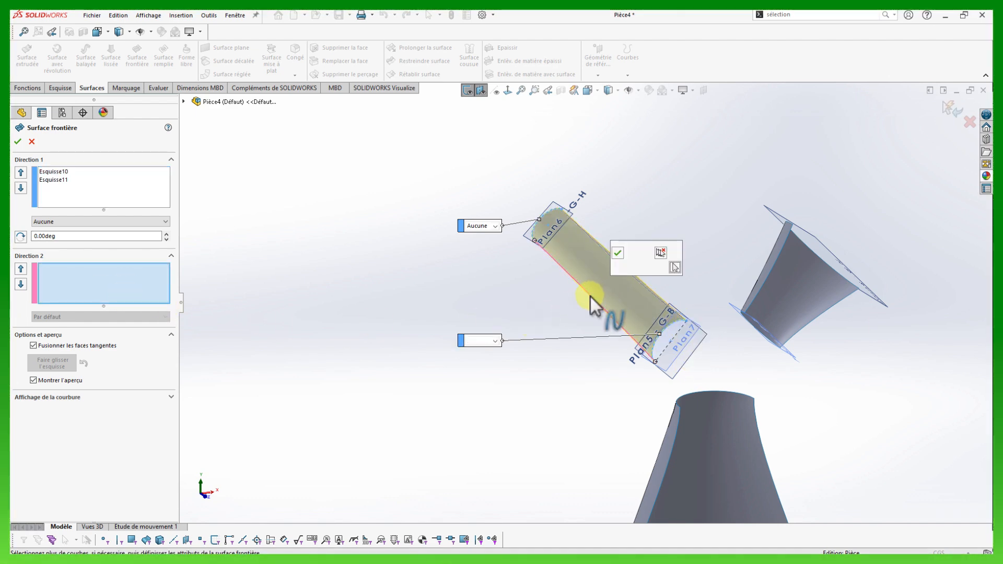
{"action": "left_click", "coordinate": [616, 255]}
{"action": "left_click", "coordinate": [633, 274]}
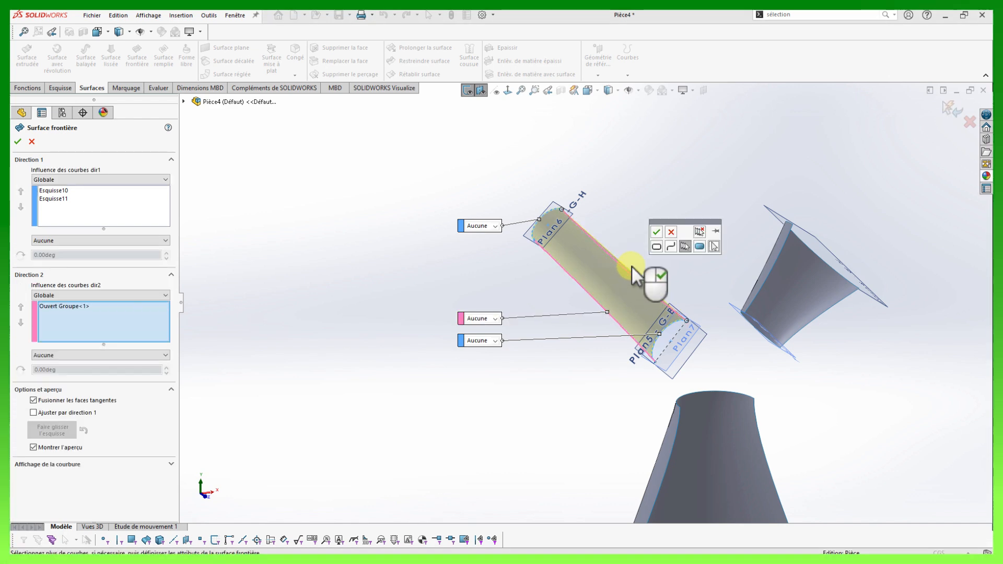
{"action": "left_click", "coordinate": [656, 231]}
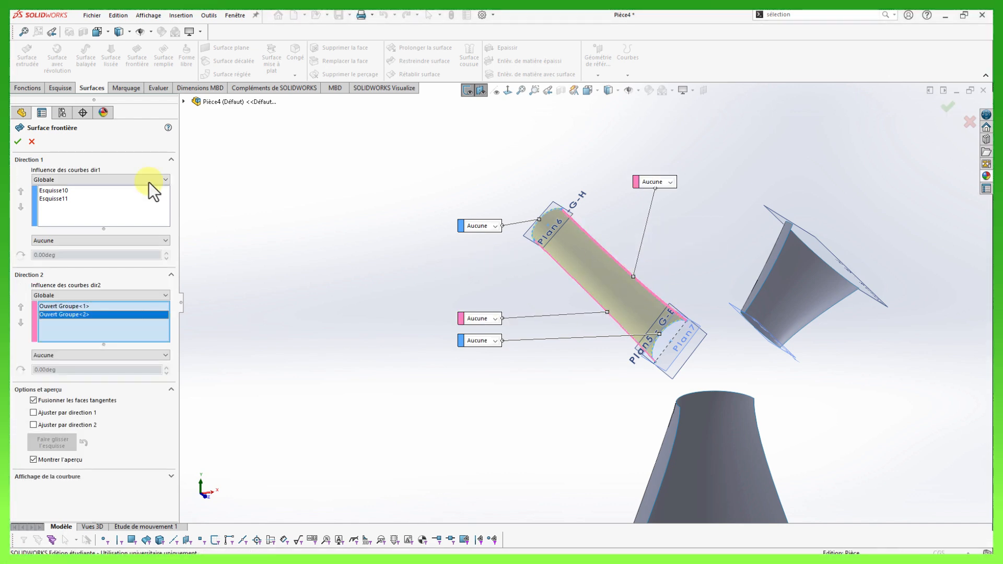
{"action": "left_click", "coordinate": [17, 141]}
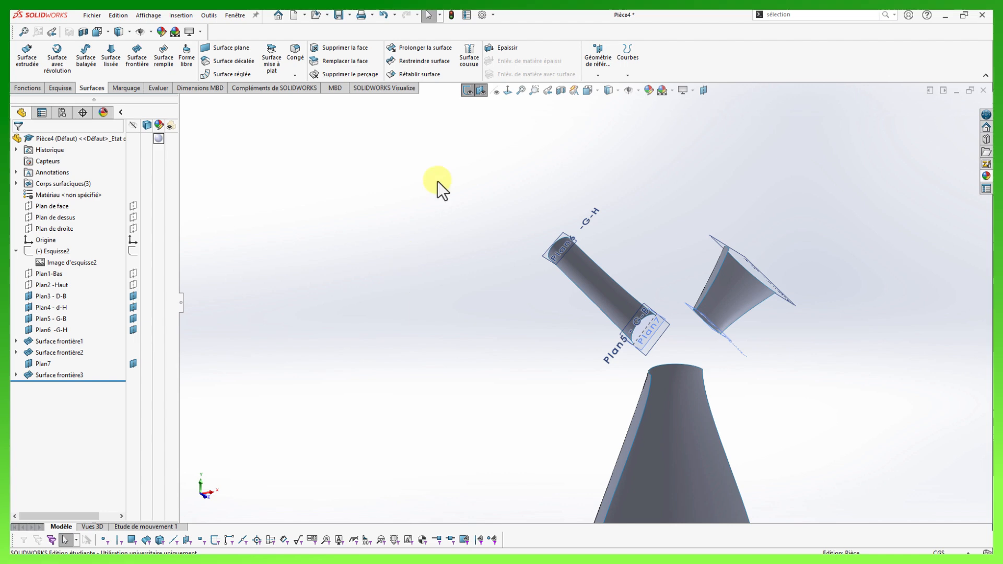
Hide the reference planes and examine the body and both neck surfaces together.
{"action": "left_click", "coordinate": [467, 91]}
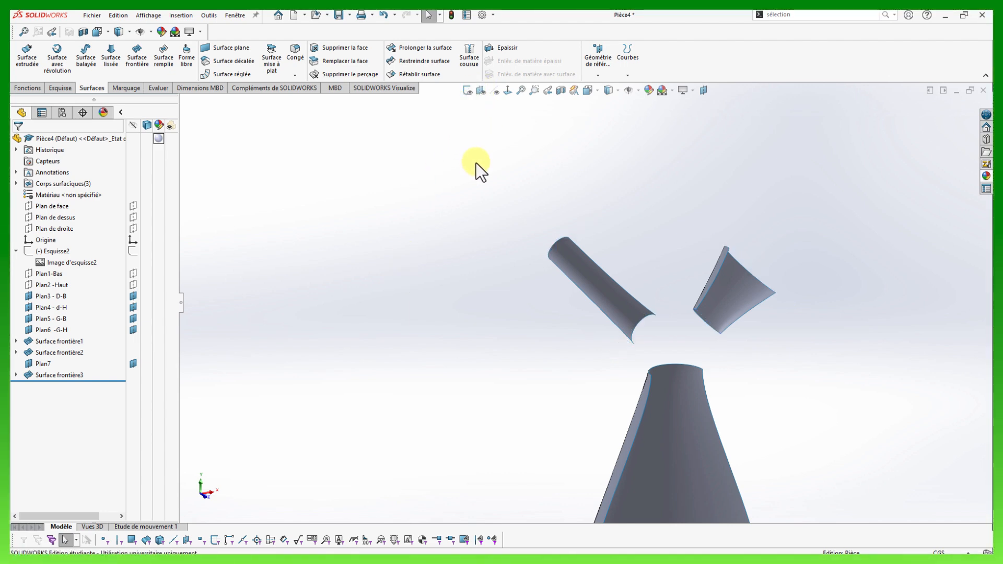
{"action": "mouse_move", "coordinate": [515, 337]}
{"action": "middle_mouse_down"}
{"action": "mouse_move", "coordinate": [497, 262]}
{"action": "mouse_move", "coordinate": [527, 345]}
{"action": "mouse_move", "coordinate": [666, 340]}
{"action": "mouse_move", "coordinate": [513, 309]}
{"action": "mouse_move", "coordinate": [529, 304]}
{"action": "mouse_move", "coordinate": [524, 325]}
{"action": "middle_mouse_up"}
{"action": "scroll", "coordinate": [724, 384], "scroll_direction": "down", "scroll_amount": 1}
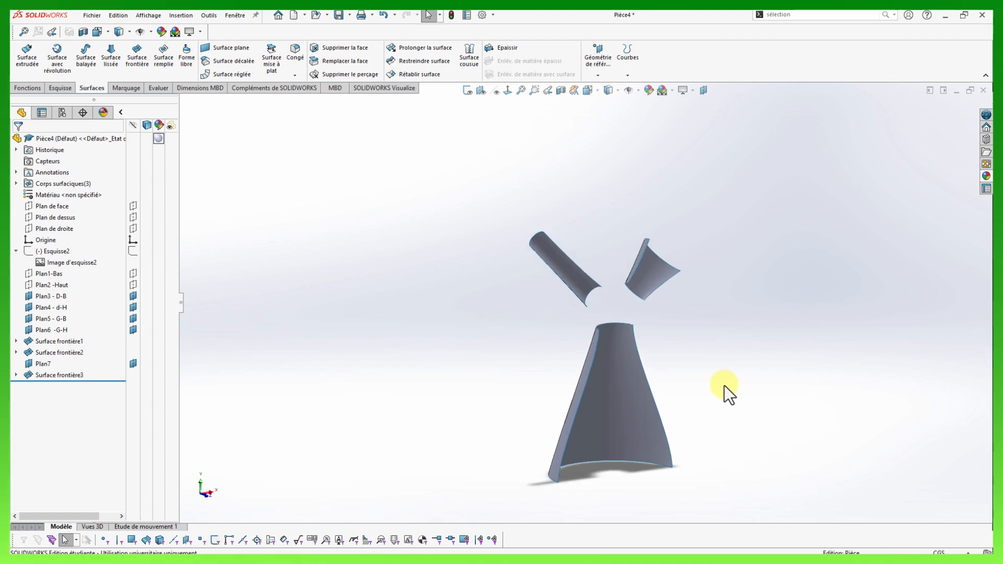
{"action": "scroll", "coordinate": [723, 386], "scroll_direction": "up", "scroll_amount": 1}
{"action": "scroll", "coordinate": [689, 369], "scroll_direction": "down", "scroll_amount": 1}
{"action": "scroll", "coordinate": [664, 365], "scroll_direction": "up", "scroll_amount": 1}
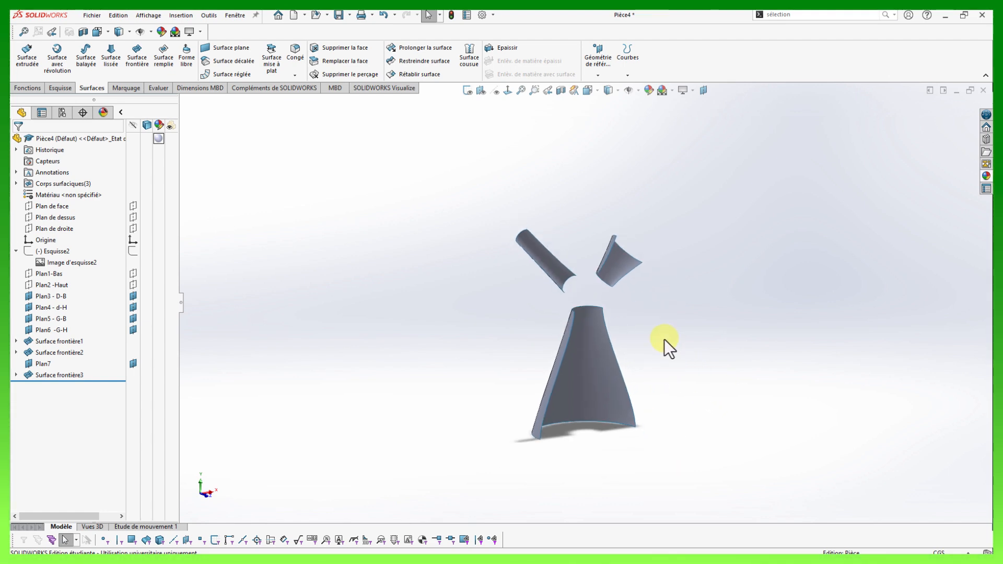
{"action": "middle_click_drag", "start_coordinate": [663, 340], "coordinate": [686, 367]}
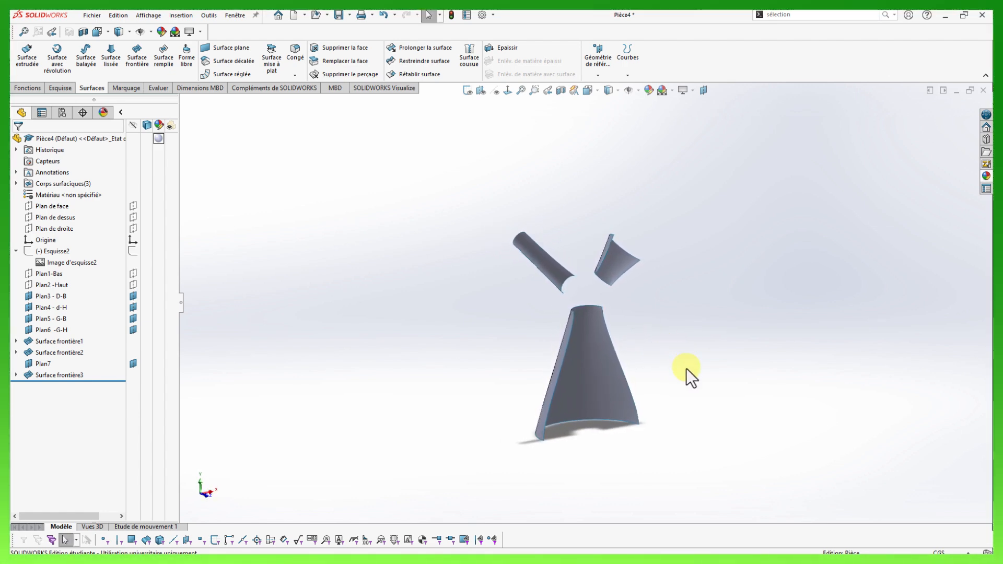
{"action": "scroll", "coordinate": [671, 379], "scroll_direction": "up", "scroll_amount": 1}
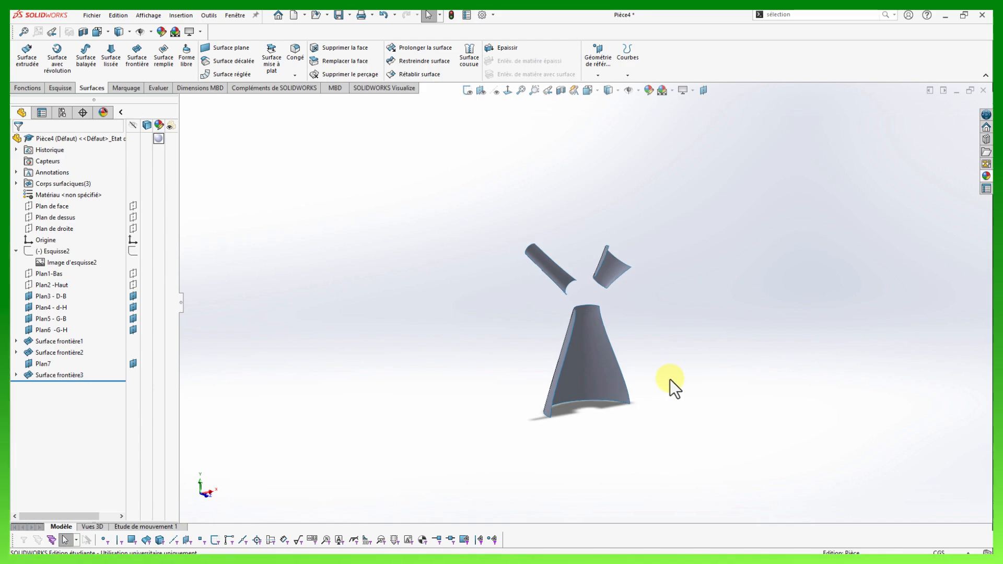
{"action": "scroll", "coordinate": [693, 379], "scroll_direction": "down", "scroll_amount": 1}
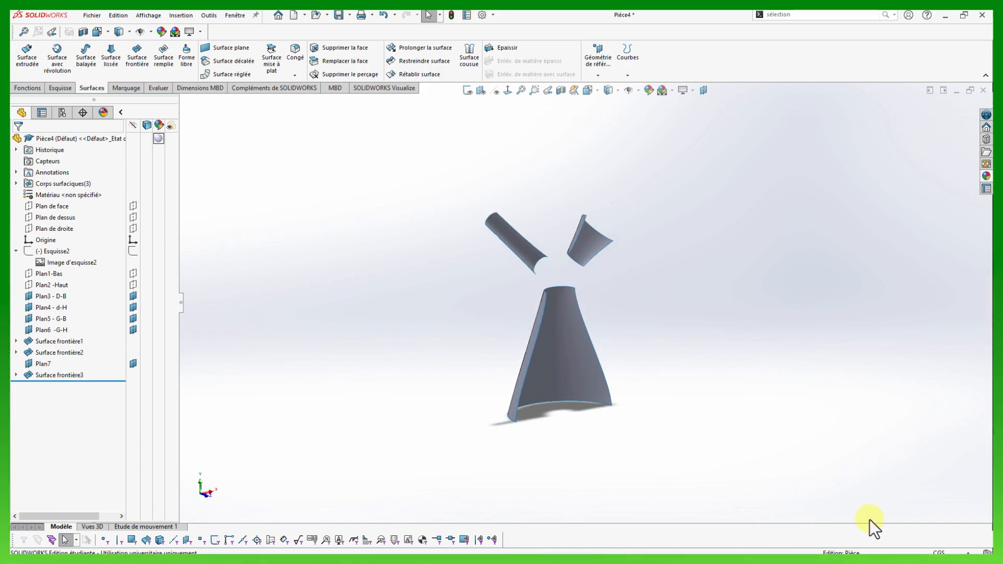